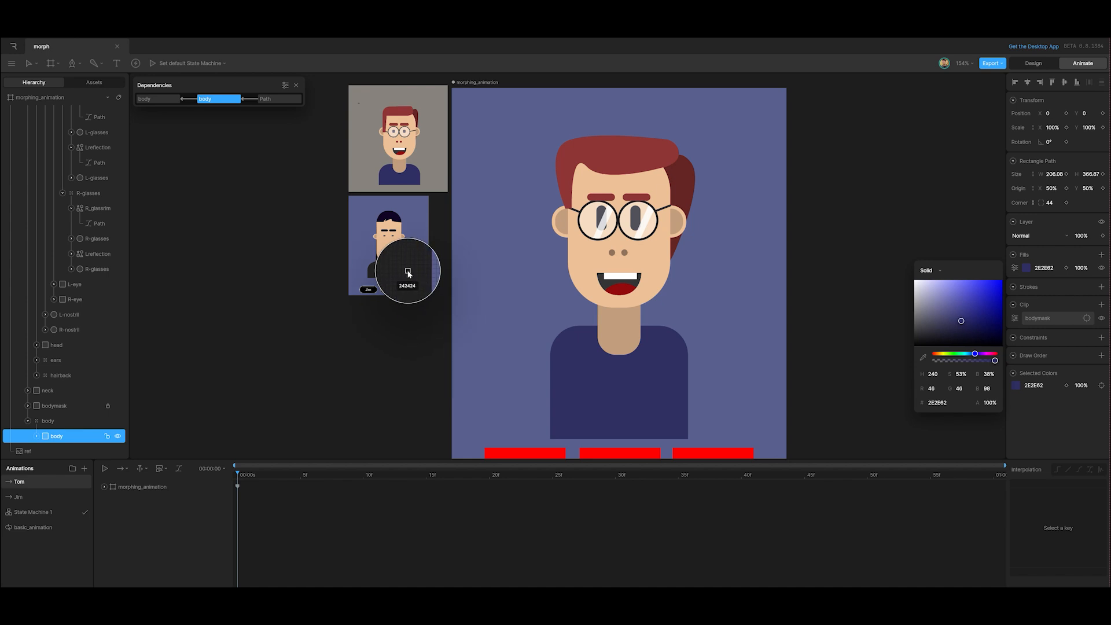
Sample the dark shirt colour 242424 from the bearded reference as the body's fill in the Tom animation, and key the body's fill in Jim.
left_click(409, 272)
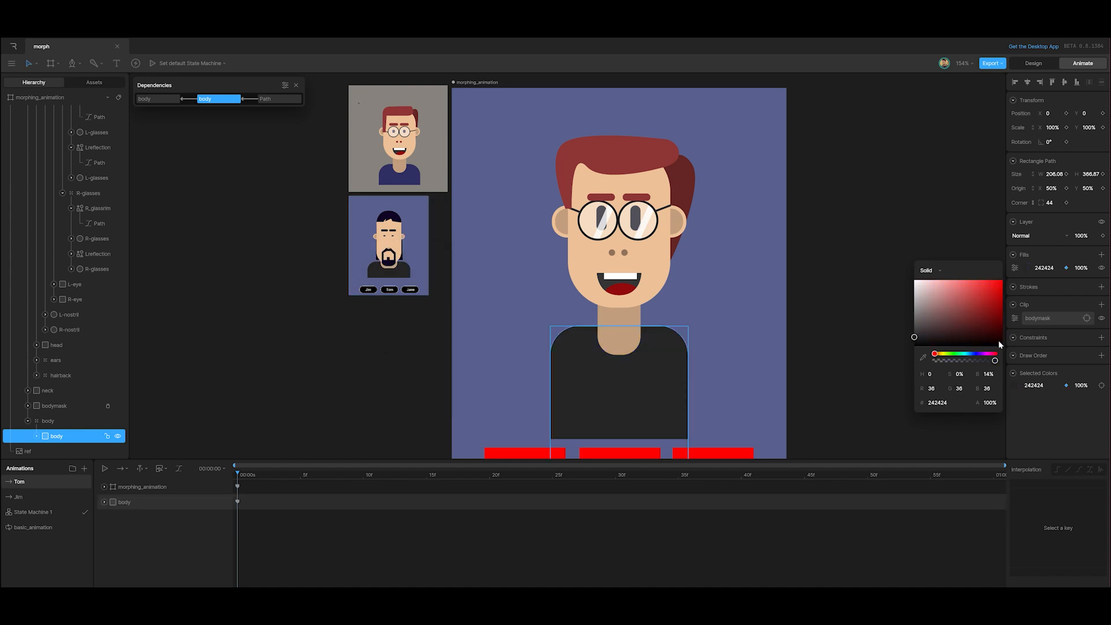
left_click(19, 500)
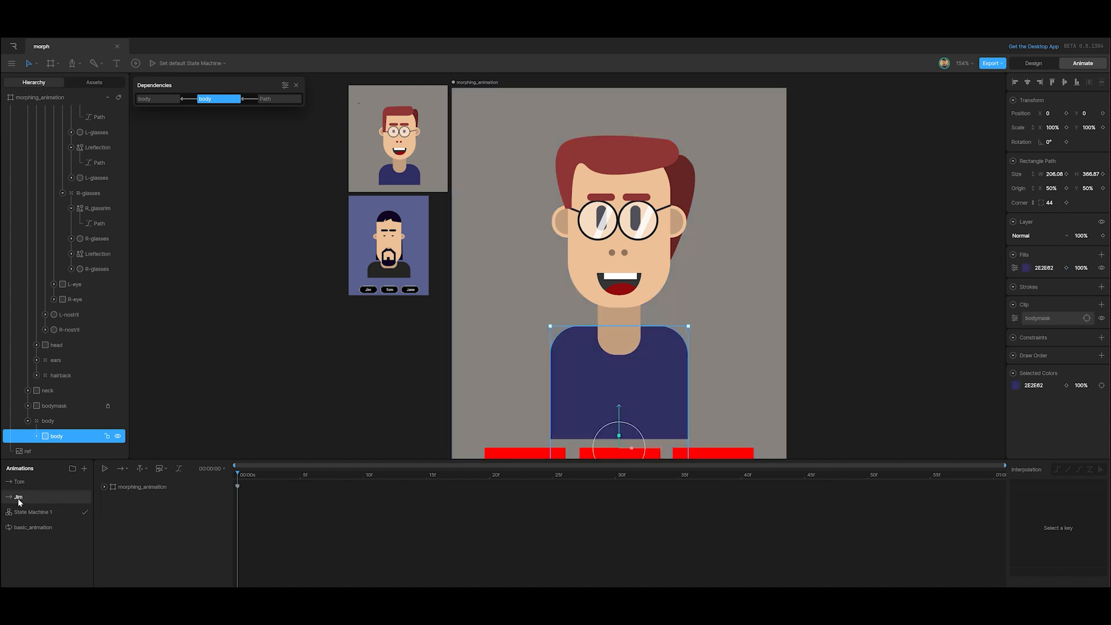
left_click(1067, 268)
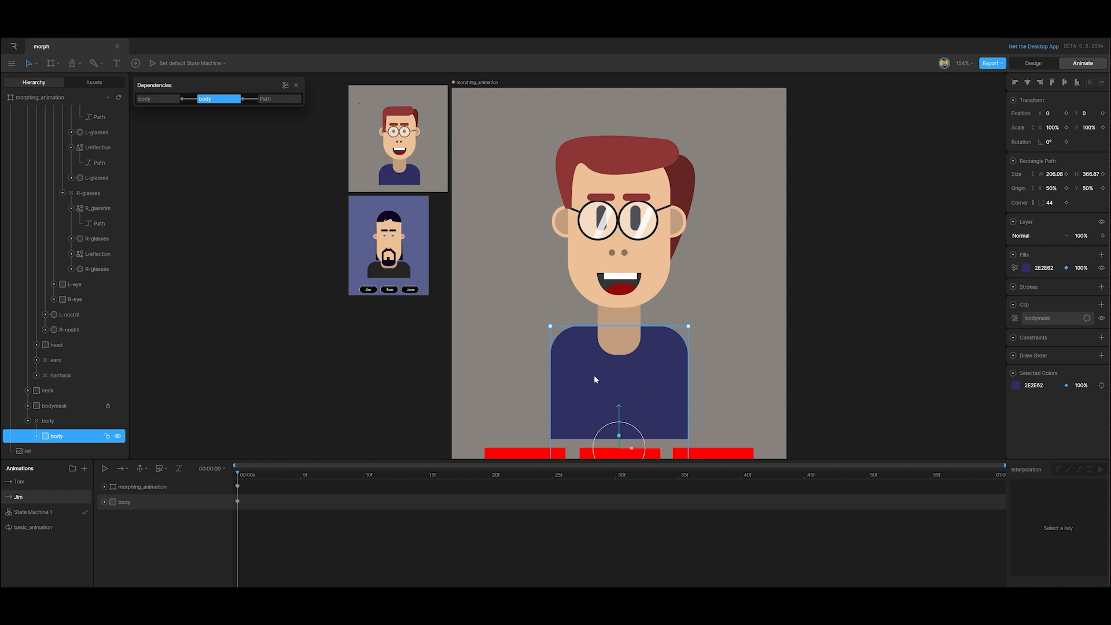
Widen the body rectangle to 241.41 in the Tom animation and key the body's original width in Jim.
left_click(30, 481)
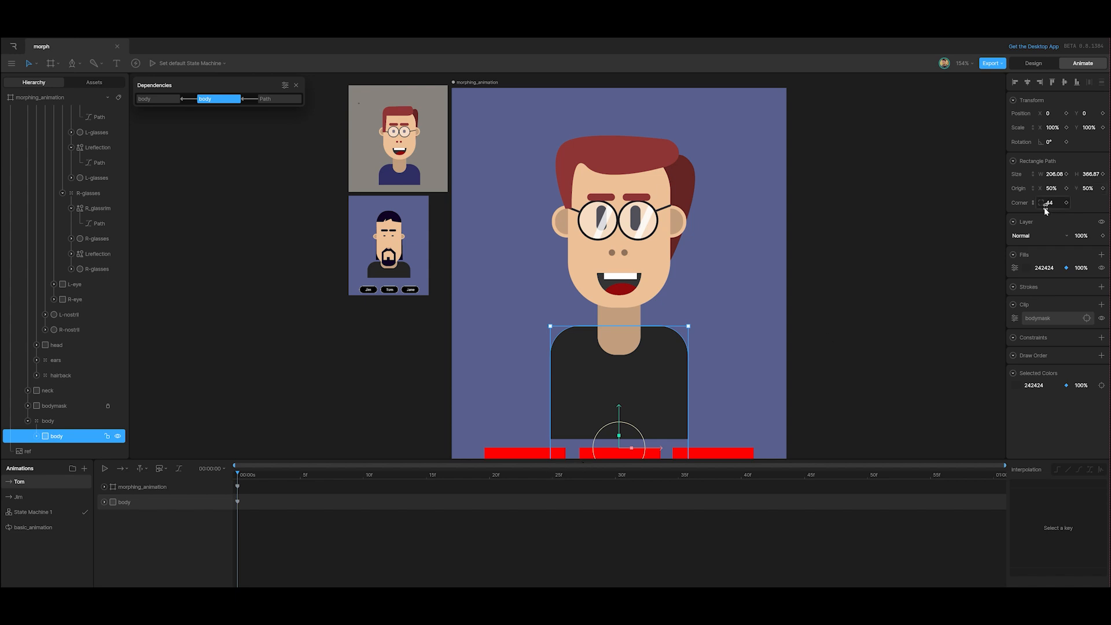
left_click(1056, 174)
type("230.74")
key("Return")
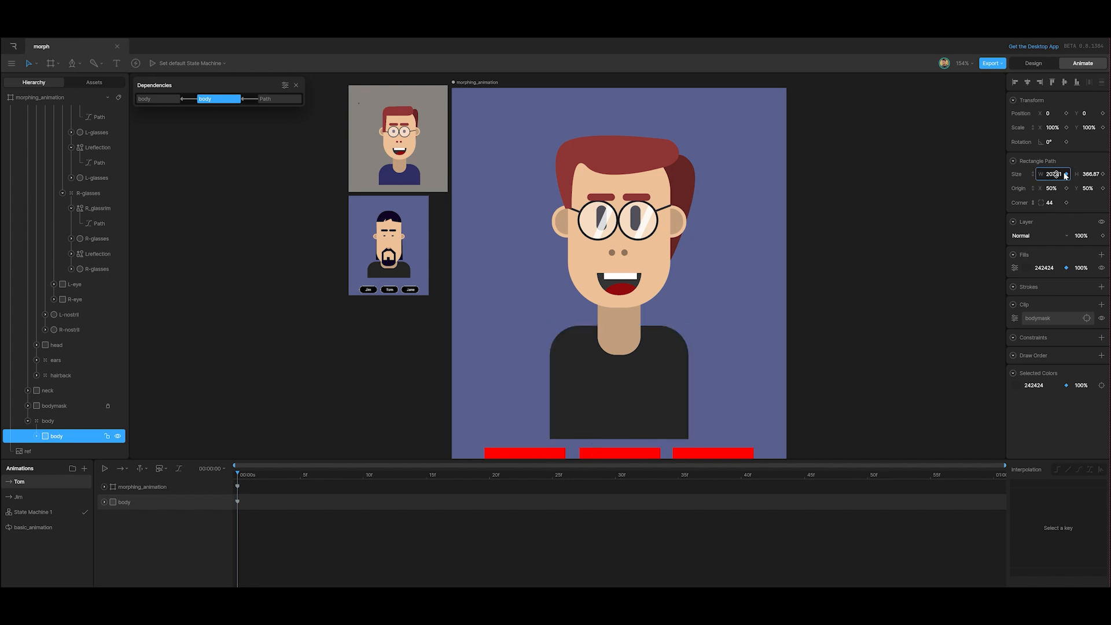
left_click_drag(1085, 167, 1095, 162)
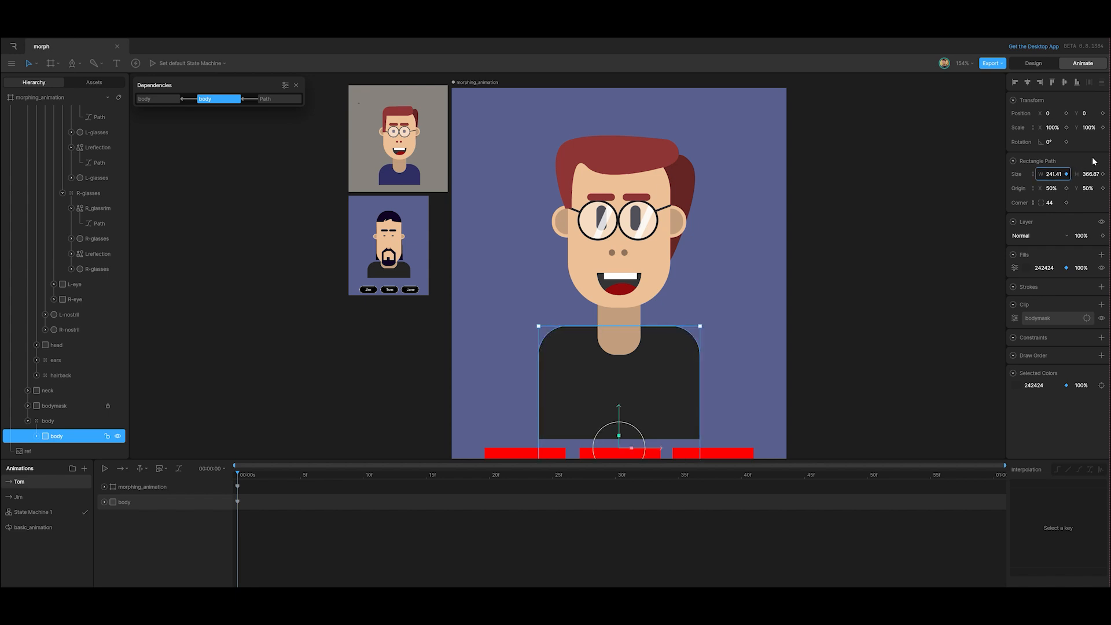
left_click(23, 497)
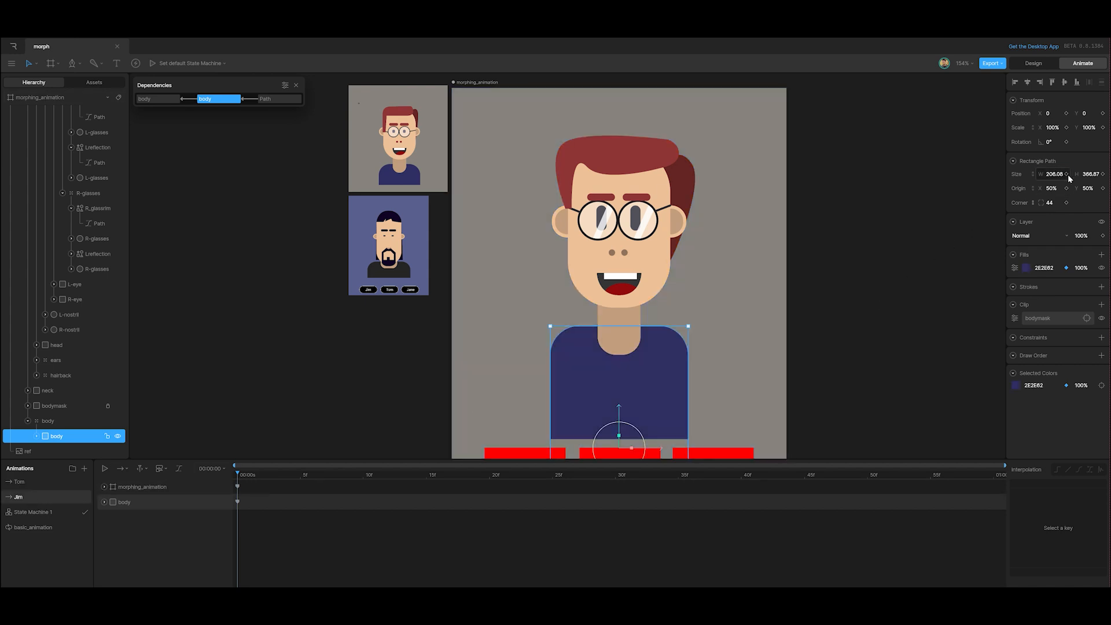
left_click(1067, 174)
Key the neck's width in the Jim animation and widen the neck to 84.75 in Tom.
left_click(617, 339)
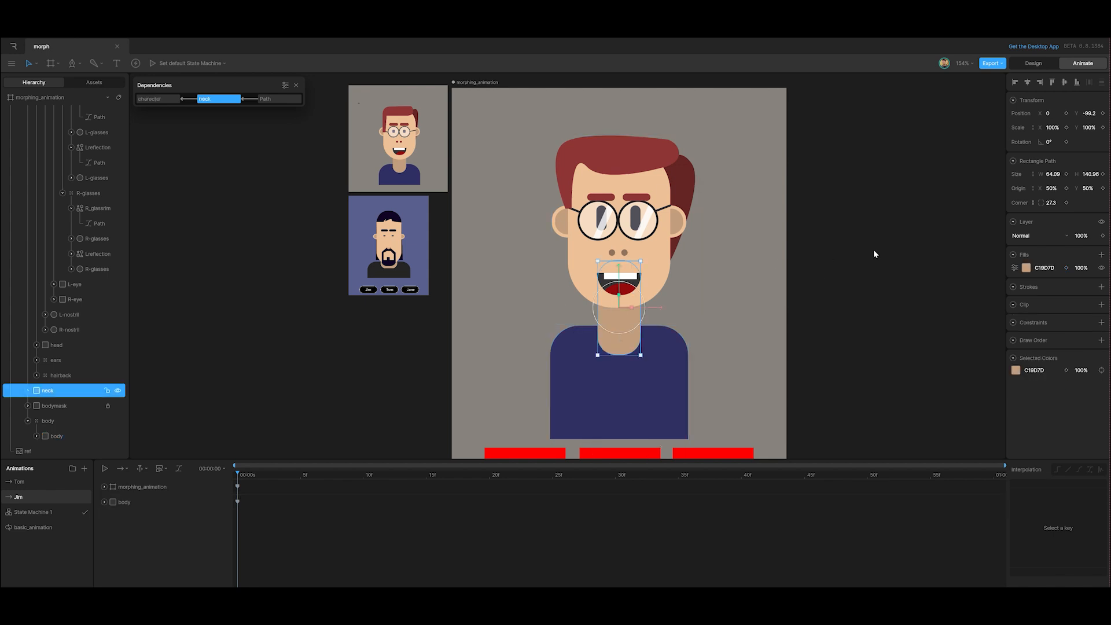
left_click(1066, 174)
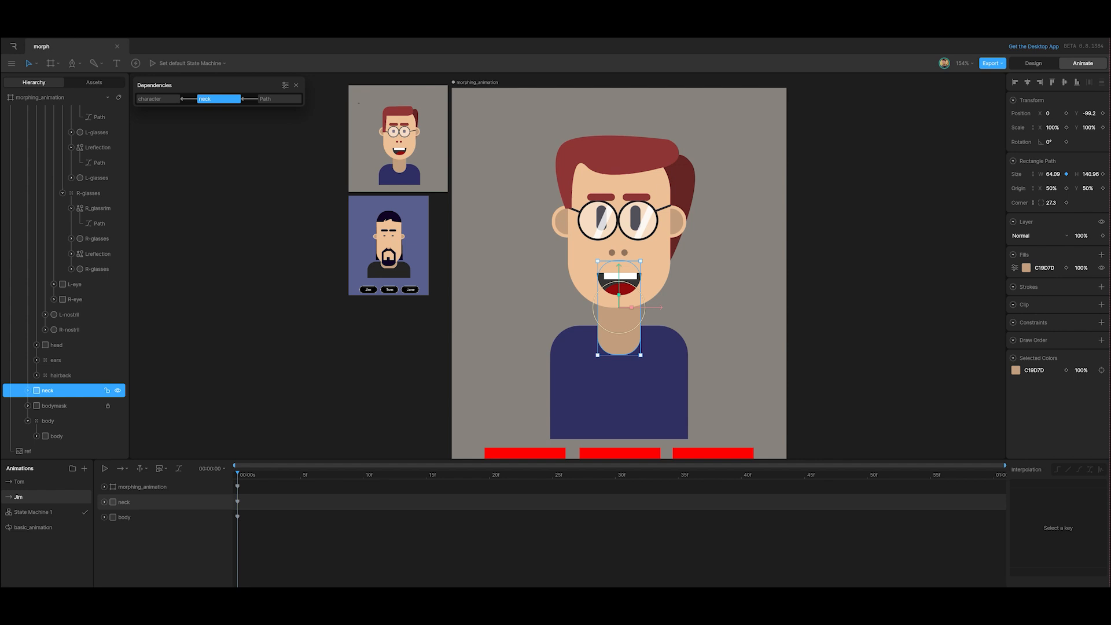
left_click(31, 481)
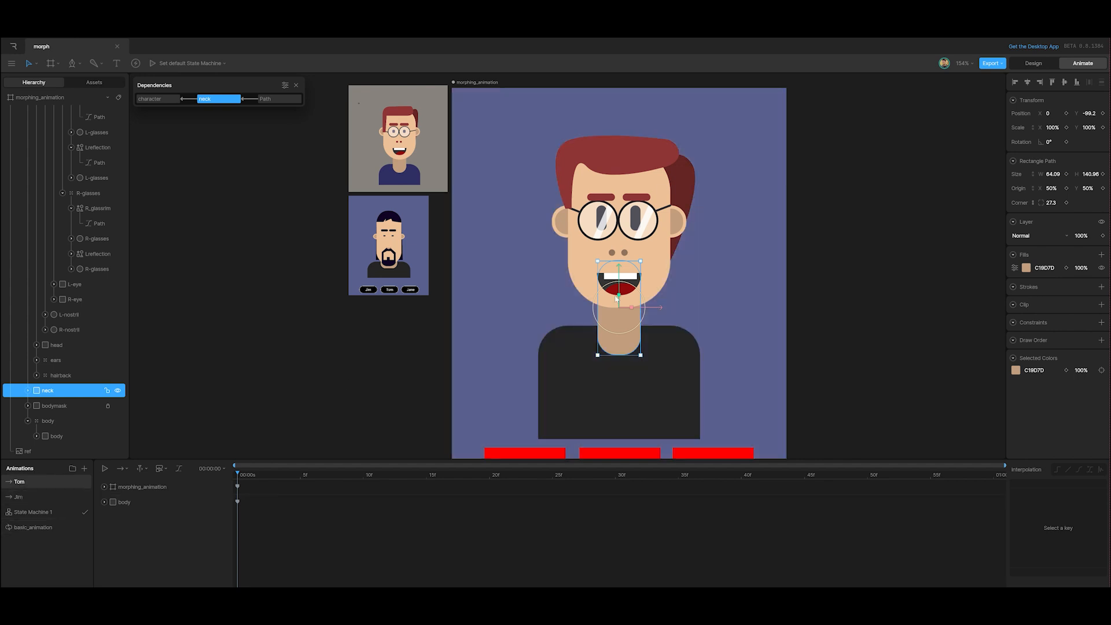
left_click_drag(1056, 176, 1077, 165)
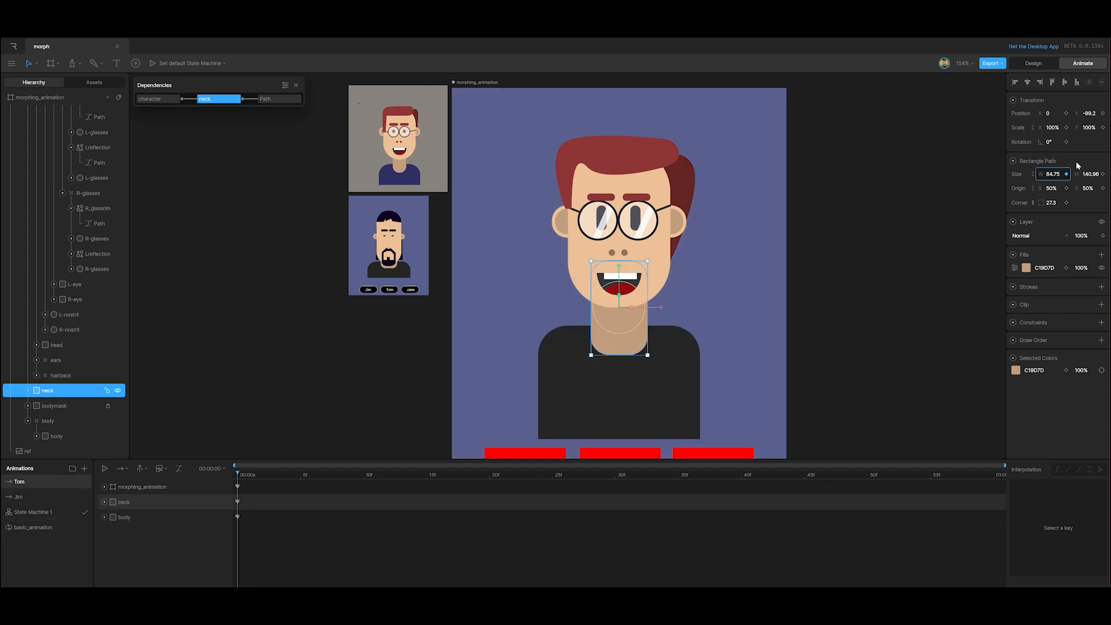
Play State Machine 1 and test the morph between both characters using the first two red artboard rectangles.
left_click(30, 528)
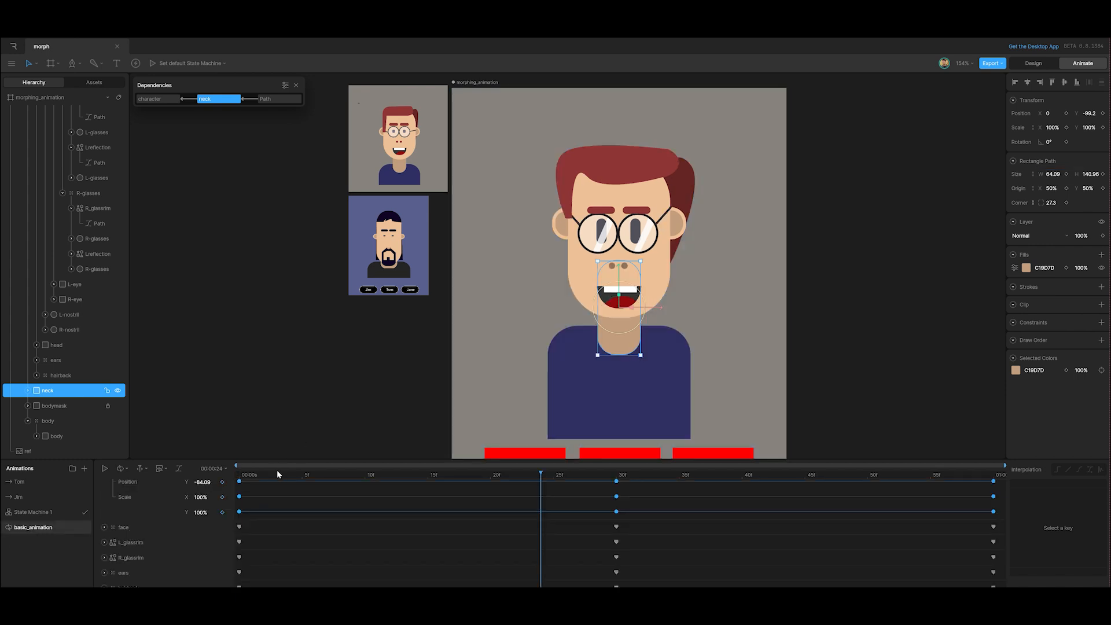
left_click_drag(304, 460, 301, 505)
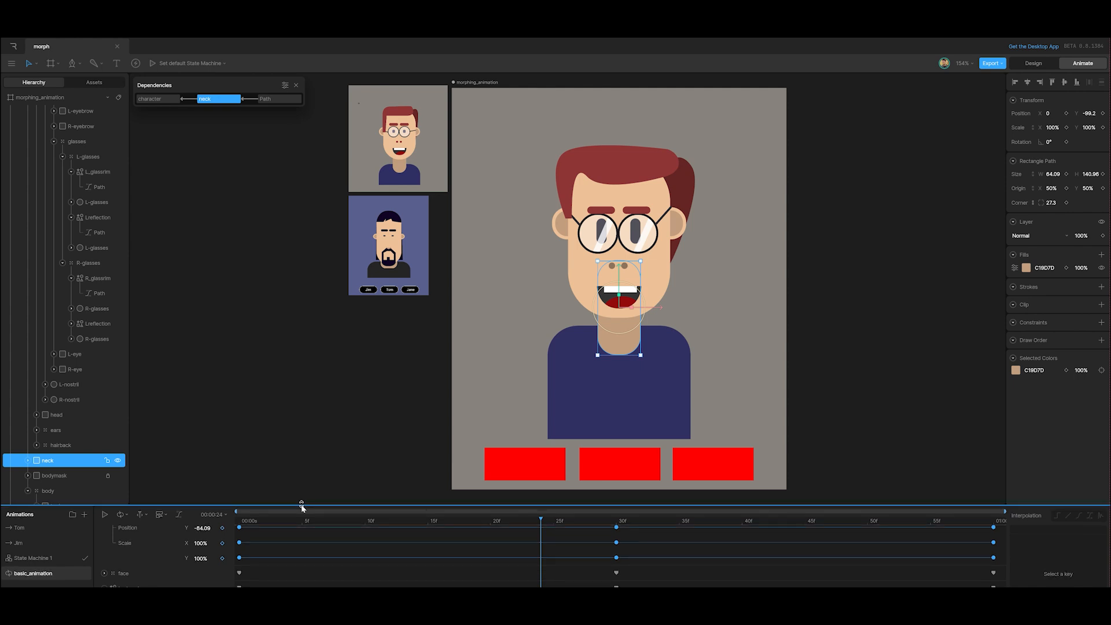
left_click(39, 558)
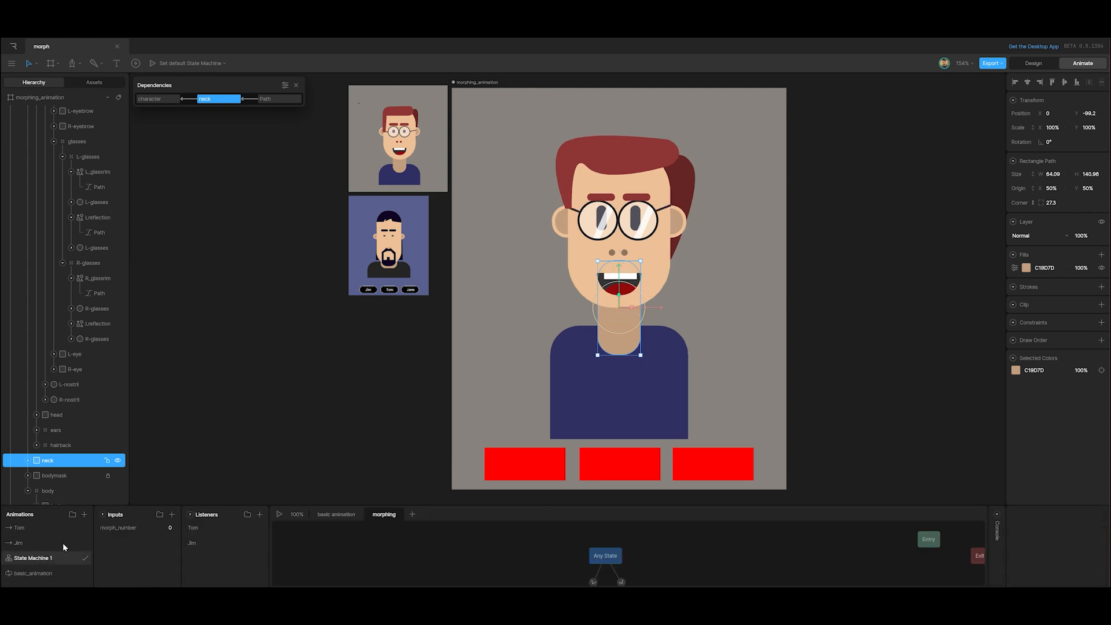
left_click(279, 515)
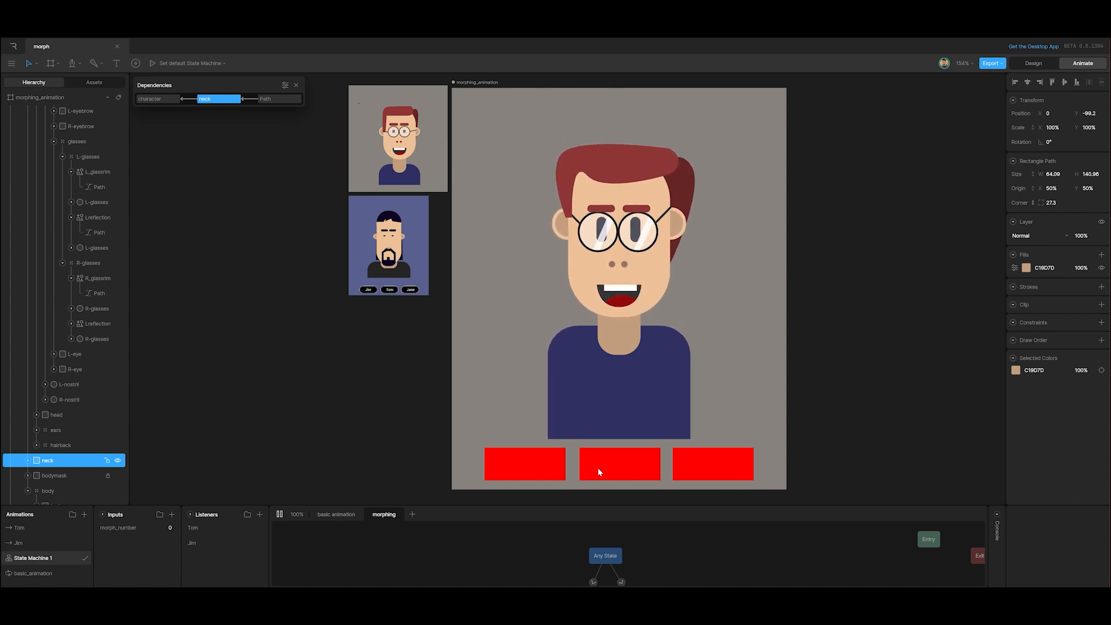
left_click(599, 471)
left_click(517, 474)
left_click(608, 471)
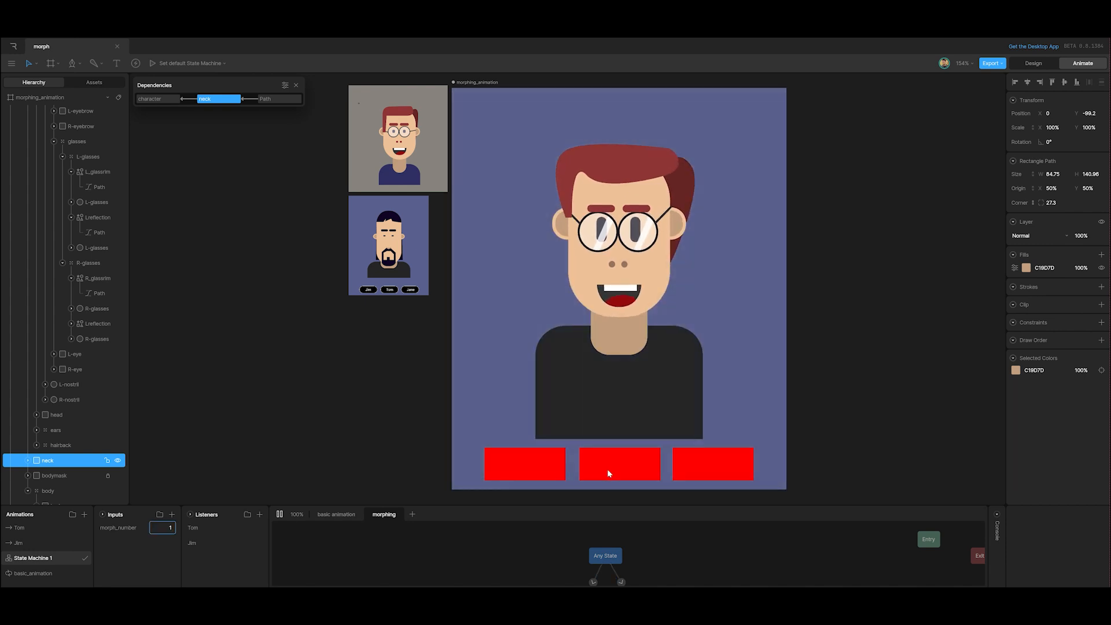
left_click(508, 475)
left_click(603, 471)
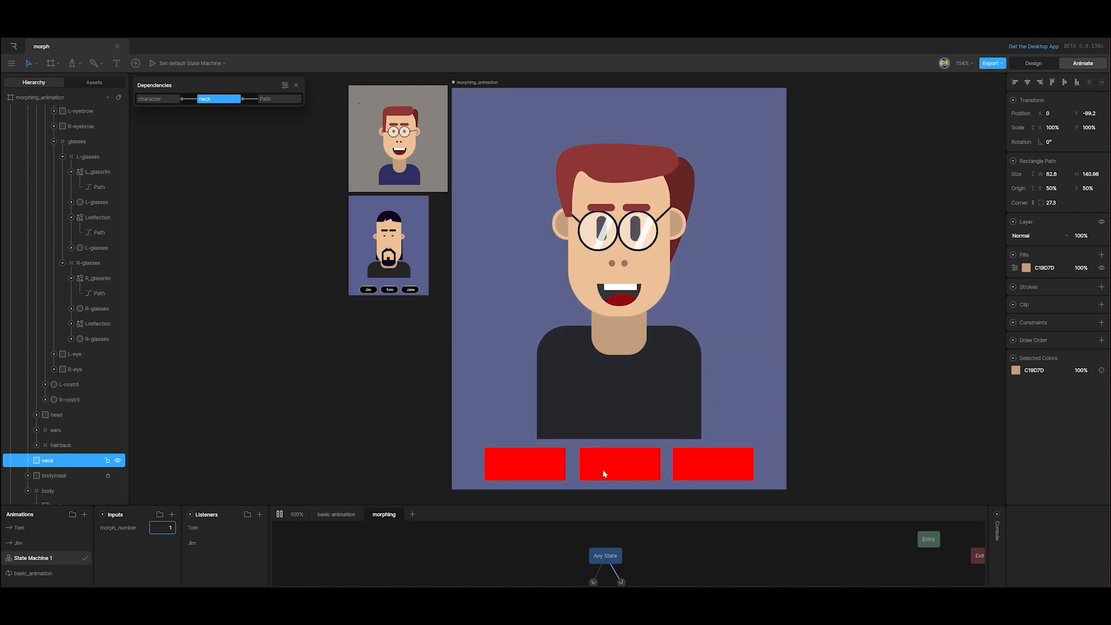
left_click(546, 474)
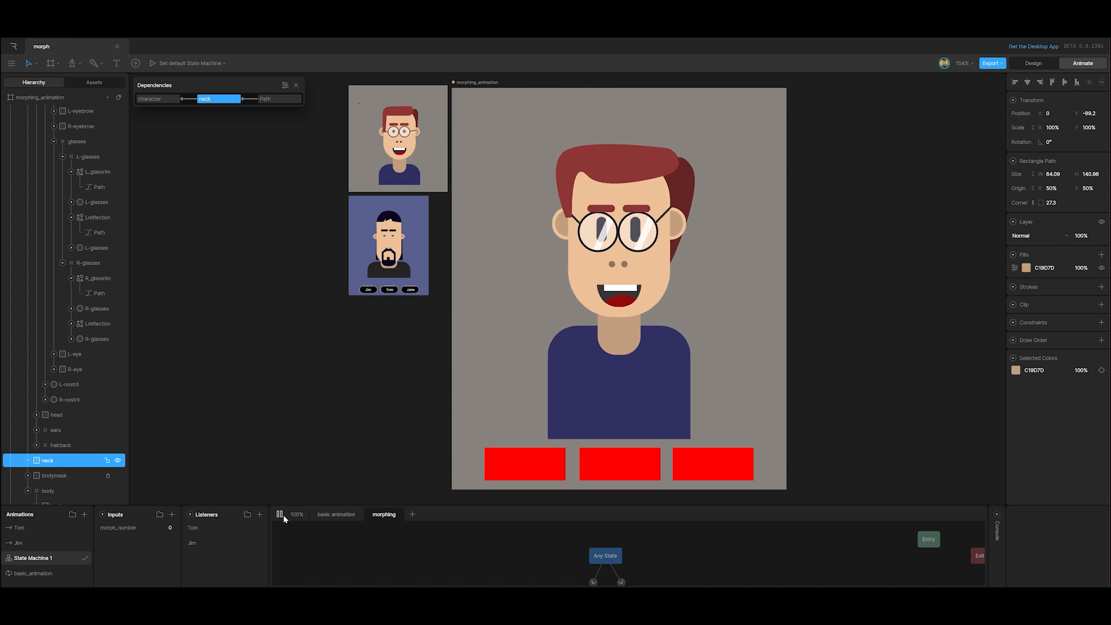
Key the head rectangle's height in the Jim animation and increase it to 315.08 in Tom.
left_click(18, 543)
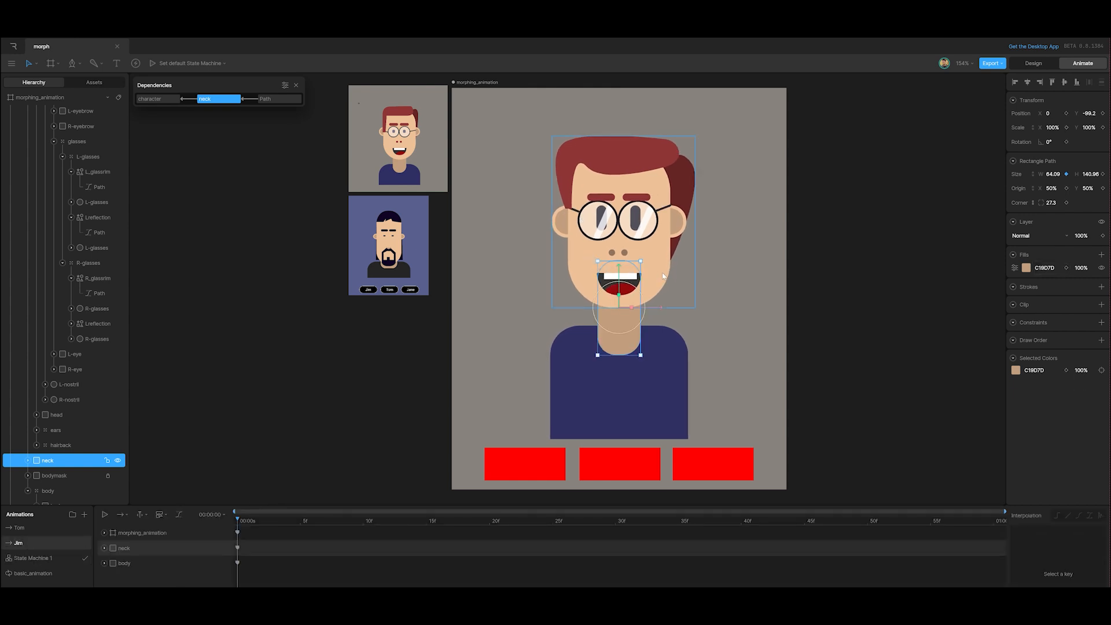
left_click(630, 264)
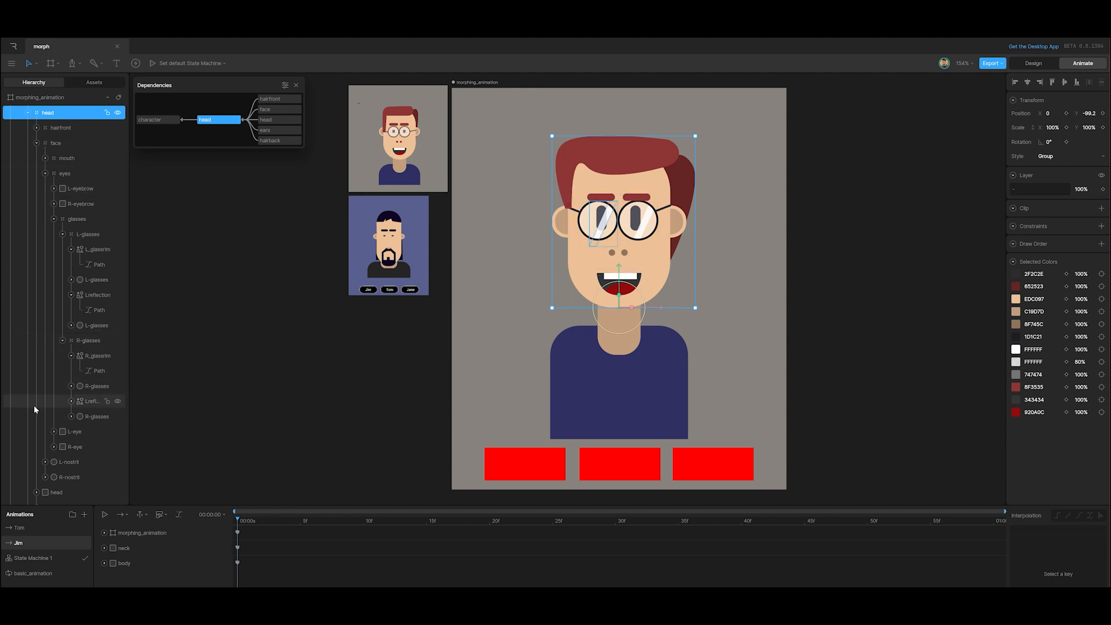
left_click(60, 492)
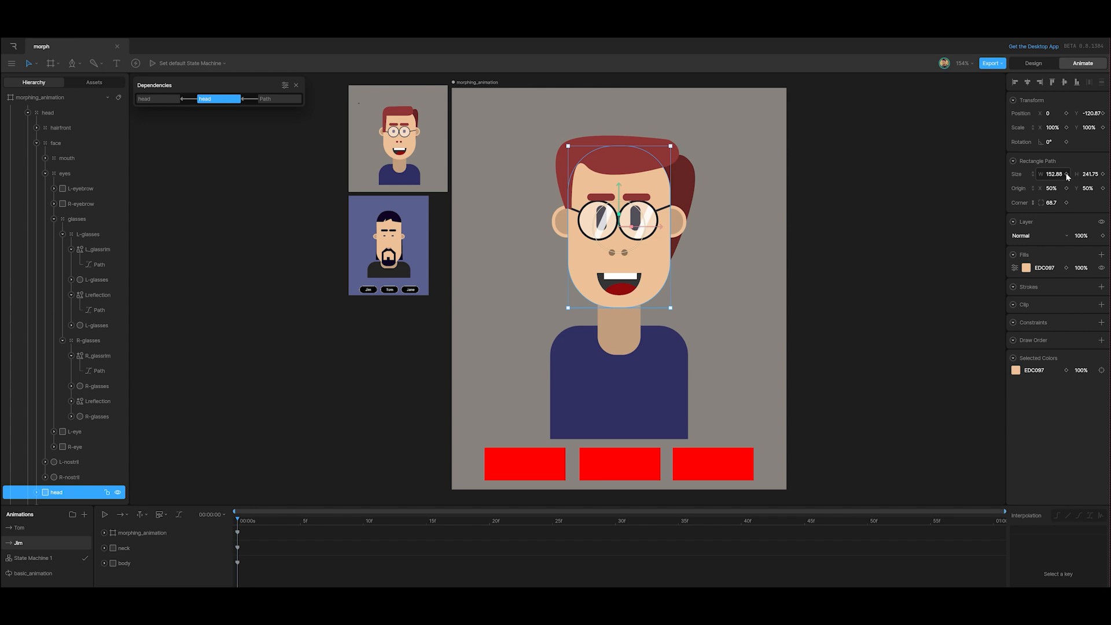
left_click(1104, 174)
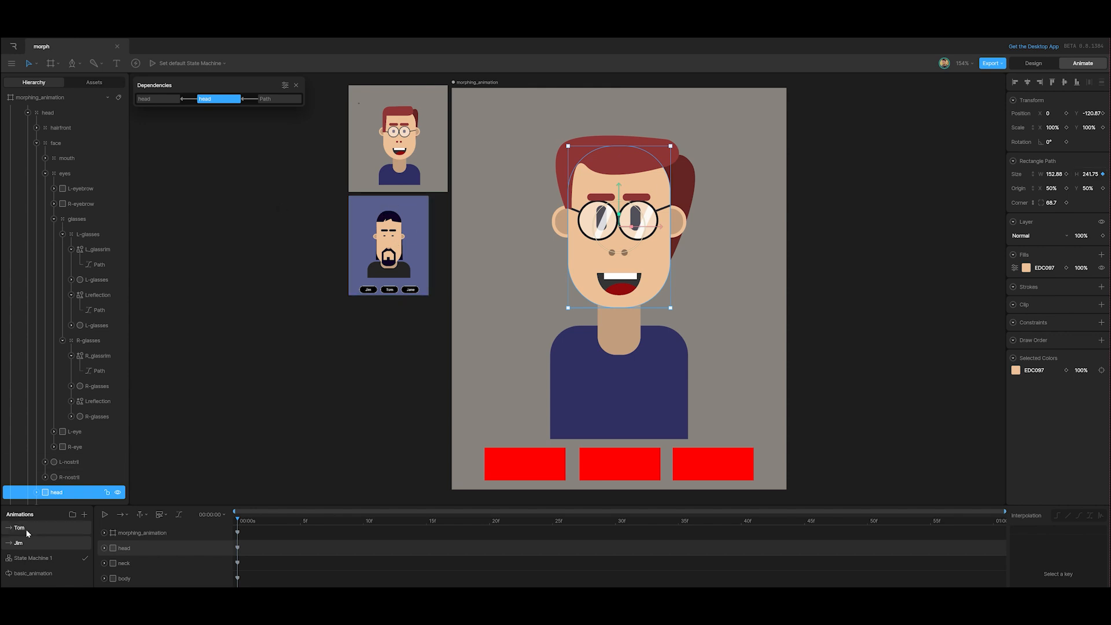
left_click(17, 529)
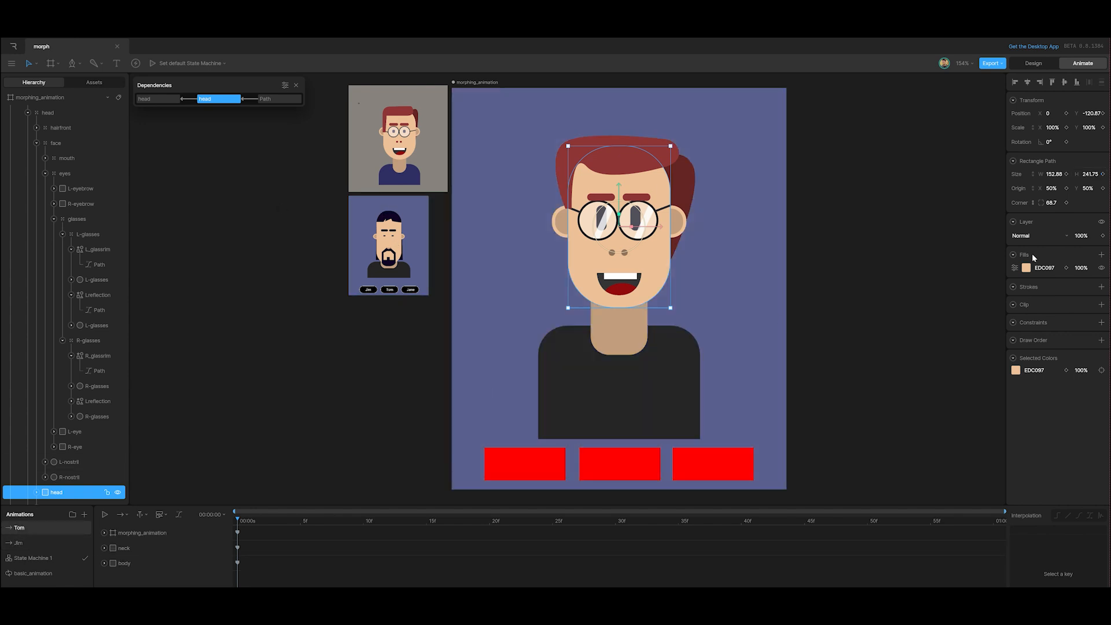
left_click_drag(1093, 178, 1105, 144)
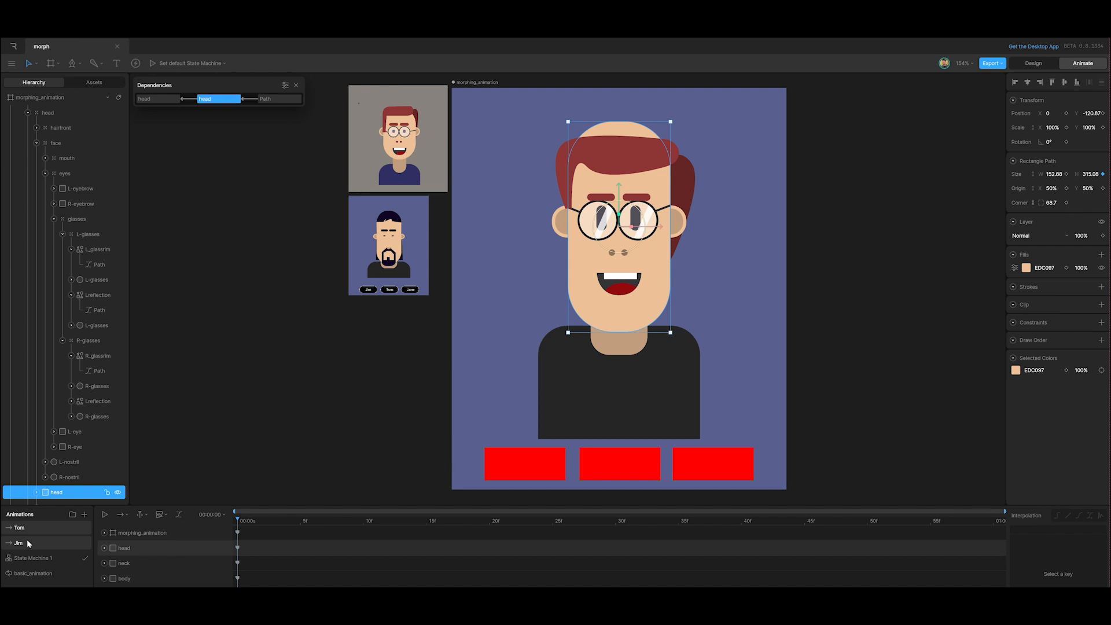
Set the L-ear group's Y scale to 80% in the Tom animation and key its 100% Y scale in Jim.
left_click(559, 216)
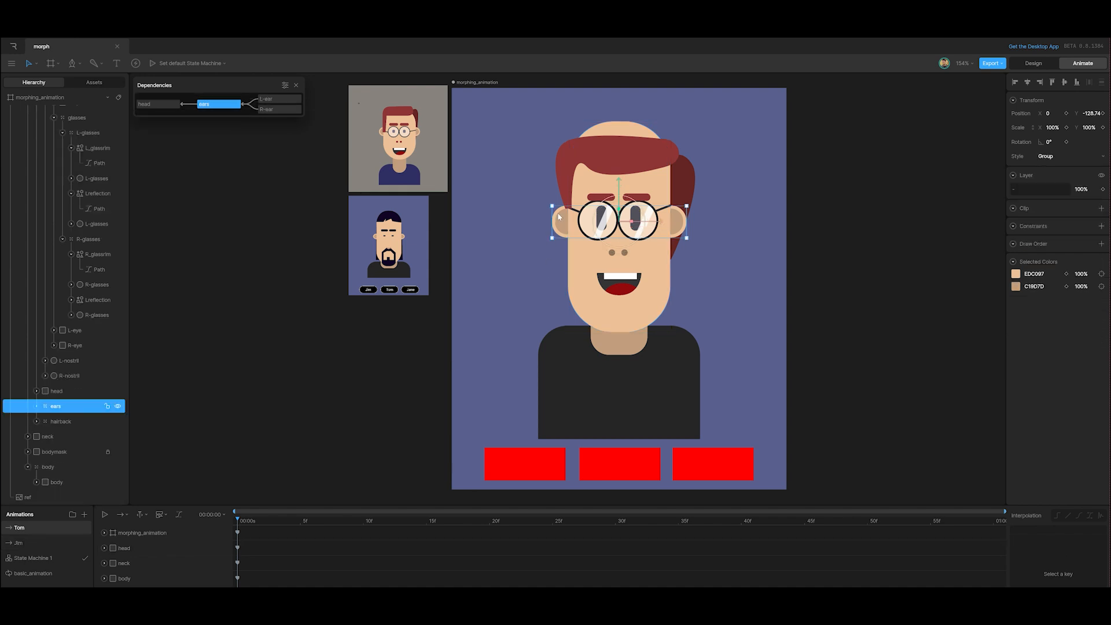
left_click(36, 407)
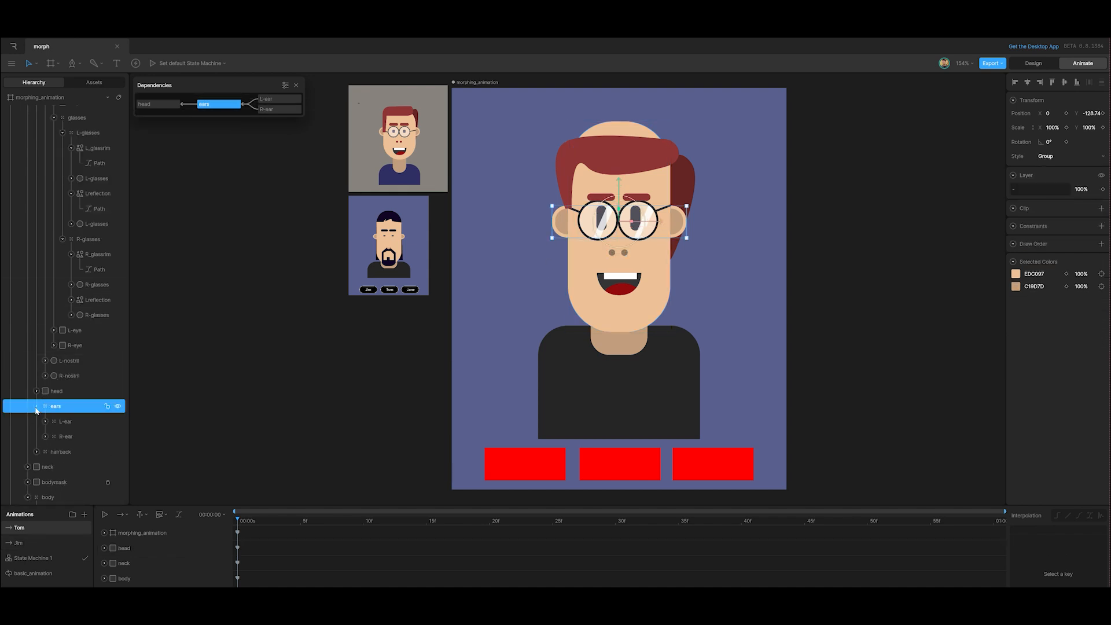
left_click(65, 423)
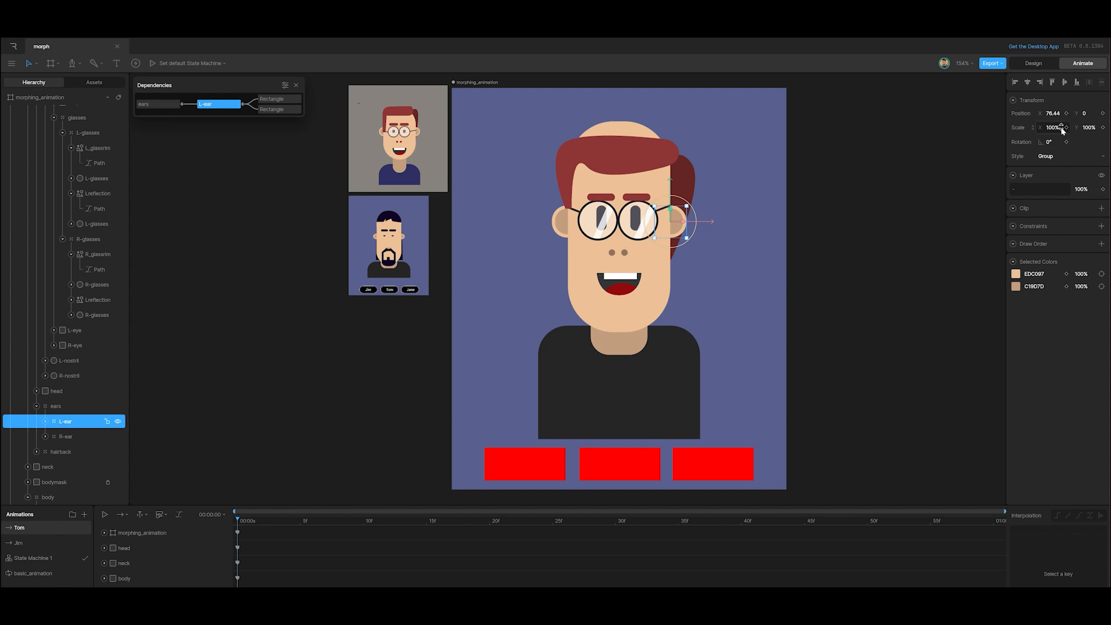
left_click(1090, 127)
type("80")
key("Return")
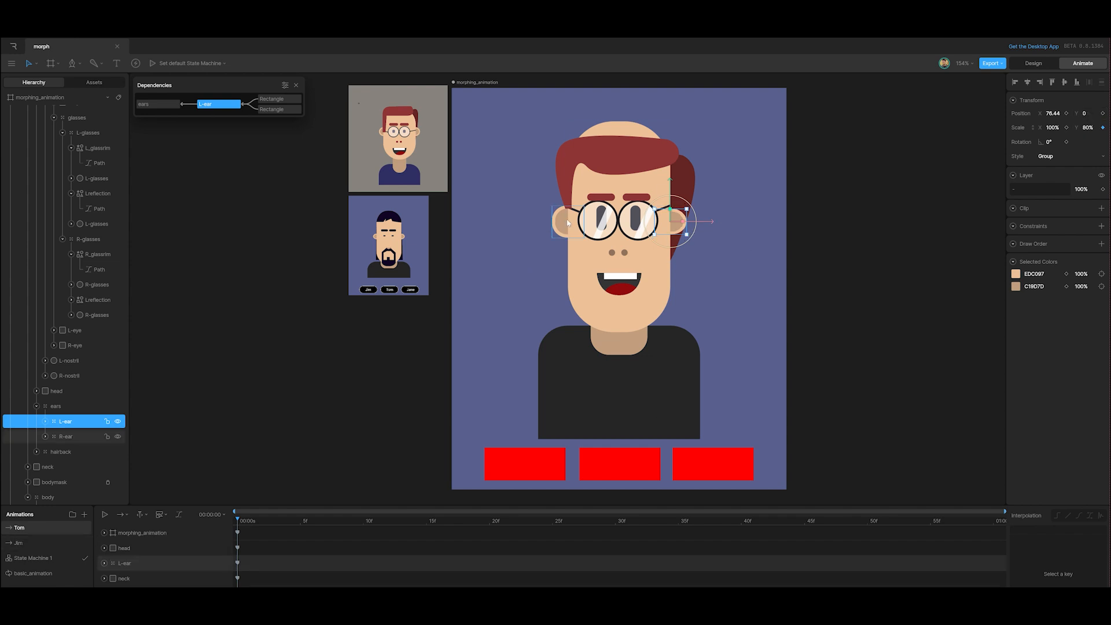
left_click(25, 543)
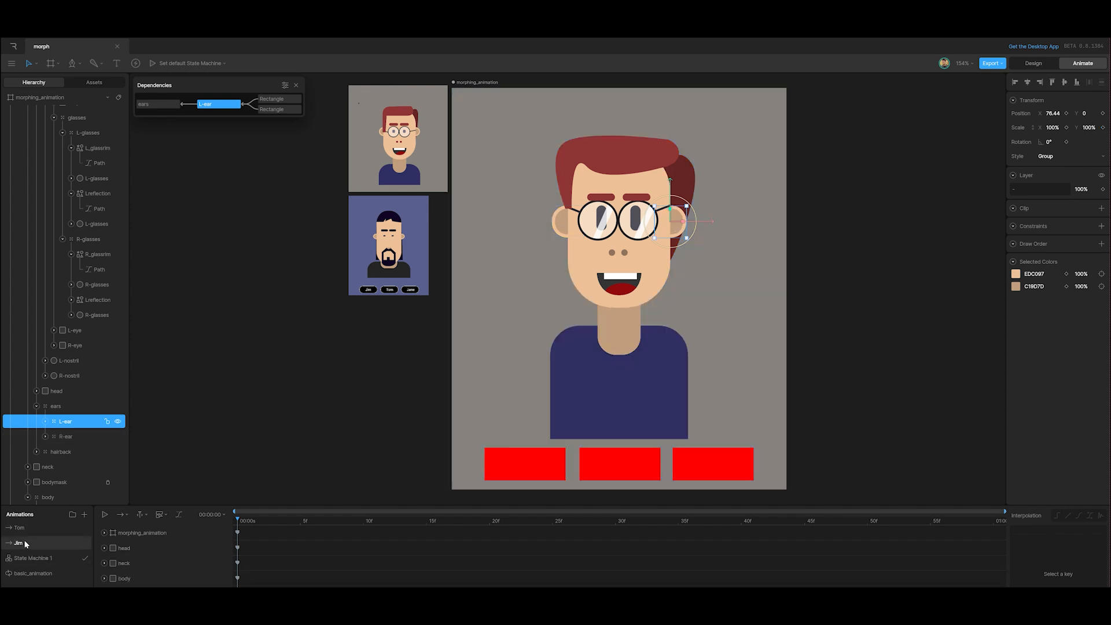
left_click(1103, 128)
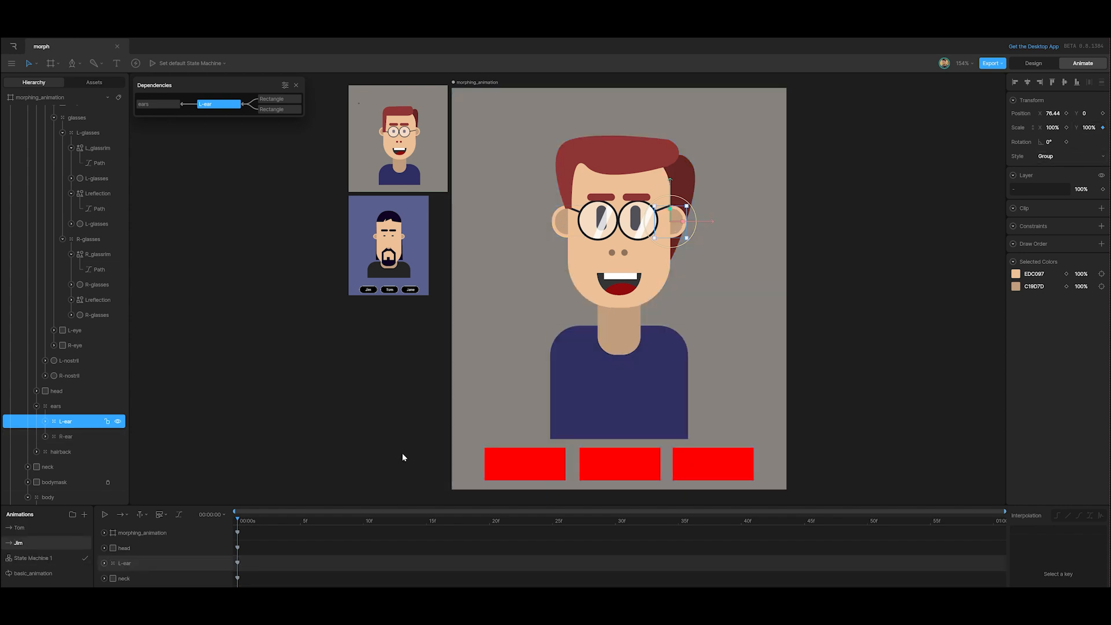
Set the R-ear group's Y scale to 80% in the Tom animation and key its 100% Y scale in Jim.
left_click(19, 529)
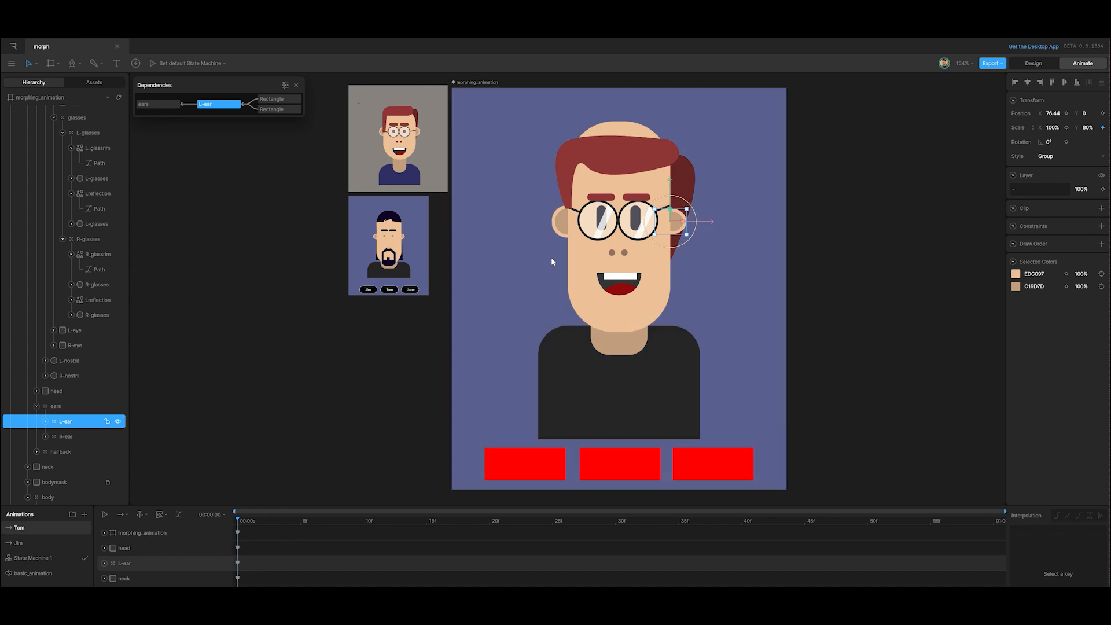
left_click(564, 224)
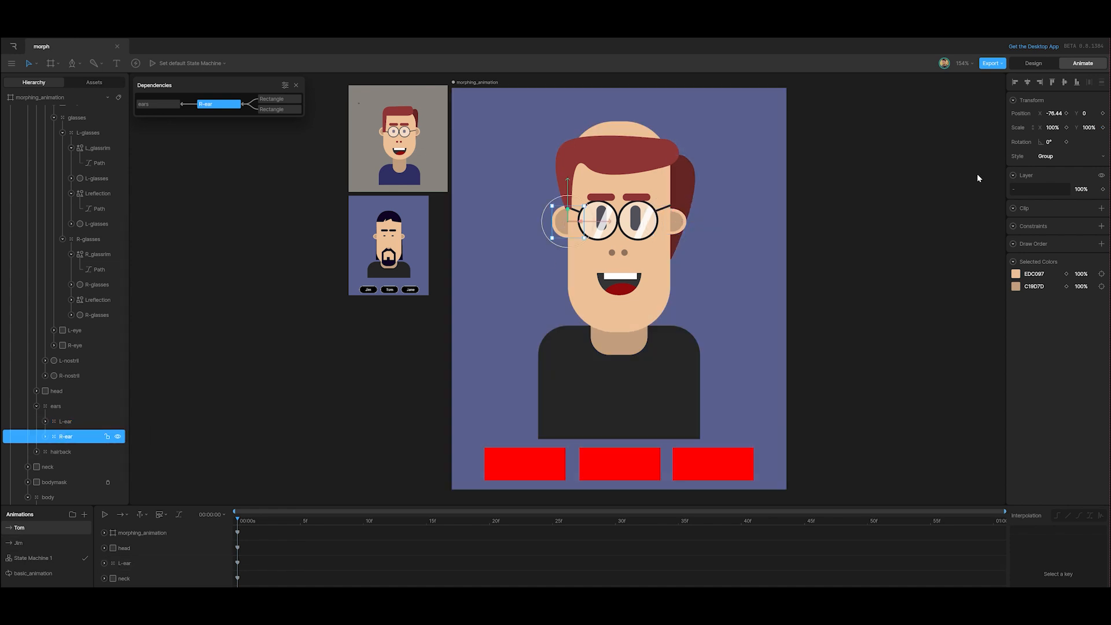
left_click(1098, 128)
type("80")
key("Return")
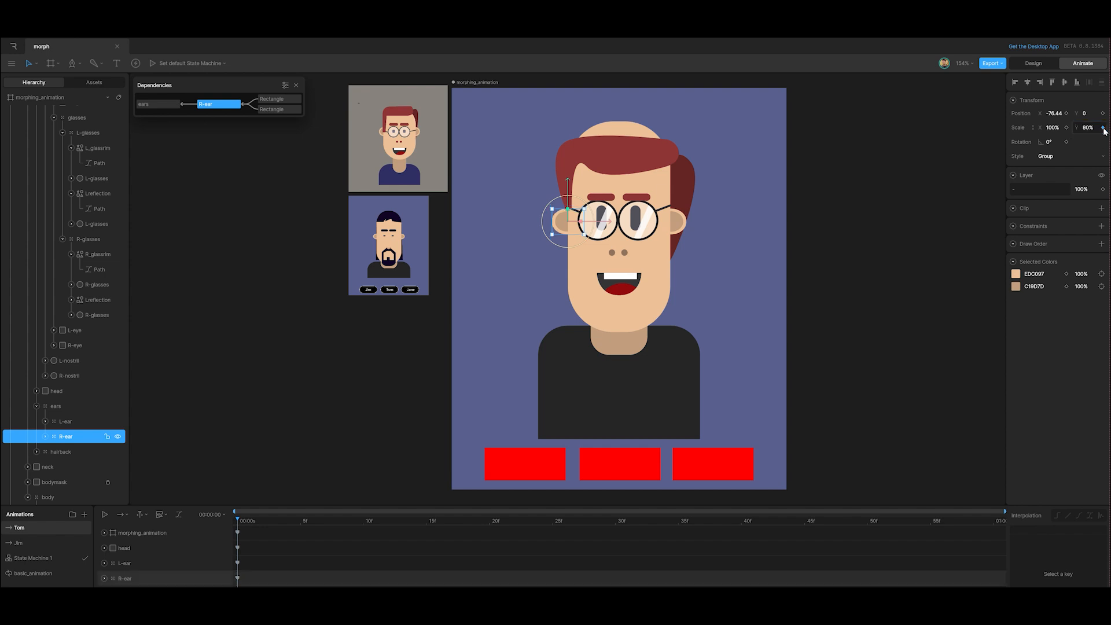
left_click(25, 548)
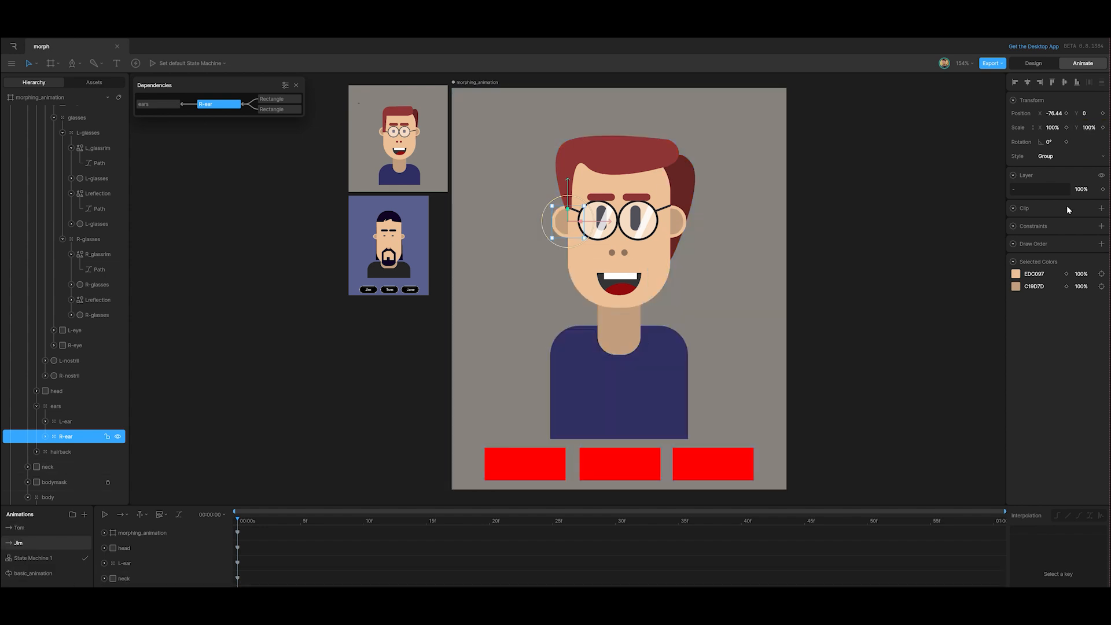
left_click(1103, 128)
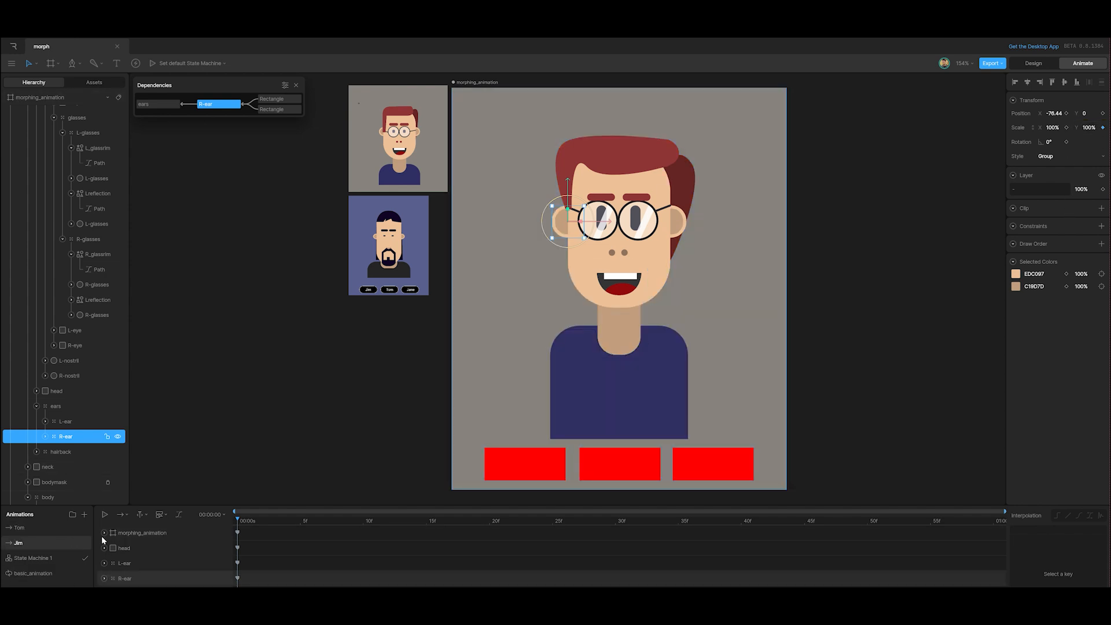
Play State Machine 1 and test the updated head and ear morph by triggering the second and first red rectangles alternately.
left_click(51, 553)
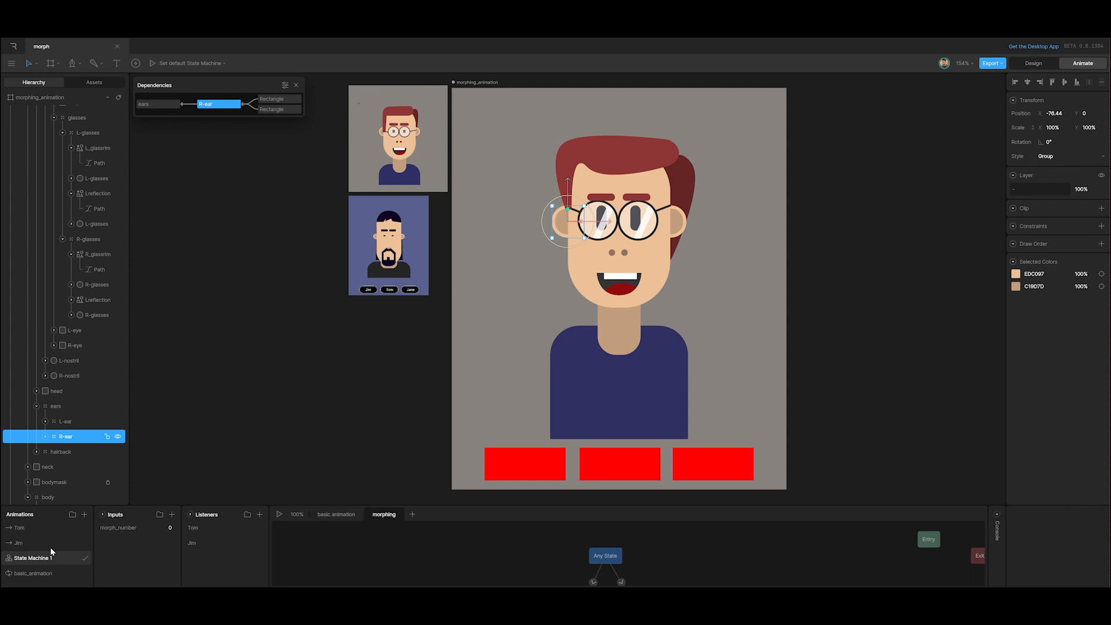
left_click(279, 516)
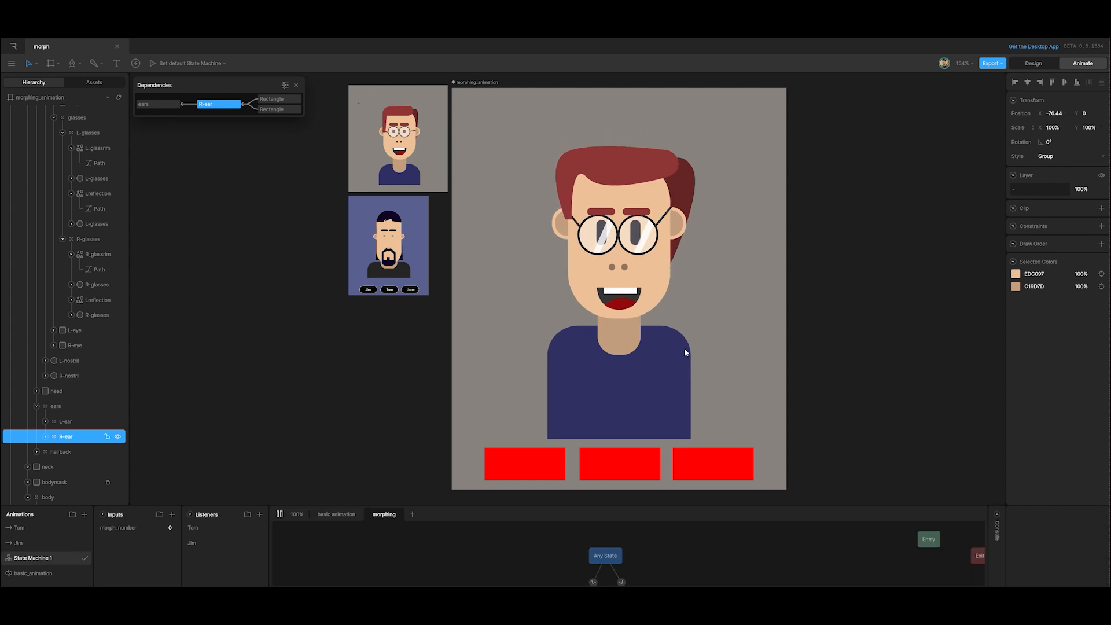
left_click(615, 475)
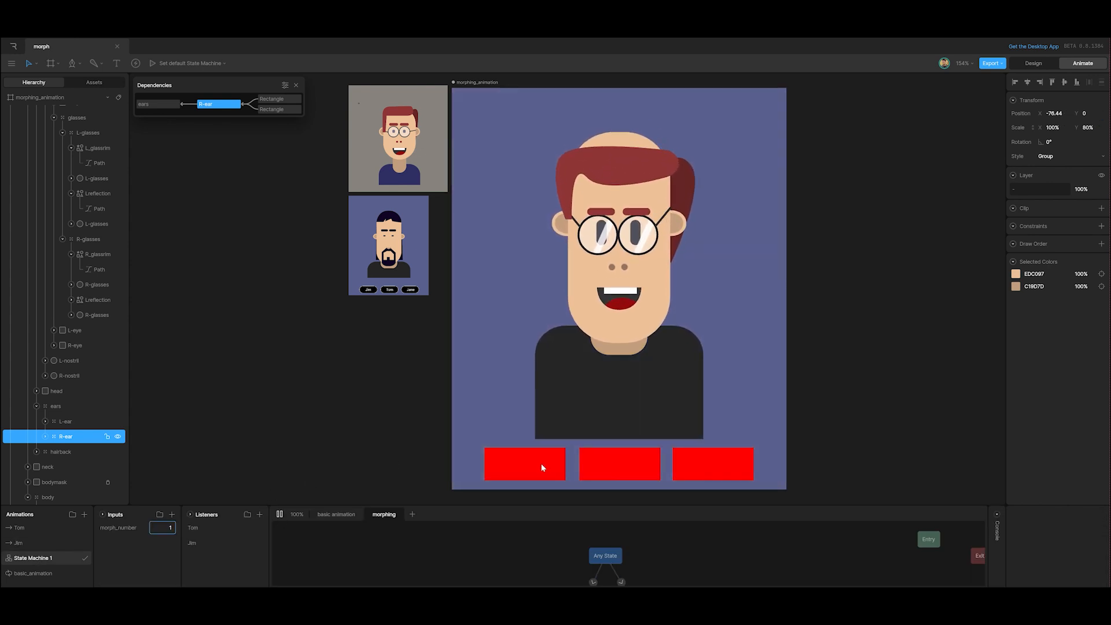
left_click(539, 469)
left_click(602, 466)
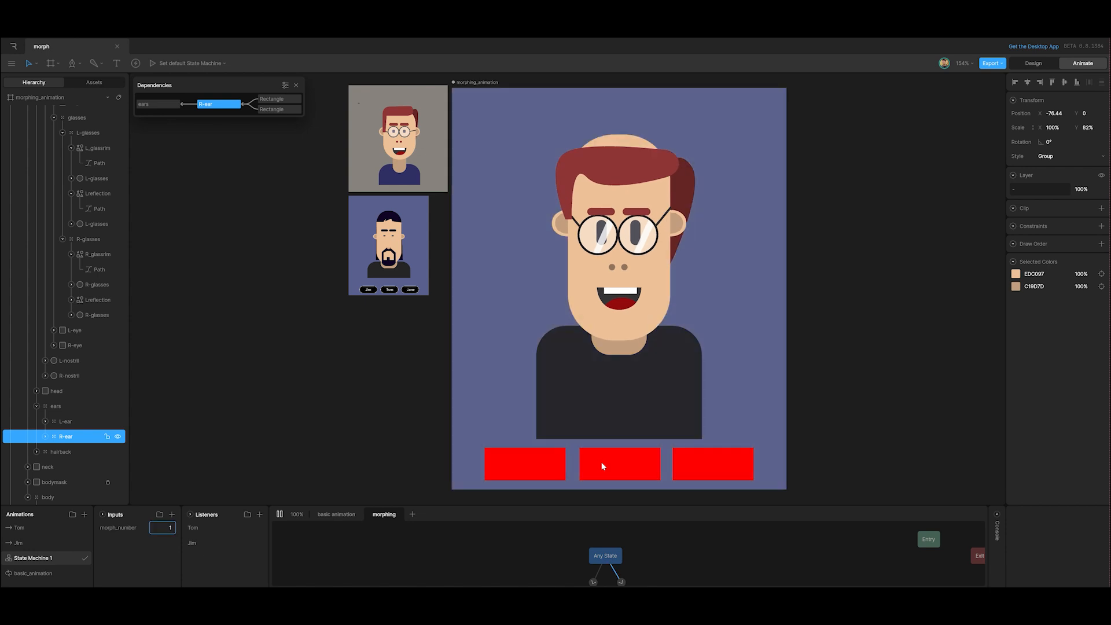
left_click(553, 469)
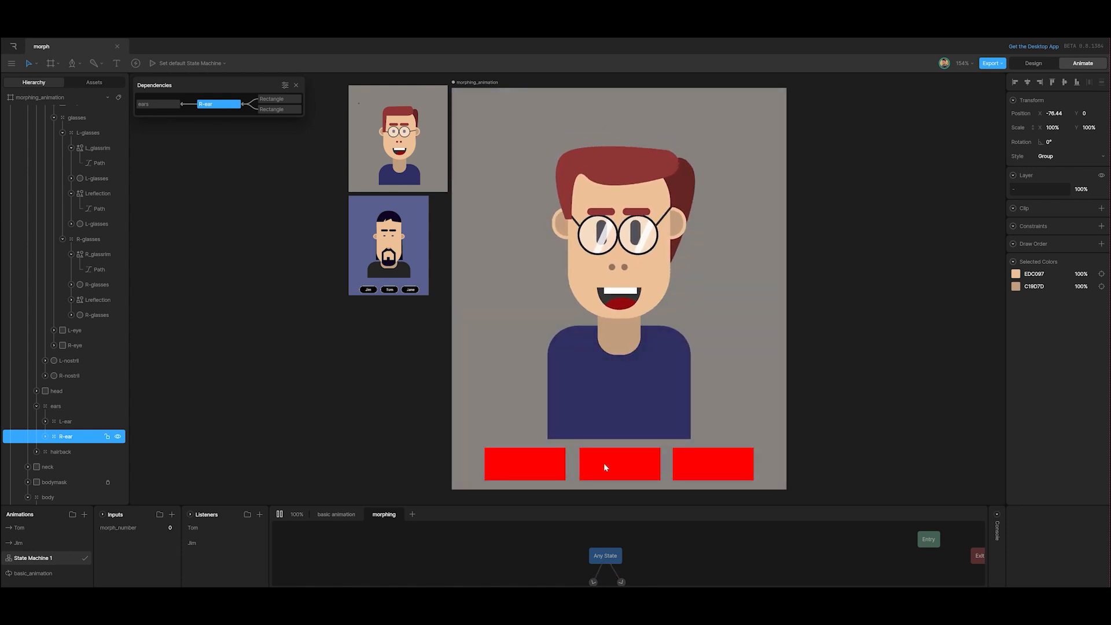
left_click(596, 463)
left_click(547, 469)
Try a reduced Y scale on the hairfront group in the Jim animation and undo it.
left_click(22, 548)
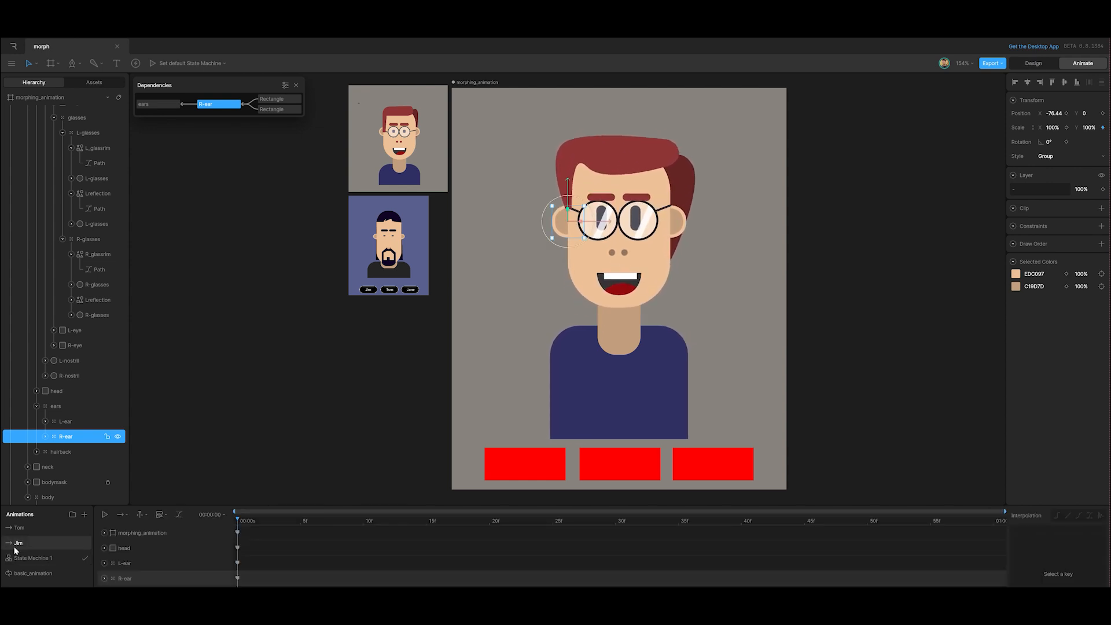
left_click(619, 167)
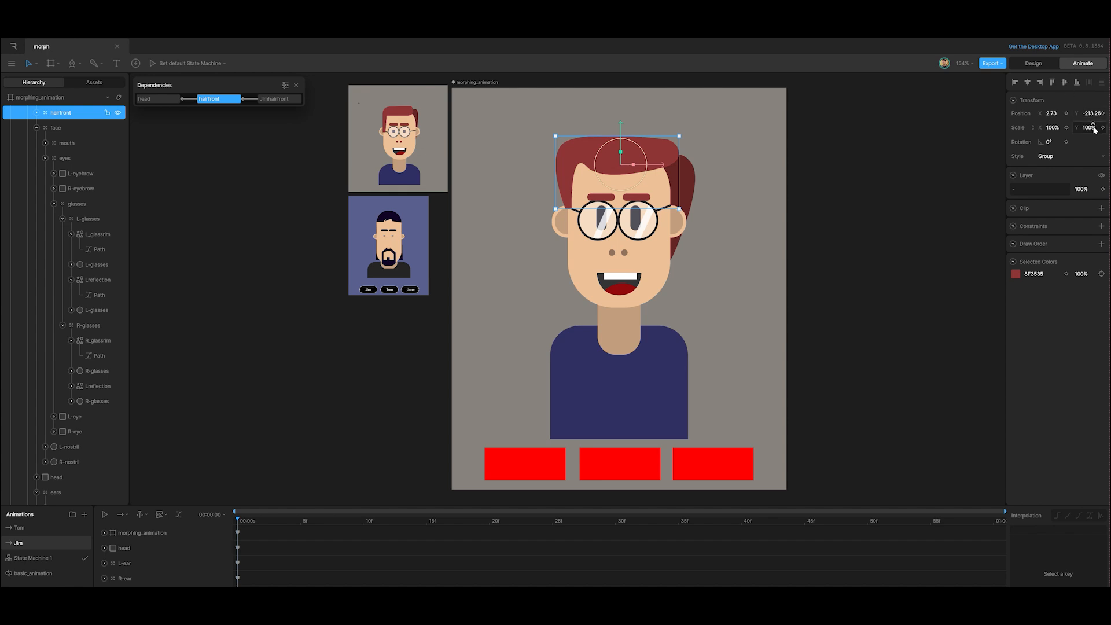
left_click_drag(1093, 131, 1094, 140)
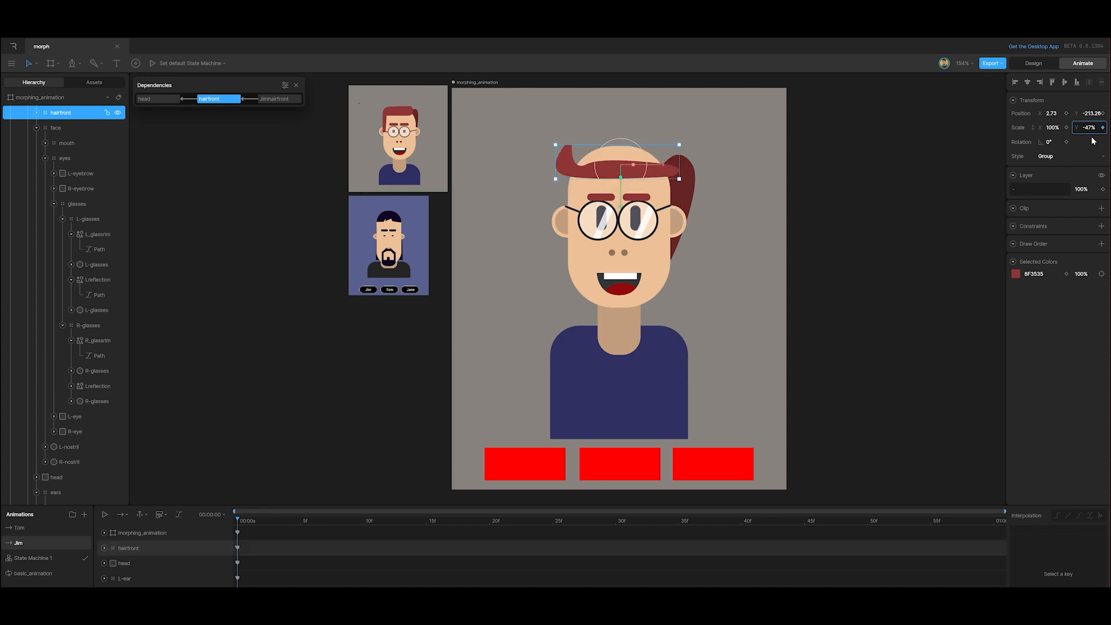
left_click_drag(1093, 141, 1093, 136)
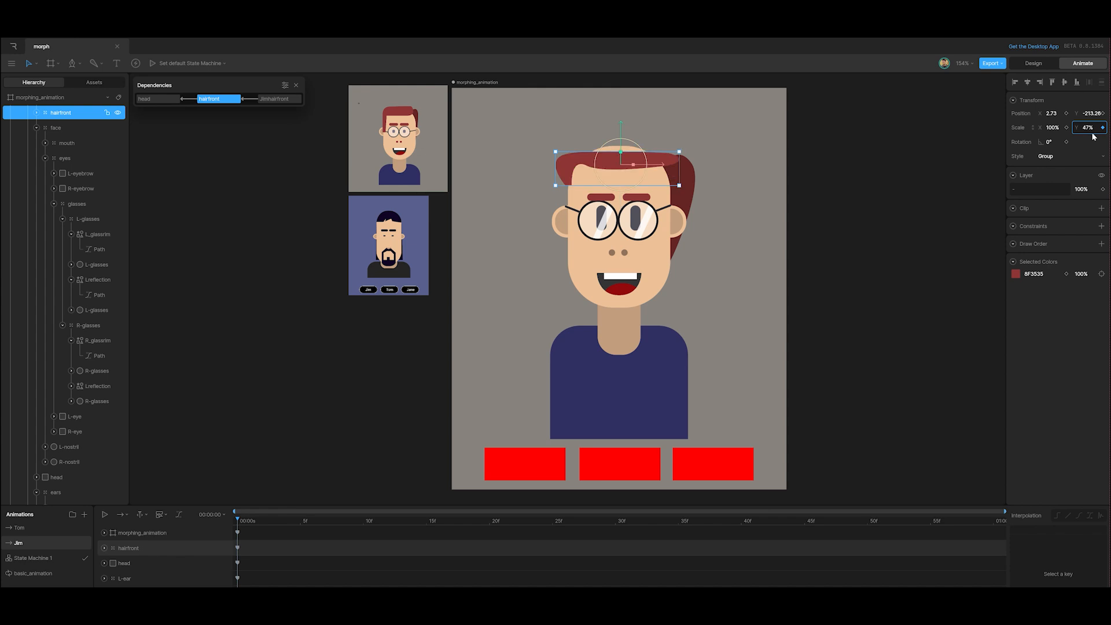
left_click(1089, 130)
key("ctrl+z")
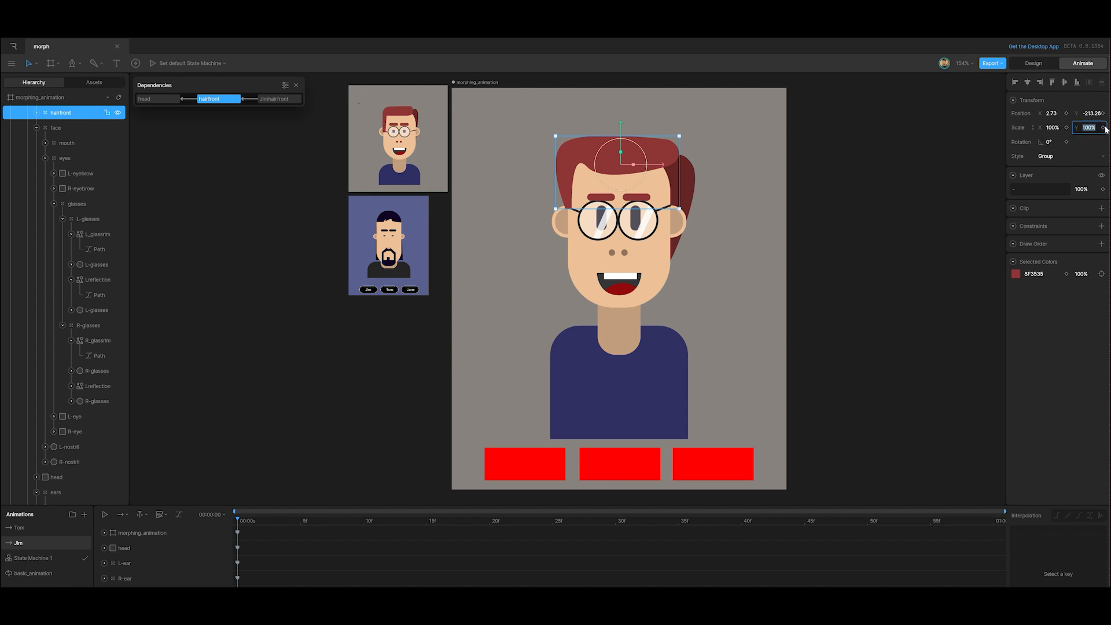
Key the hairfront group's Y scale at 100% in the Jim animation and set it to 0% in Tom.
left_click(1103, 127)
left_click(20, 528)
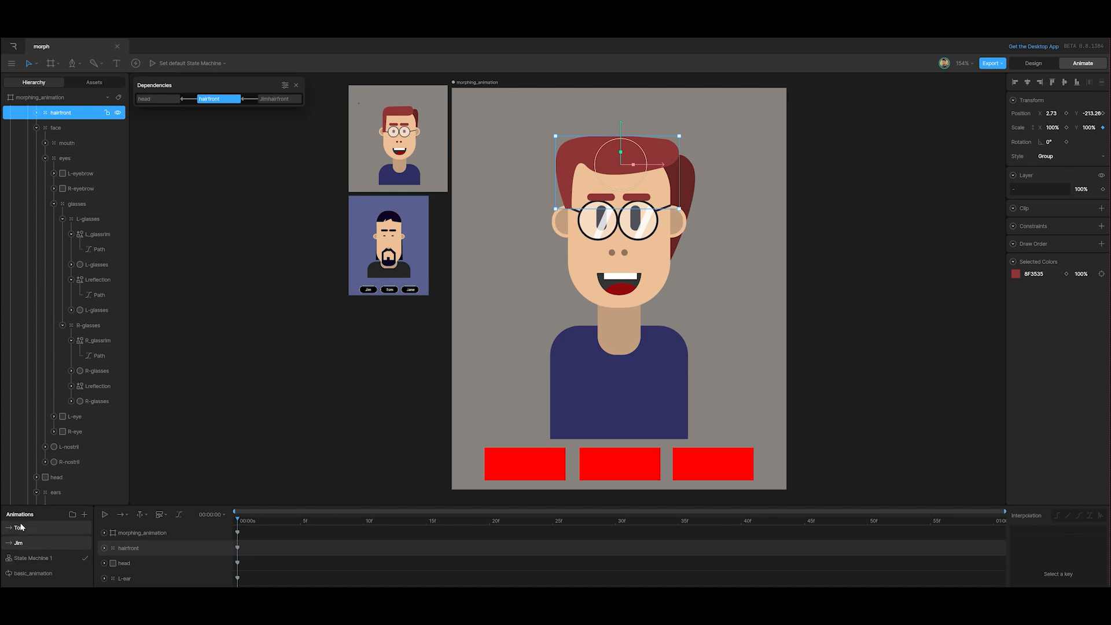
left_click(1099, 129)
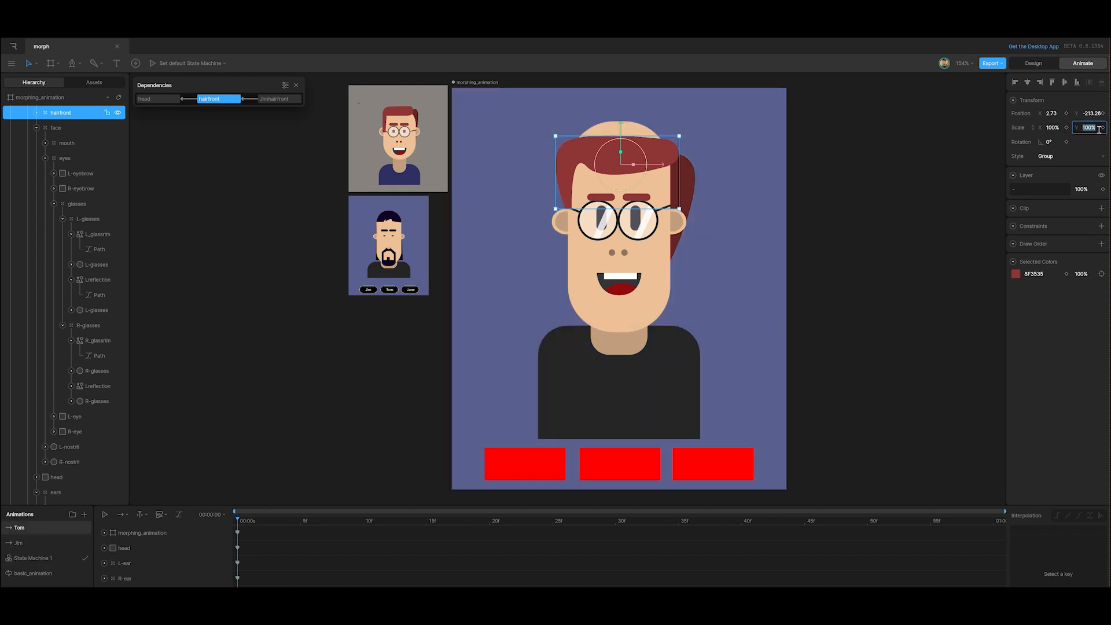
type("0")
key("Return")
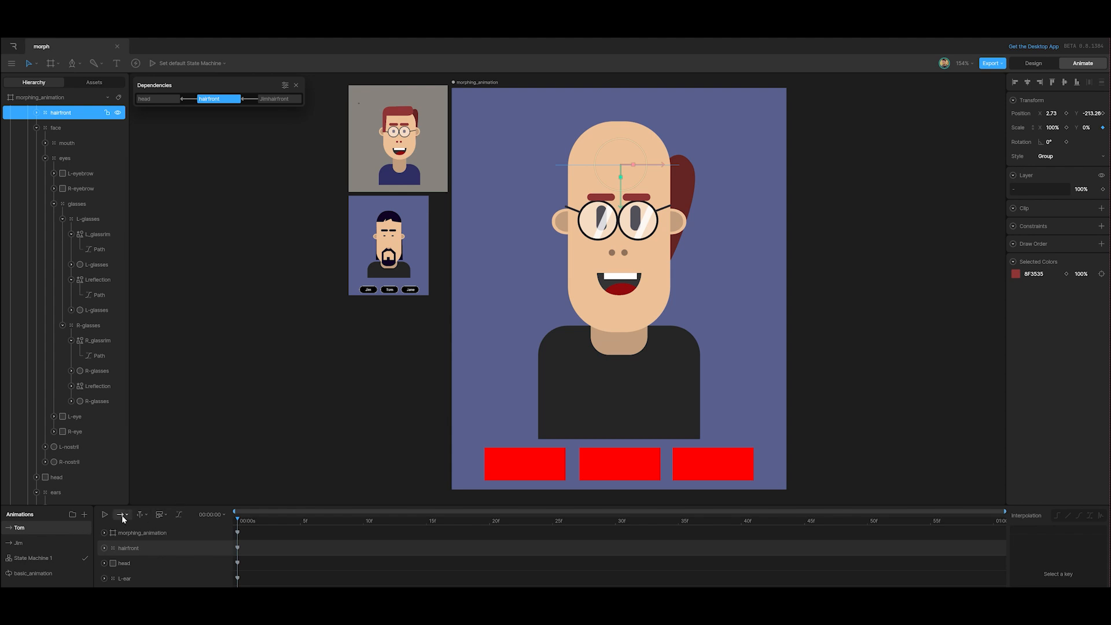
left_click(31, 573)
left_click(105, 515)
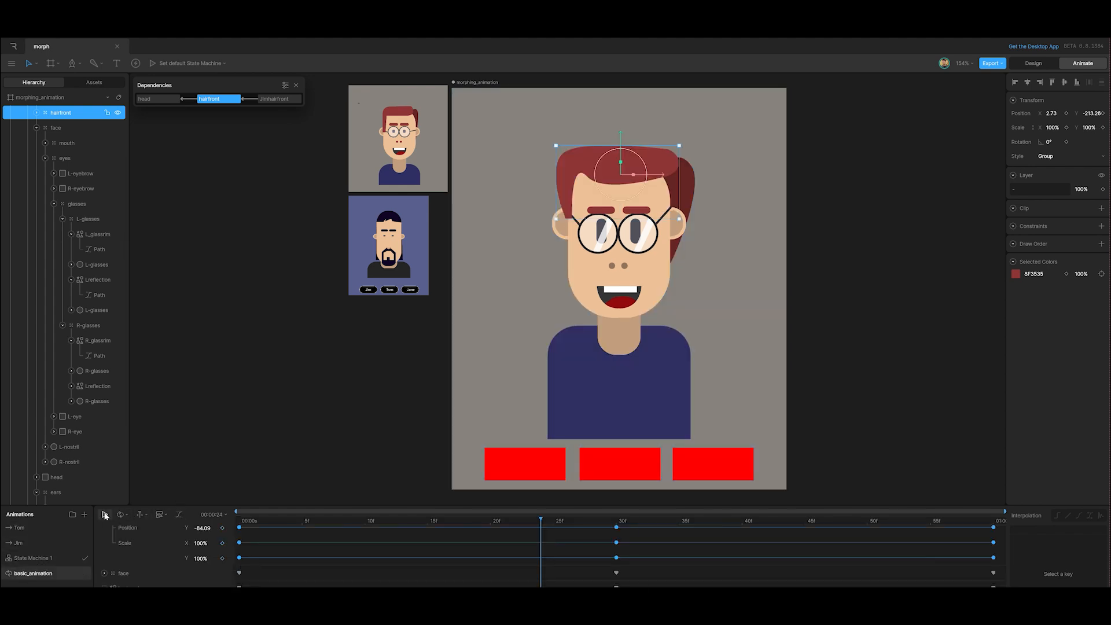
left_click(596, 468)
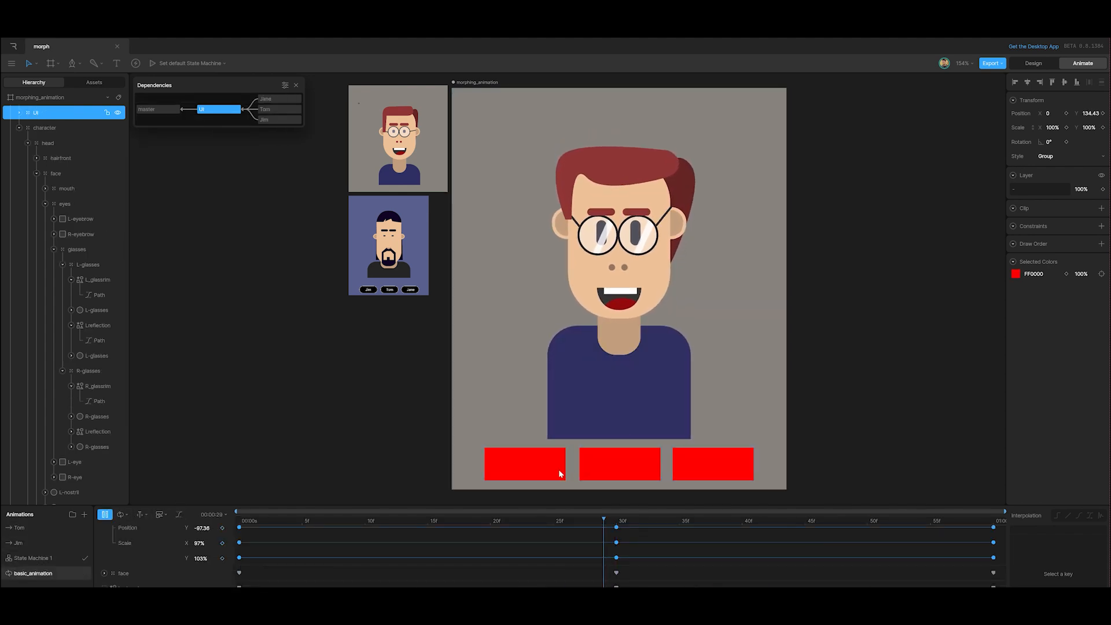
Play State Machine 1, check how the front hair morphs using the first two red rectangles, and stop playback.
left_click(60, 557)
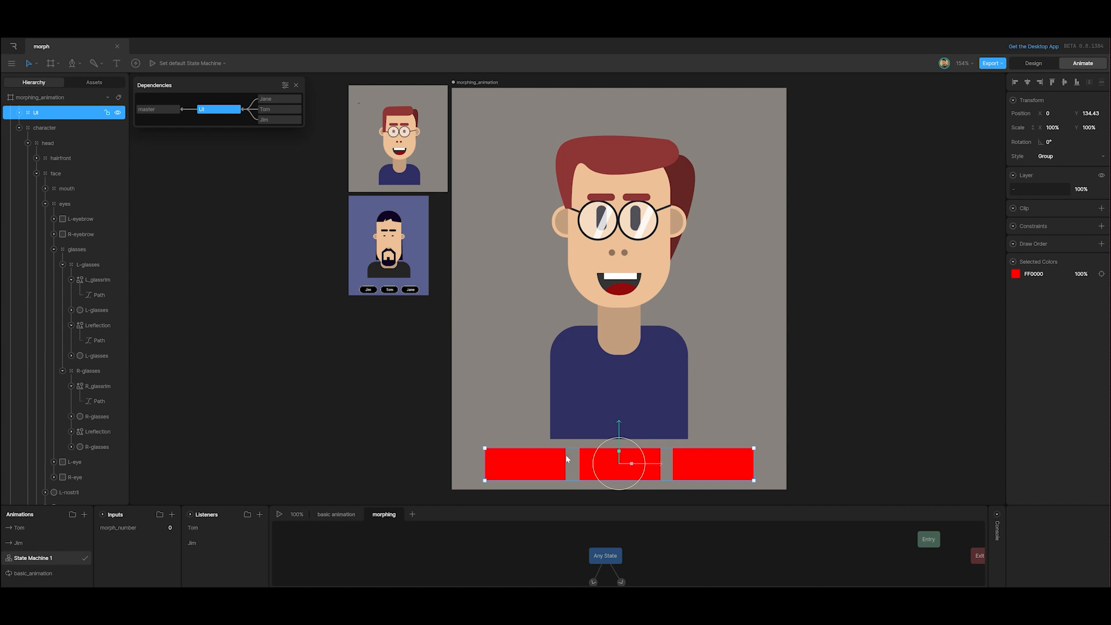
left_click(279, 514)
left_click(616, 473)
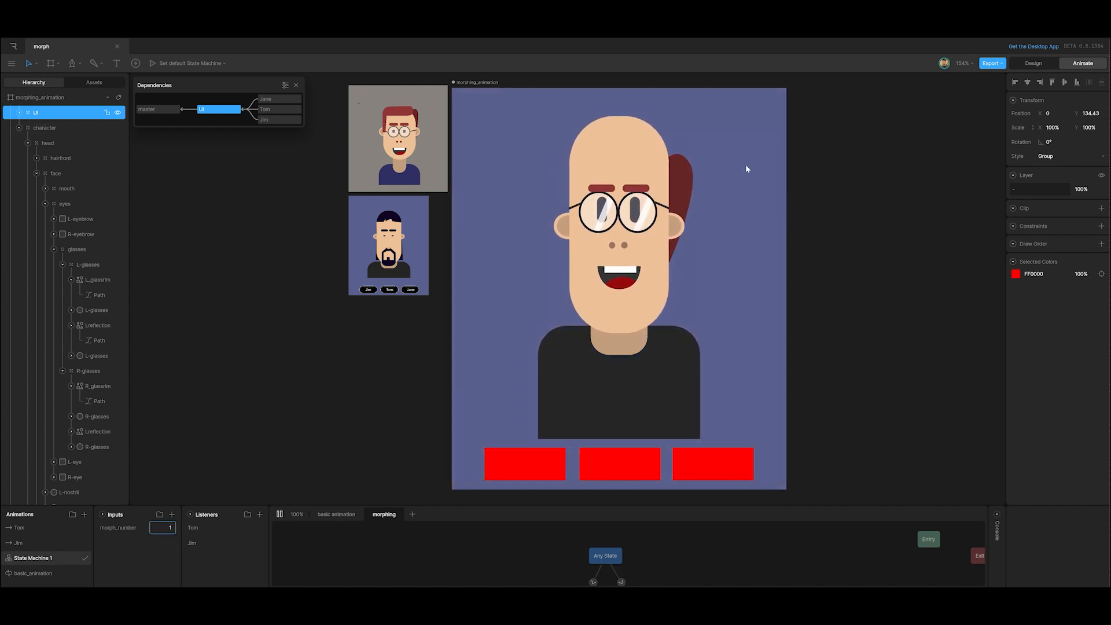
left_click(524, 469)
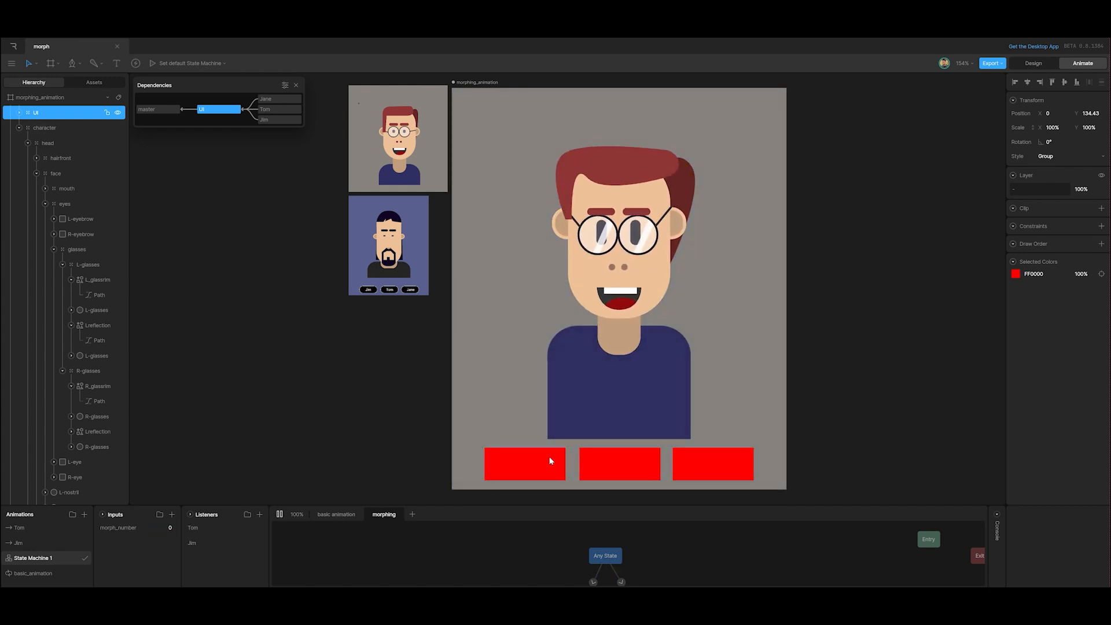
left_click(606, 467)
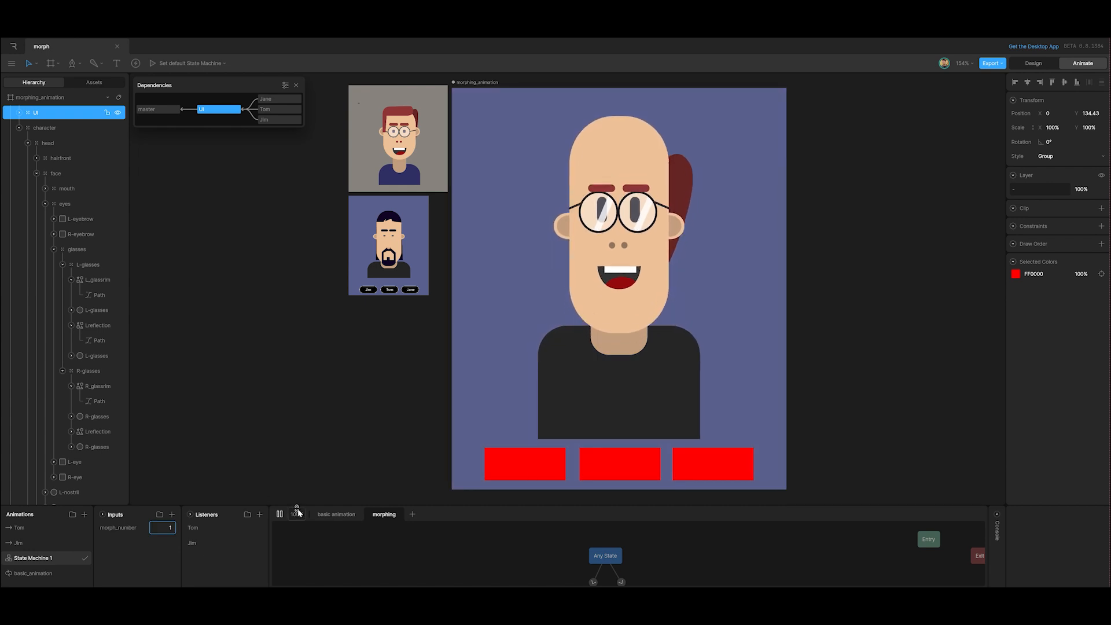
left_click(279, 514)
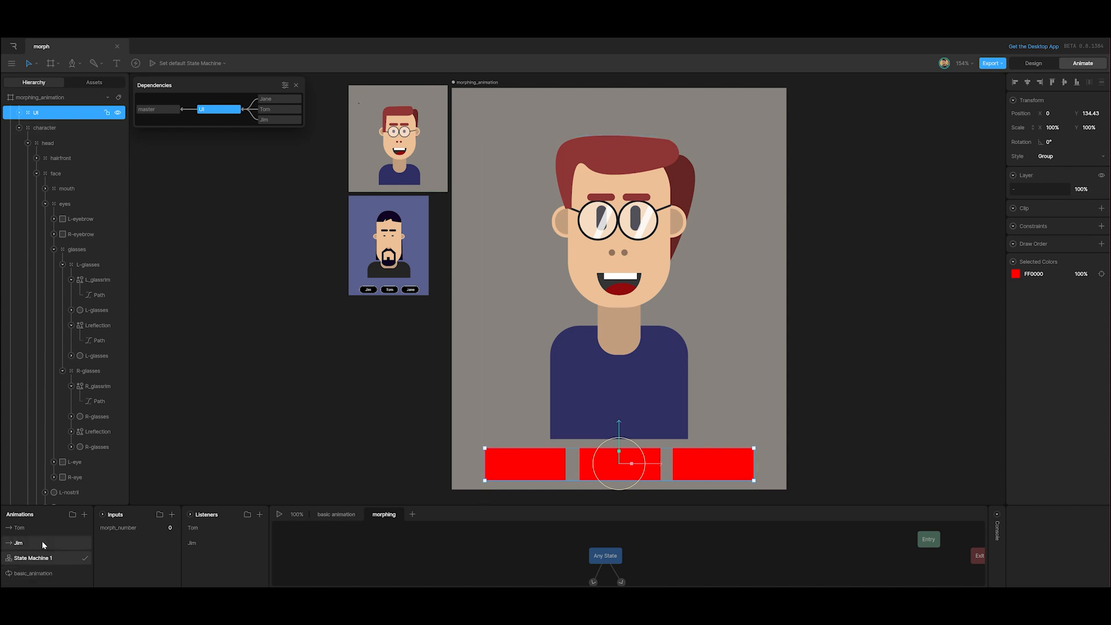
Key the Jimhairfront shape's fill colour 8F3535 in the Jim animation.
double_click(27, 530)
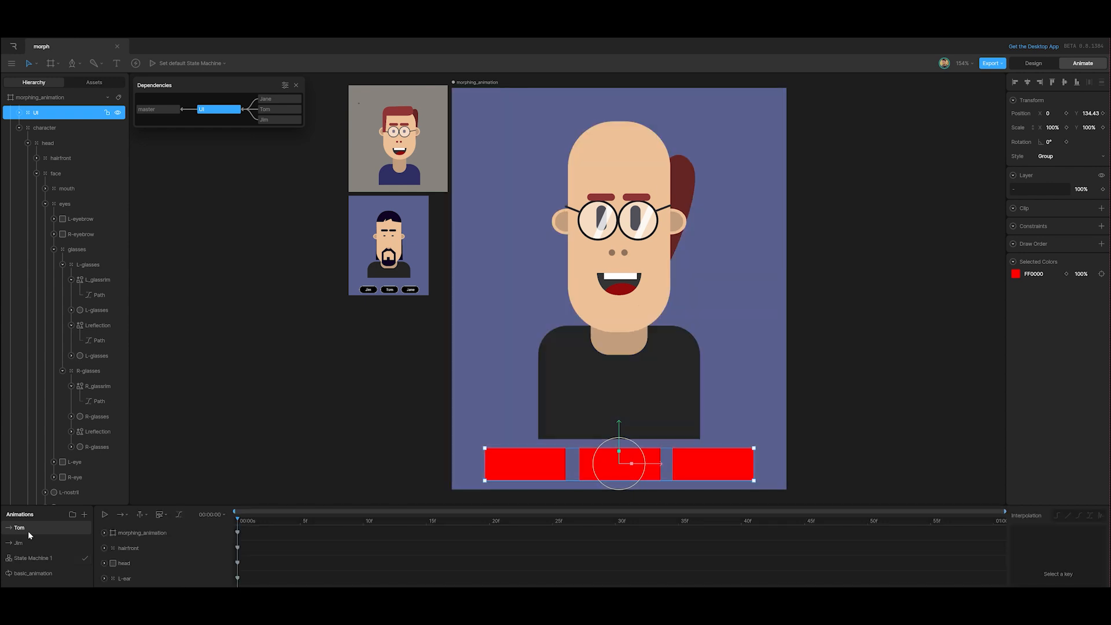
left_click(25, 544)
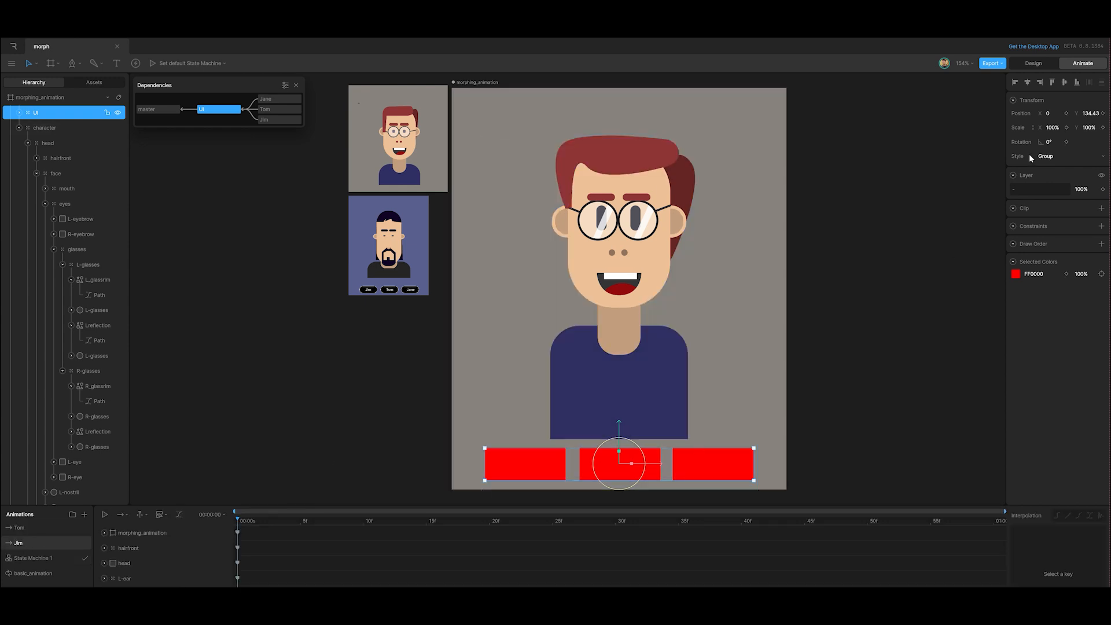
left_click(622, 158)
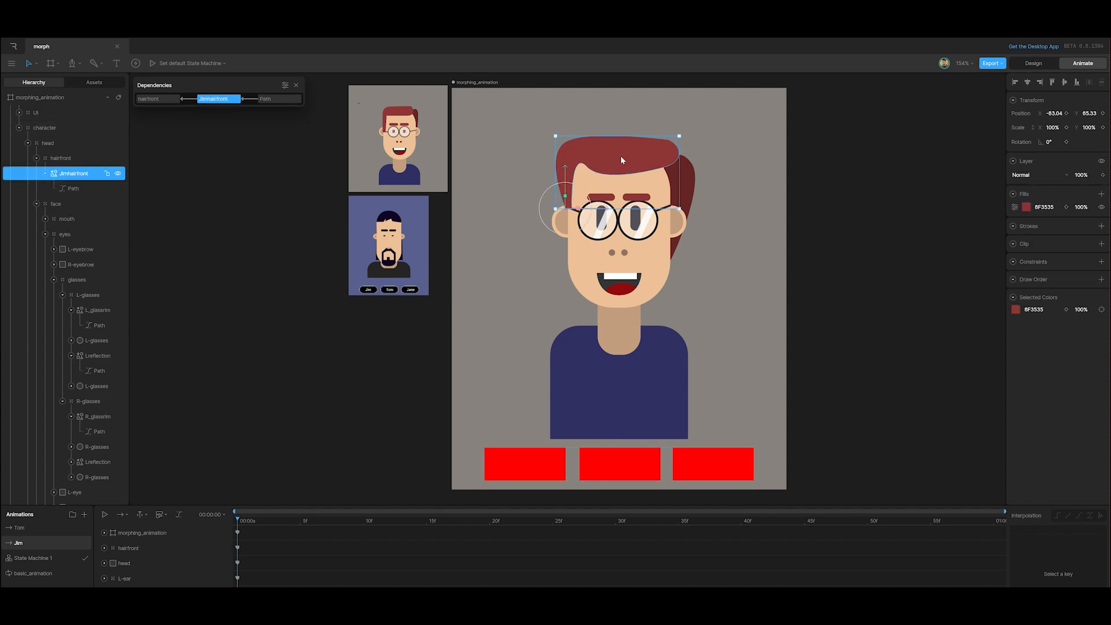
left_click(1067, 207)
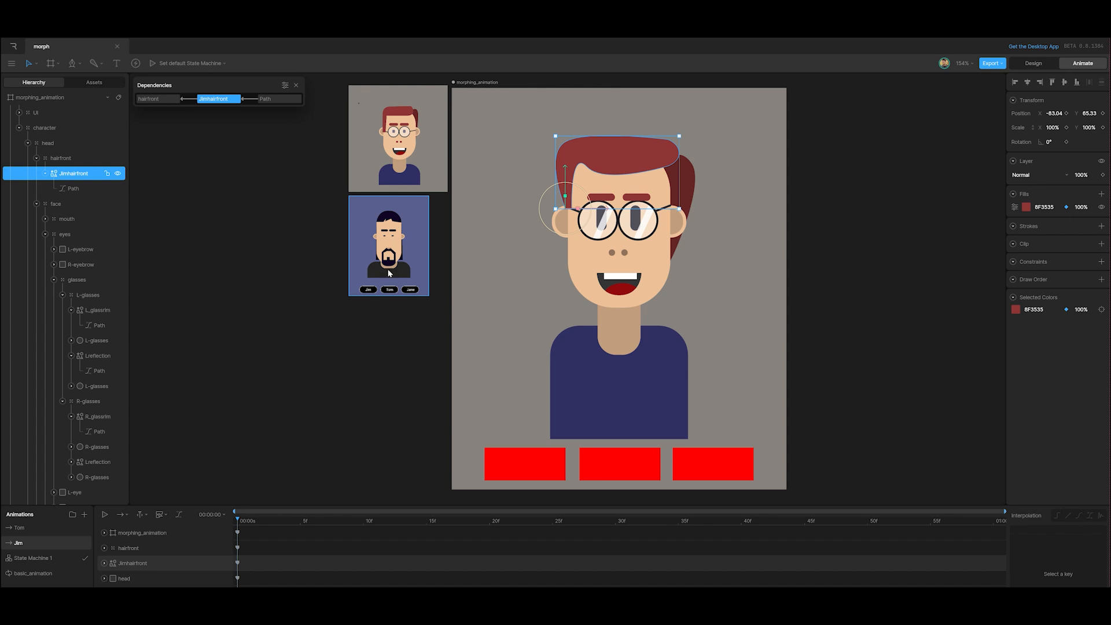
Set the Jimhairfront shape's opacity to 0% in the Tom animation.
left_click(23, 529)
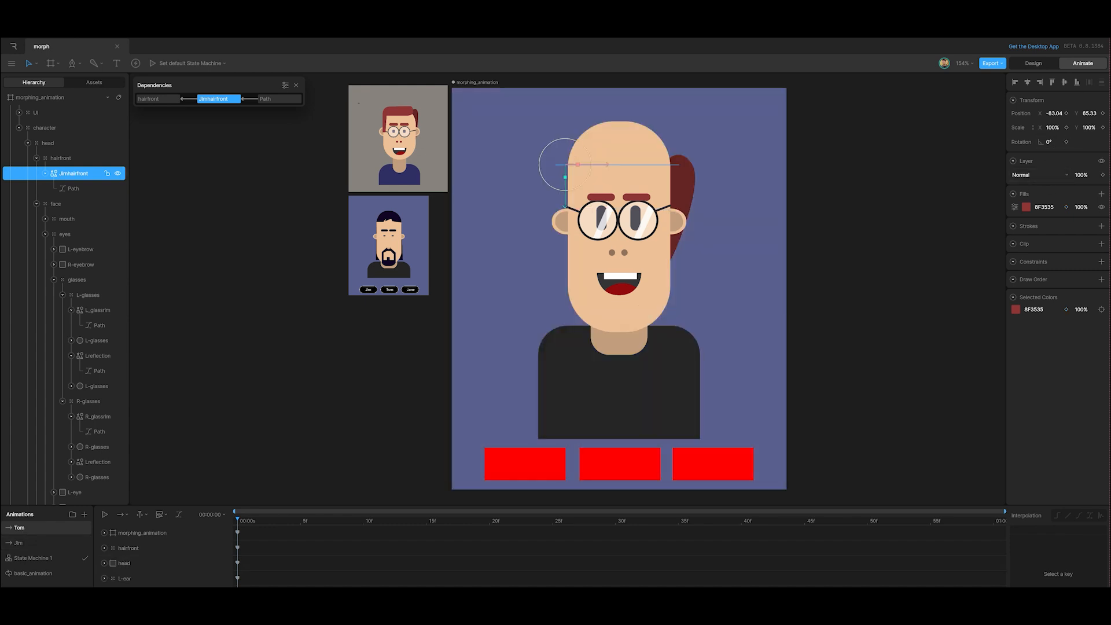
left_click(1091, 177)
type("0")
key("Return")
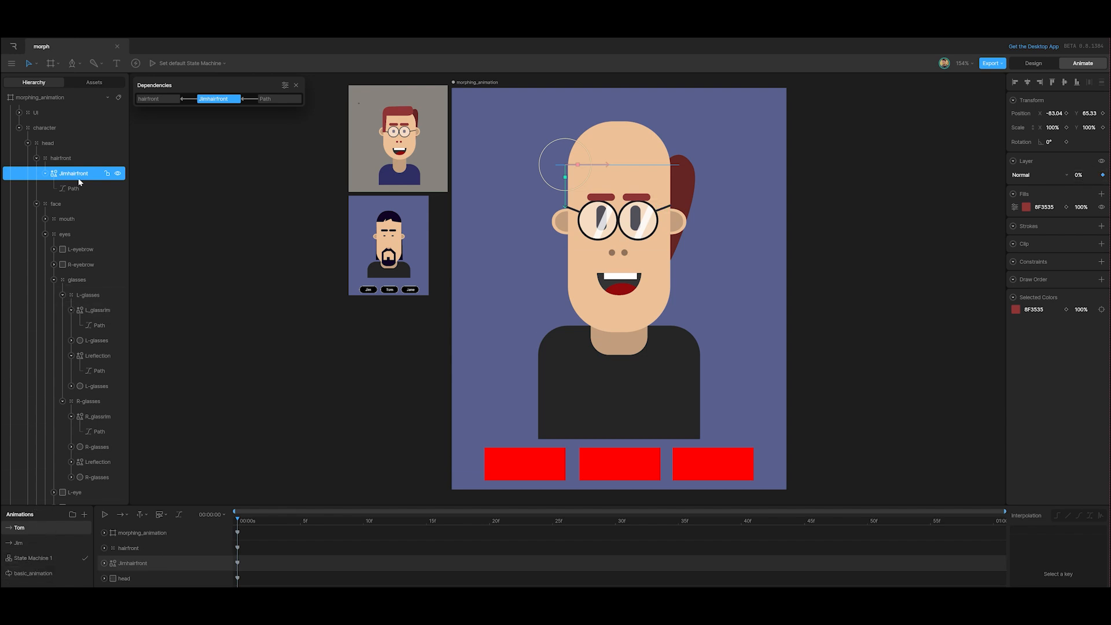
Remove the hairfront group's Y scale keys from both the Jim and Tom animations.
left_click(24, 544)
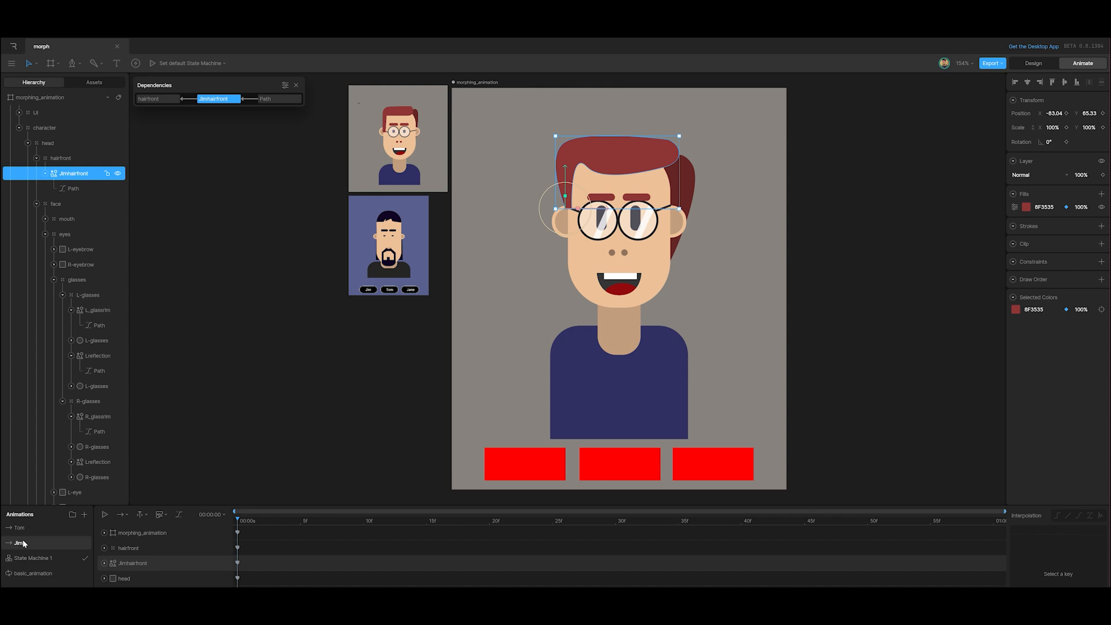
left_click(58, 159)
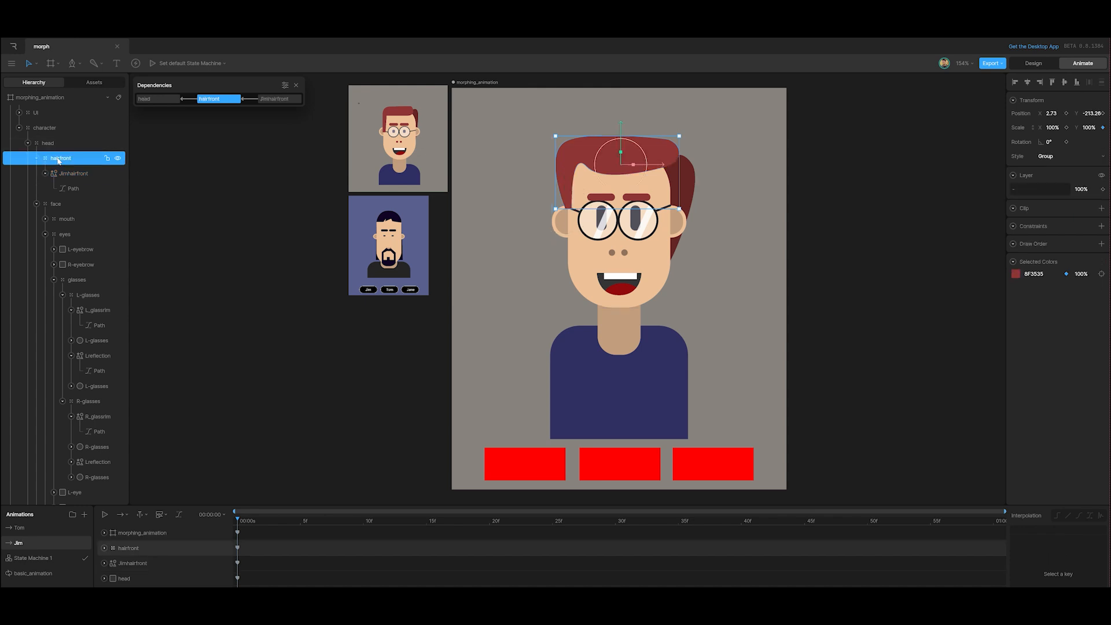
left_click(1104, 128)
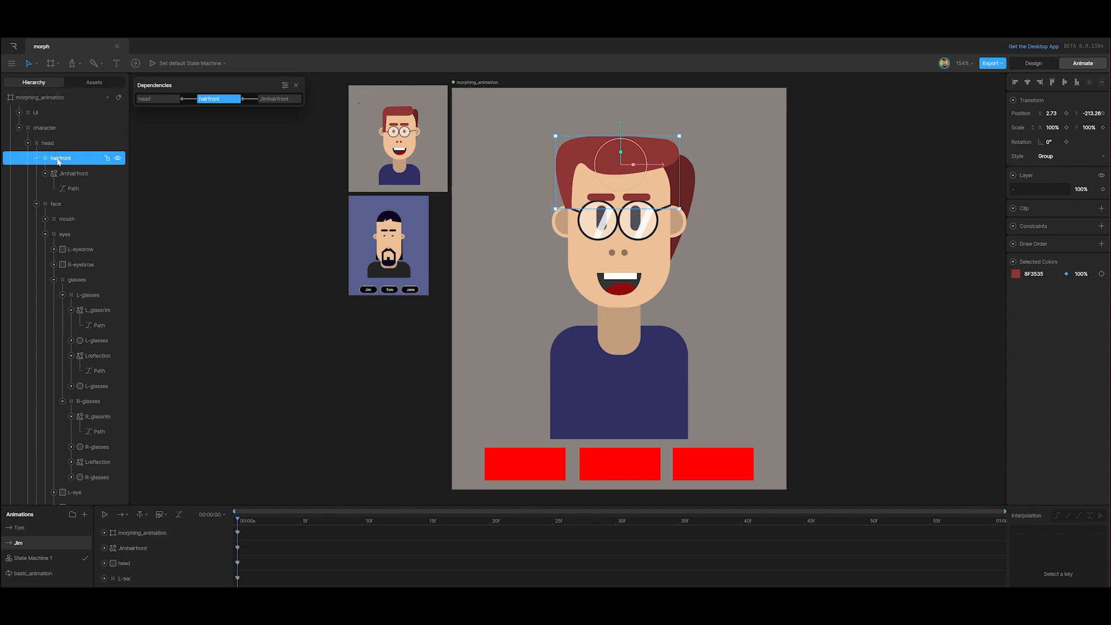
left_click(22, 528)
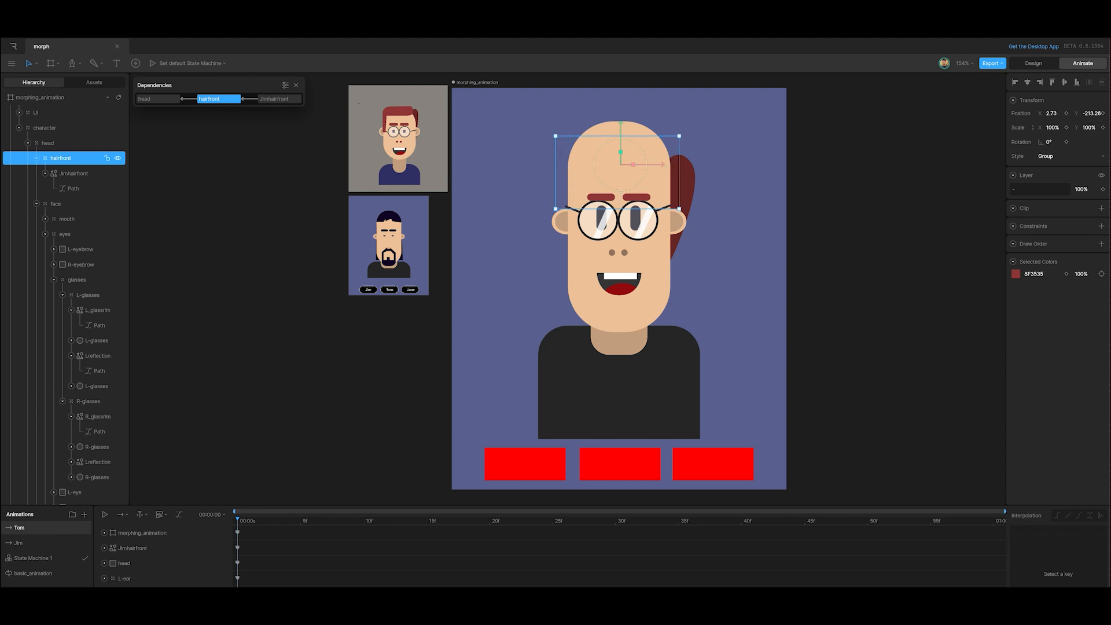
Play State Machine 1, test the front hair's opacity change with the first two red rectangles, and stop playback.
left_click(33, 565)
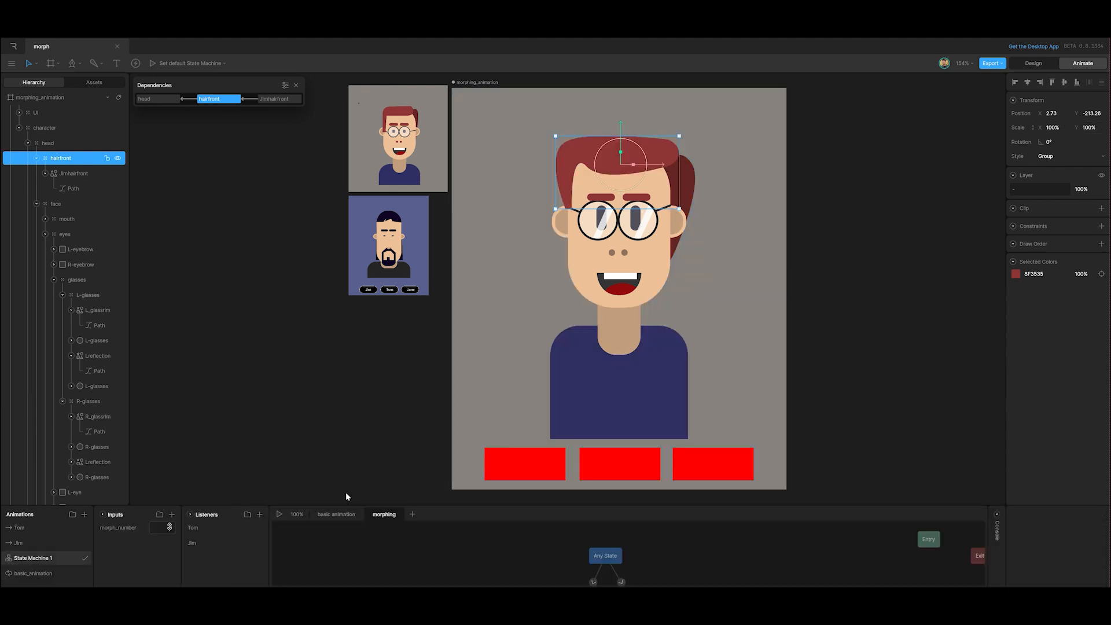
left_click(281, 515)
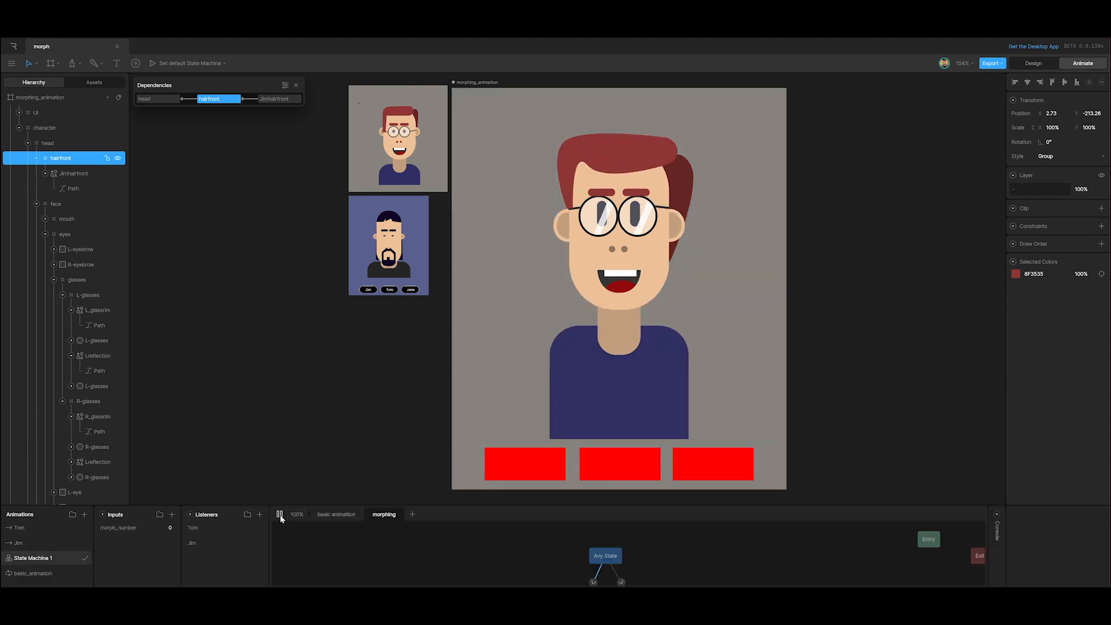
left_click(596, 459)
left_click(532, 471)
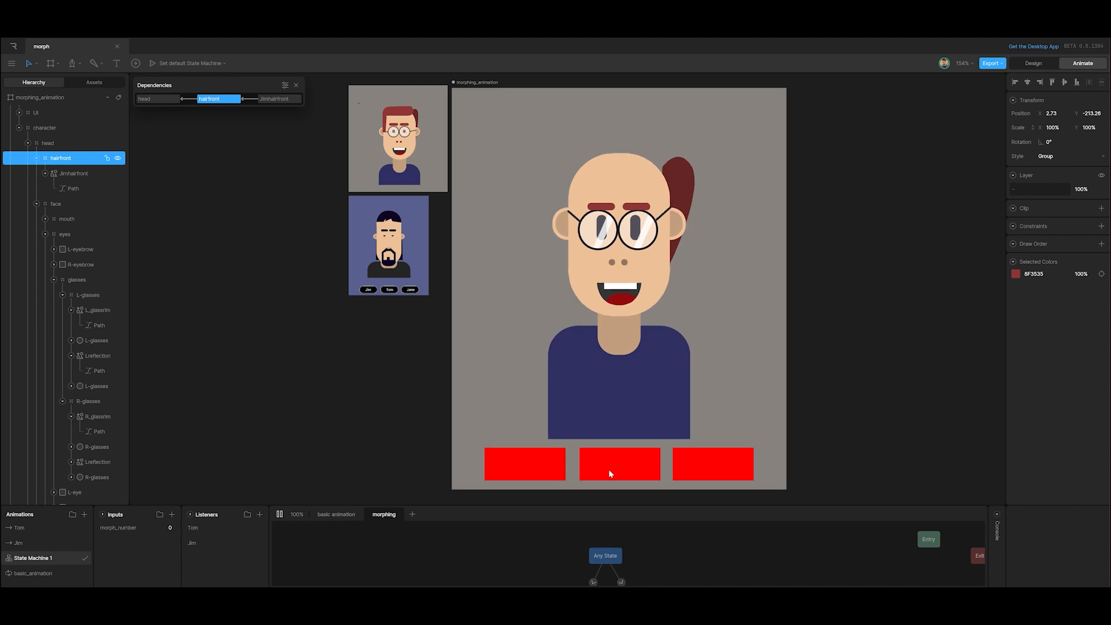
left_click(607, 470)
left_click(521, 469)
left_click(598, 470)
left_click(280, 515)
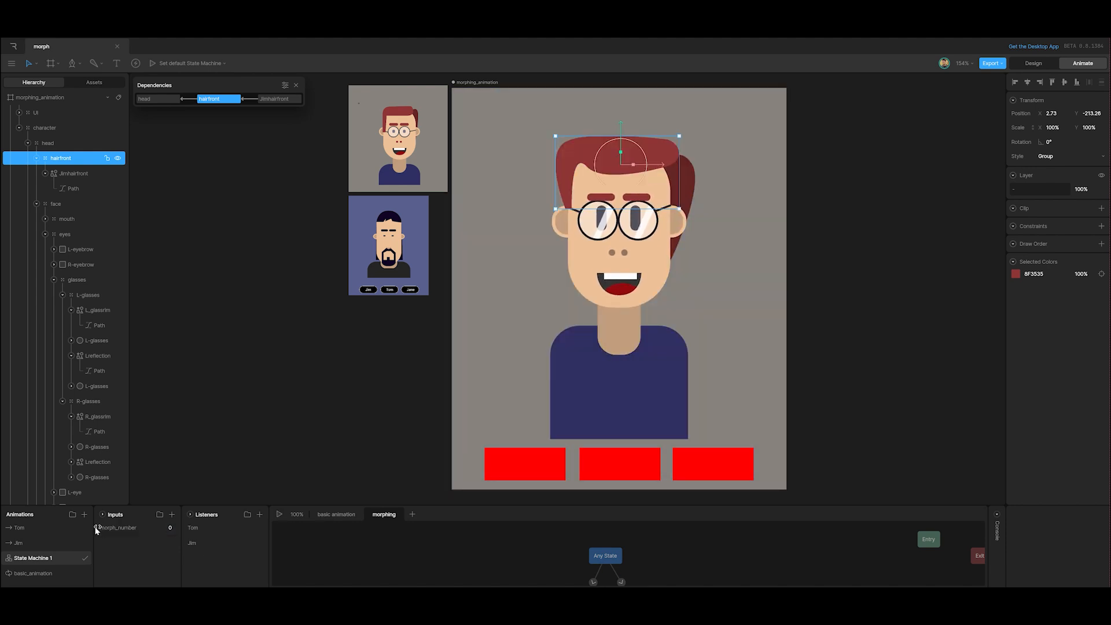
Key the hairfront group's layer opacity at 100% in the Jim animation.
left_click(19, 544)
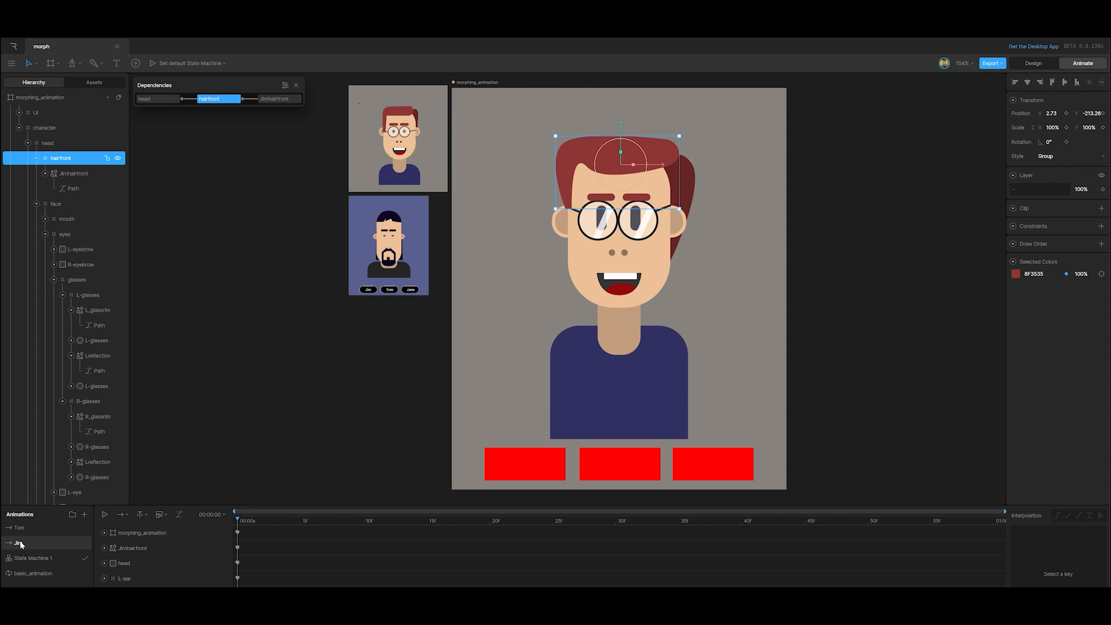
left_click(1104, 190)
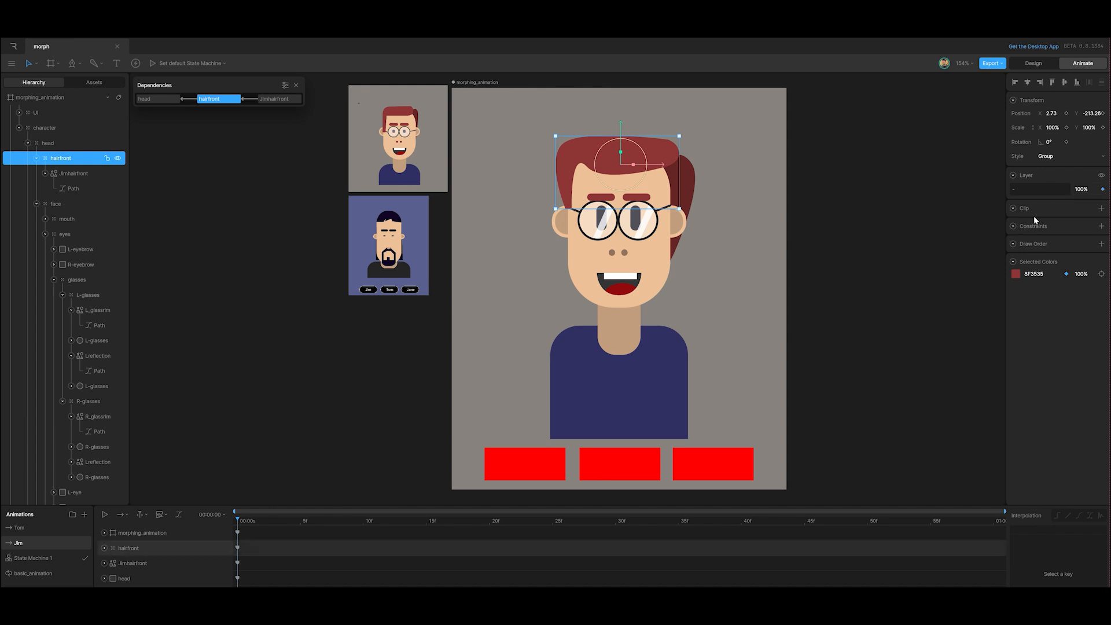
left_click_drag(1086, 185, 1108, 176)
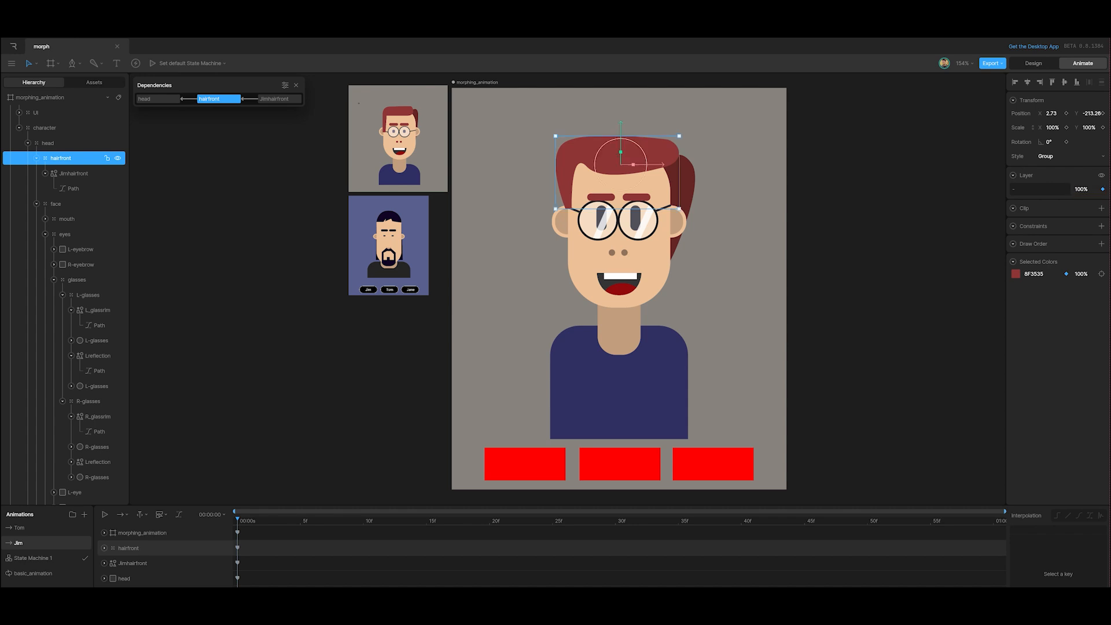
Play State Machine 1, check the front hair by switching to Tom and back to Jim, and stop playback.
left_click(39, 562)
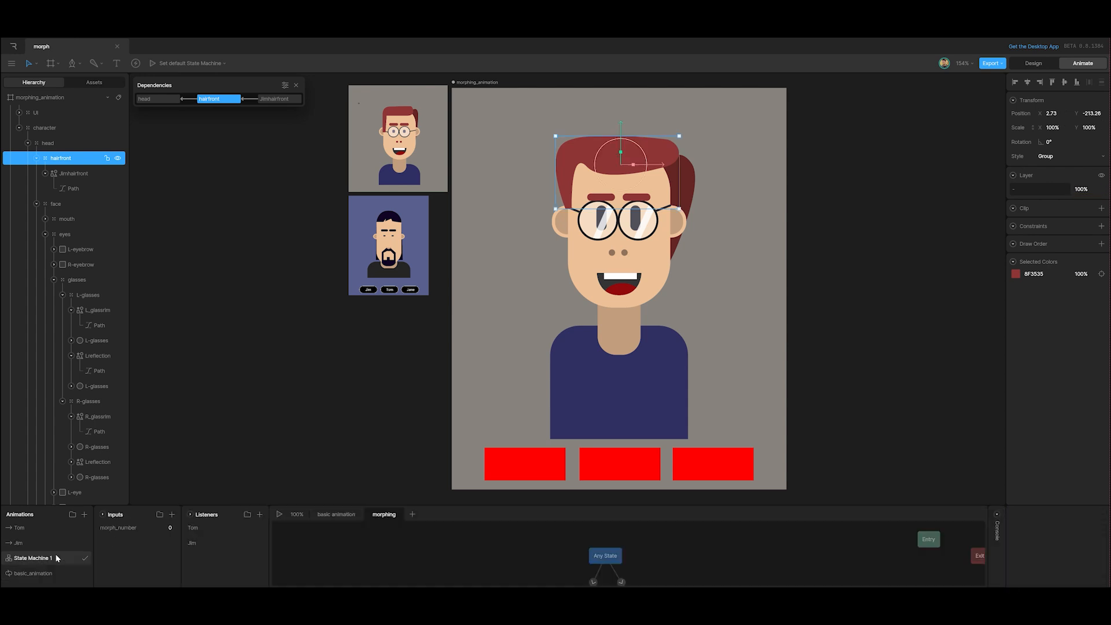
left_click(280, 515)
left_click(631, 476)
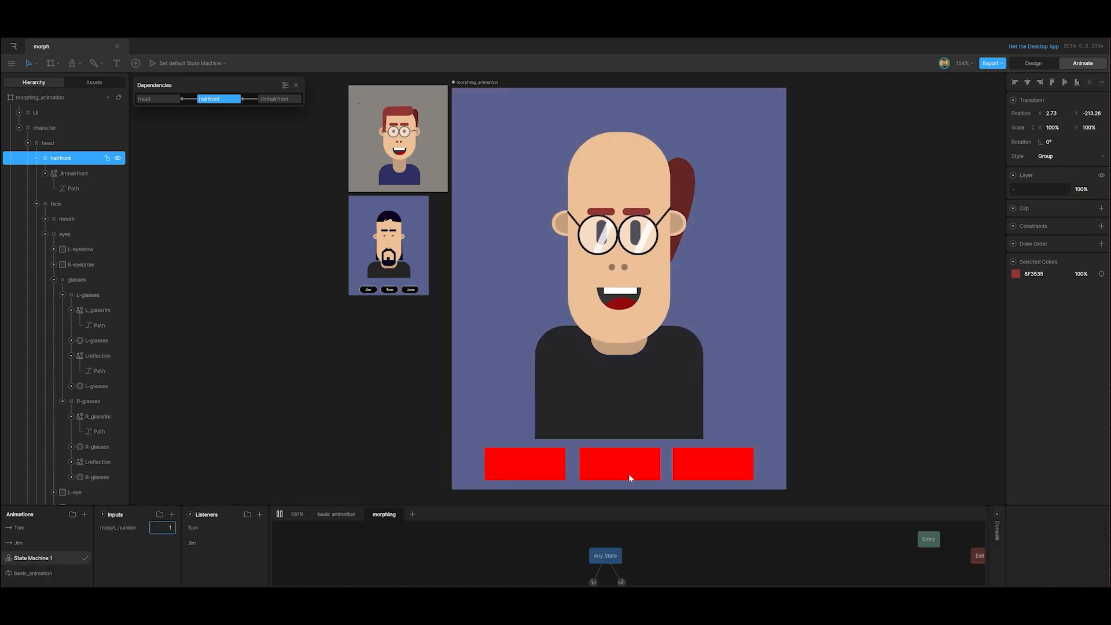
left_click(545, 472)
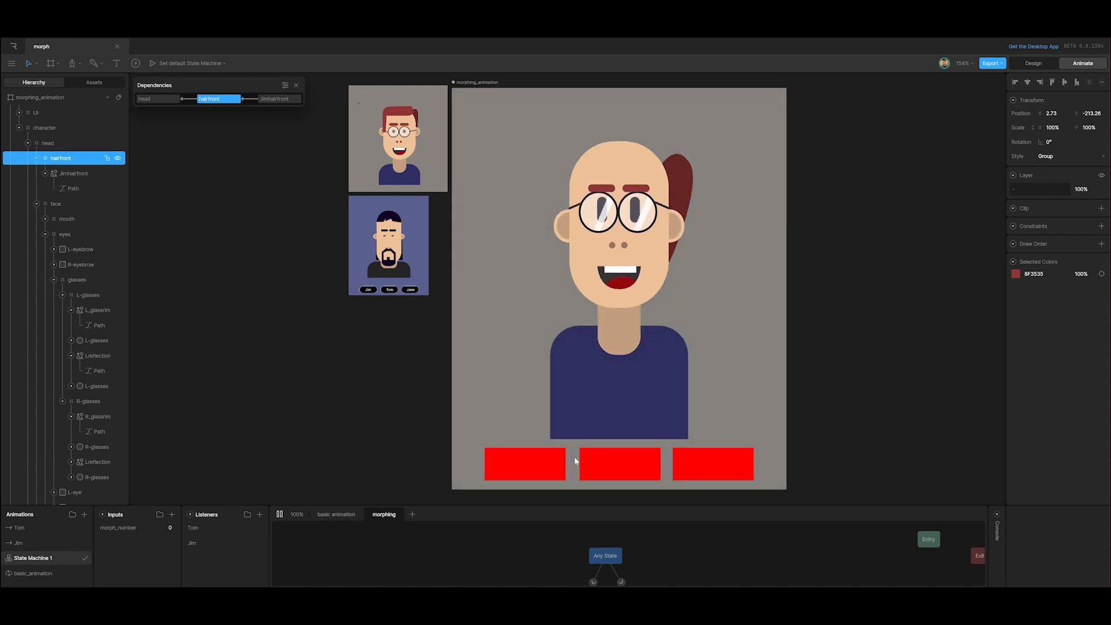
left_click(280, 514)
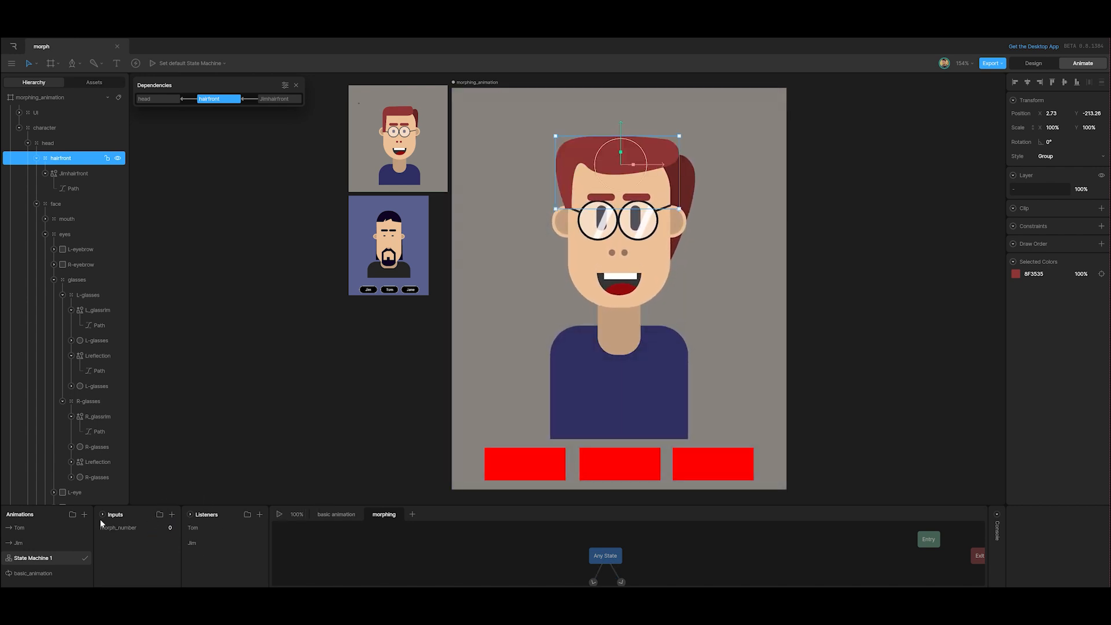
Remove the hairfront group's opacity key and key the Jimhairfront shape's opacity at 100% in the Jim animation.
left_click(35, 542)
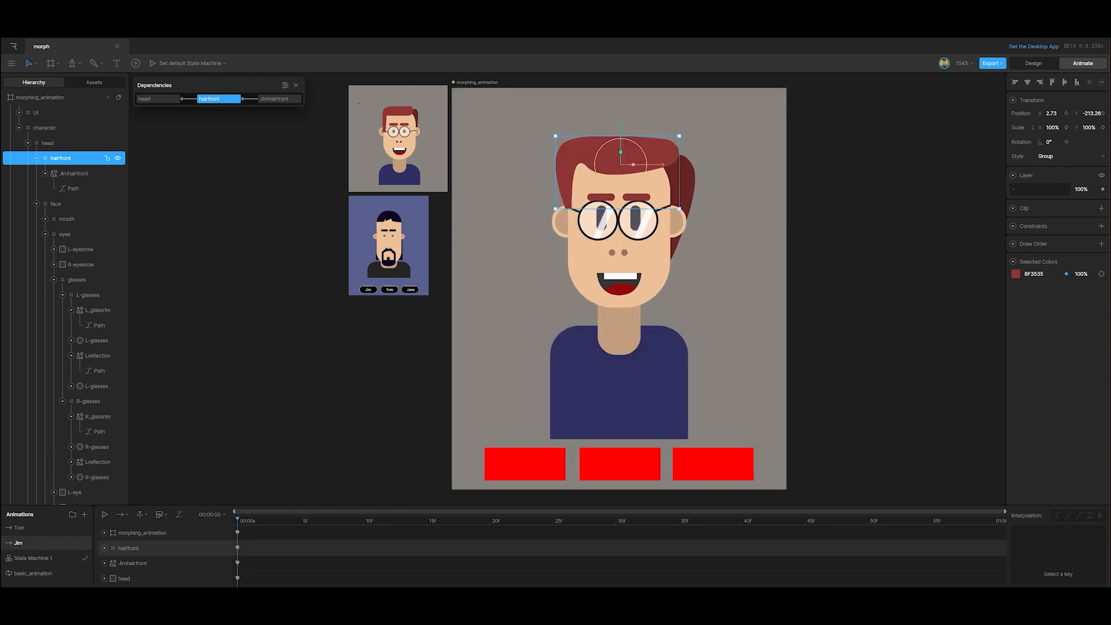
left_click(1103, 190)
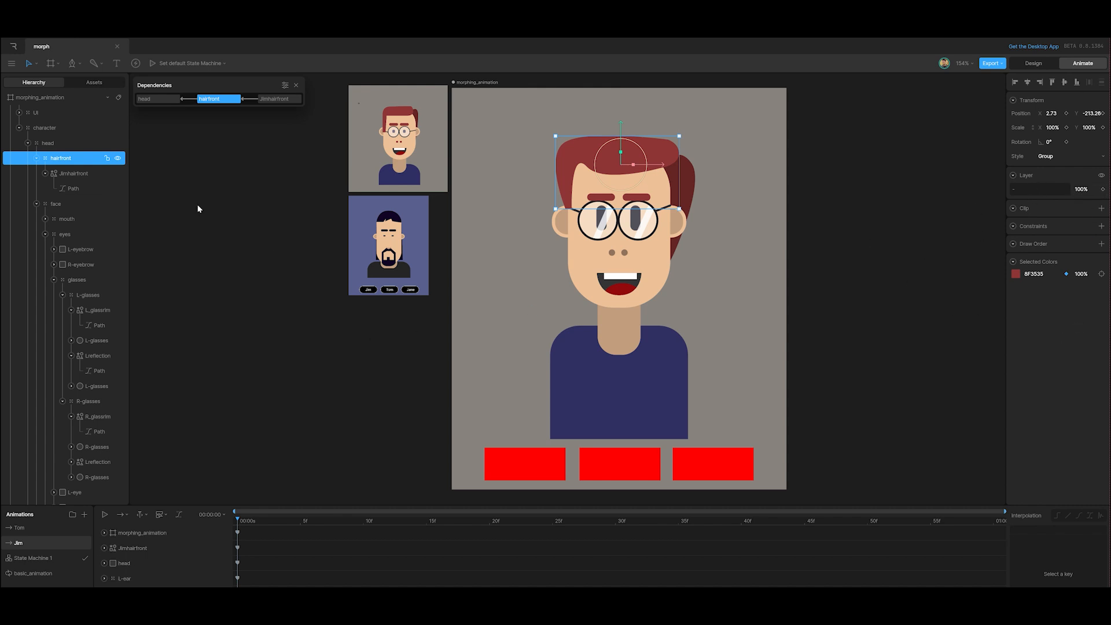
left_click(66, 176)
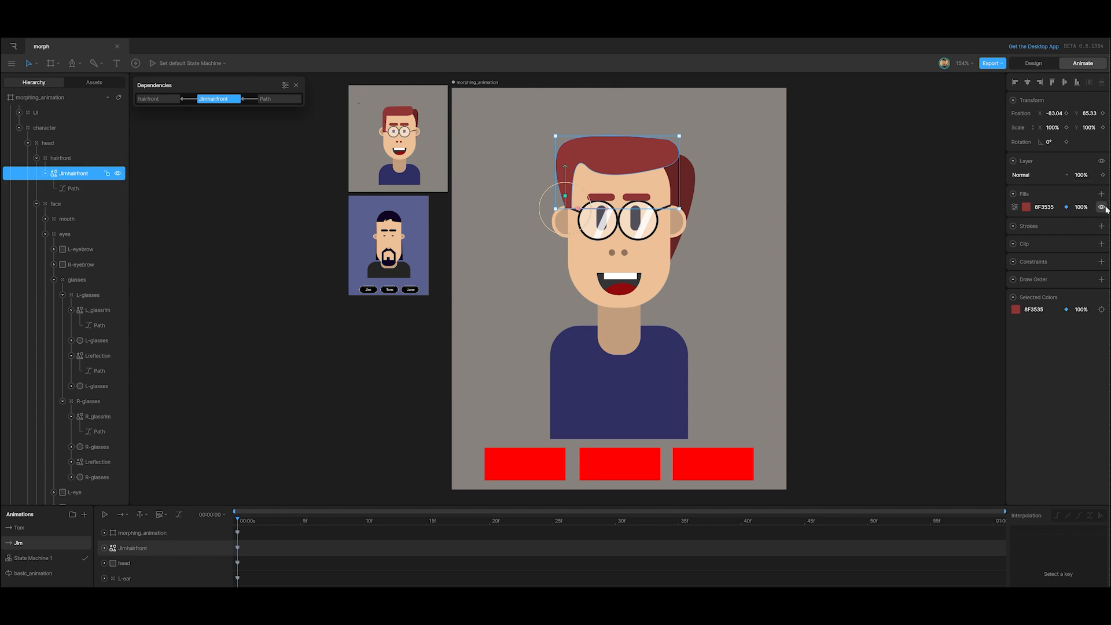
left_click(19, 528)
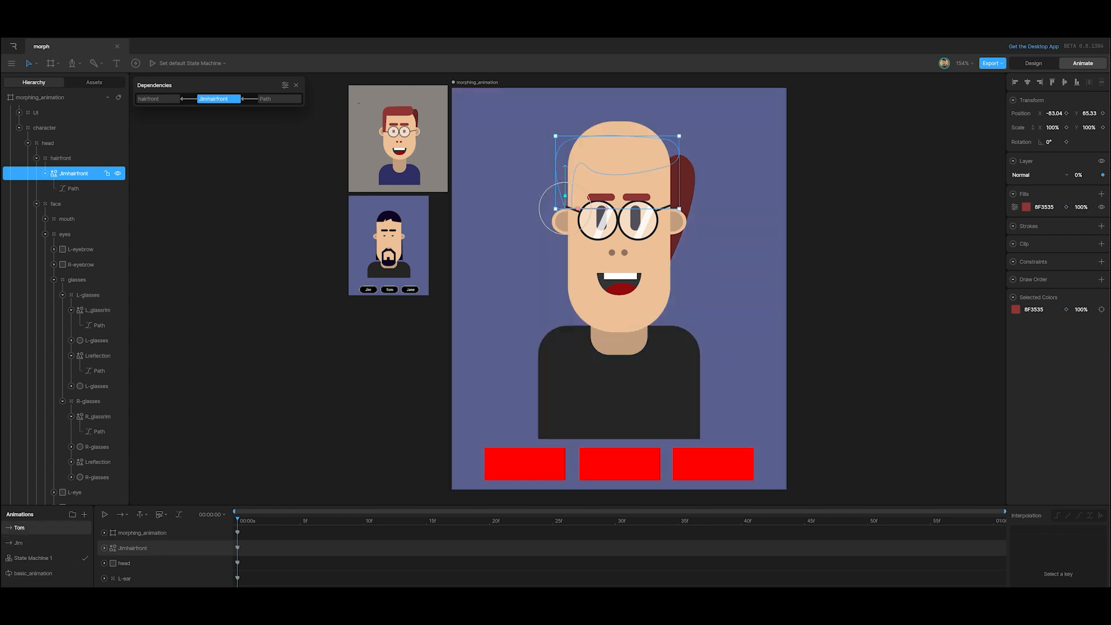
left_click(30, 546)
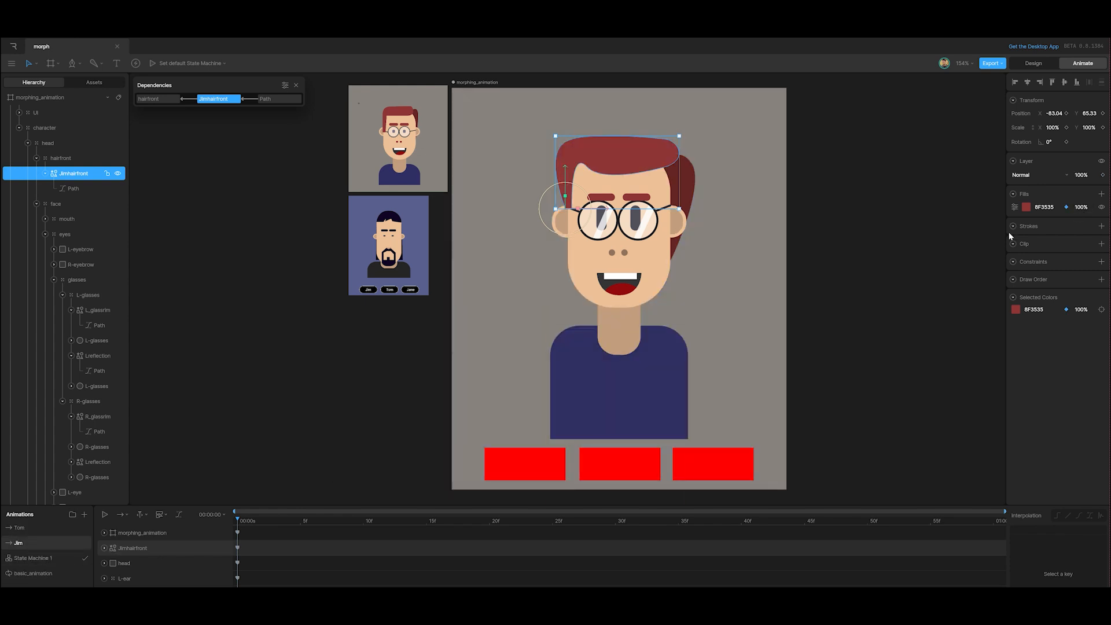
left_click(1103, 175)
Play State Machine 1, switch repeatedly between Tom and Jim to test the front hair's fade, and stop playback.
left_click(32, 562)
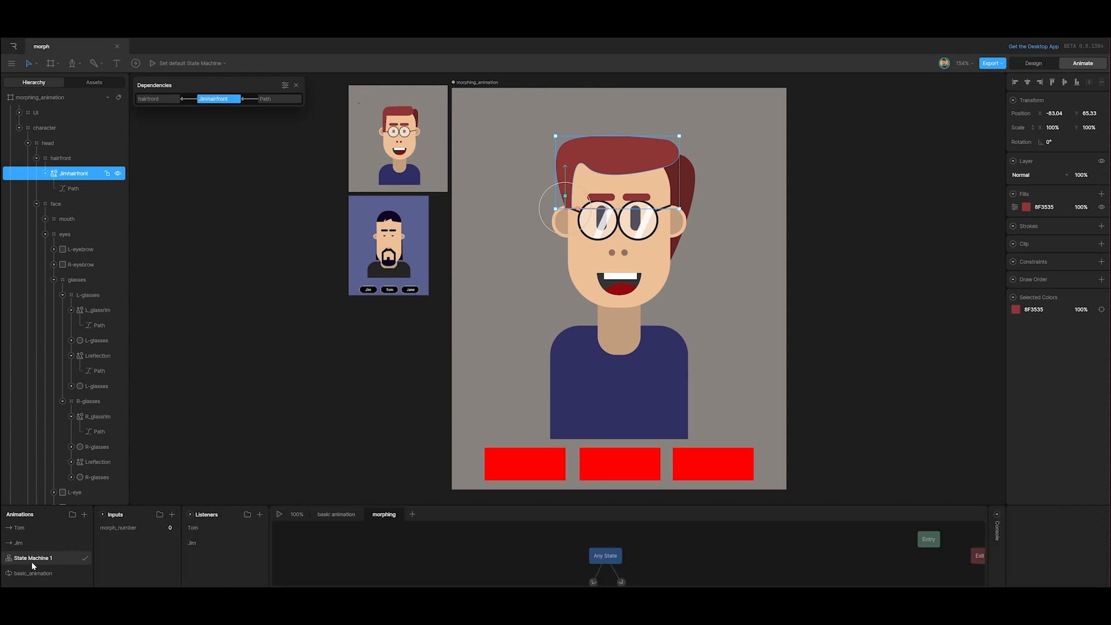
left_click(279, 514)
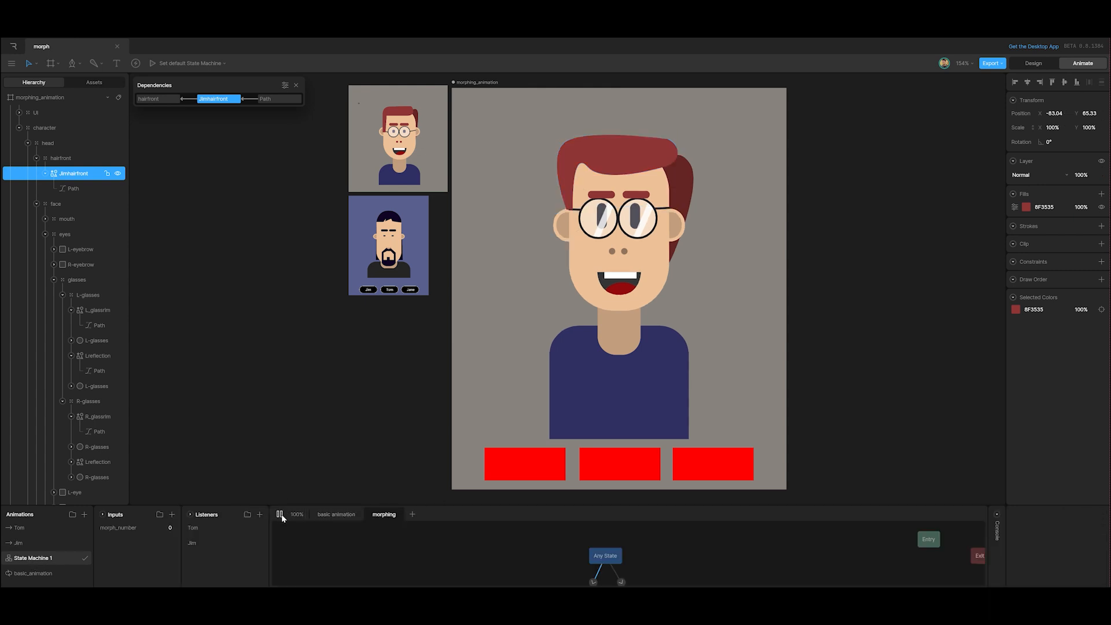
left_click(605, 469)
left_click(546, 465)
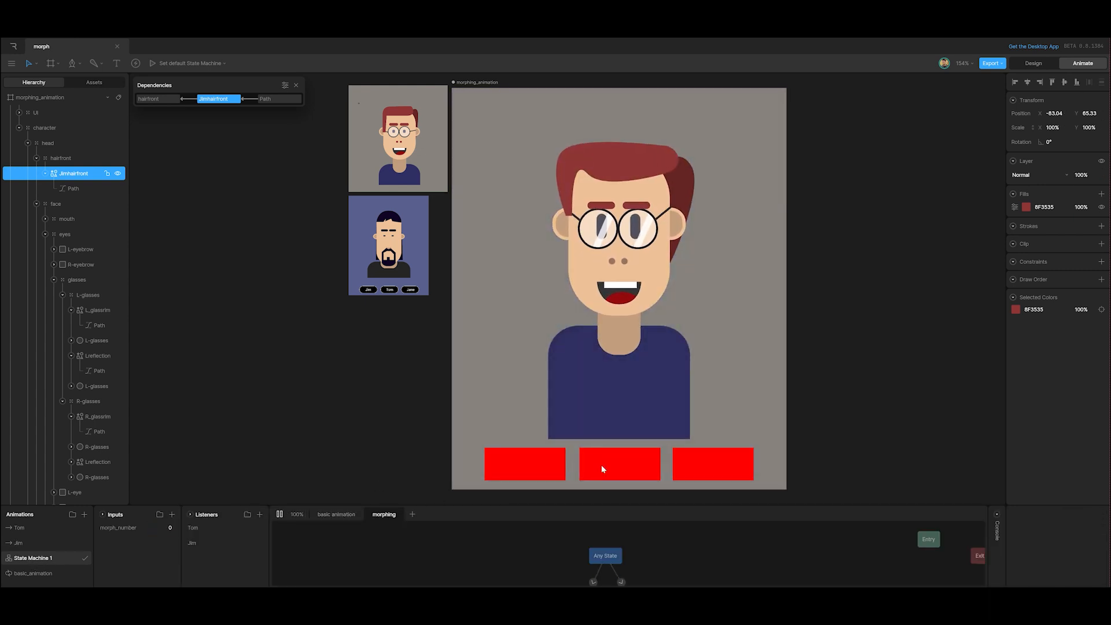
left_click(603, 468)
left_click(548, 467)
left_click(624, 466)
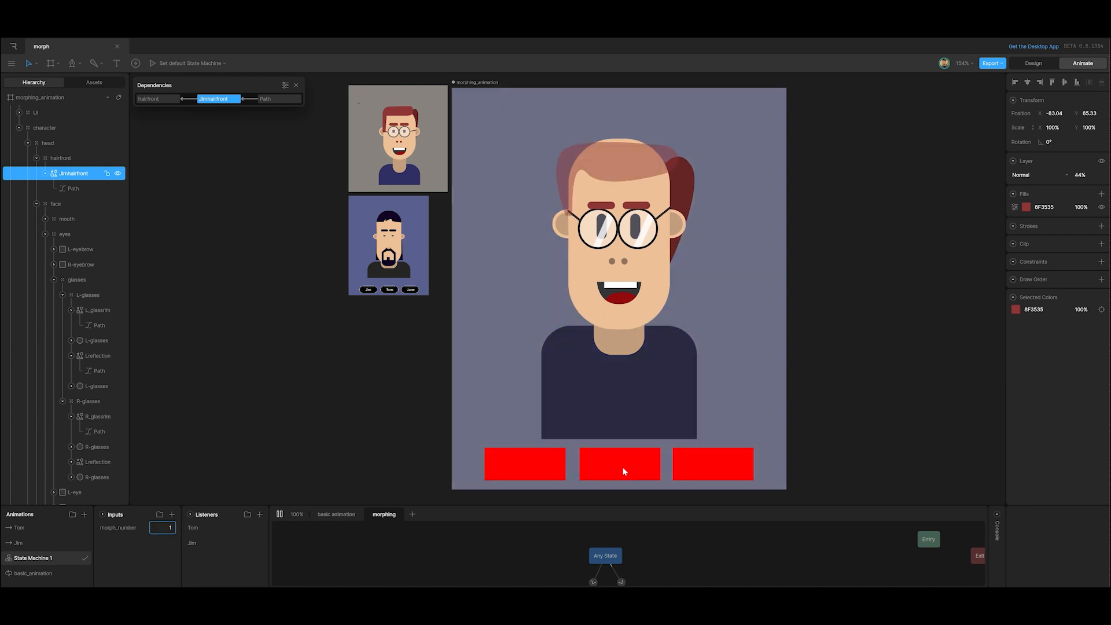
left_click(551, 467)
left_click(613, 468)
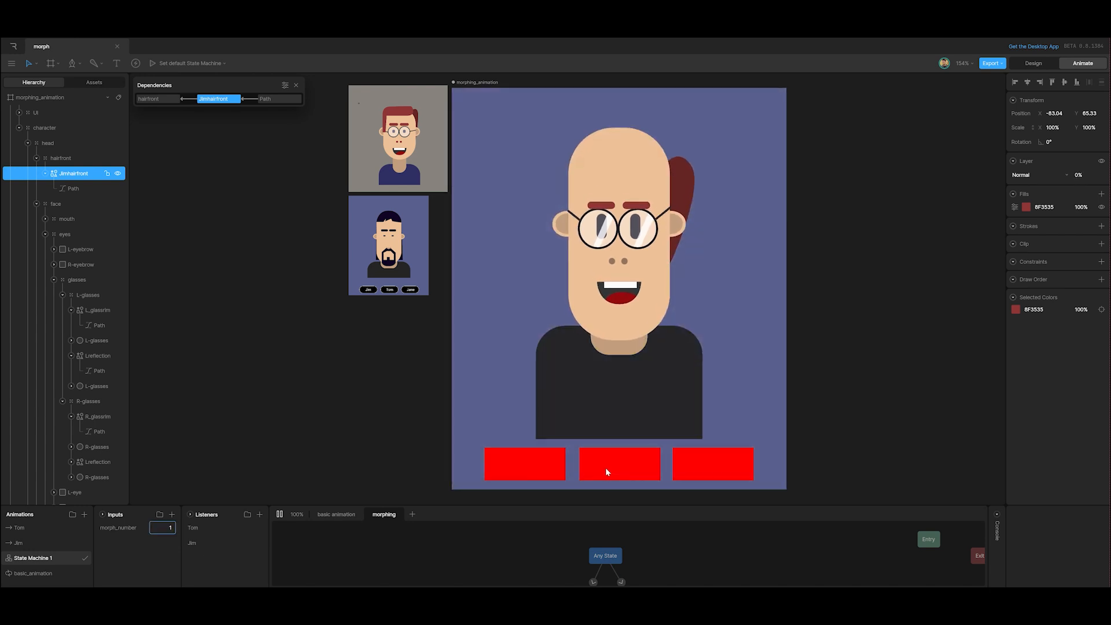
left_click(547, 470)
left_click(606, 466)
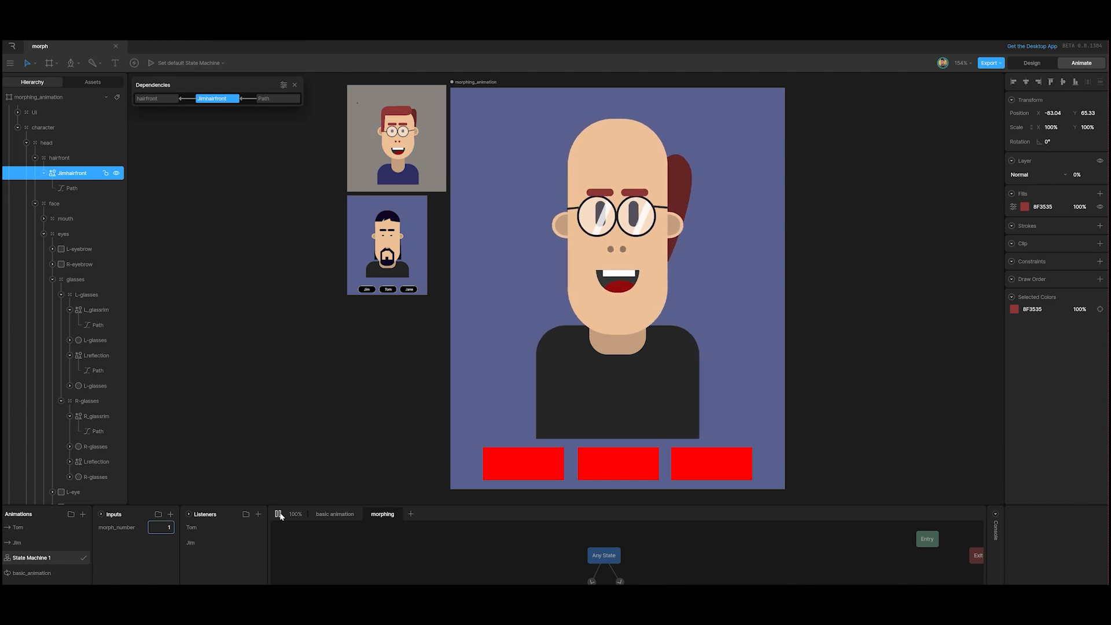
left_click(280, 514)
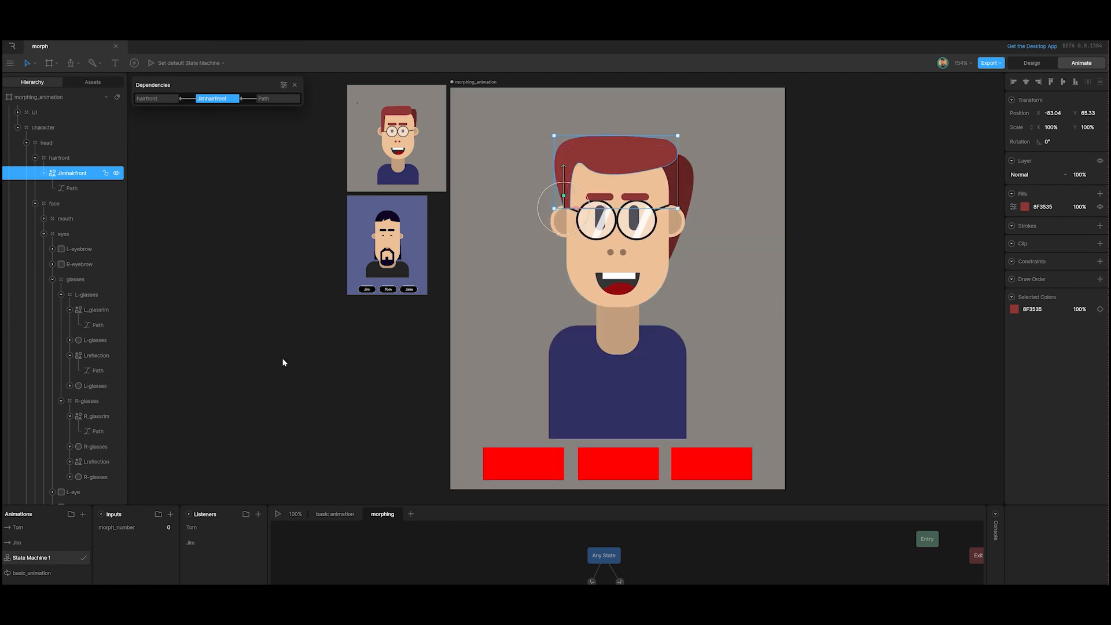
Key the L-glasses group's X and Y scale at 100% in the Jim animation.
left_click(25, 544)
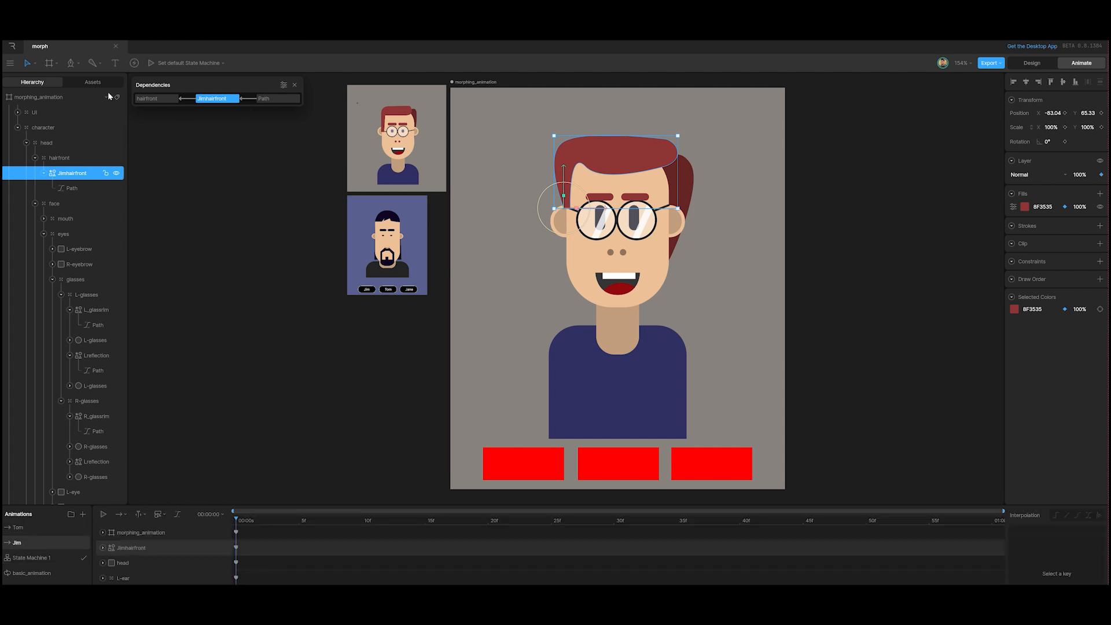
left_click(81, 296)
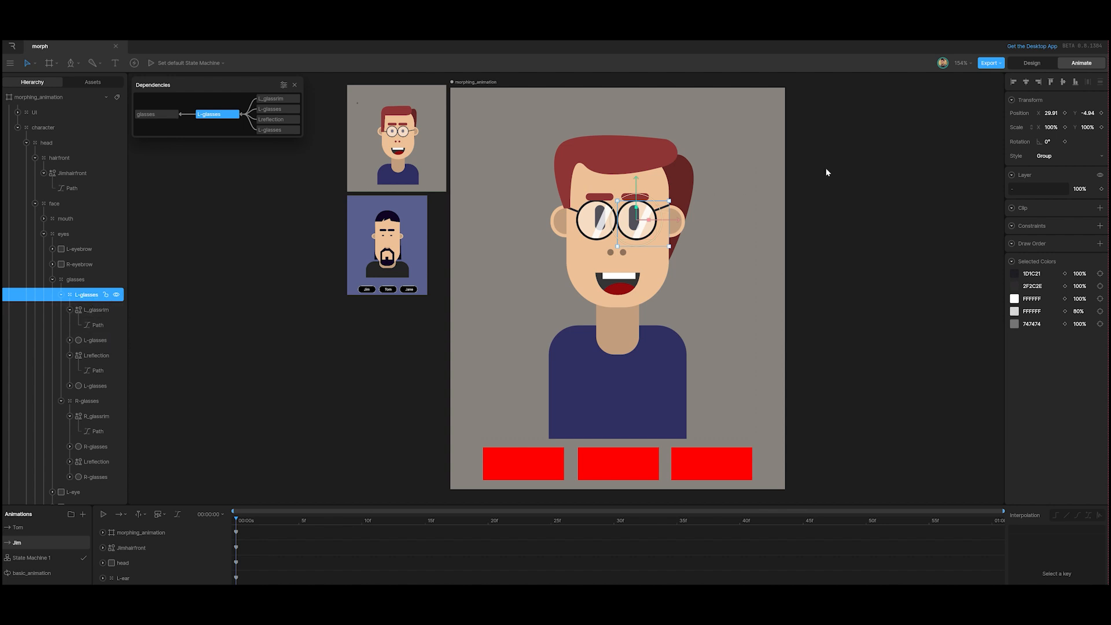
left_click(1065, 127)
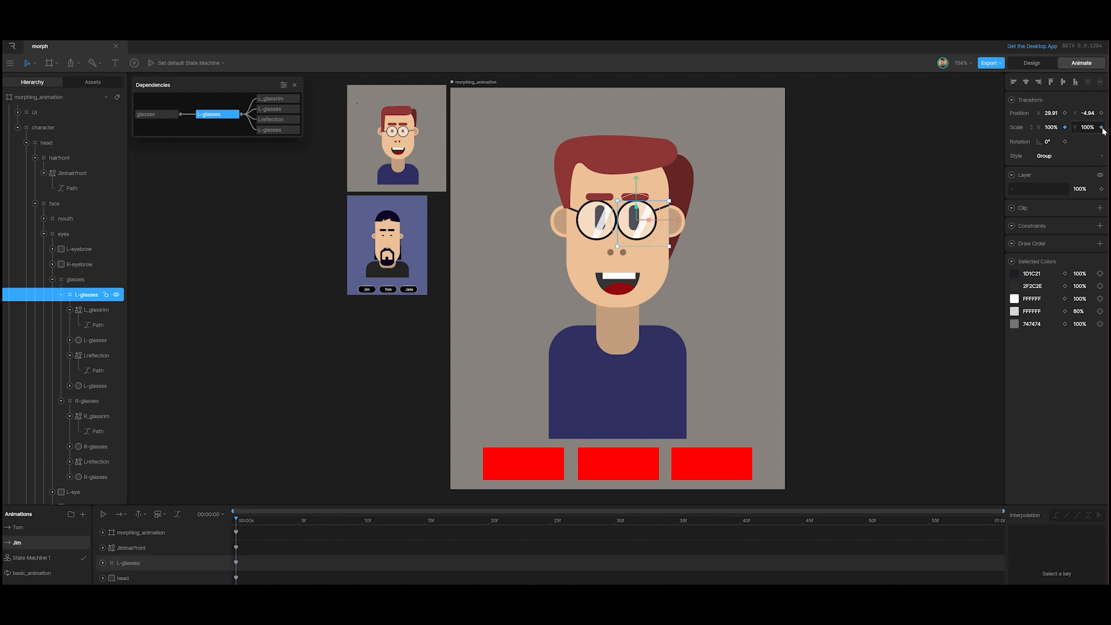
Set the L-glasses group's X and Y scale to 0% in the Tom animation.
left_click(33, 528)
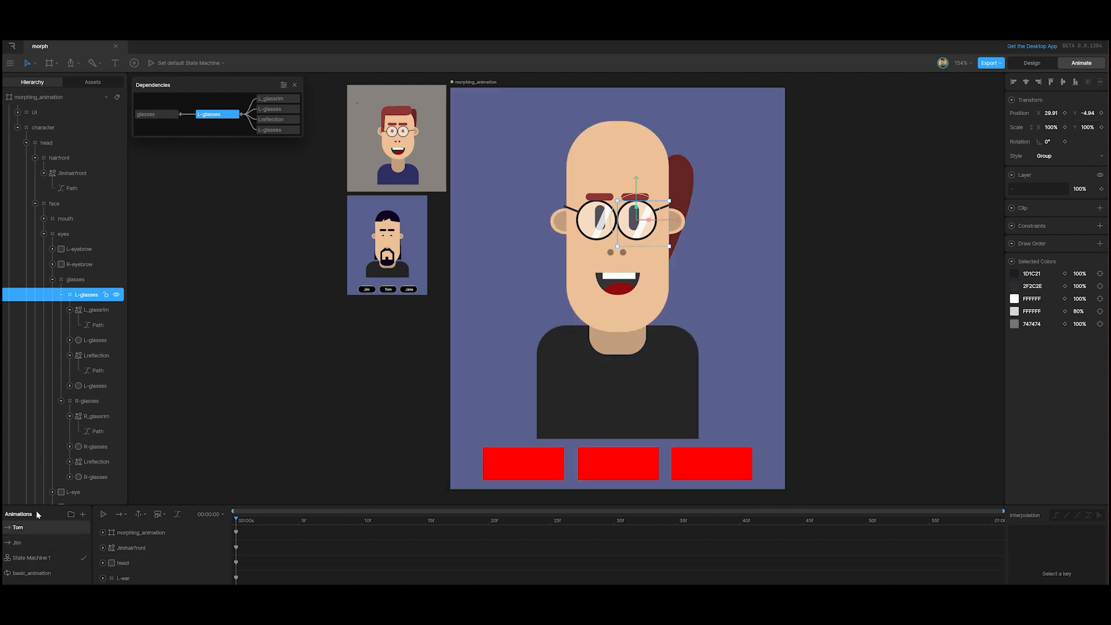
left_click(1060, 127)
type("0")
key("Tab")
type("0")
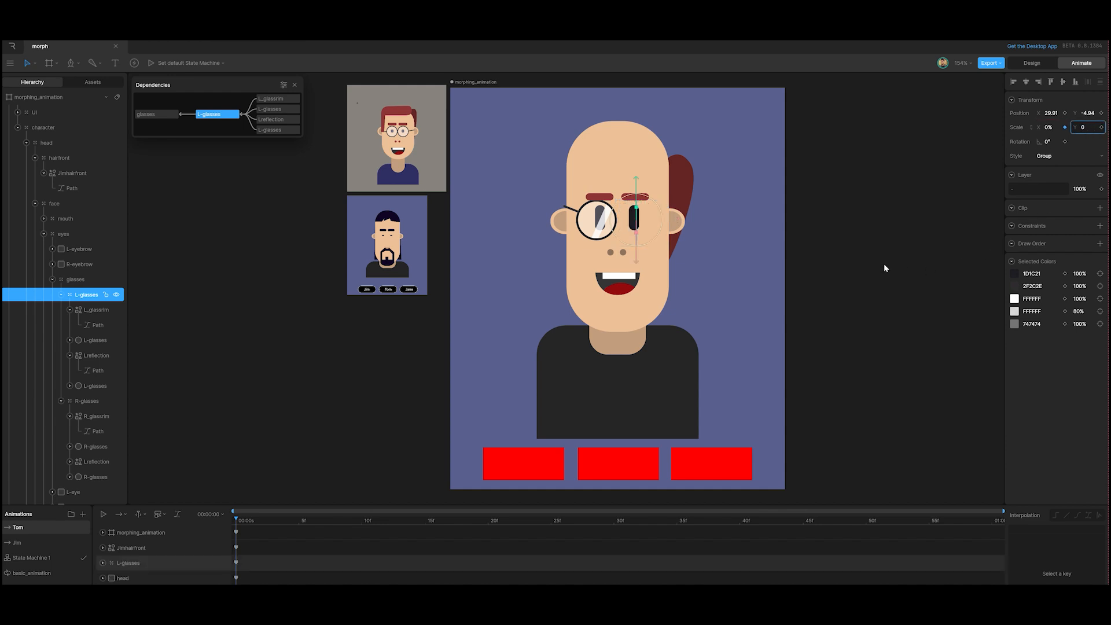
left_click(884, 263)
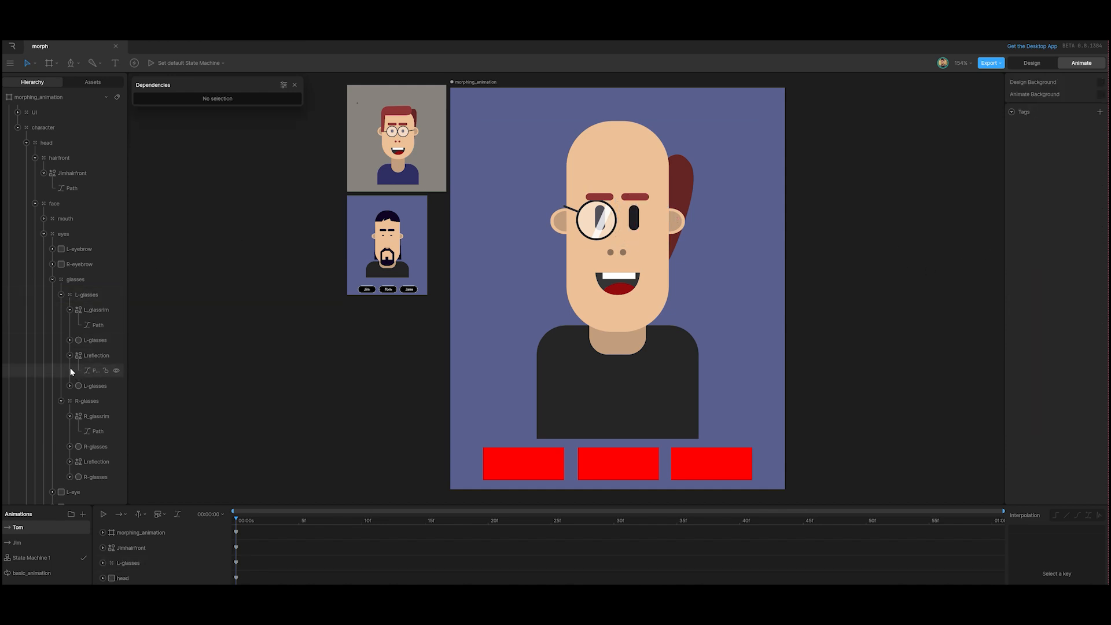
Set the R-glasses group's X and Y scale to 0% in the Tom animation and key both at 100% in Jim.
left_click(87, 401)
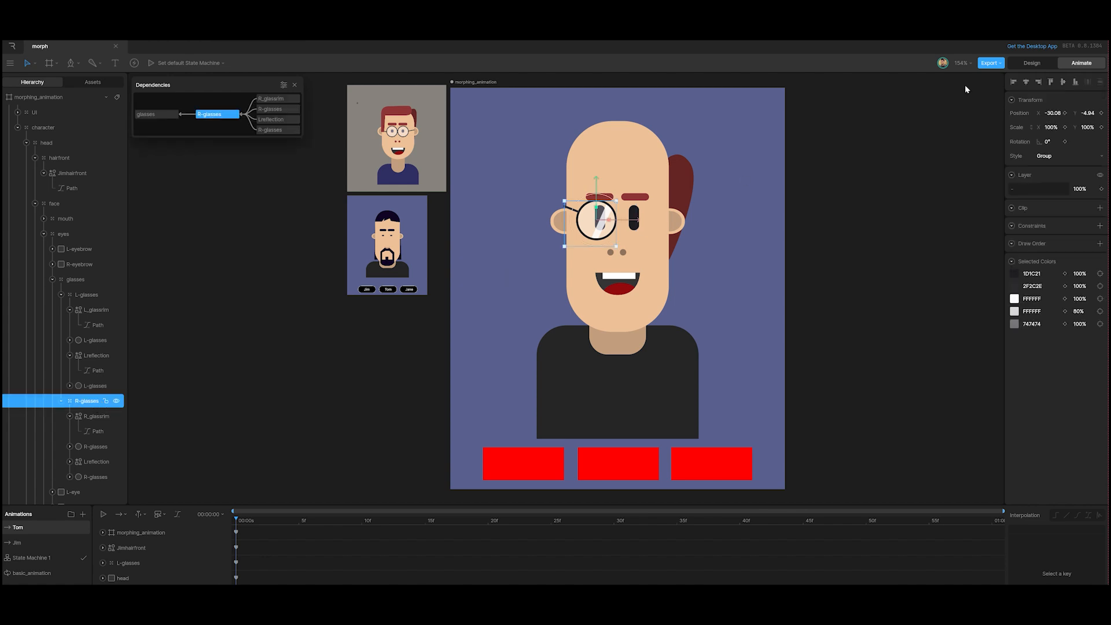
left_click(1055, 130)
type("0")
key("Return")
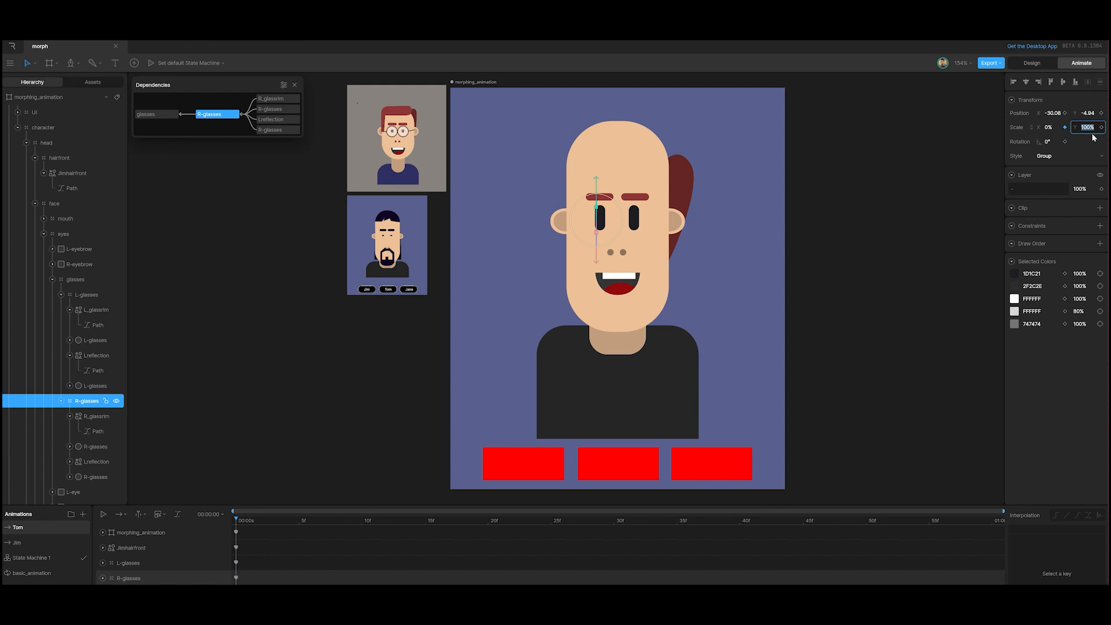
left_click(54, 542)
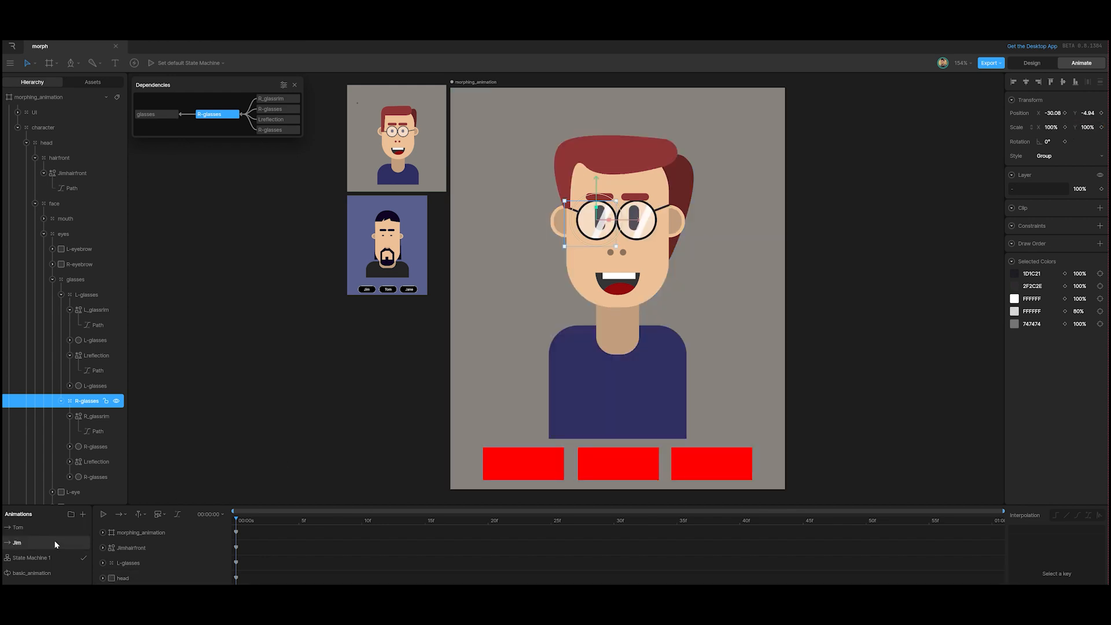
left_click(1065, 127)
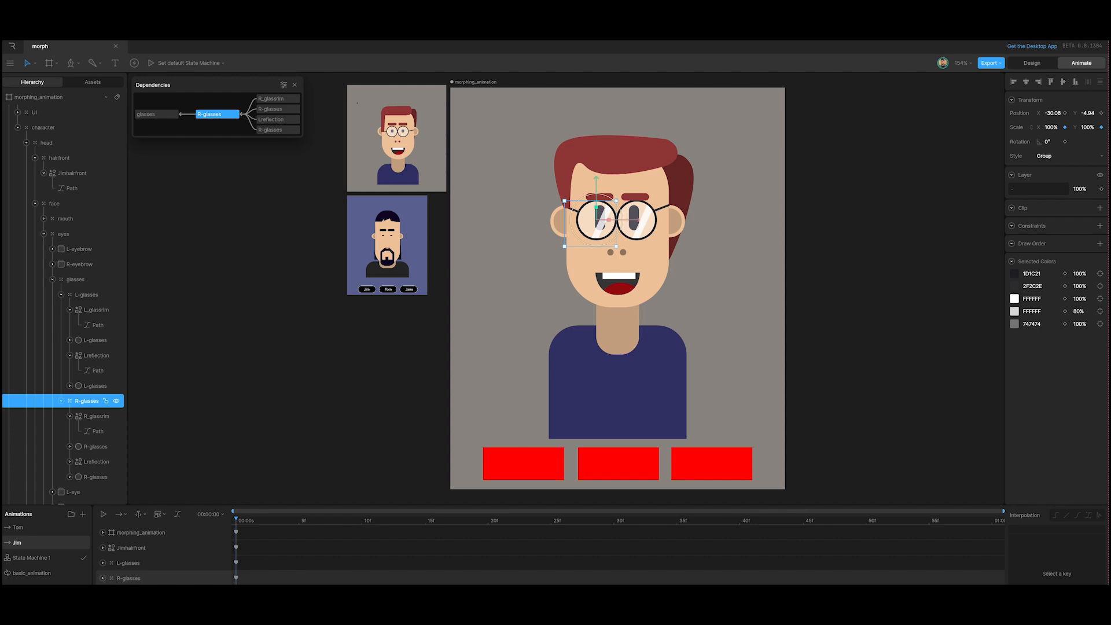
Play State Machine 1 and test the glasses' scaling by switching repeatedly between Tom and Jim with the first two red rectangles.
left_click(32, 557)
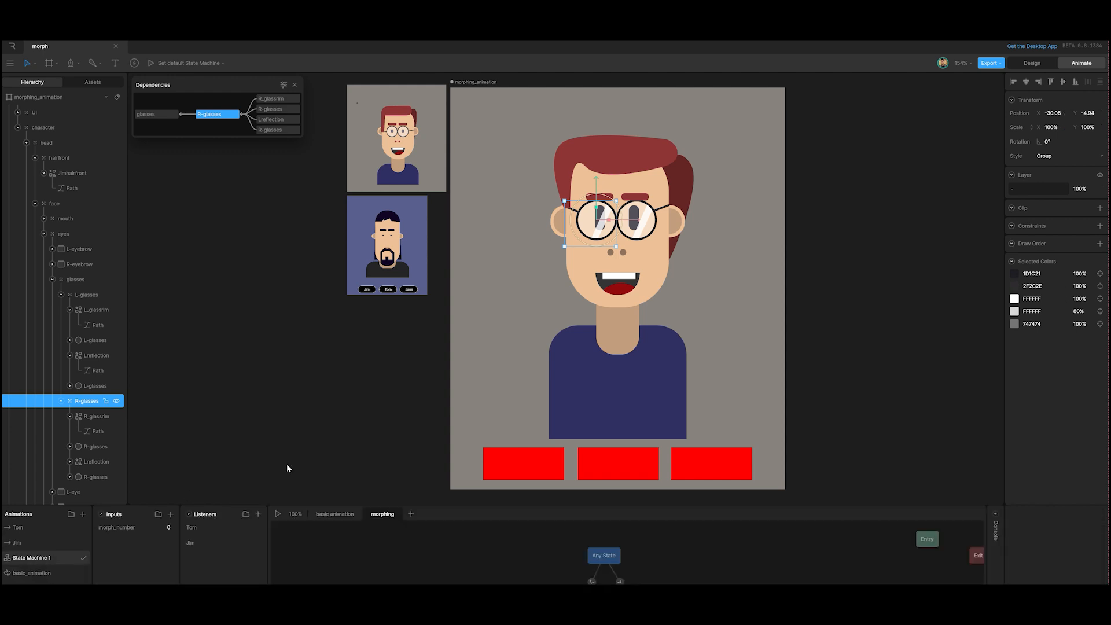
left_click(278, 514)
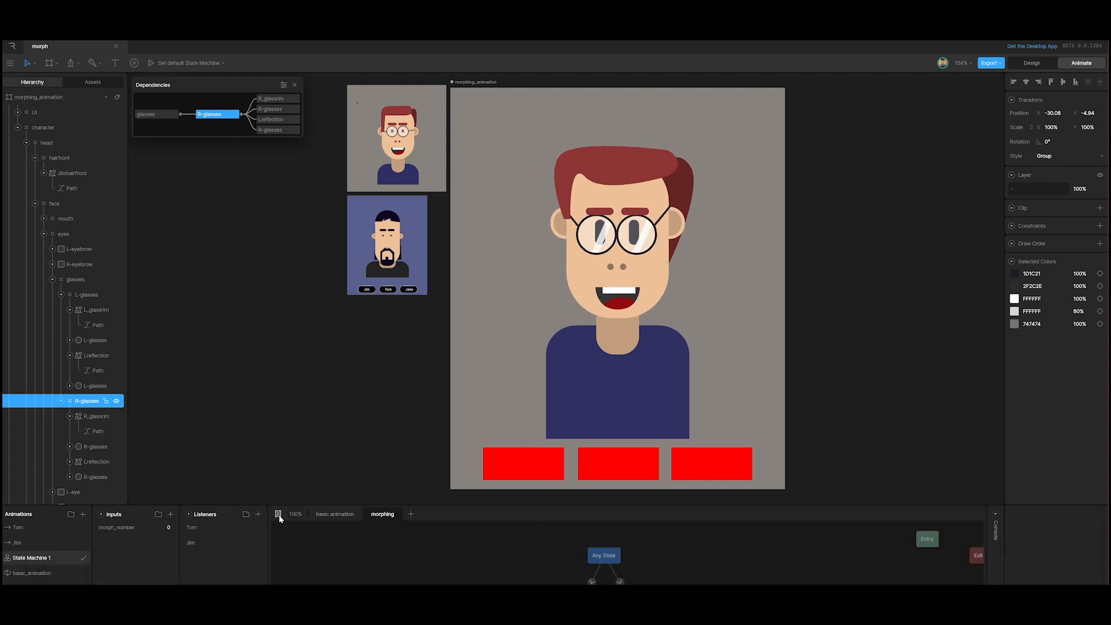
left_click(606, 468)
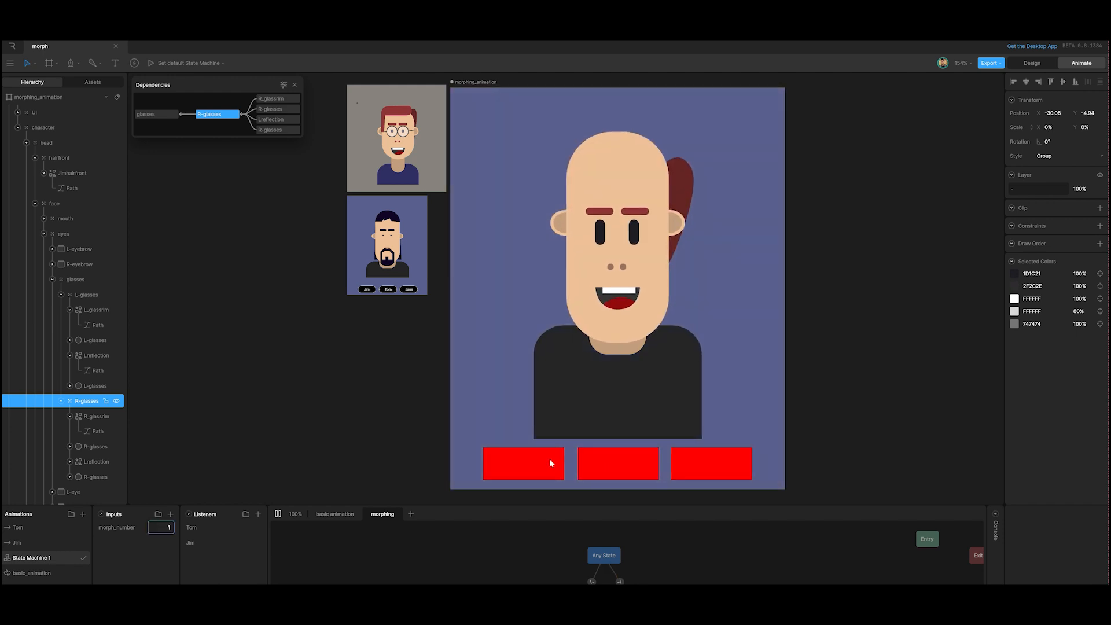
left_click(550, 458)
left_click(613, 461)
left_click(550, 464)
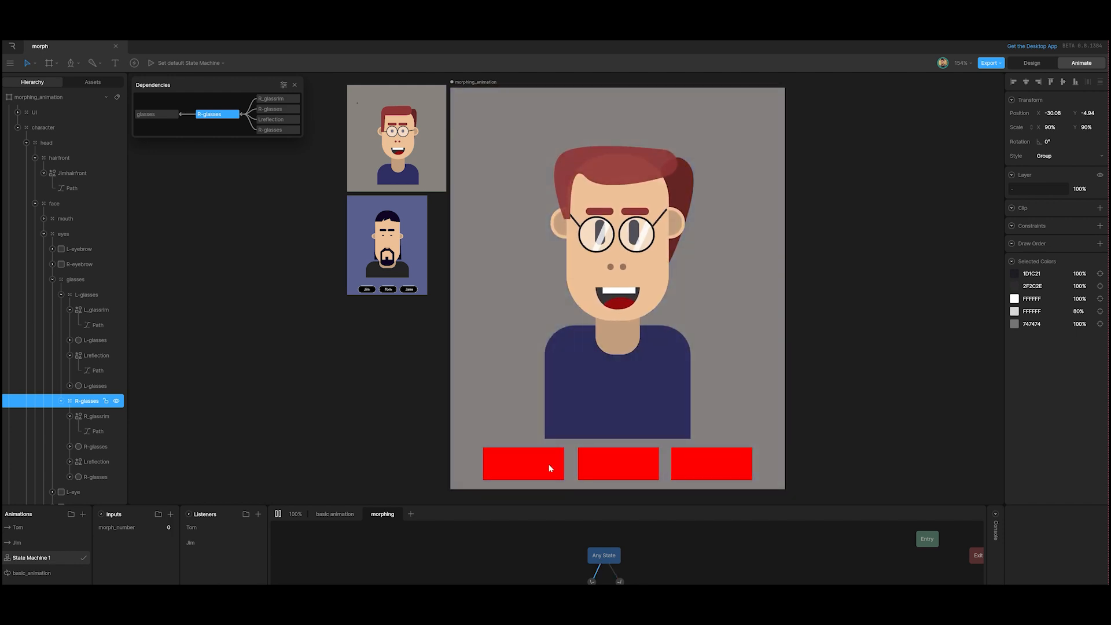
left_click(600, 461)
left_click(536, 464)
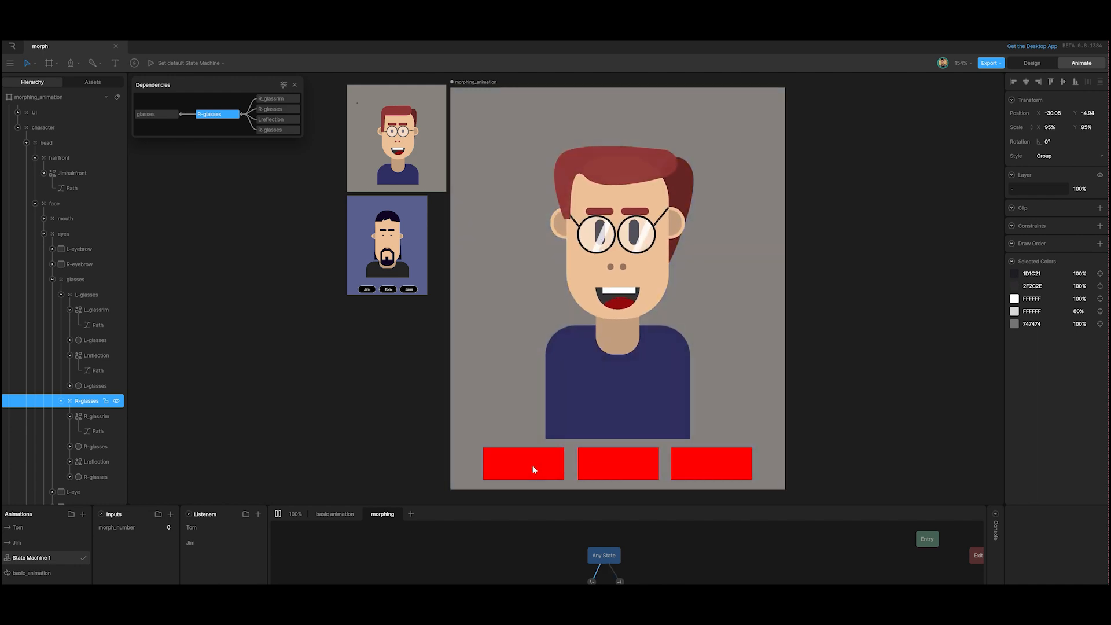
left_click(605, 465)
left_click(523, 468)
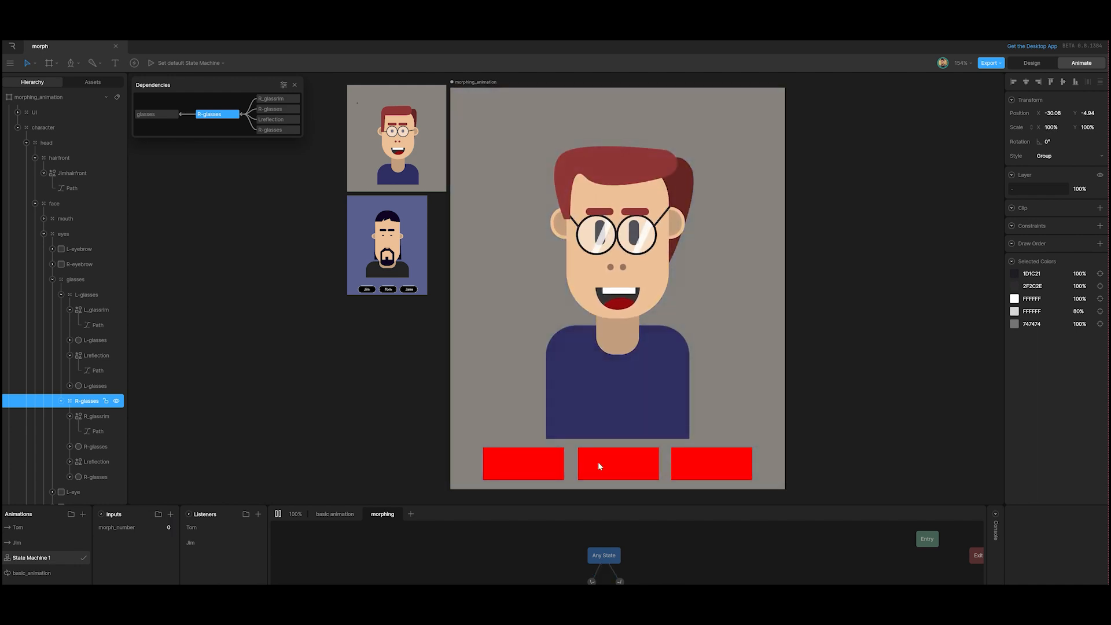
Keep testing the glasses' morph by switching repeatedly between Tom and Jim with the first two red rectangles, and stop the playback.
left_click(600, 470)
left_click(536, 476)
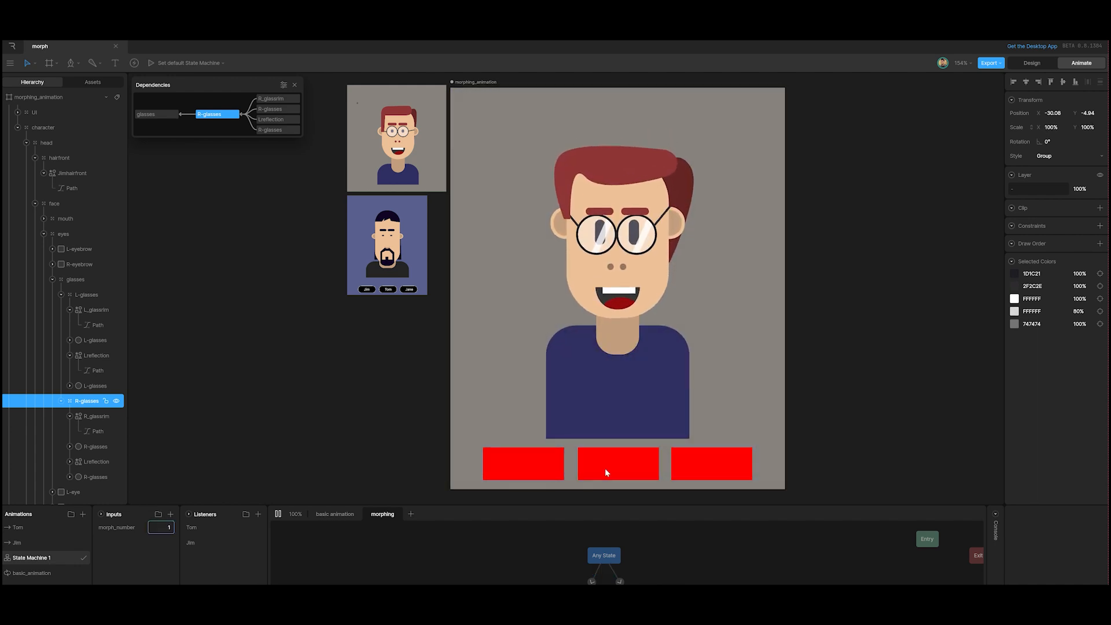
left_click(605, 467)
left_click(551, 474)
left_click(603, 466)
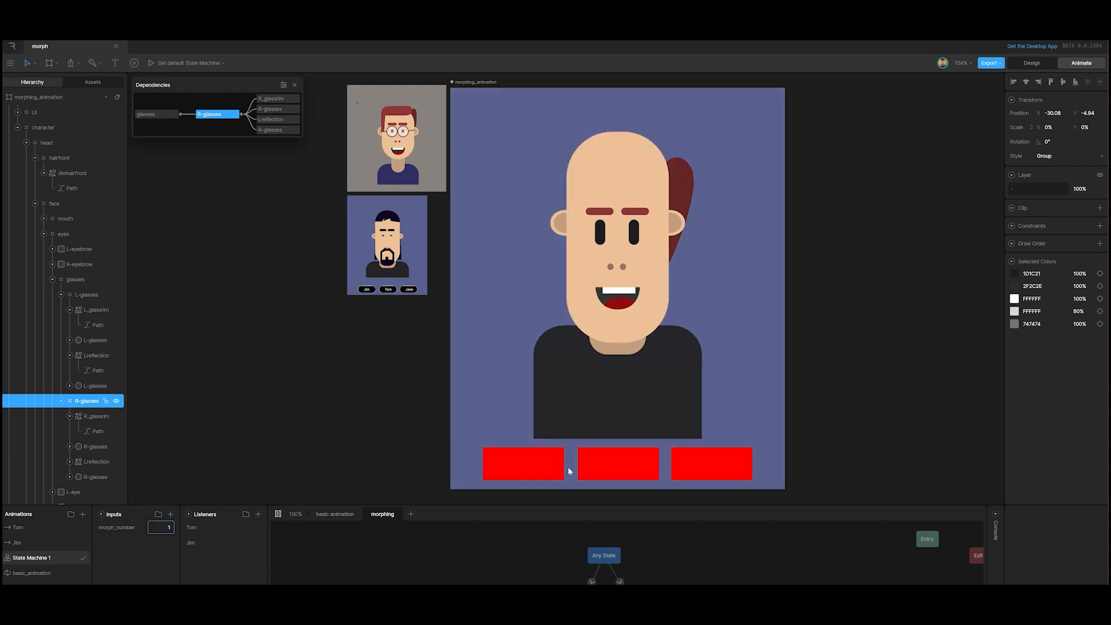
left_click(553, 466)
left_click(606, 461)
left_click(278, 515)
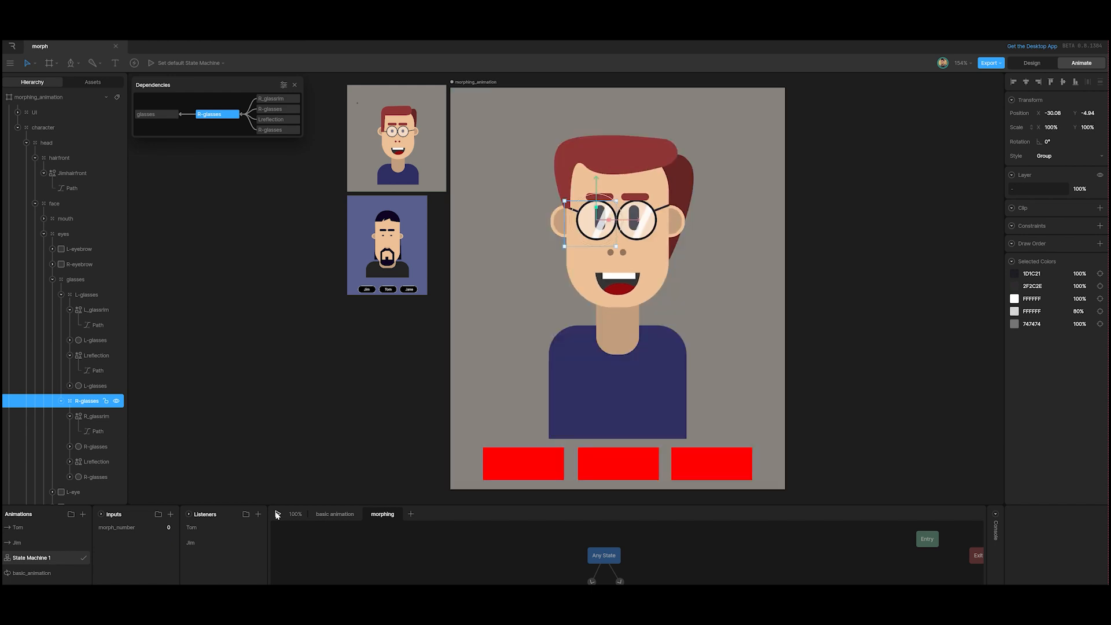
Set the X and Y scale of L-nostril and R-nostril to 0% in the Tom animation and key both at 100% in Jim.
left_click(20, 528)
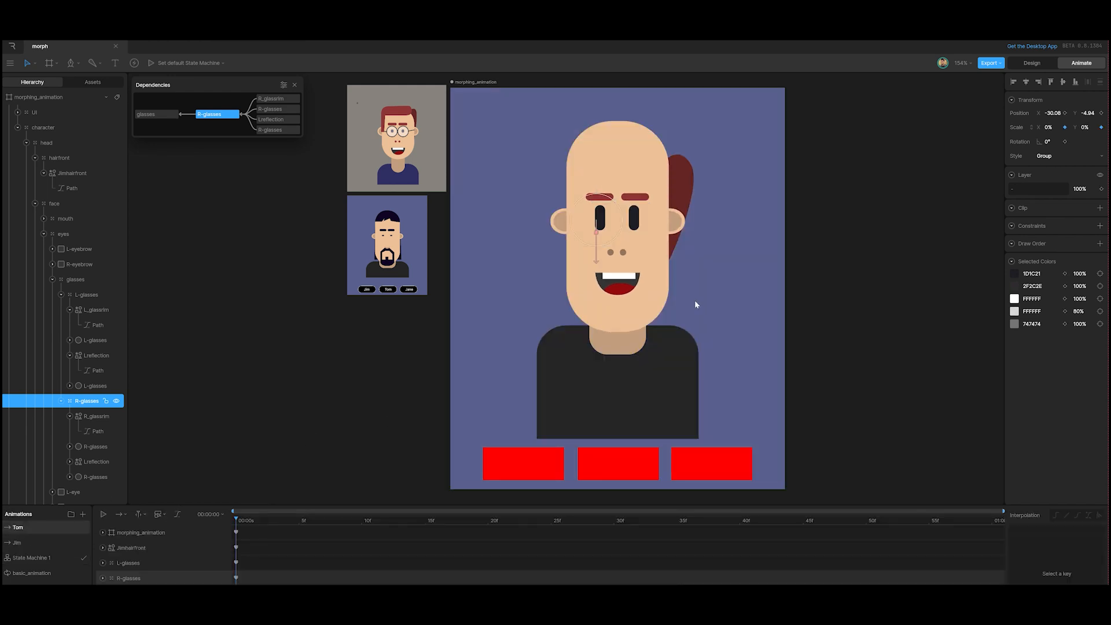
left_click(610, 253)
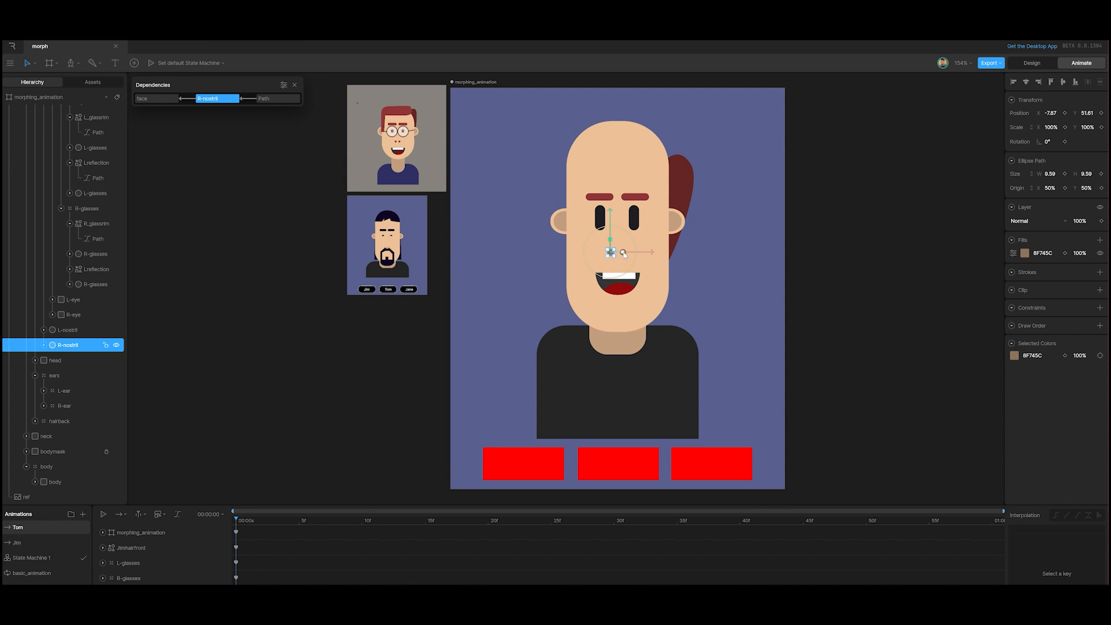
left_click(881, 280)
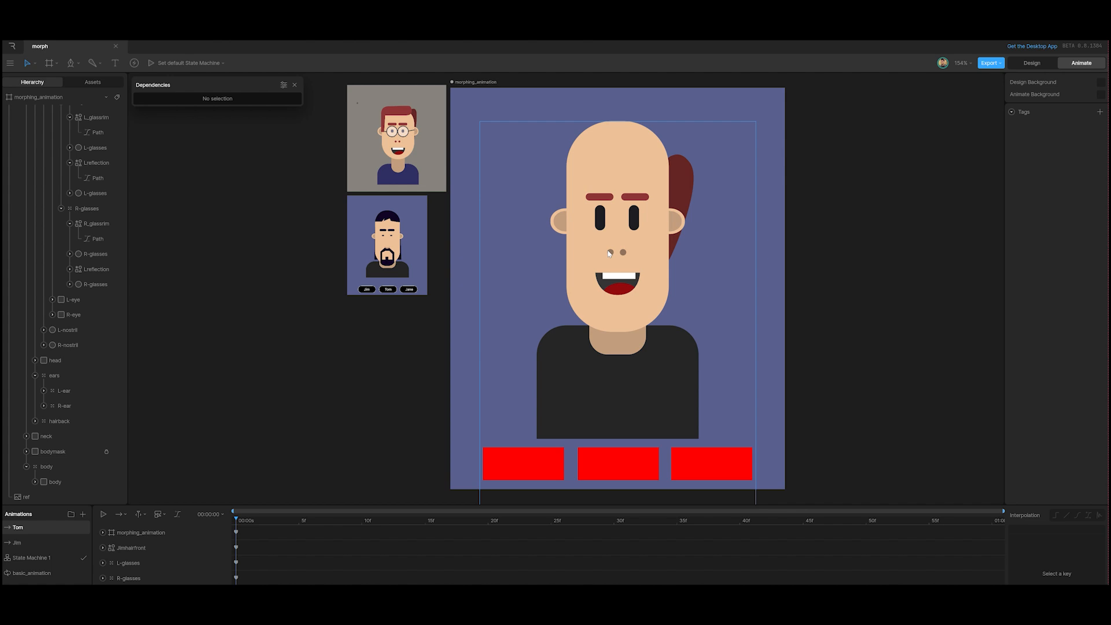
left_click(61, 331)
left_click(63, 346, "shift")
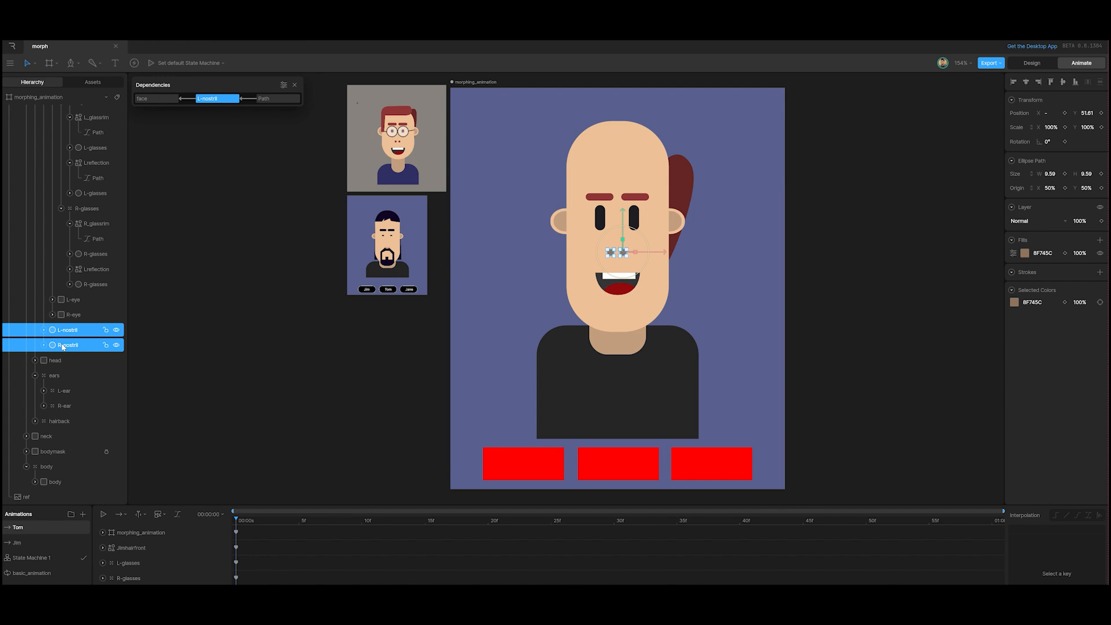
left_click(1065, 127)
left_click(1101, 127)
left_click(1051, 128)
type("0")
key("Return")
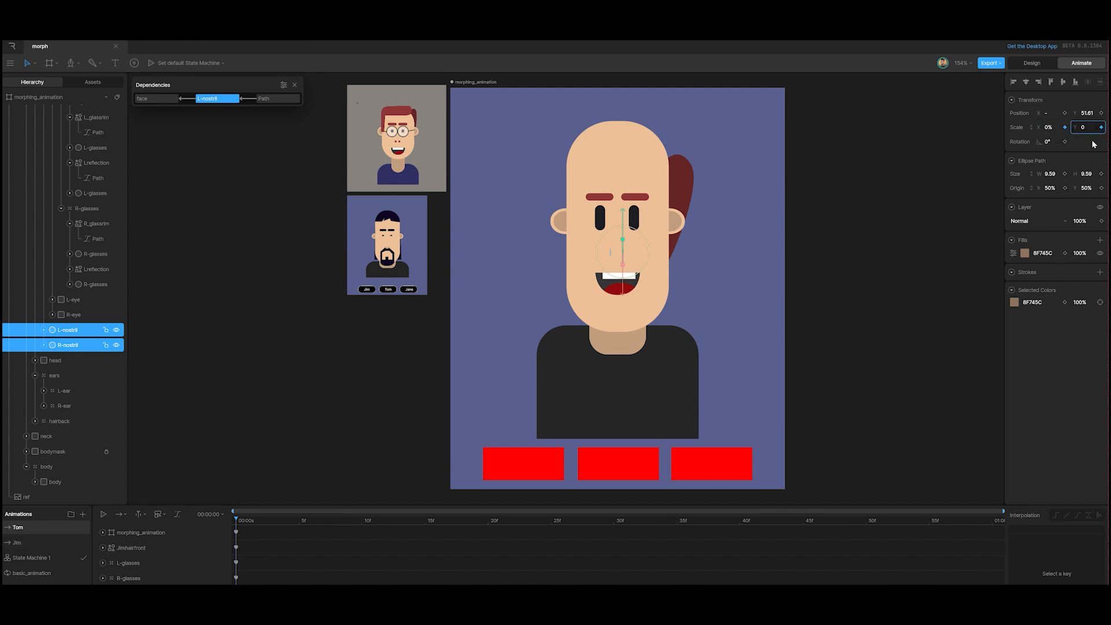
left_click(44, 544)
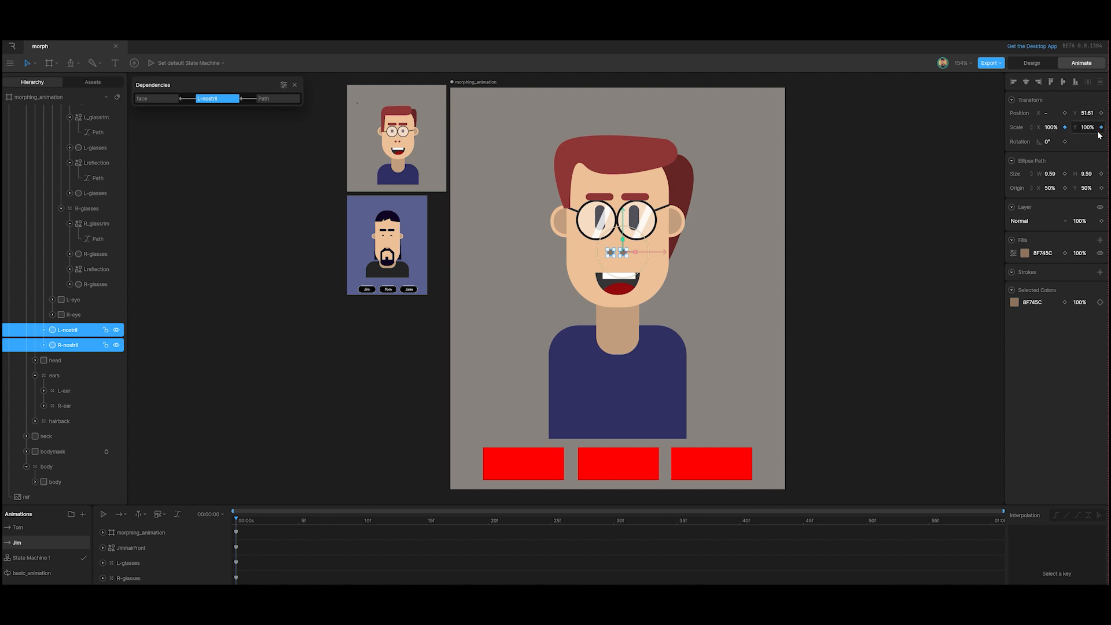
Play State Machine 1, test the nostrils' scaling by switching to Tom and back to Jim, and stop the playback.
left_click(39, 557)
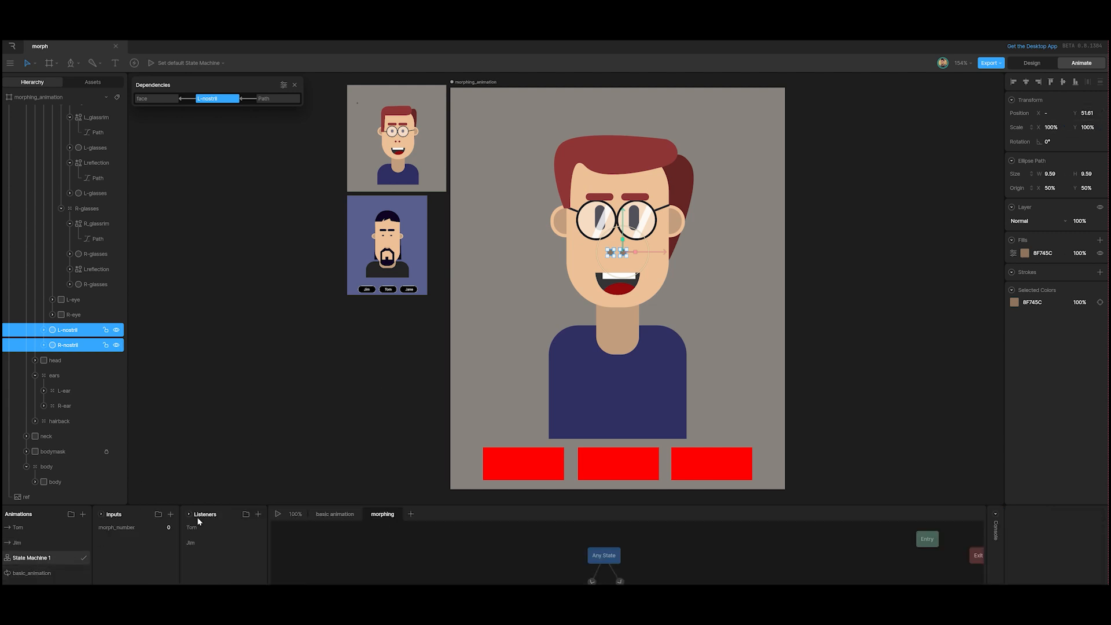
left_click(278, 514)
left_click(599, 469)
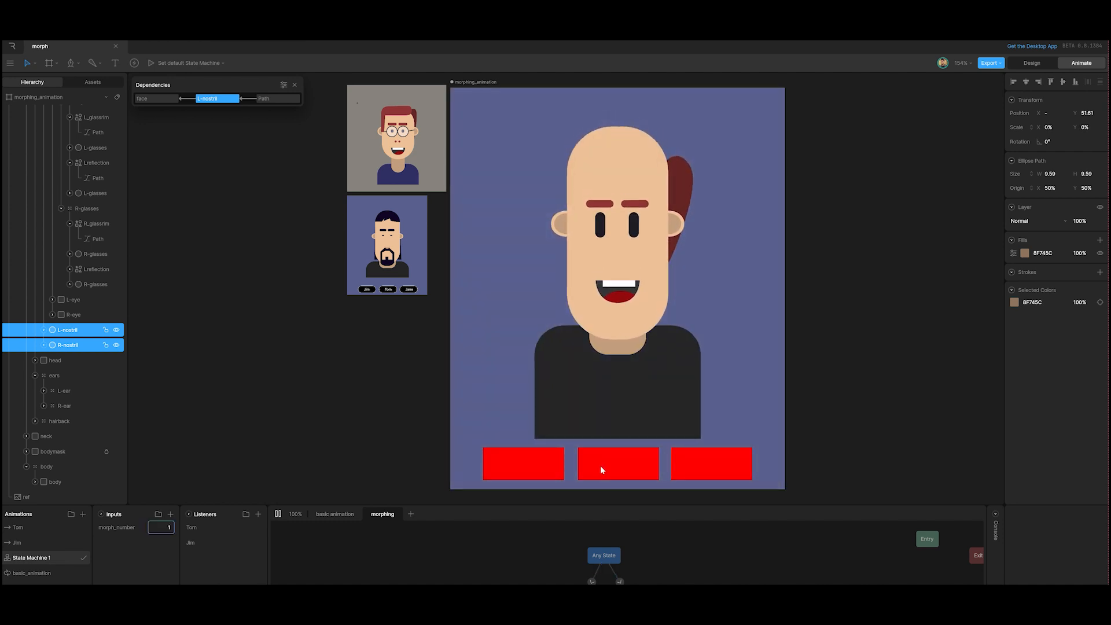
left_click(534, 465)
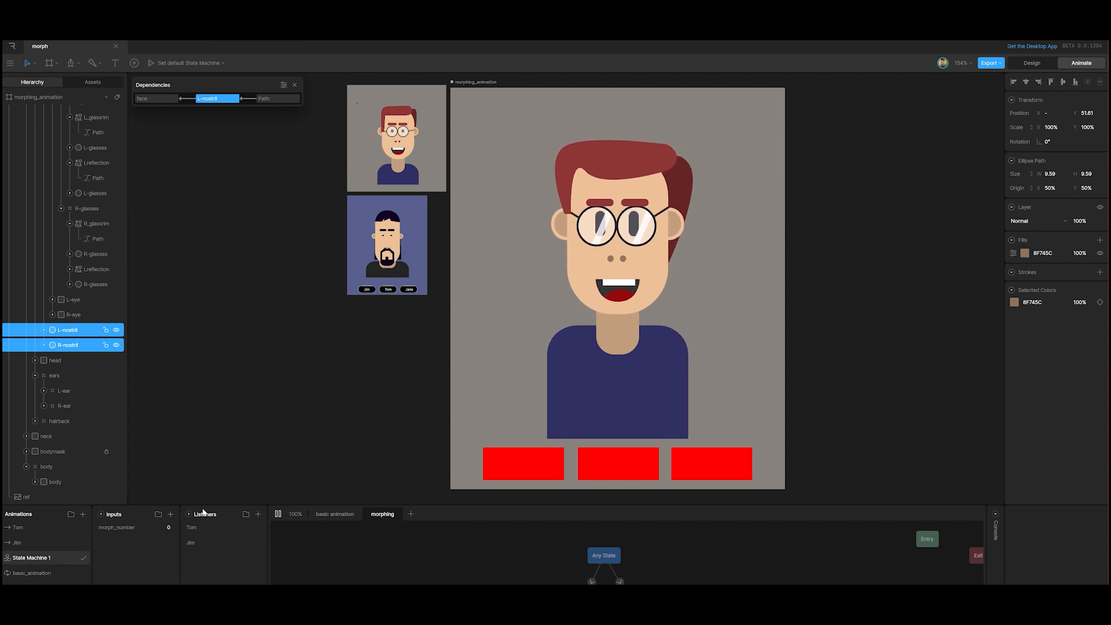
key("space")
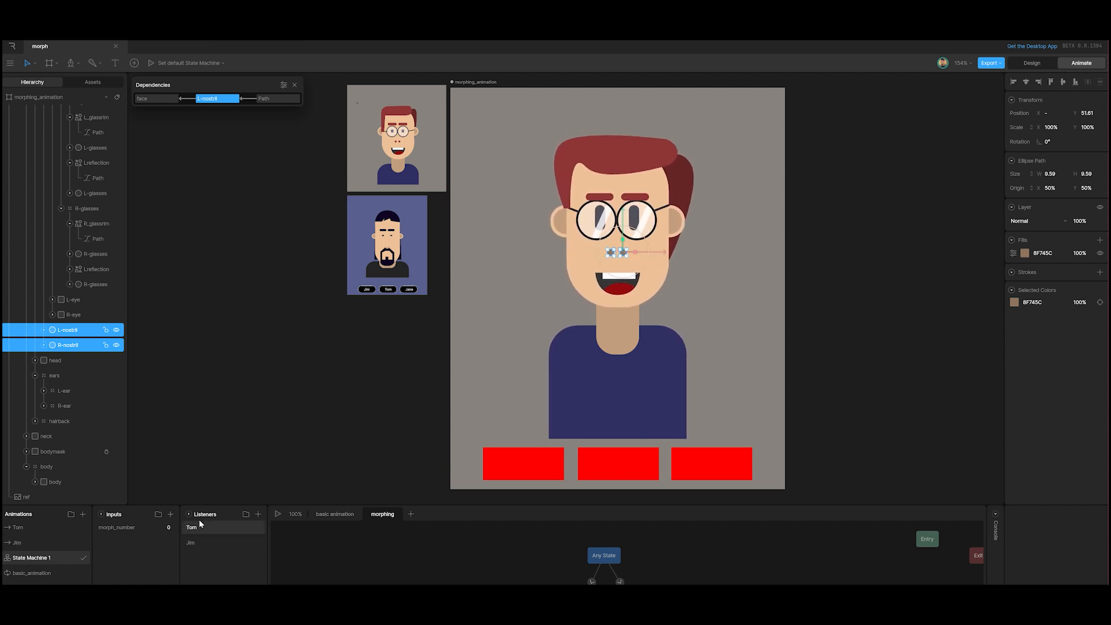
Open the Jim animation and collapse the glasses and eyes groups in the hierarchy.
left_click(29, 544)
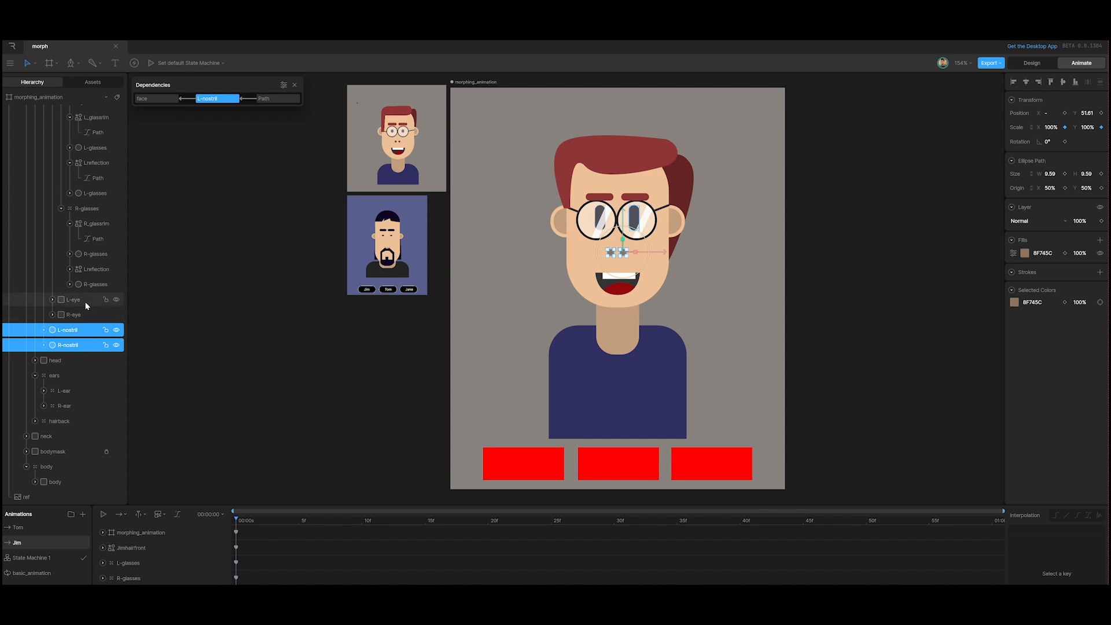
scroll(87, 307, "up", 3)
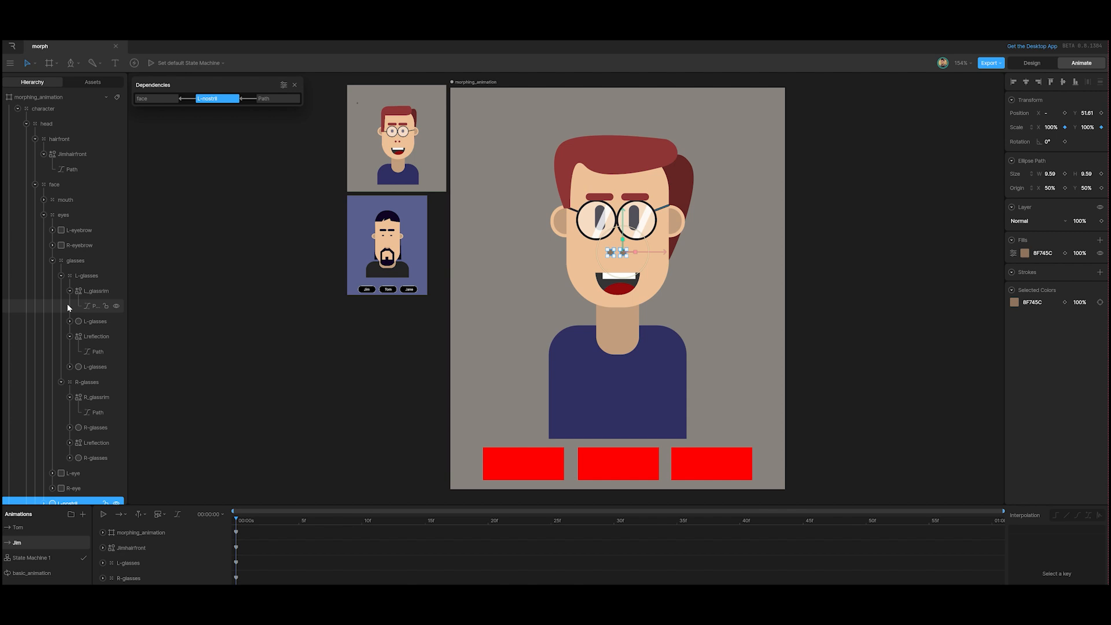
left_click(53, 261)
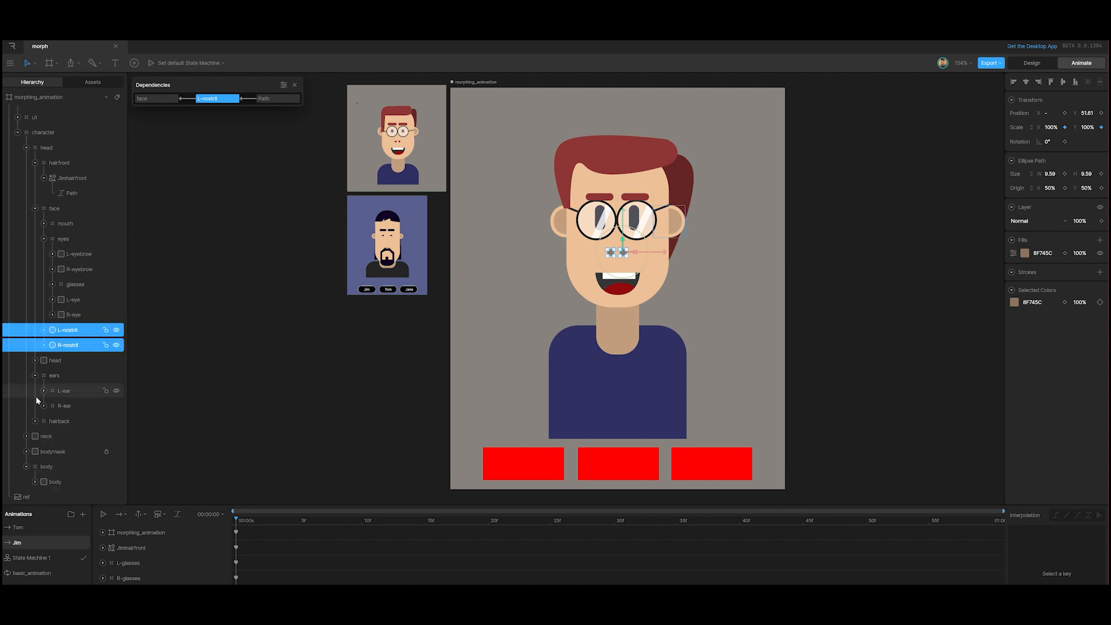
left_click(45, 241)
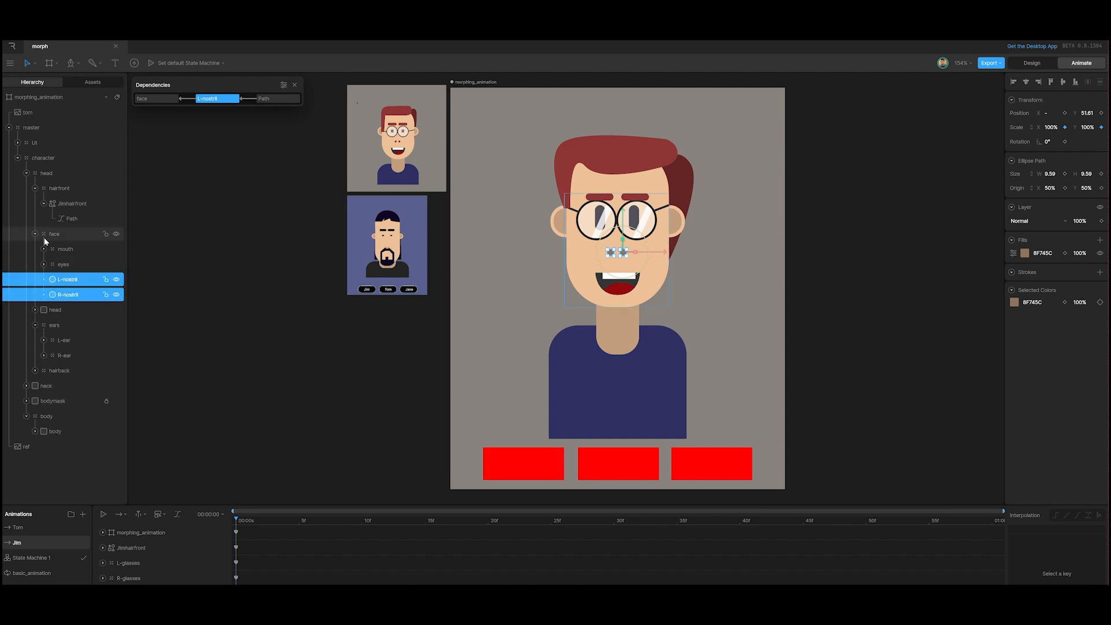
Key the X and Y scale of the mouth-jim group inside the mouth group at 100% in the Jim animation.
left_click(62, 251)
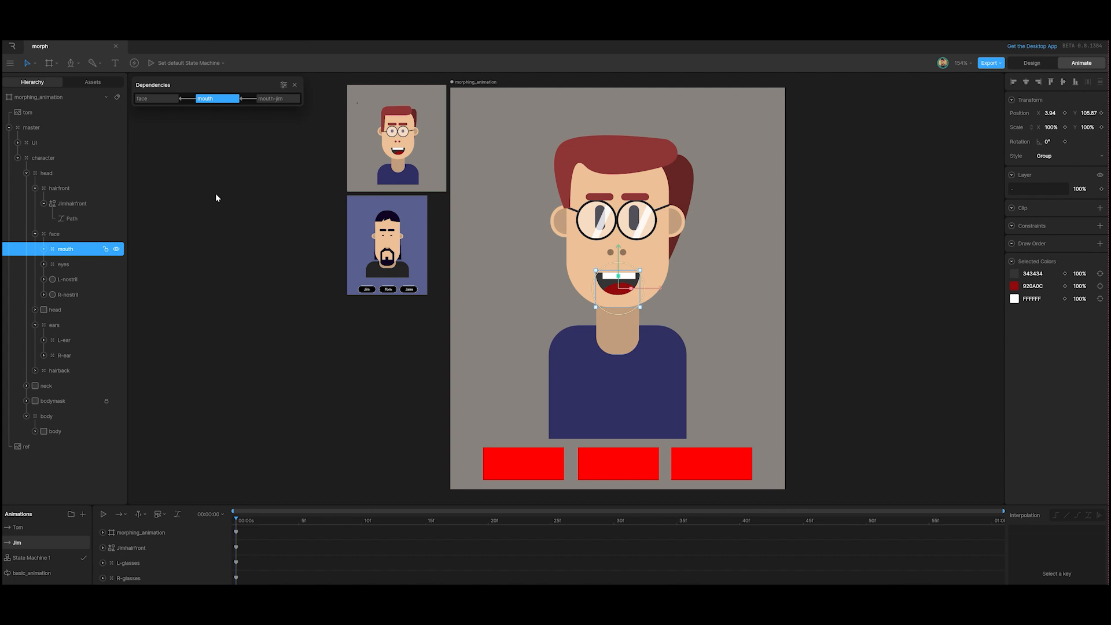
left_click(44, 250)
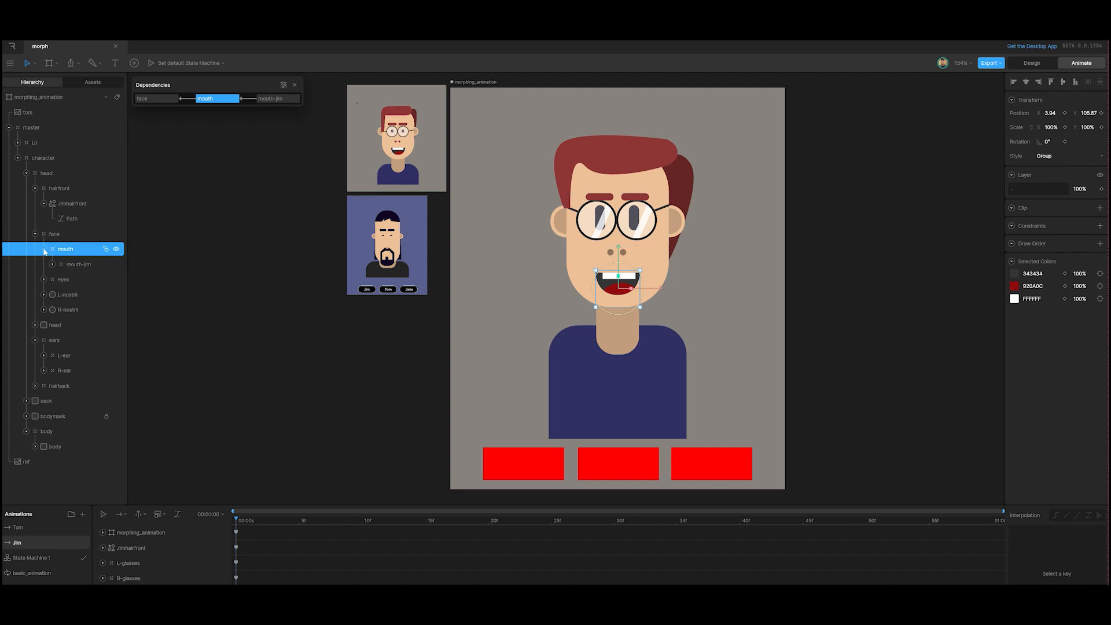
left_click(76, 265)
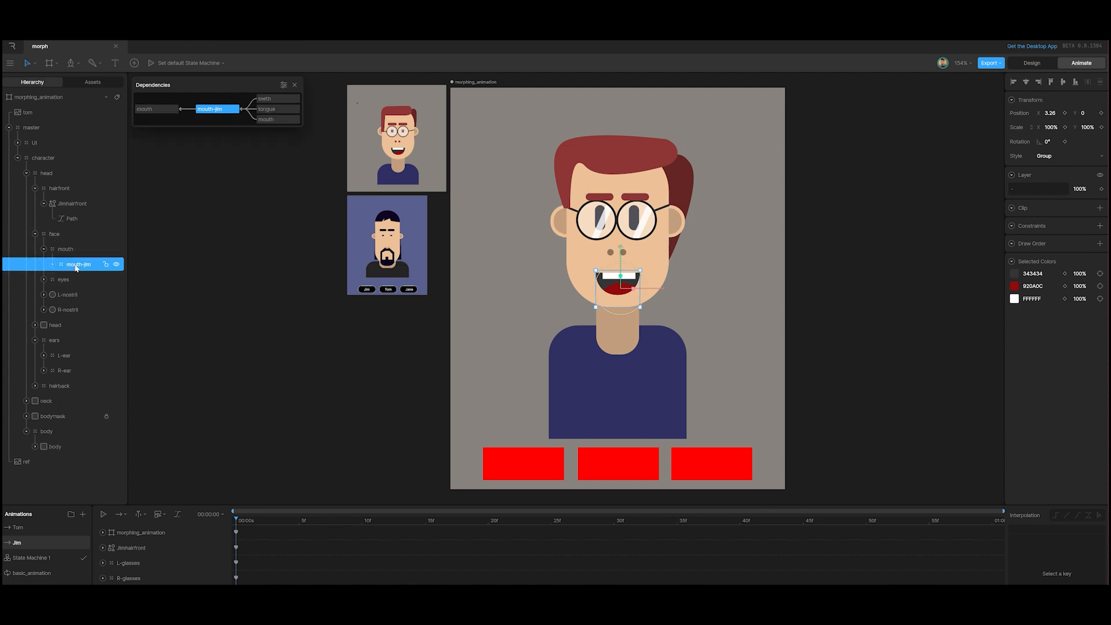
left_click(1065, 127)
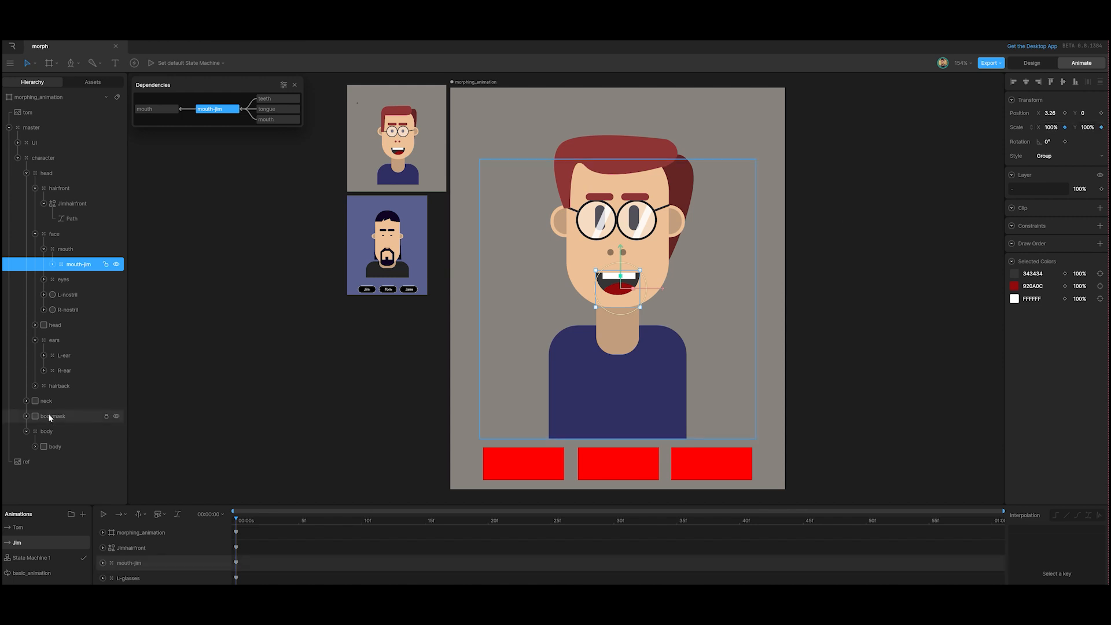
Set the mouth-jim group's X and Y scale to 0% in the Tom animation.
left_click(8, 527)
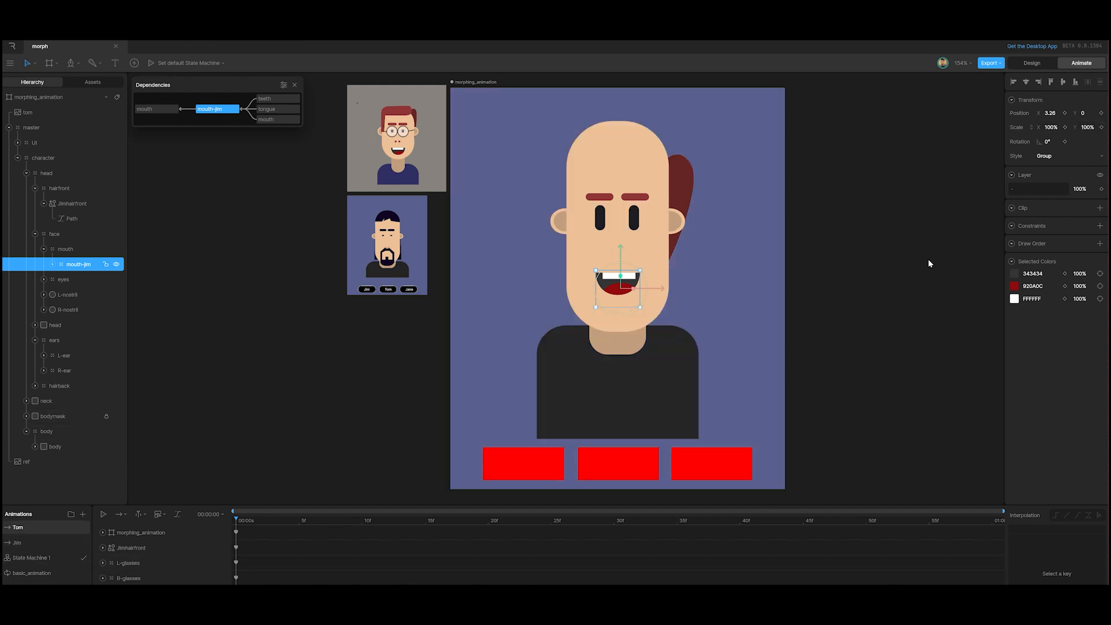
left_click(1062, 128)
type("0")
key("Return")
left_click(1086, 155)
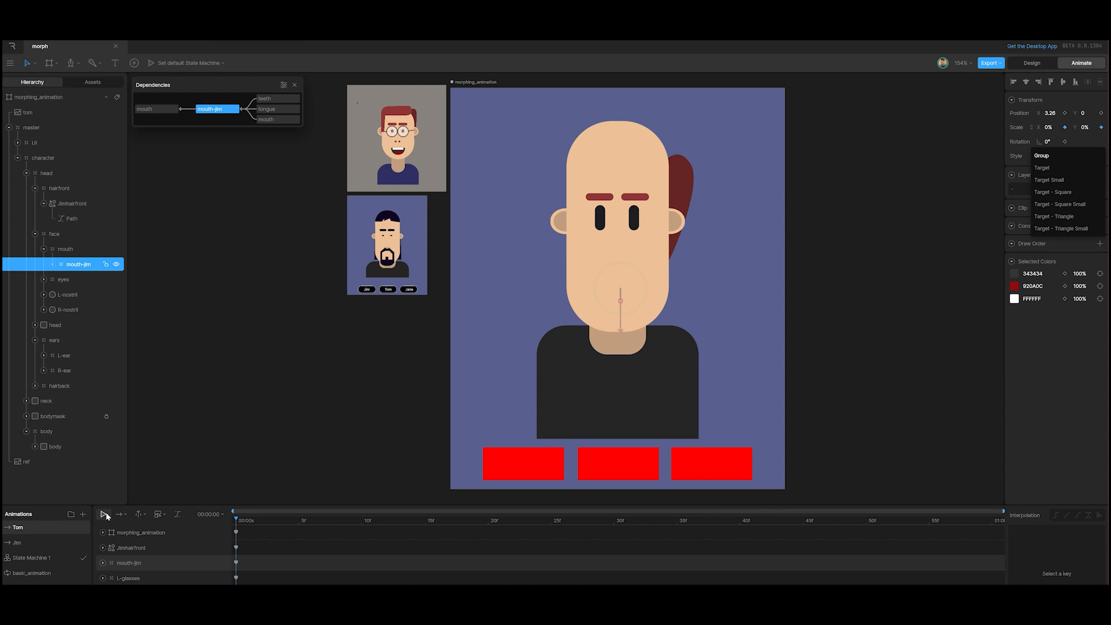
Play State Machine 1, test the mouth's scaling by switching between Tom and Jim, and stop the playback.
left_click(32, 560)
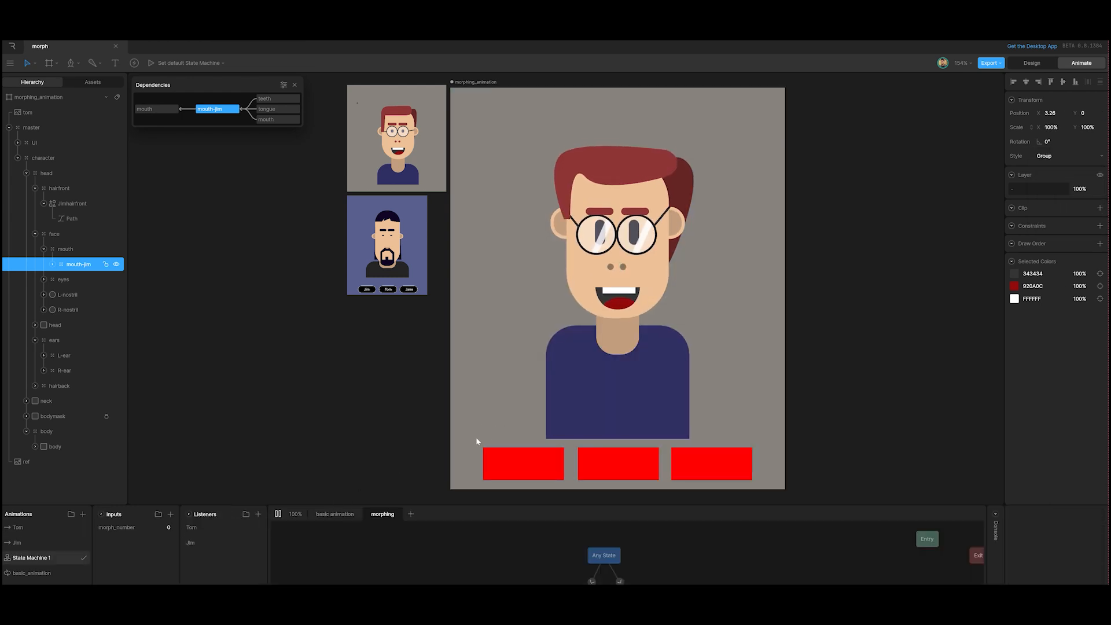
left_click(609, 466)
left_click(533, 468)
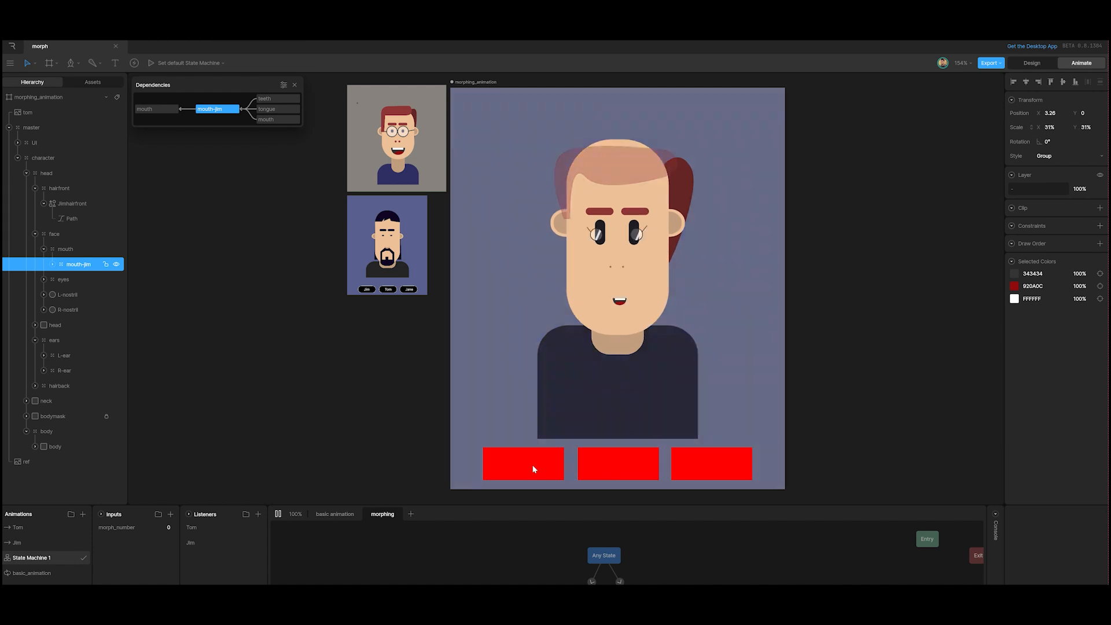
left_click(603, 461)
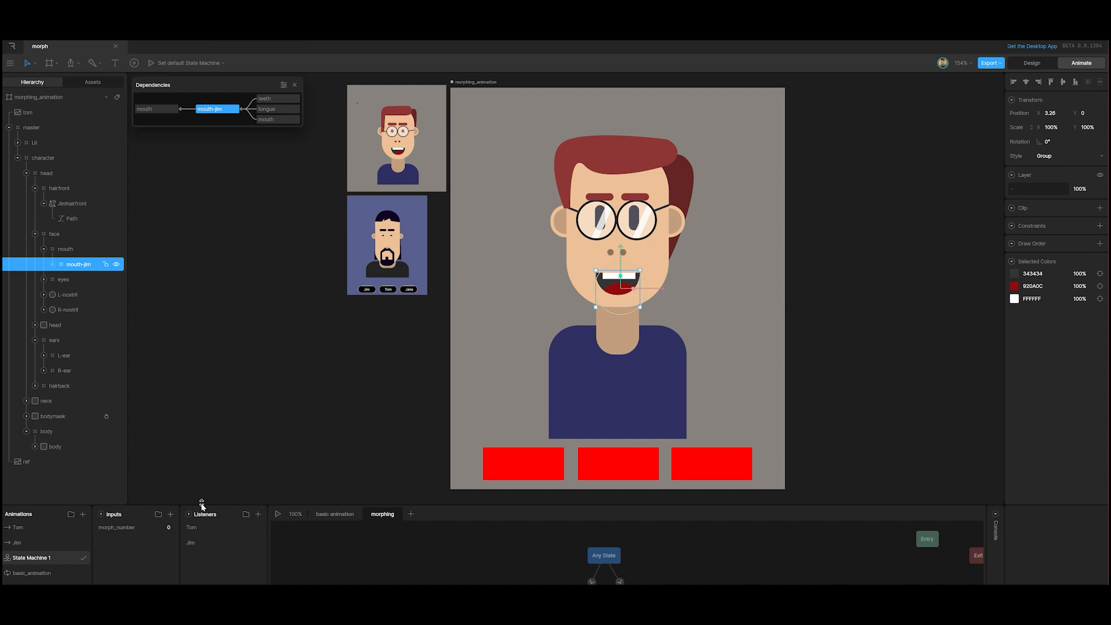
Key the X scale of the jimhairback shape inside the hairback group at 100% in the Jim animation.
left_click(689, 185)
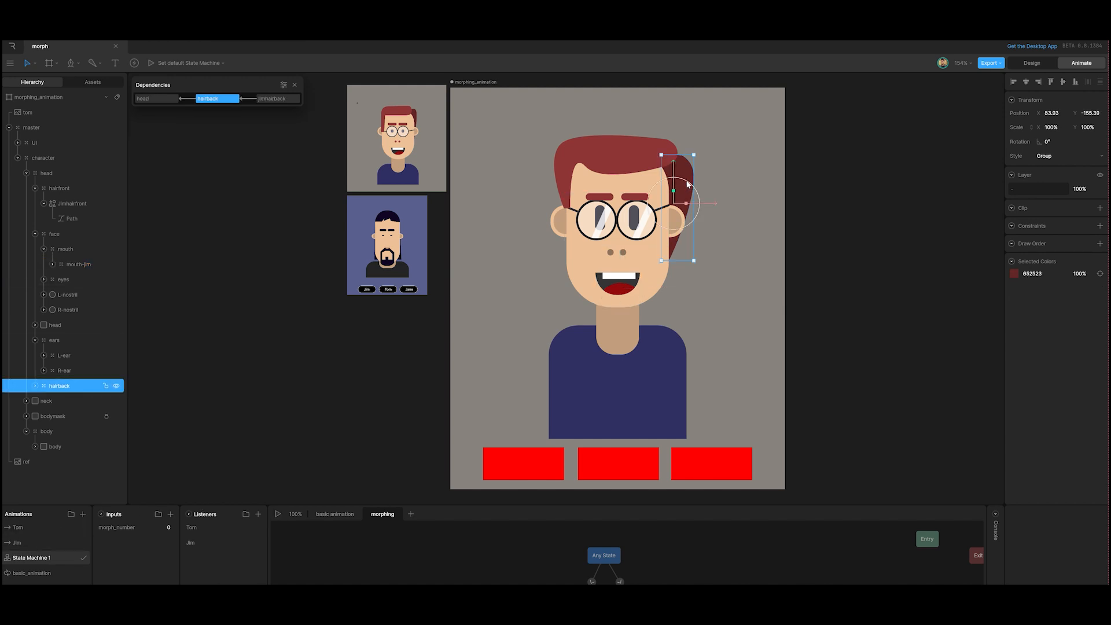
left_click(36, 386)
left_click(79, 403)
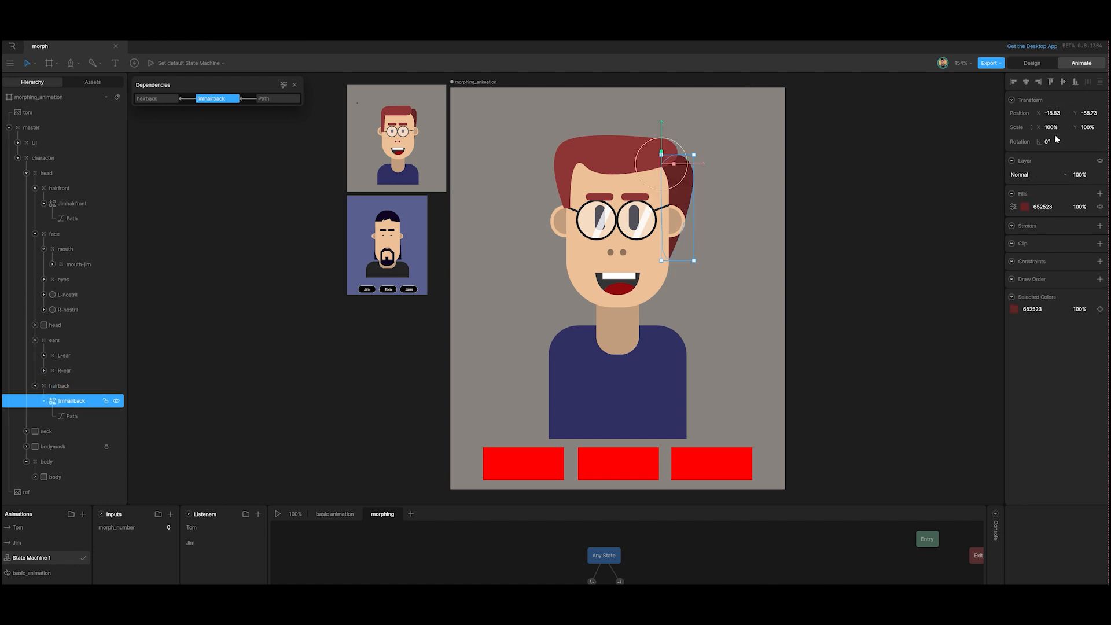
left_click(18, 542)
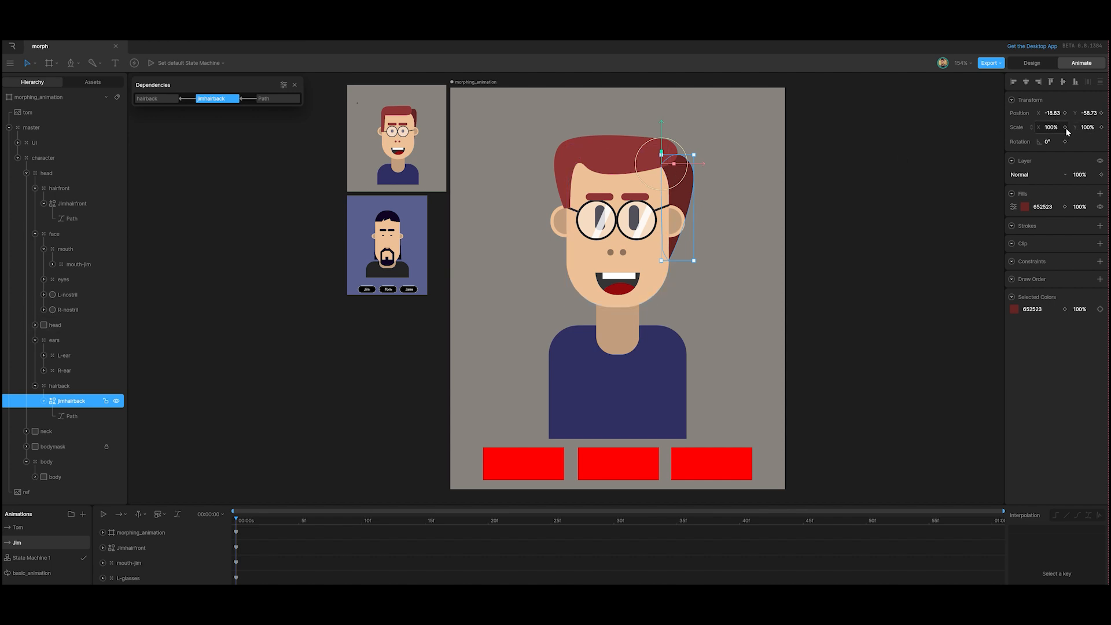
Set the jimhairback shape's X scale to 0% in the Tom animation.
left_click(36, 529)
left_click(1050, 127)
type("47")
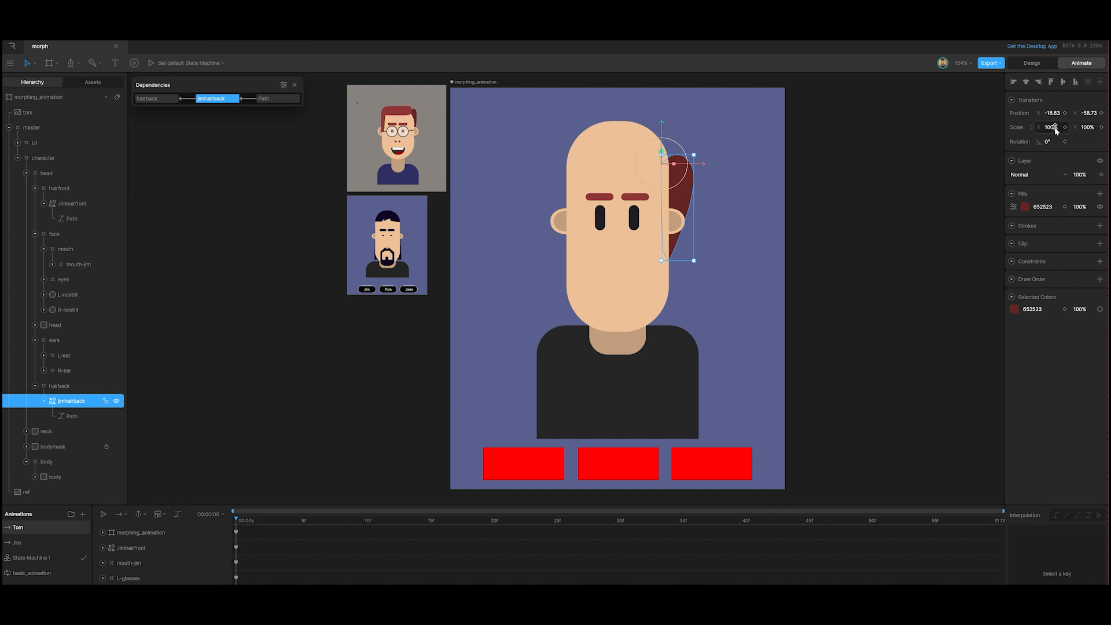
key("Return")
left_click_drag(1044, 132, 1041, 133)
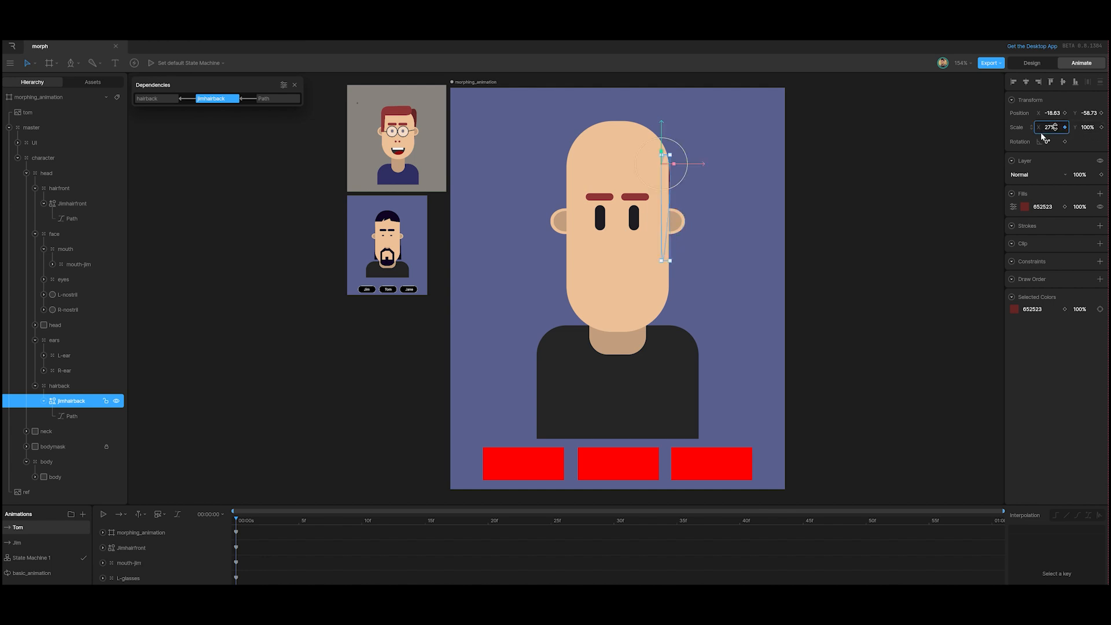
left_click(1054, 128)
type("0")
key("Return")
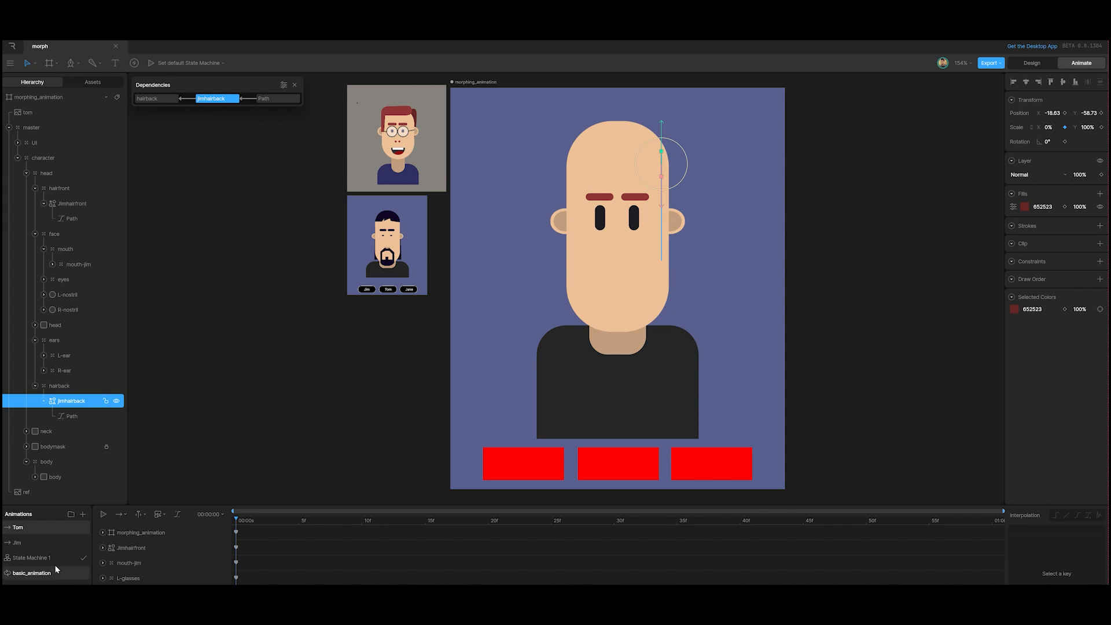
Play State Machine 1 and test the back hair's scaling by switching to Tom and back to Jim.
left_click(41, 563)
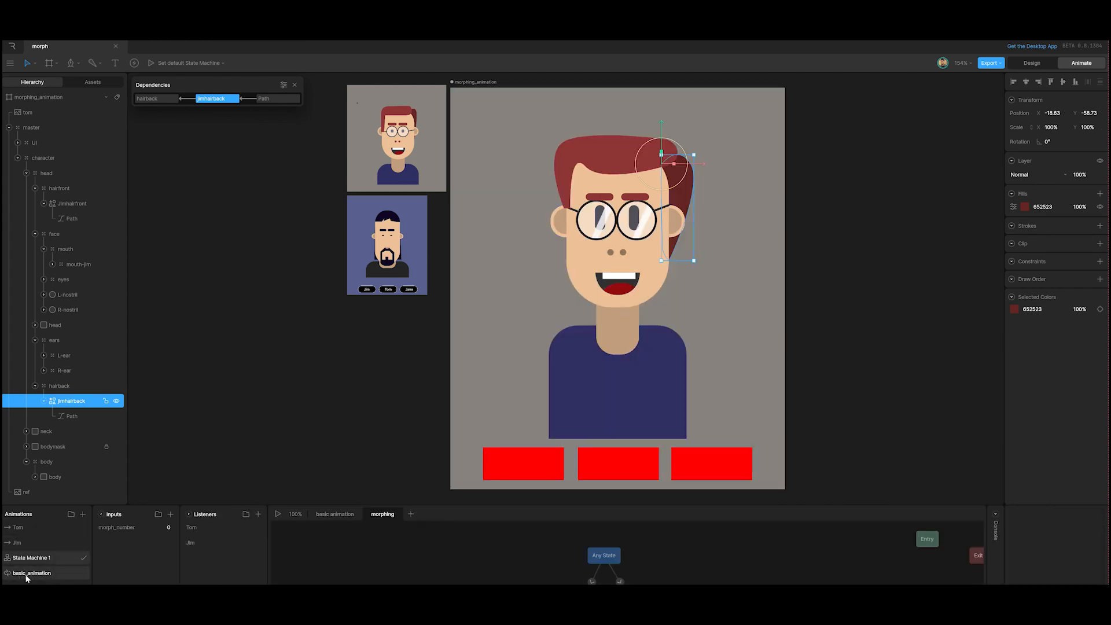
left_click(278, 514)
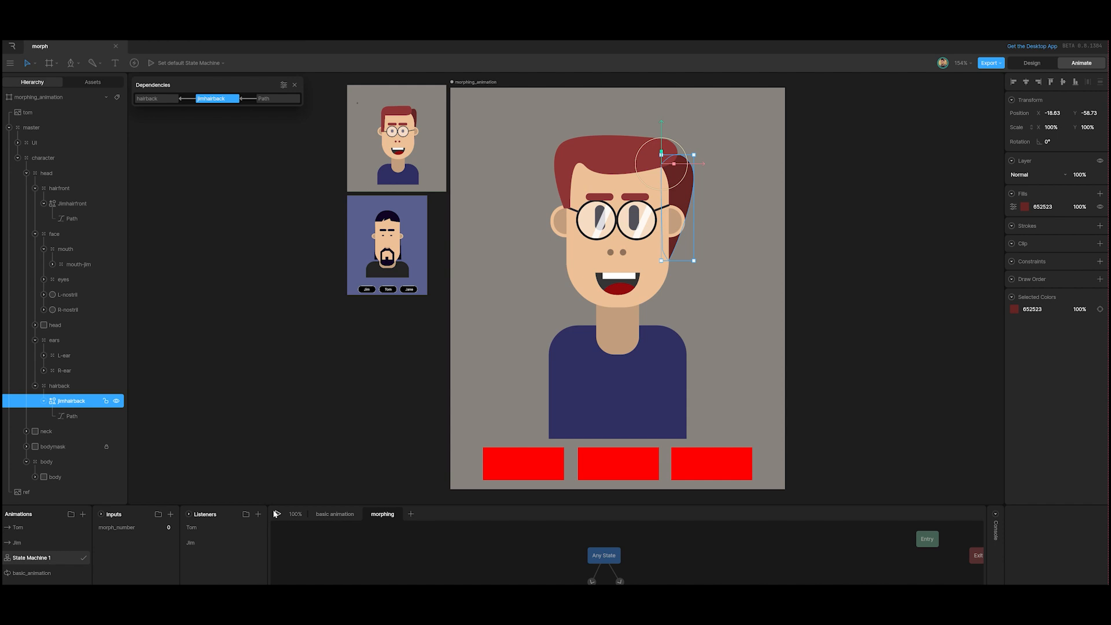
left_click(619, 471)
left_click(539, 468)
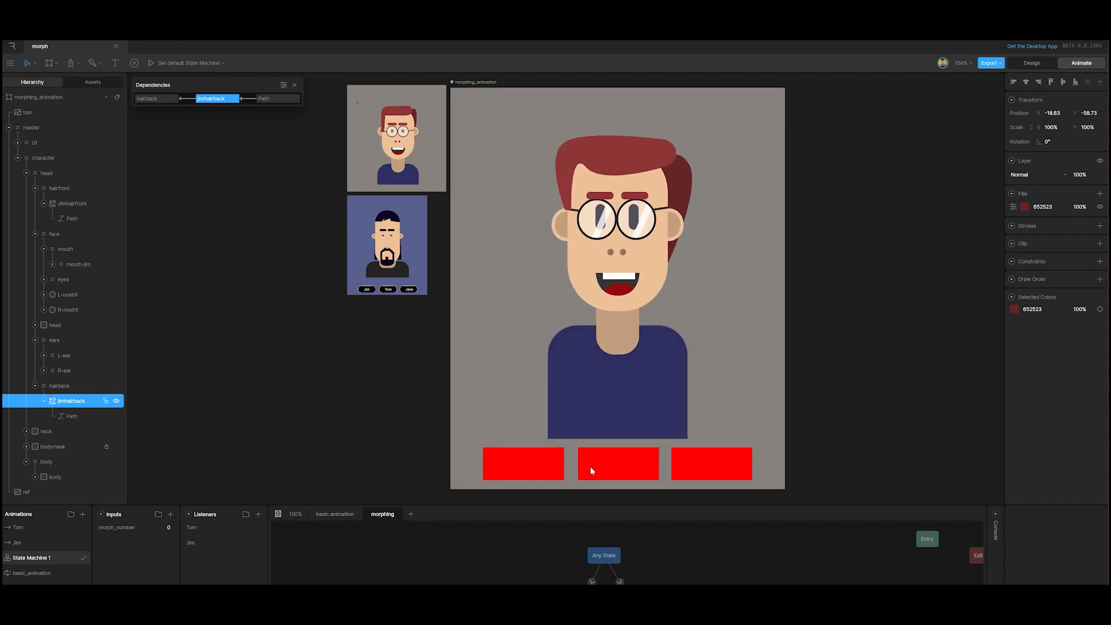
Test the playing morph by switching to Tom, back to Jim and to Tom again, and stop the playback.
left_click(590, 471)
left_click(553, 469)
left_click(619, 473)
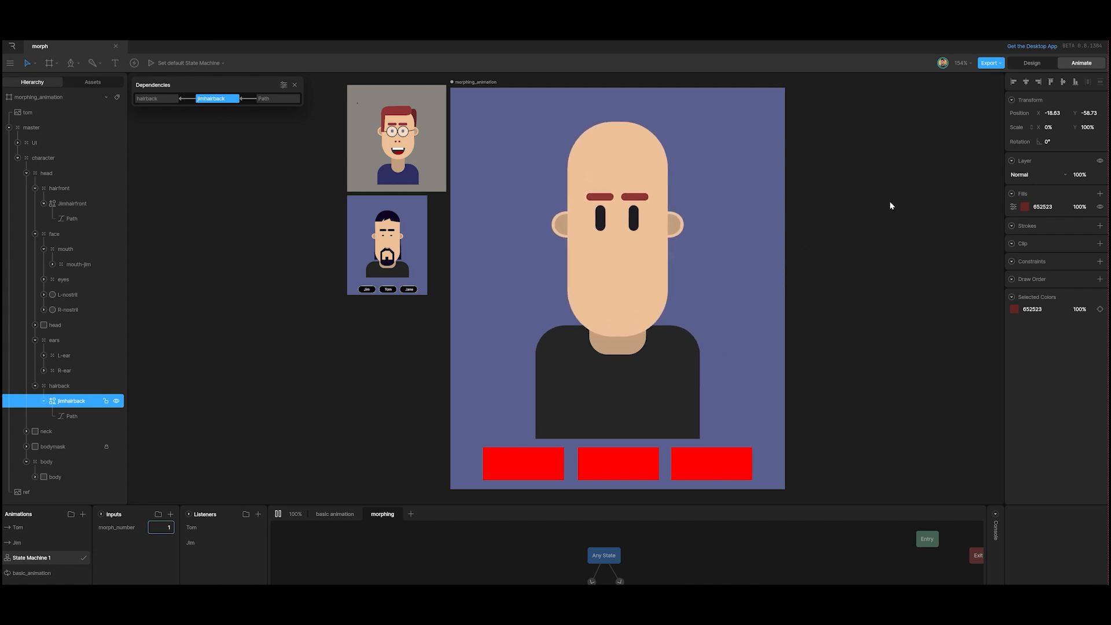
left_click(1031, 64)
left_click(1081, 64)
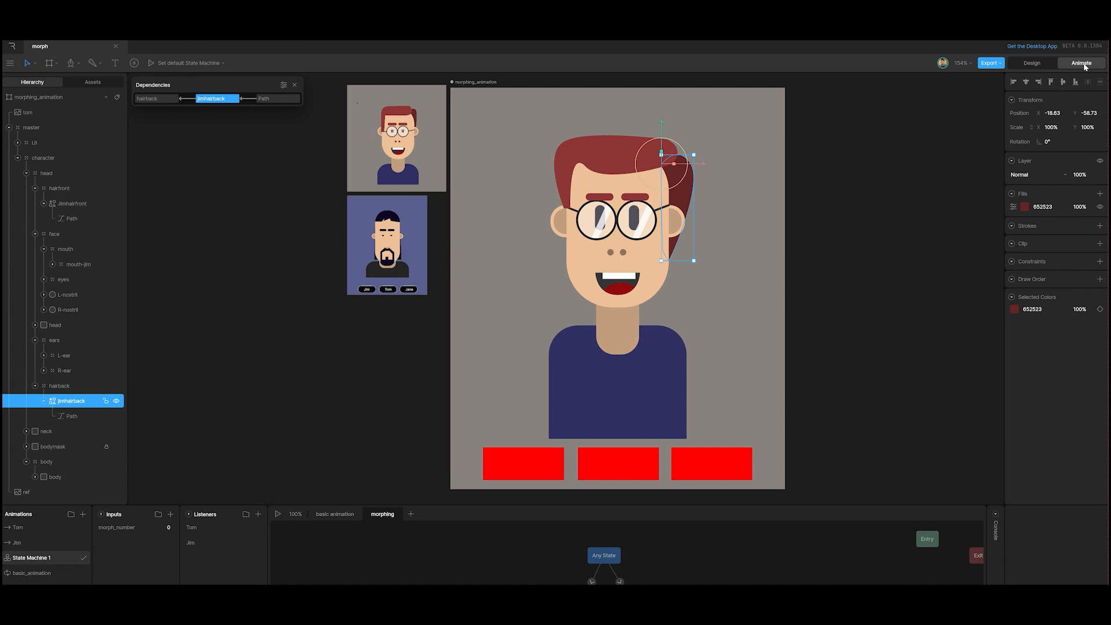
Open the Tom animation and clear the selection of the jimhairback shape.
left_click(26, 546)
left_click(21, 528)
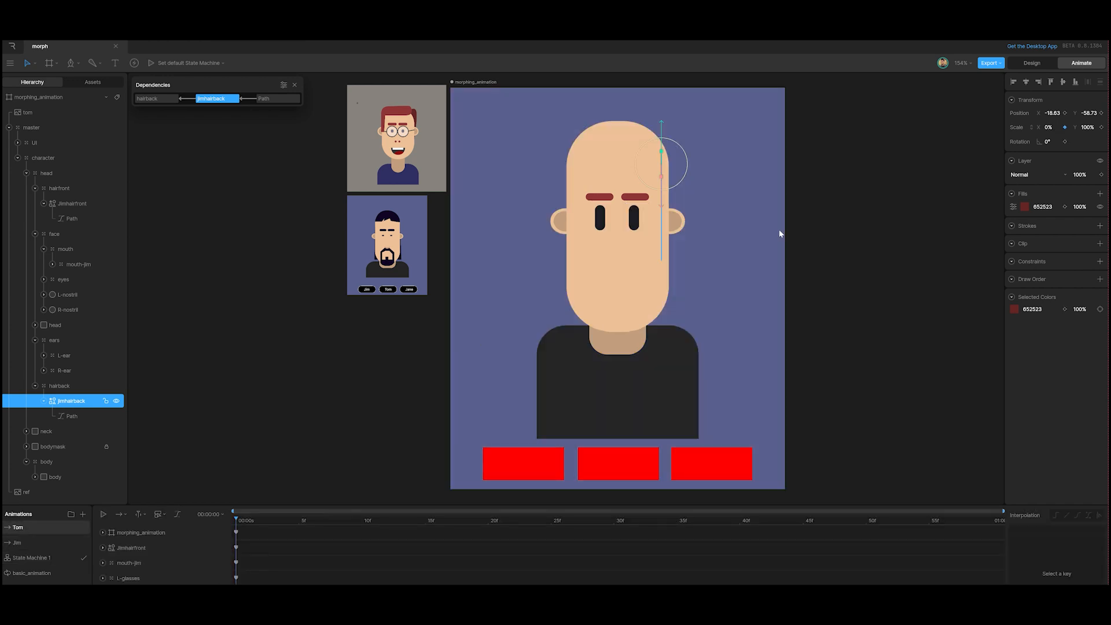
left_click(814, 236)
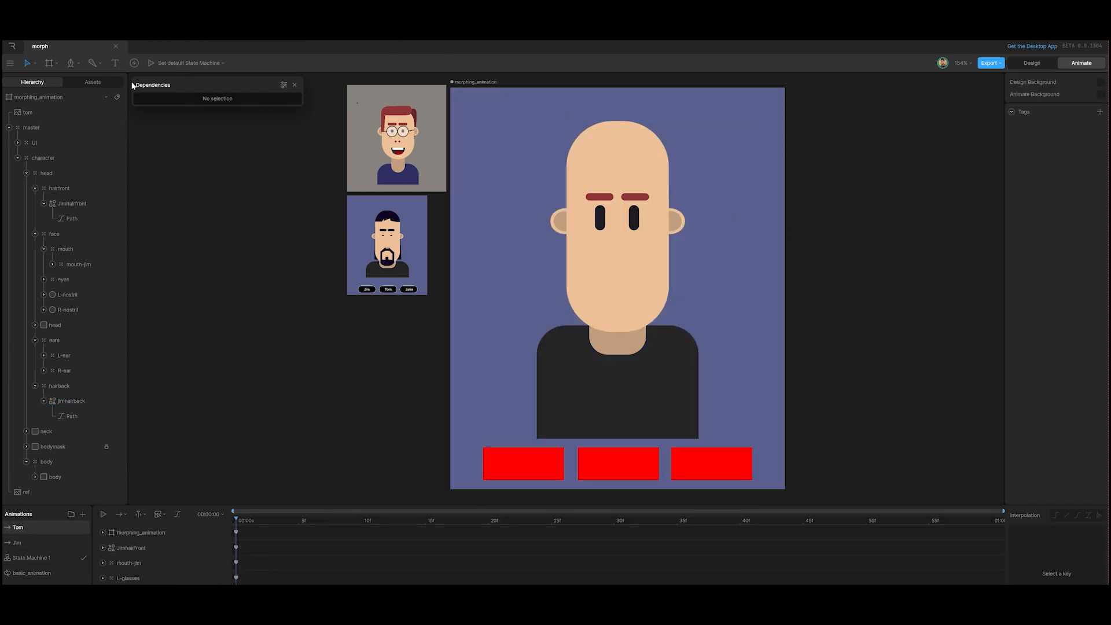
Draw a closed eight-point hair shape with the Pen tool over the top of Tom's head, with a jagged fringe across the forehead.
left_click(70, 65)
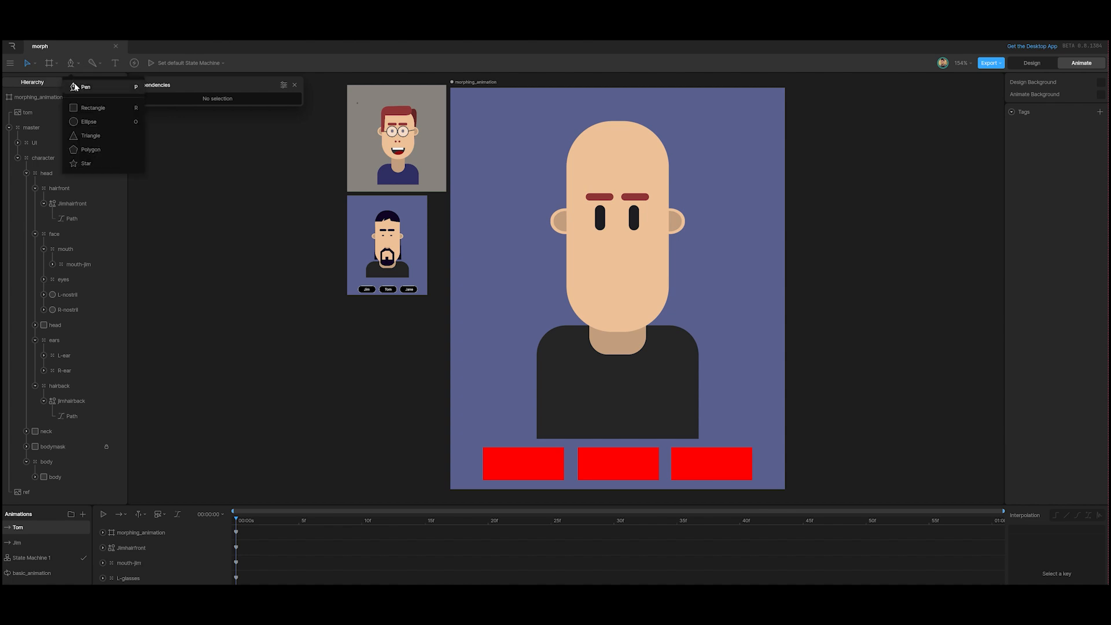
left_click(75, 87)
scroll(608, 119, "up", 3)
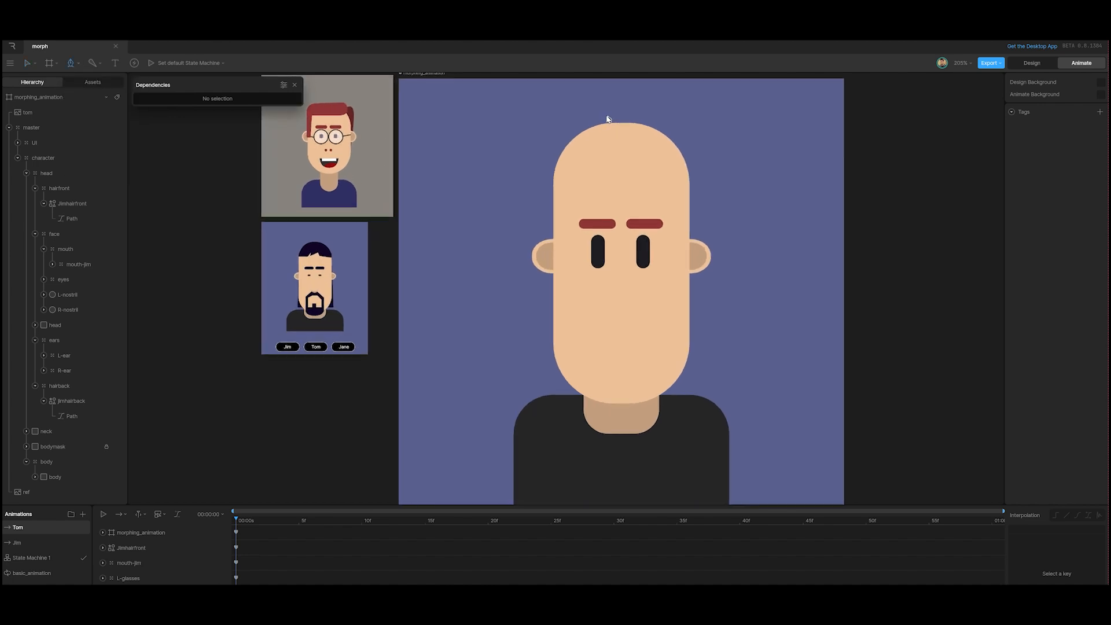
scroll(608, 119, "up", 3)
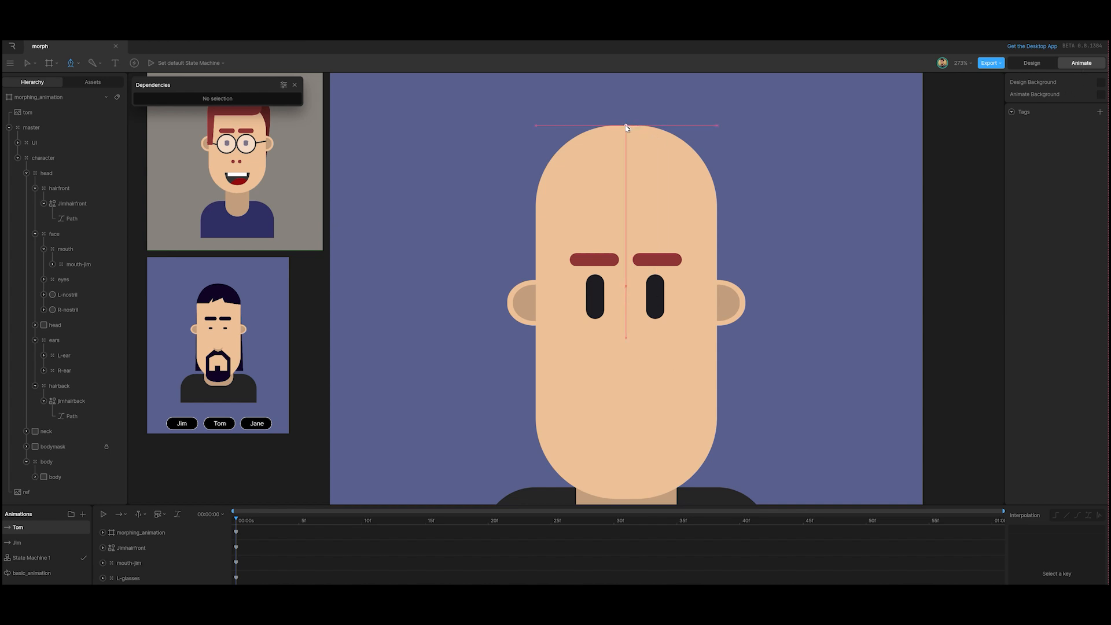
left_click(626, 125)
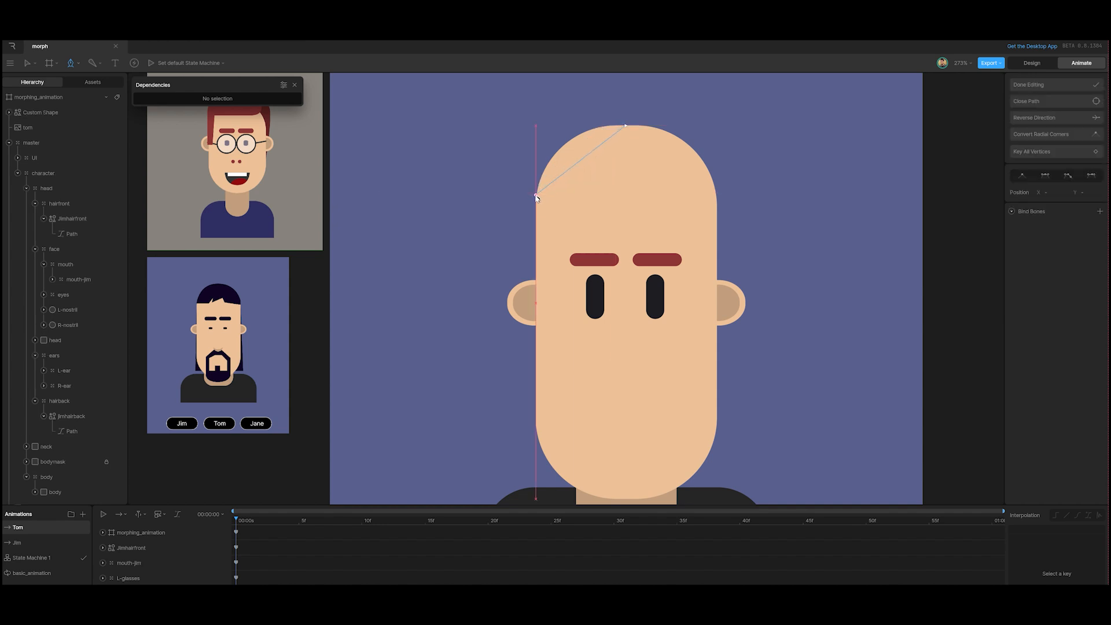
left_click(536, 197)
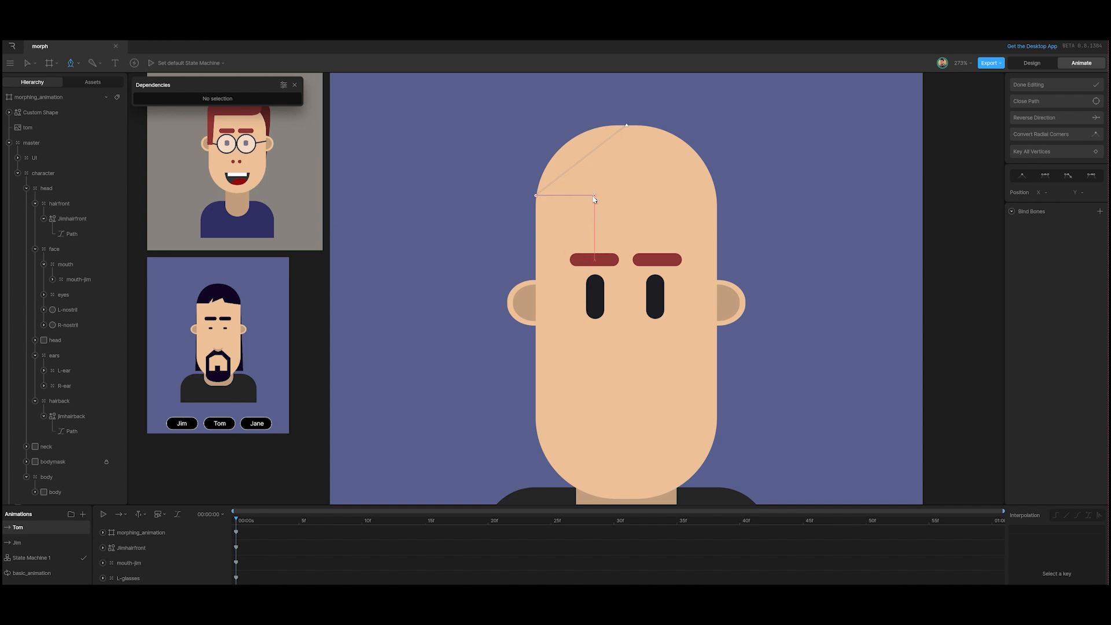
left_click(594, 197)
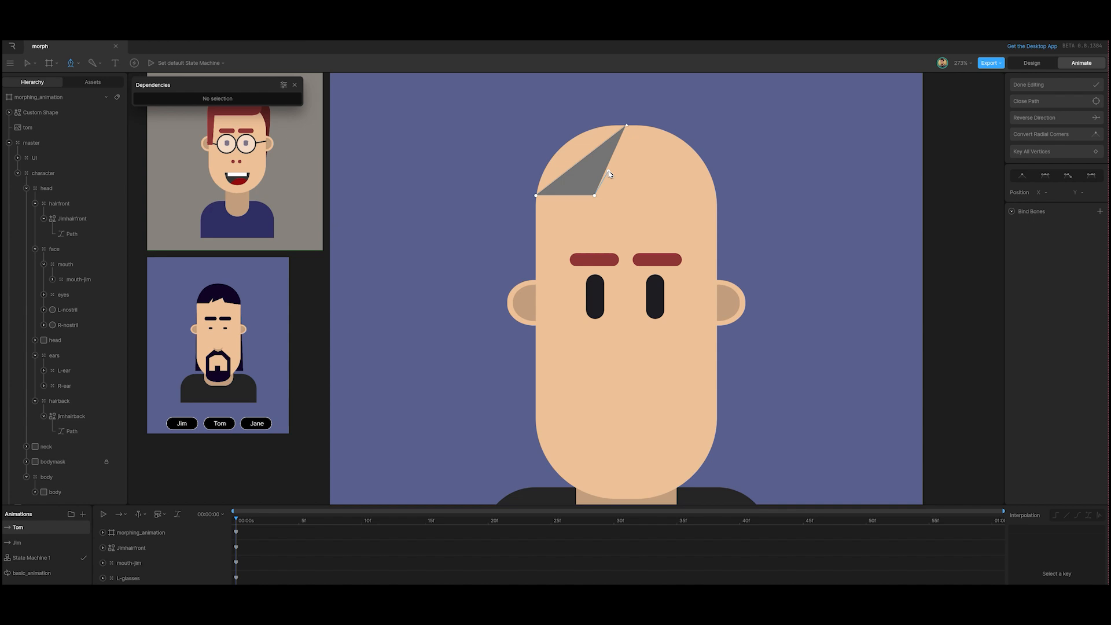
left_click(607, 167)
left_click(611, 202)
left_click(650, 171)
left_click(661, 202)
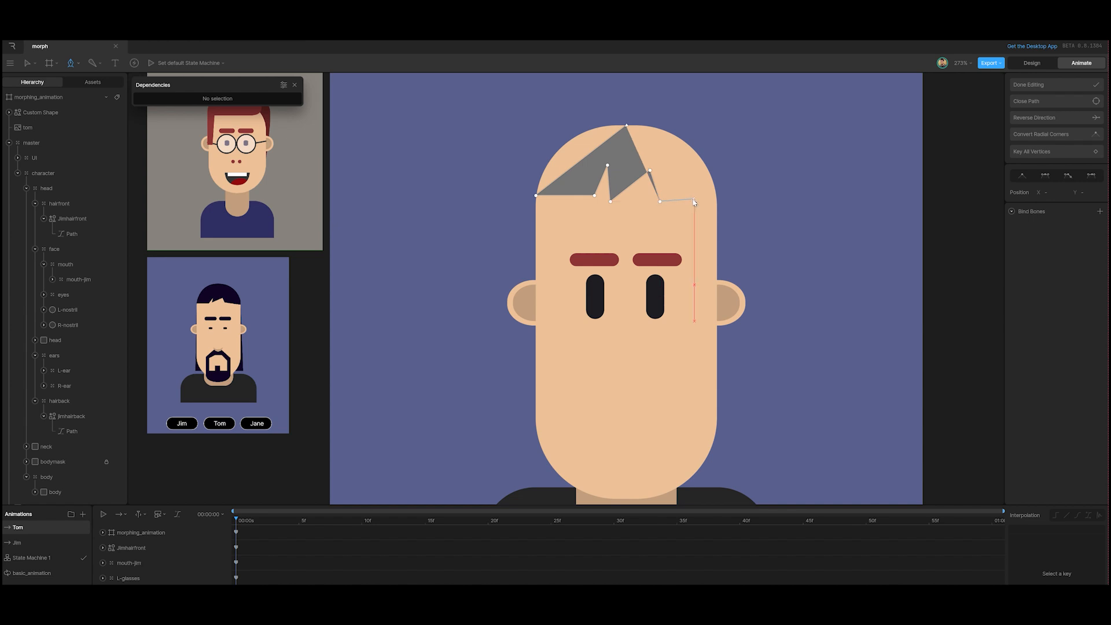
left_click(718, 203)
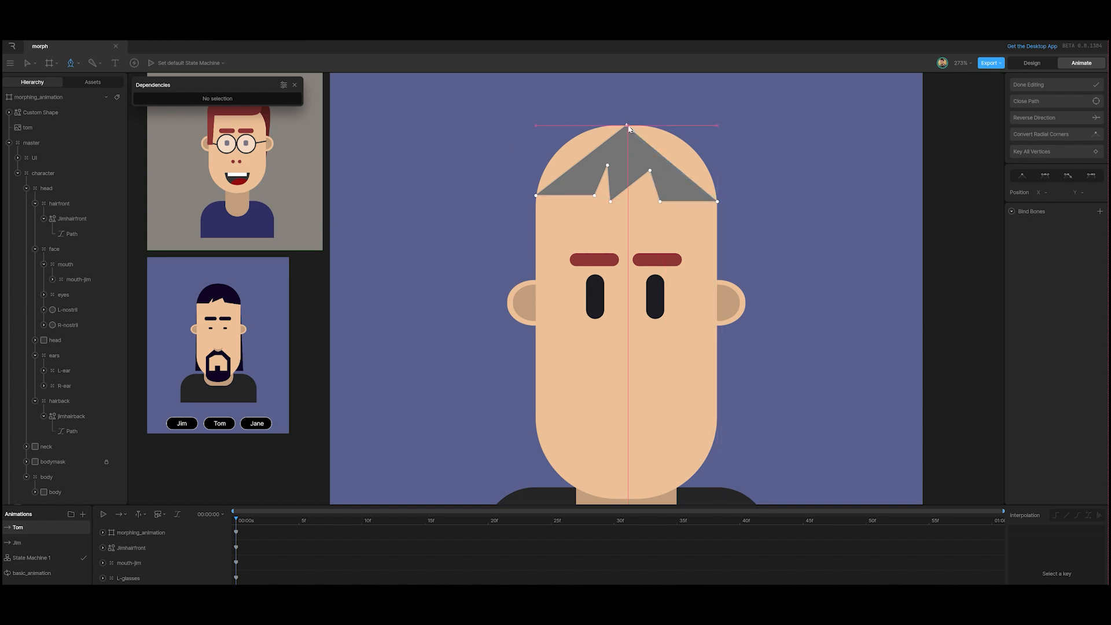
left_click(627, 126)
left_click(1059, 85)
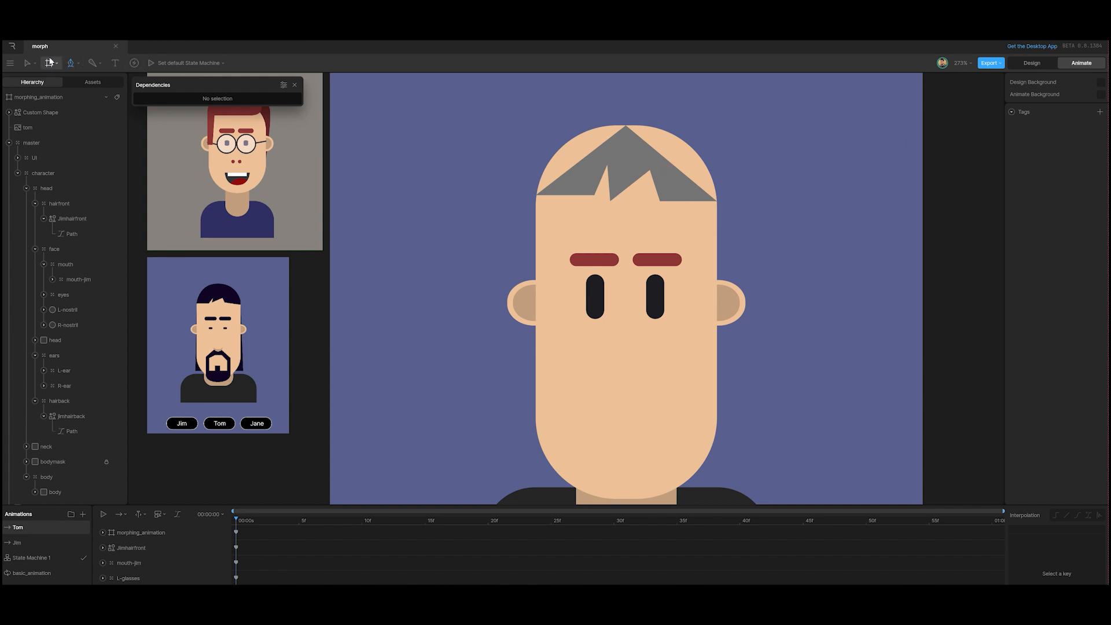
Fill the new hair shape in Design mode with dark colour 0F0424, sampled from the hair in Tom's reference image.
left_click(30, 63)
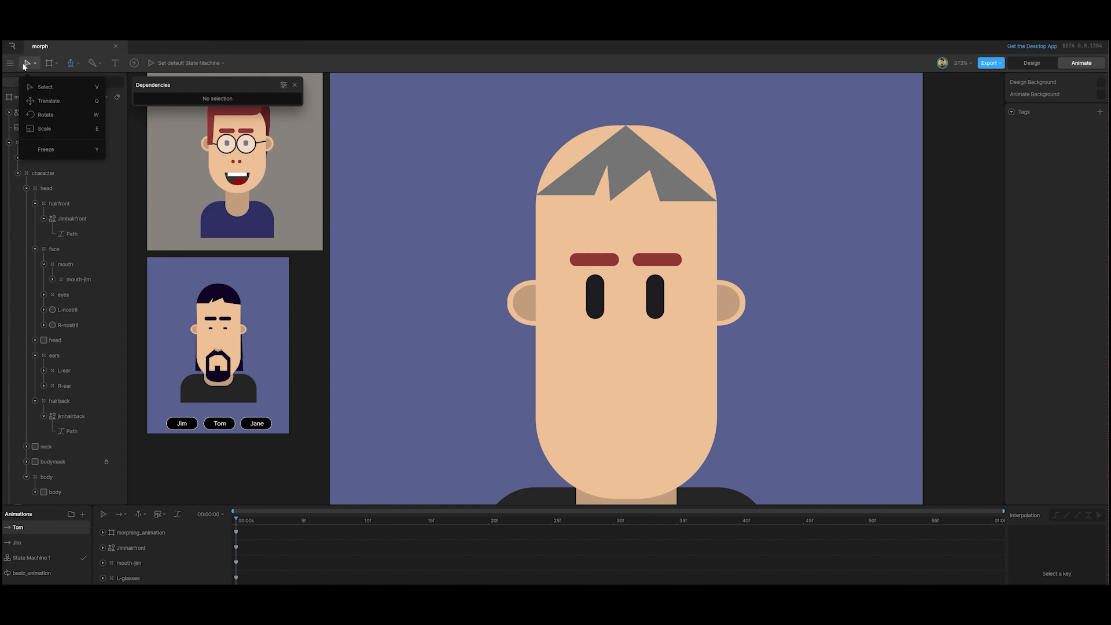
left_click(53, 86)
left_click(633, 161)
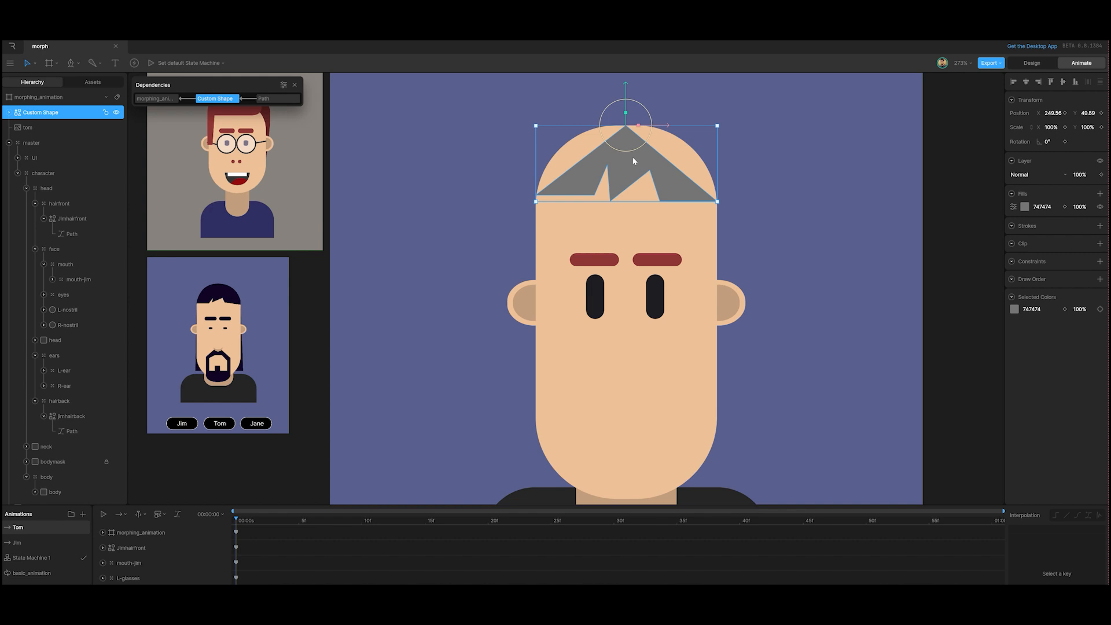
left_click(1032, 64)
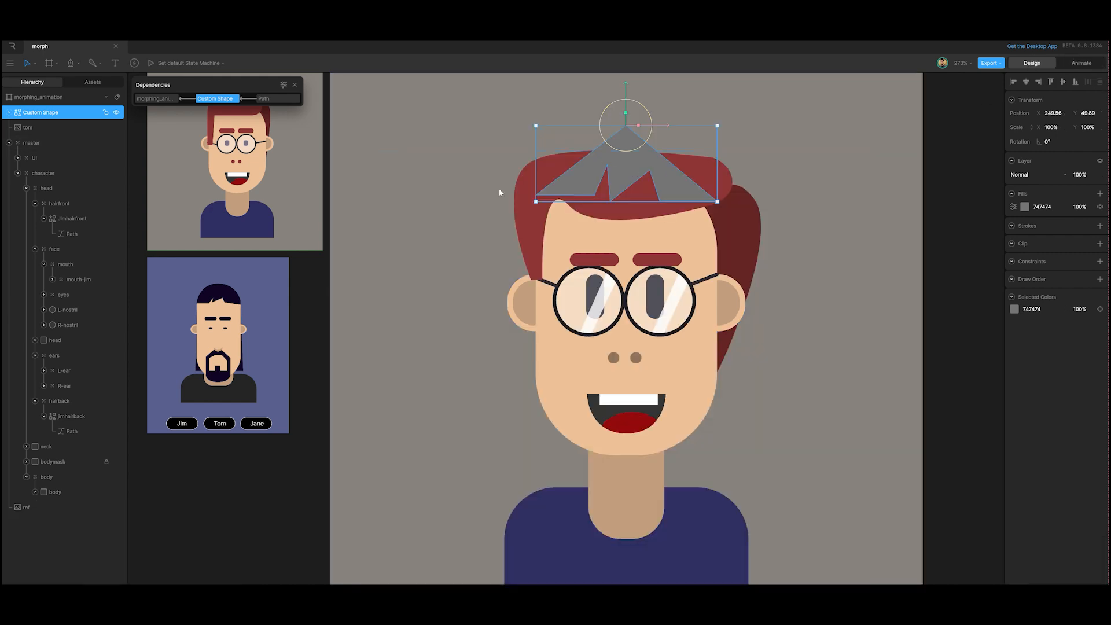
left_click(1025, 207)
left_click(924, 299)
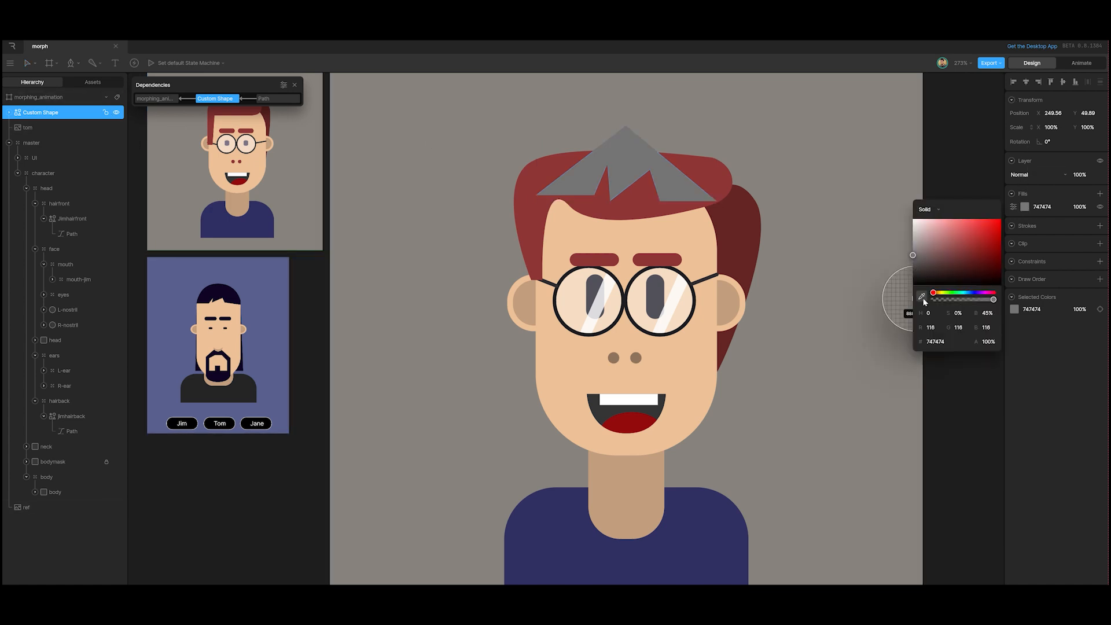
left_click(216, 298)
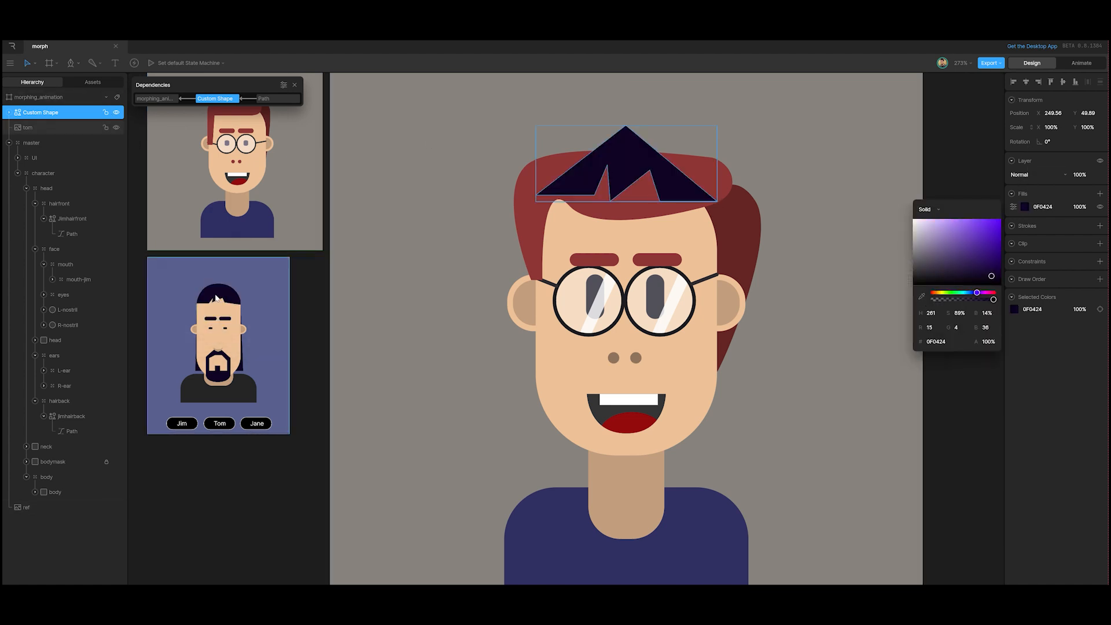
Rename the new custom shape as Tom hair and move it into the hairfront group above jimhairfront.
left_click(74, 66)
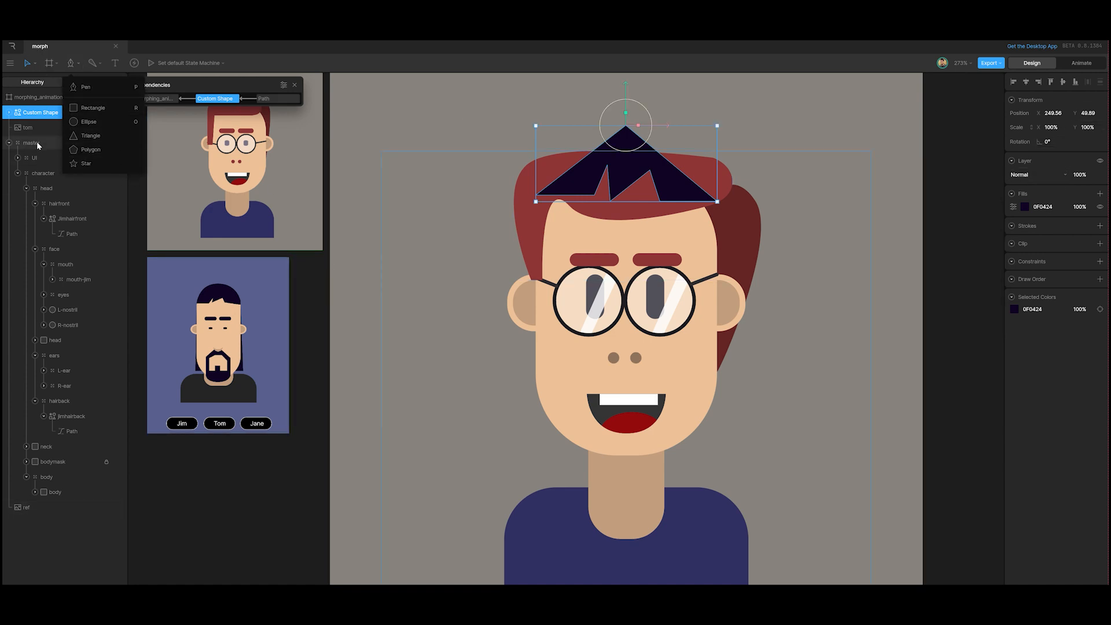
left_click(11, 113)
left_click(10, 113)
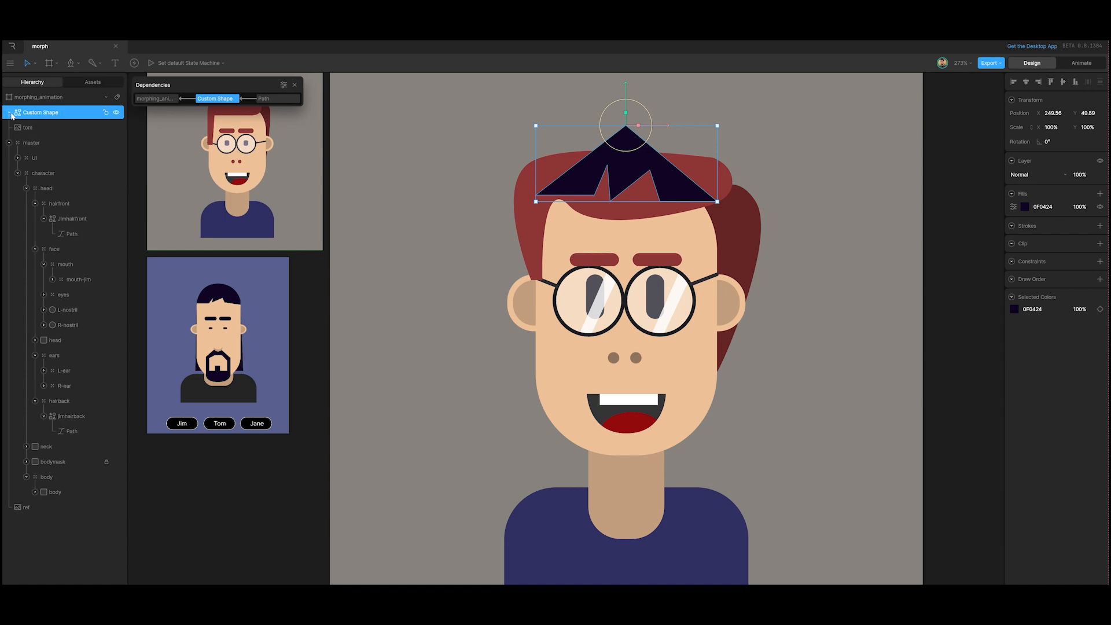
double_click(34, 113)
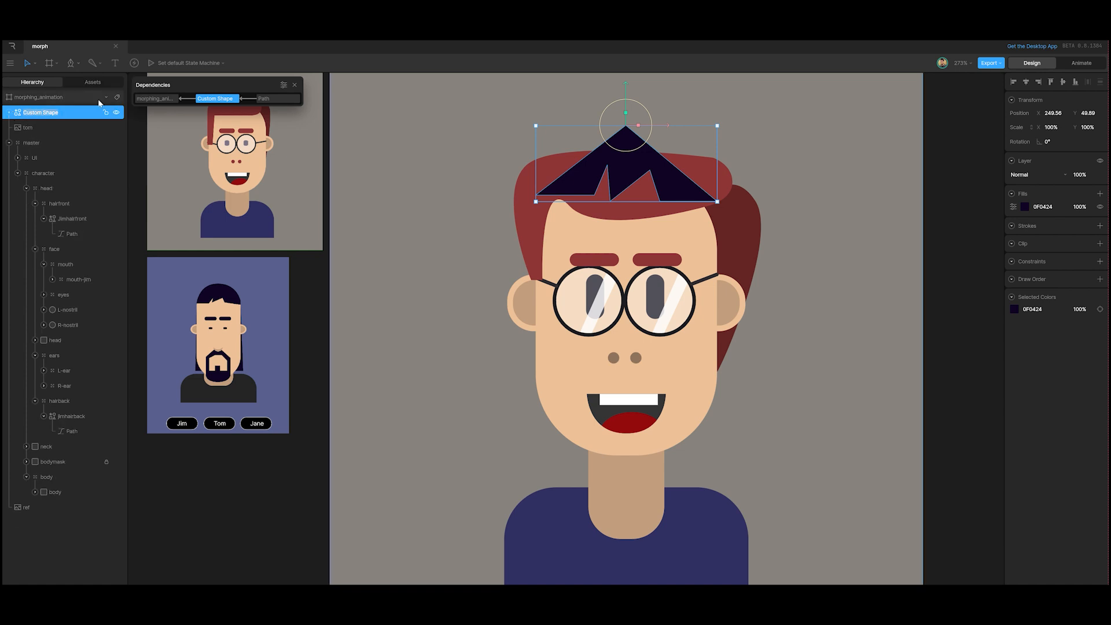
type("Tom hair")
left_click(227, 550)
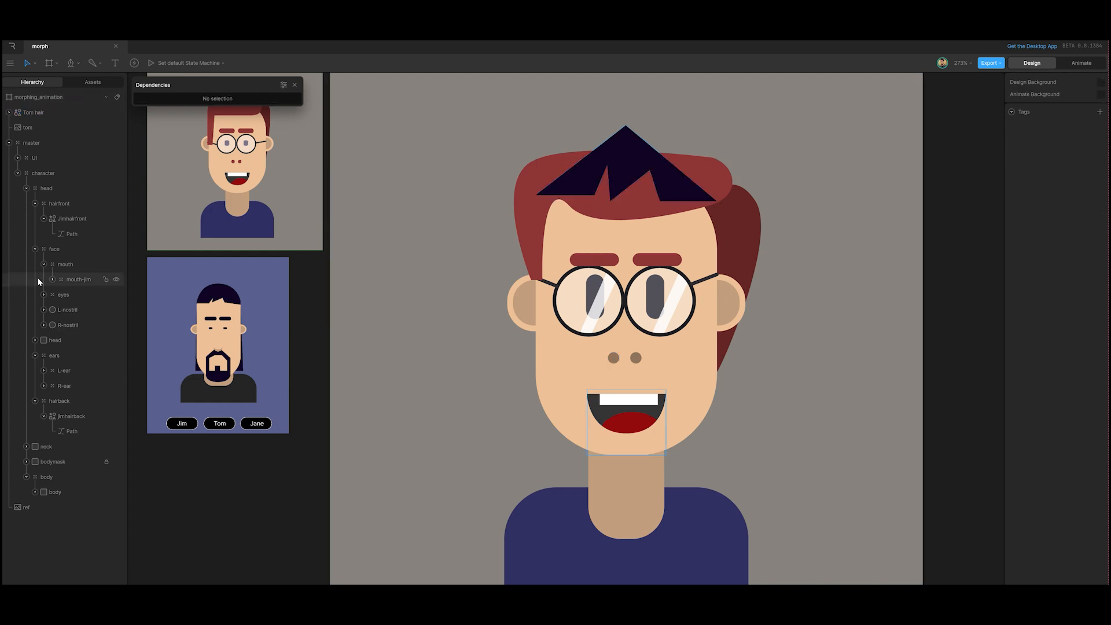
left_click(32, 113)
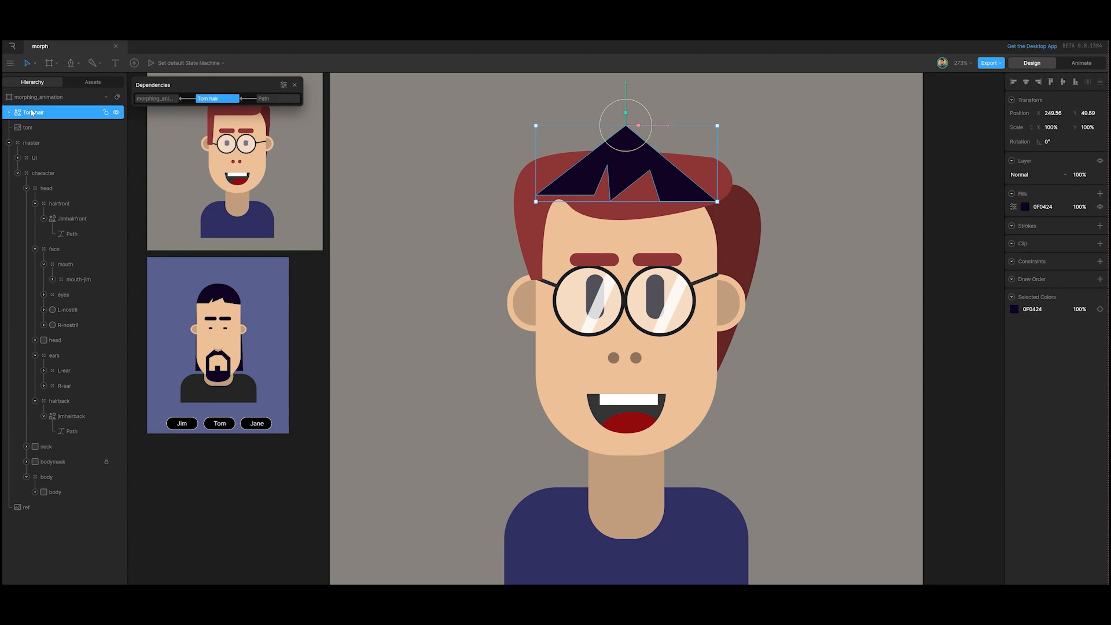
left_click_drag(32, 113, 60, 217)
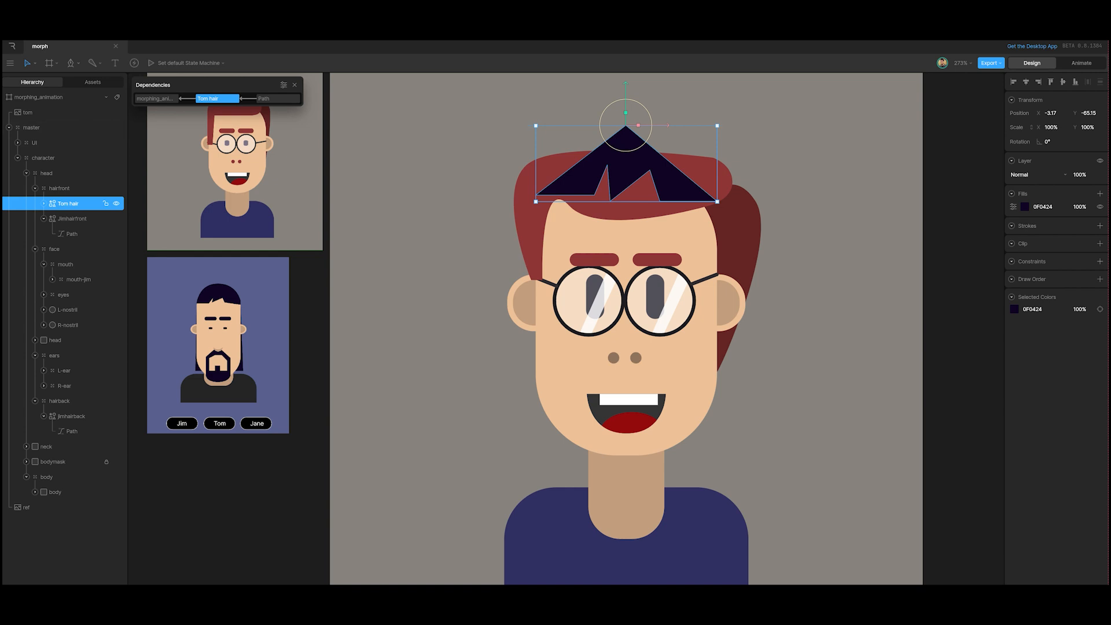
Round the crown of the Tom hair path by making its top vertex mirrored, with horizontal handles about 84 long.
left_click(44, 204)
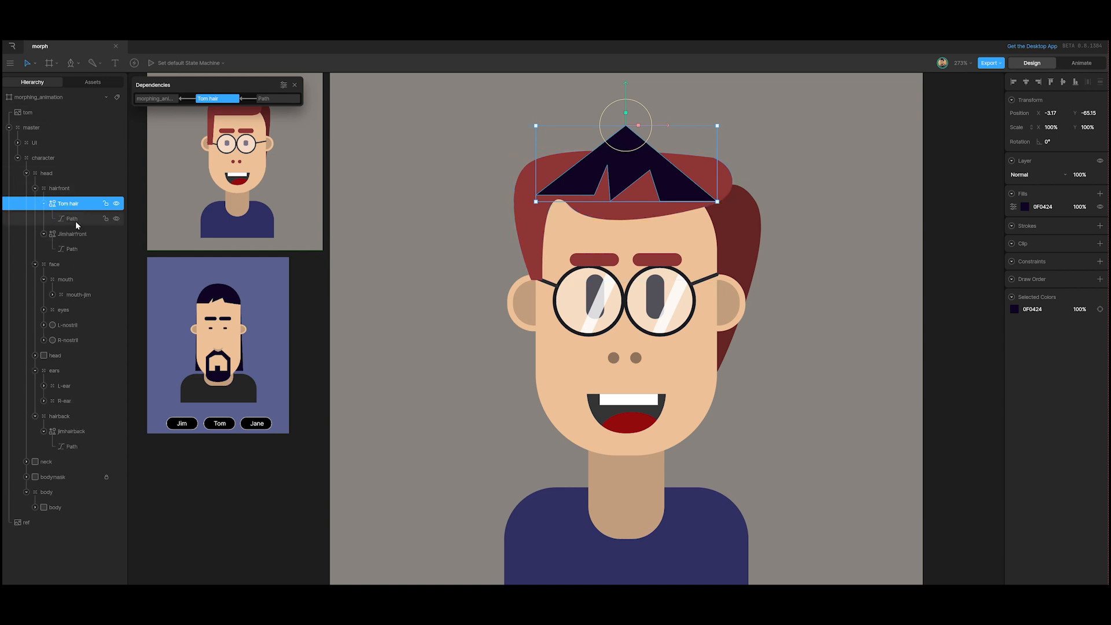
left_click(77, 218)
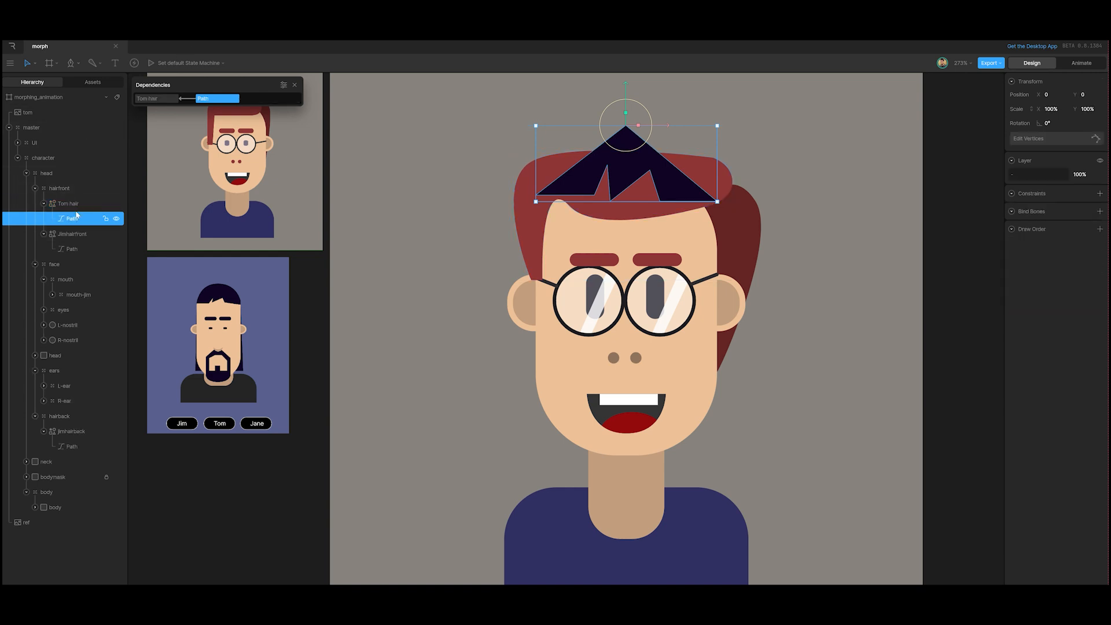
left_click(1049, 139)
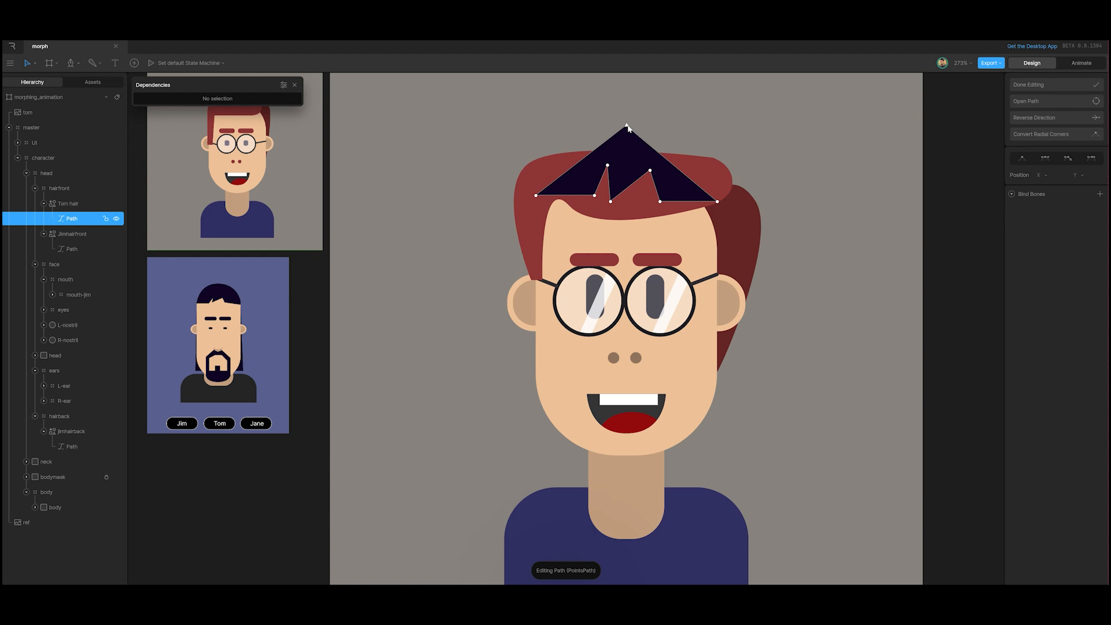
left_click(628, 126)
left_click(1045, 158)
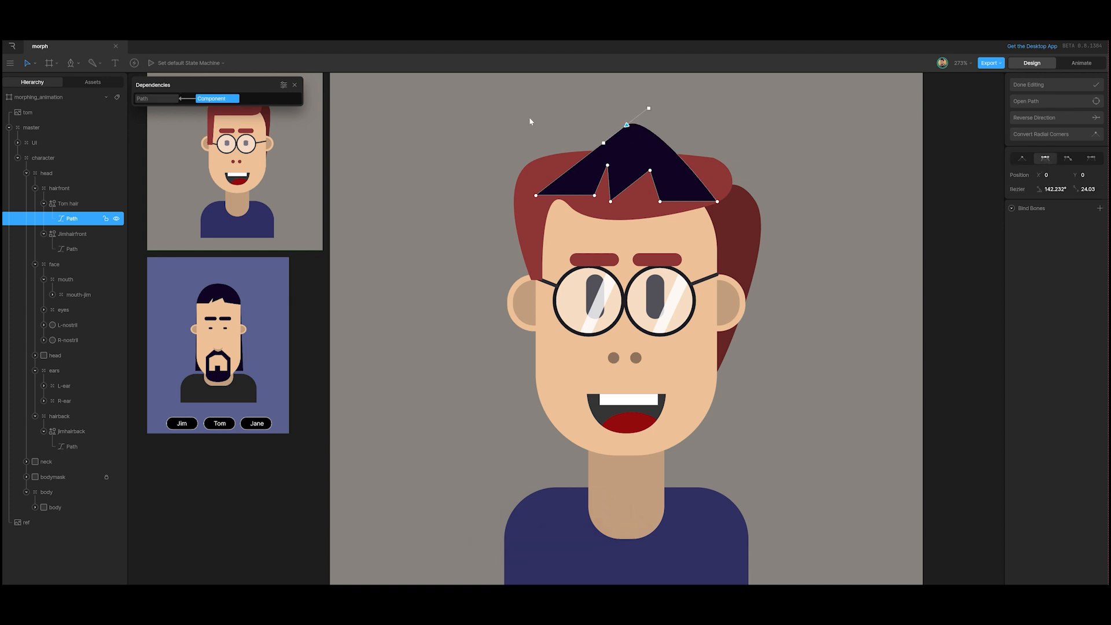
left_click_drag(603, 143, 526, 129)
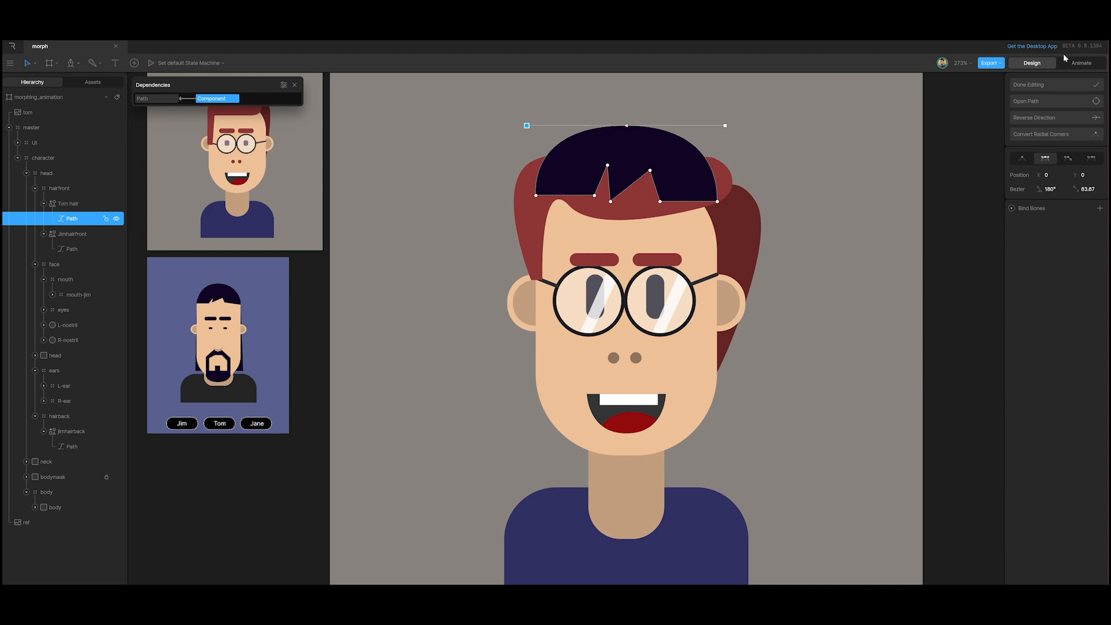
left_click(1060, 87)
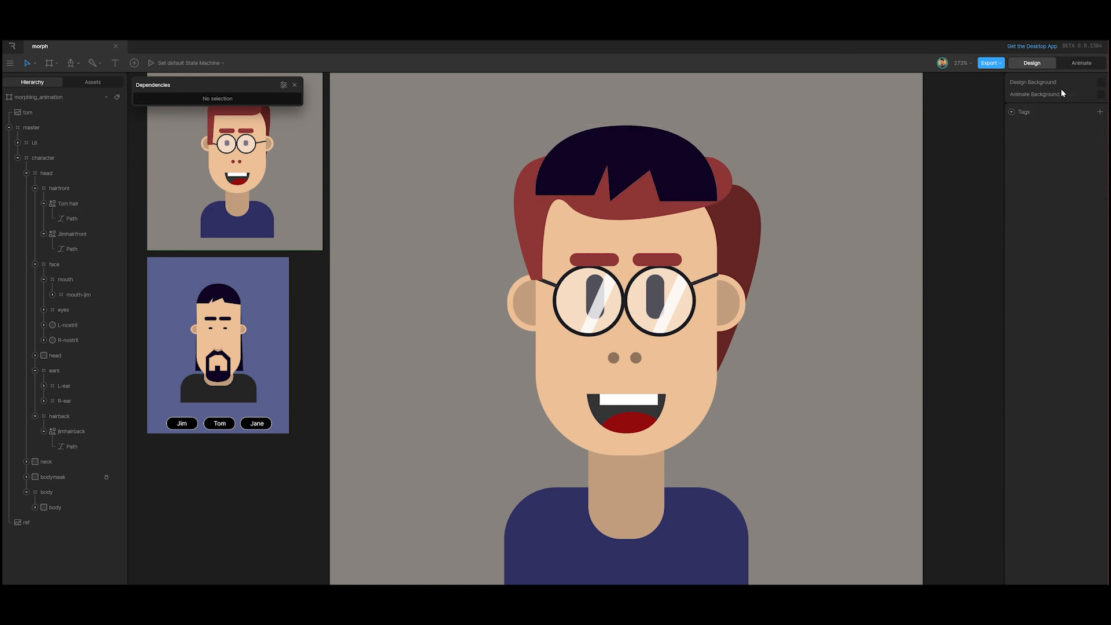
Check the hair's fit in the Tom animation and raise the Tom hair shape in Design mode to about Y -68.
left_click(1081, 64)
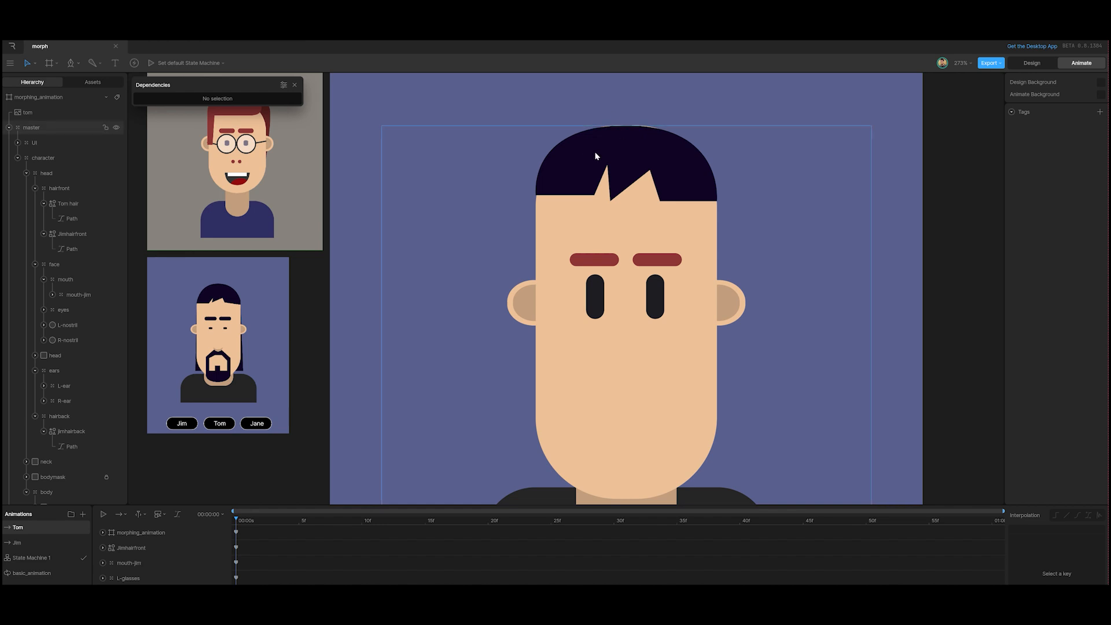
left_click(1045, 68)
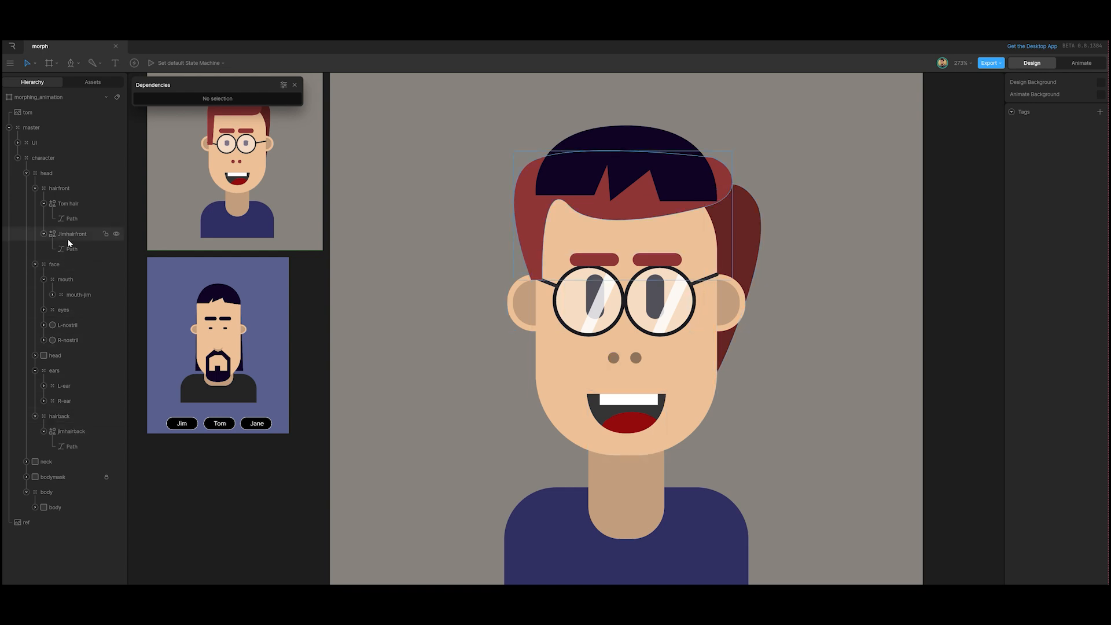
left_click(669, 196)
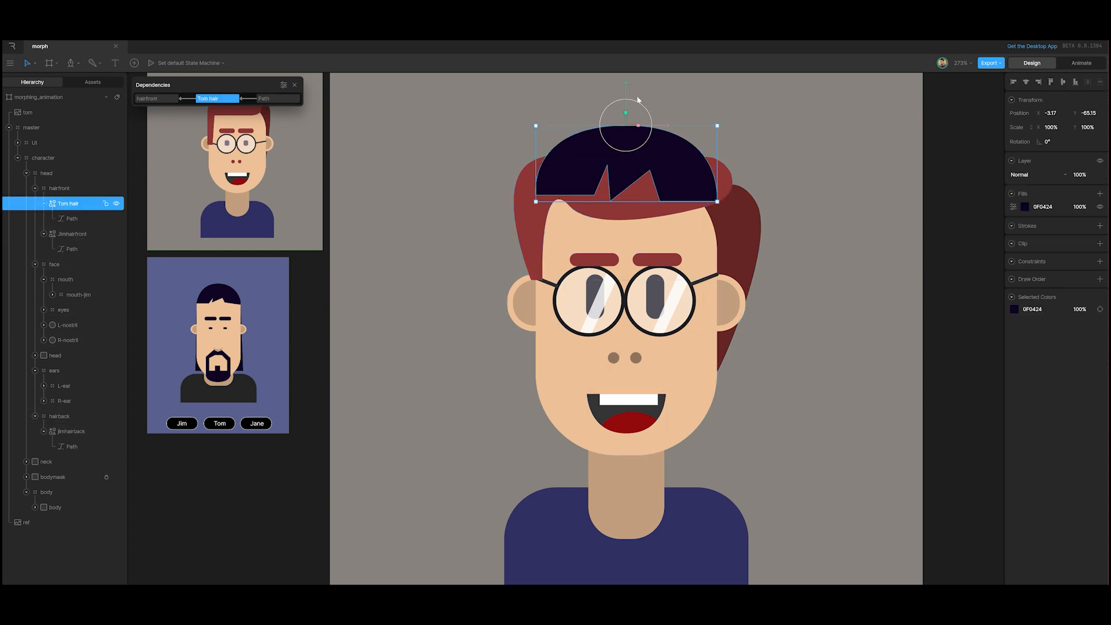
left_click_drag(626, 86, 625, 81)
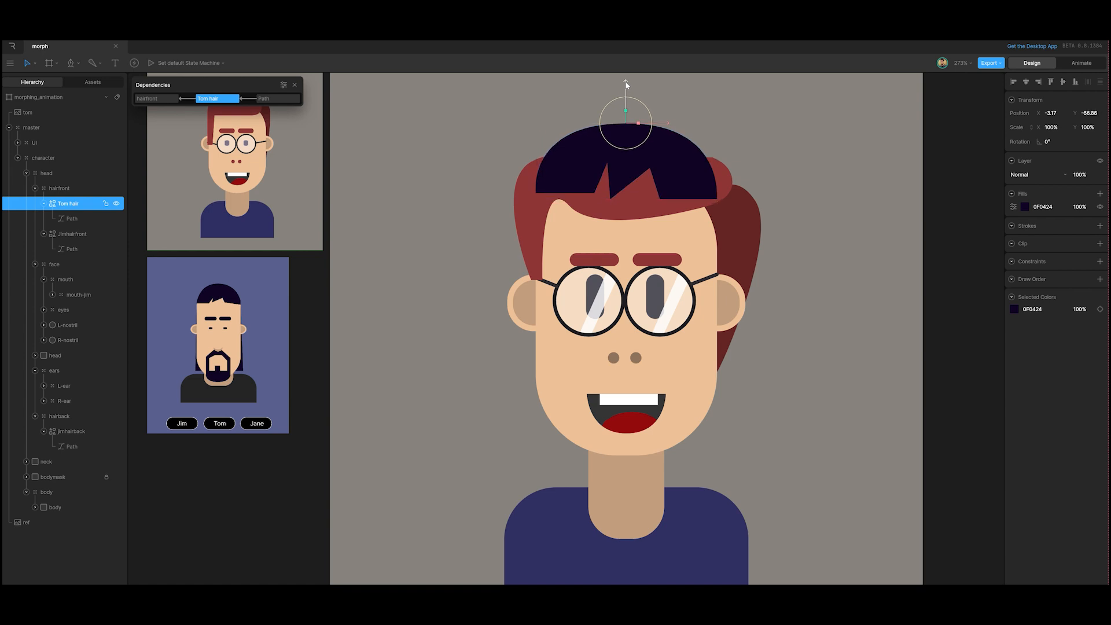
left_click(1082, 63)
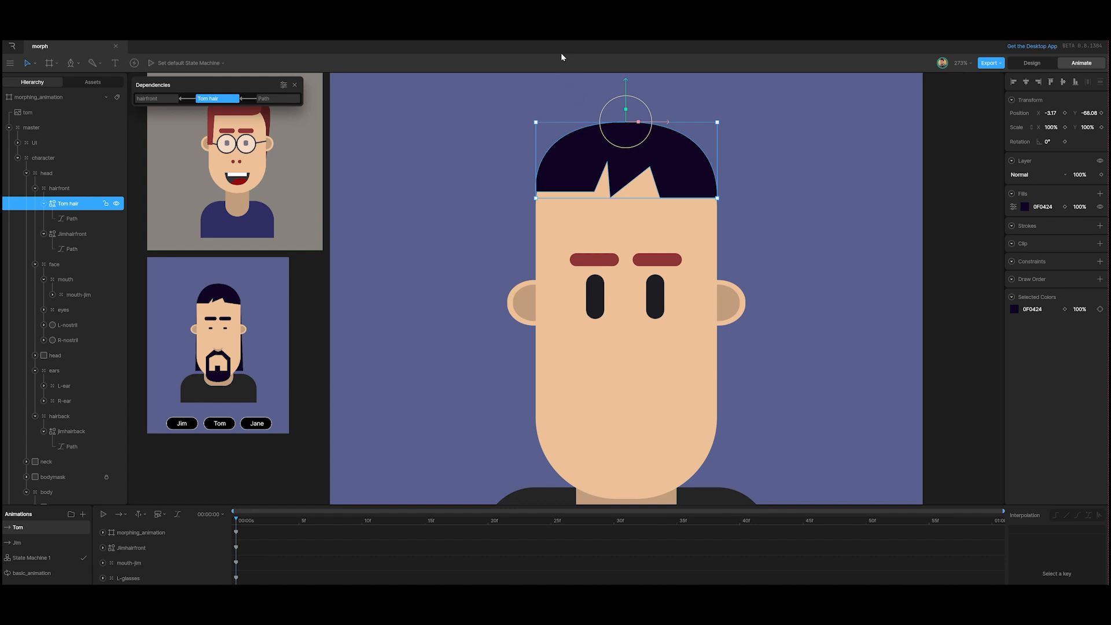
Try to hide Tom hair for Jim by keying its Y scale at 100% in the Tom animation and 0% in Jim.
left_click(1101, 127)
left_click(22, 544)
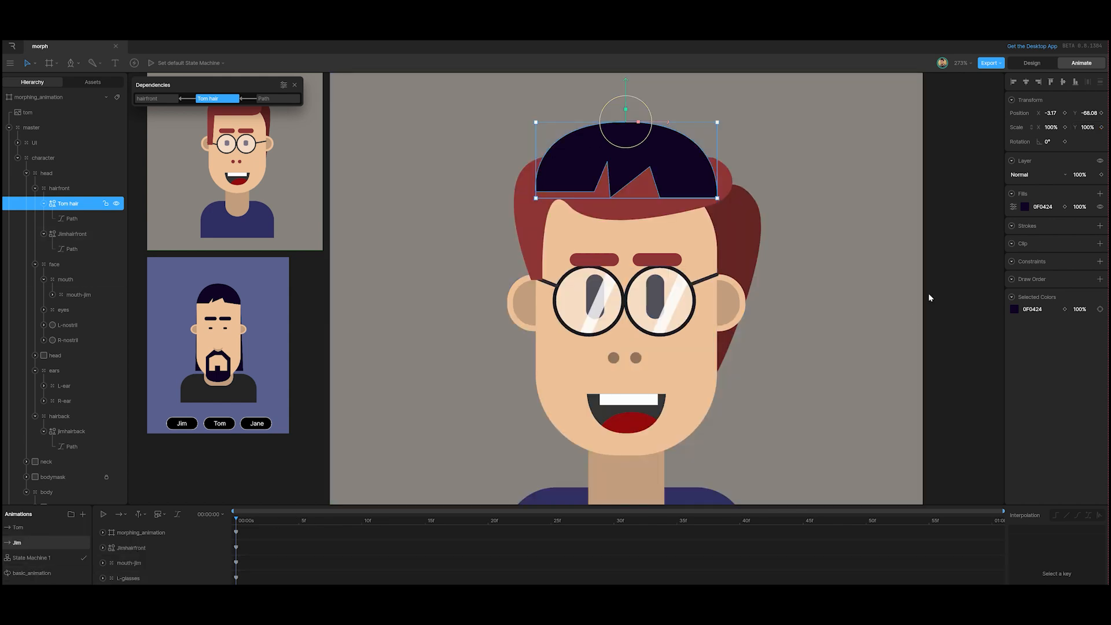
left_click(1101, 127)
left_click(1087, 128)
type("0")
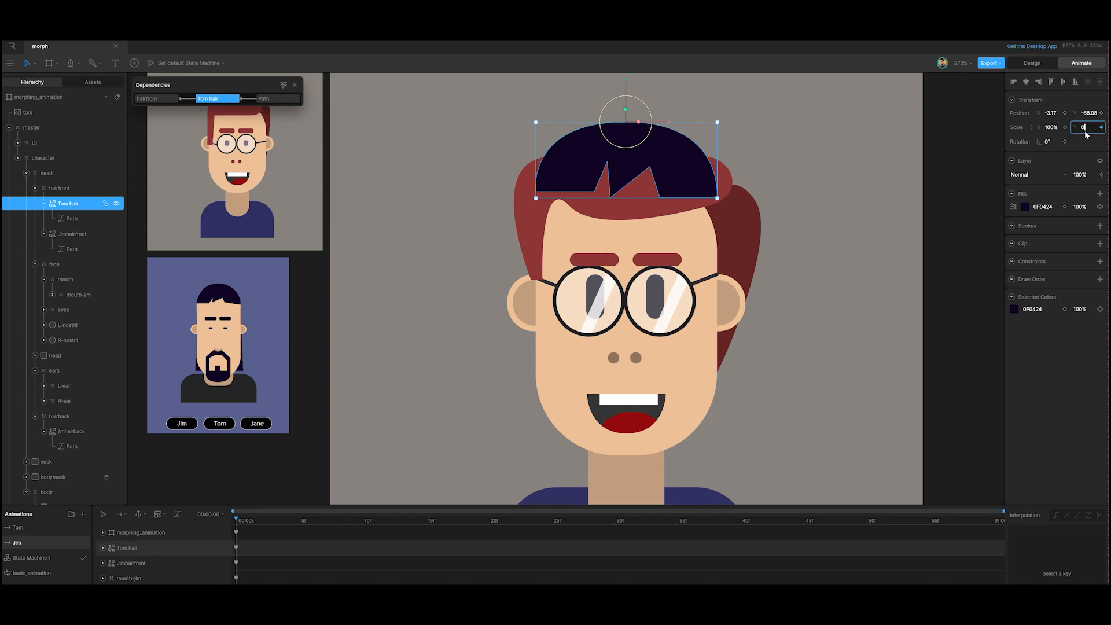
left_click(936, 304)
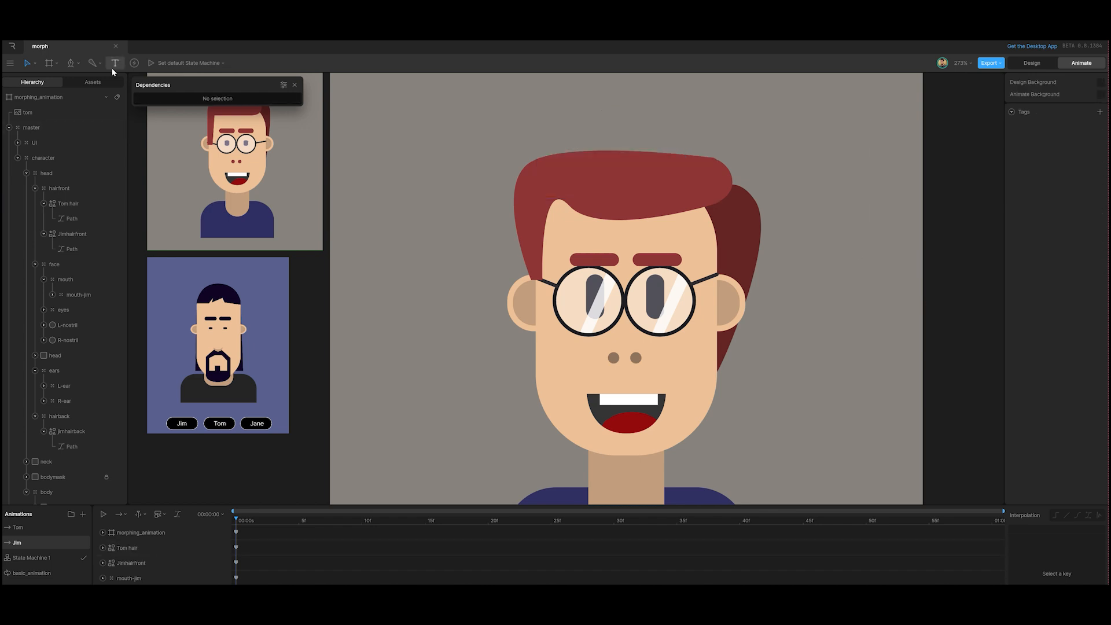
Play the Jim animation, and test the morph in State Machine 1 by switching repeatedly between Tom and Jim on the artboard.
left_click(32, 98)
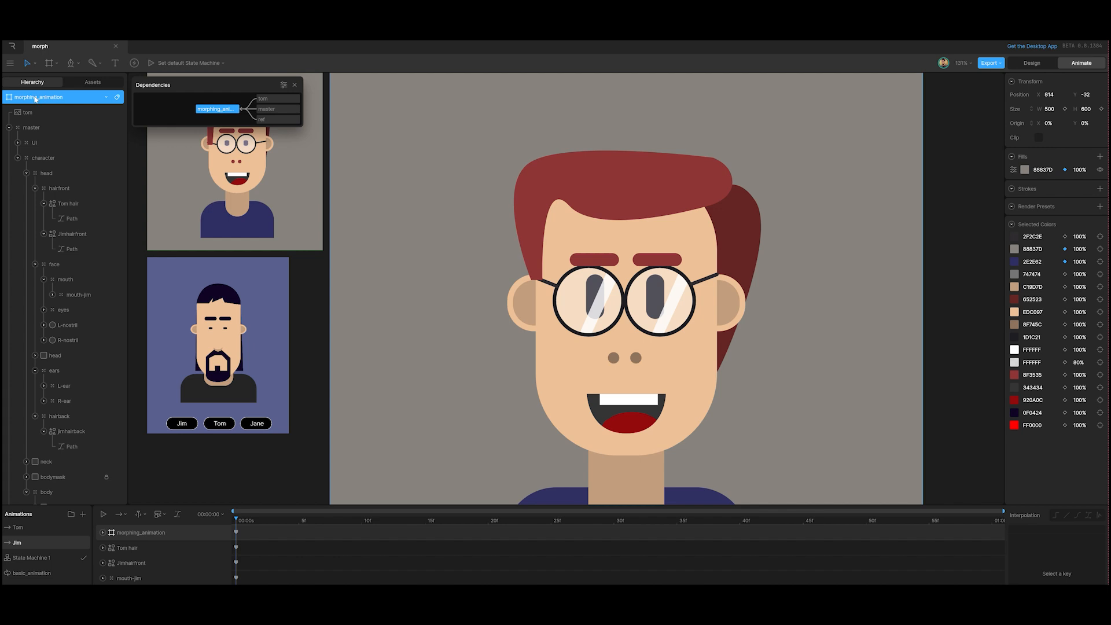
key("f")
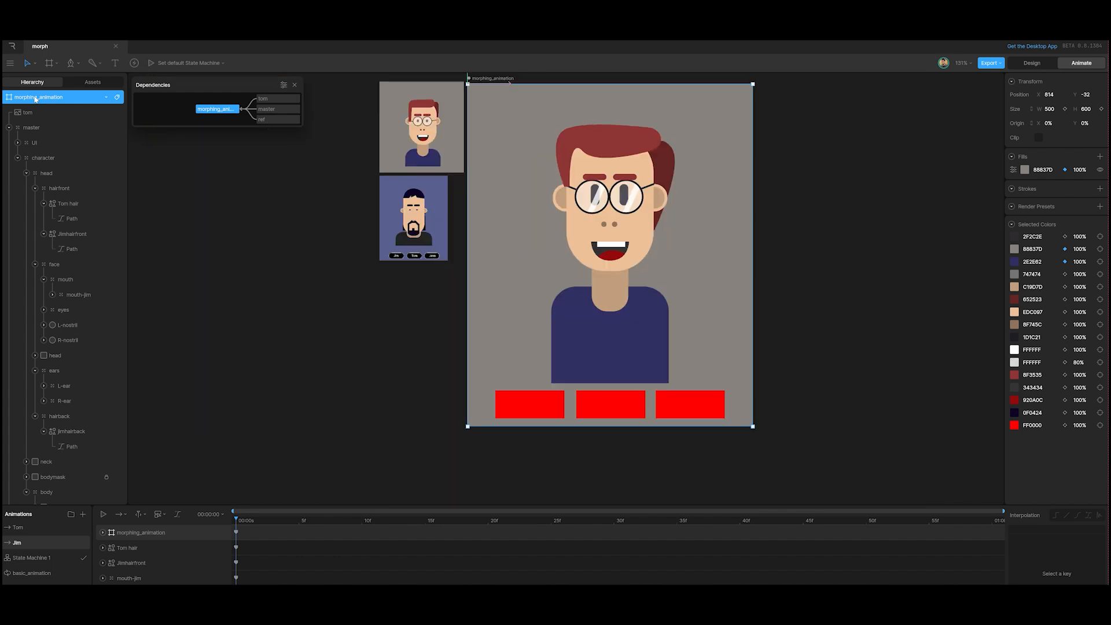
left_click(104, 515)
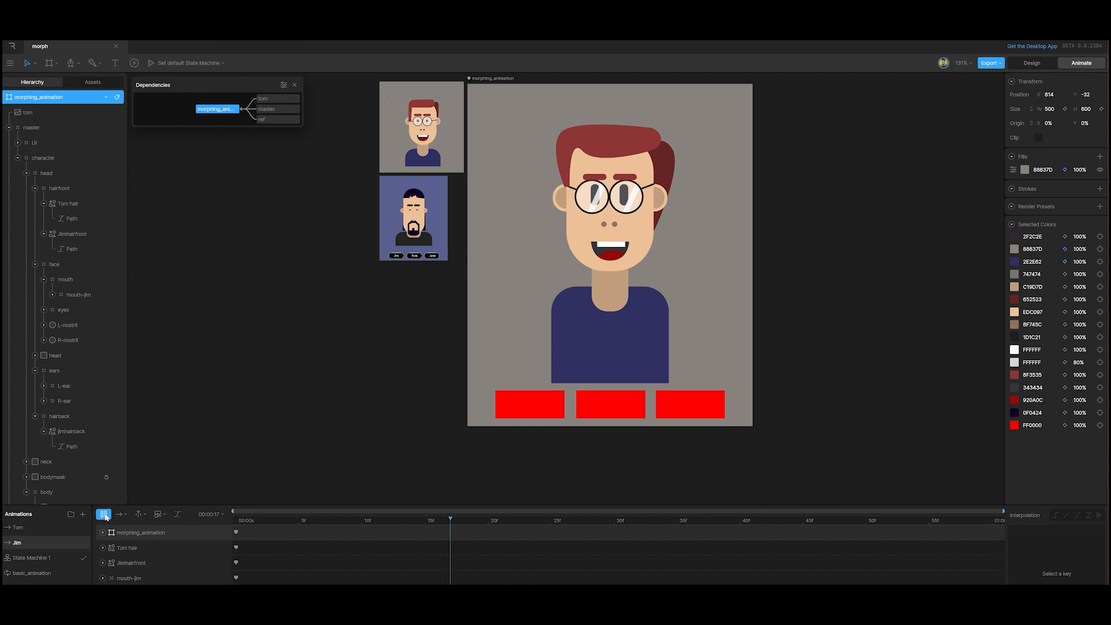
left_click(62, 561)
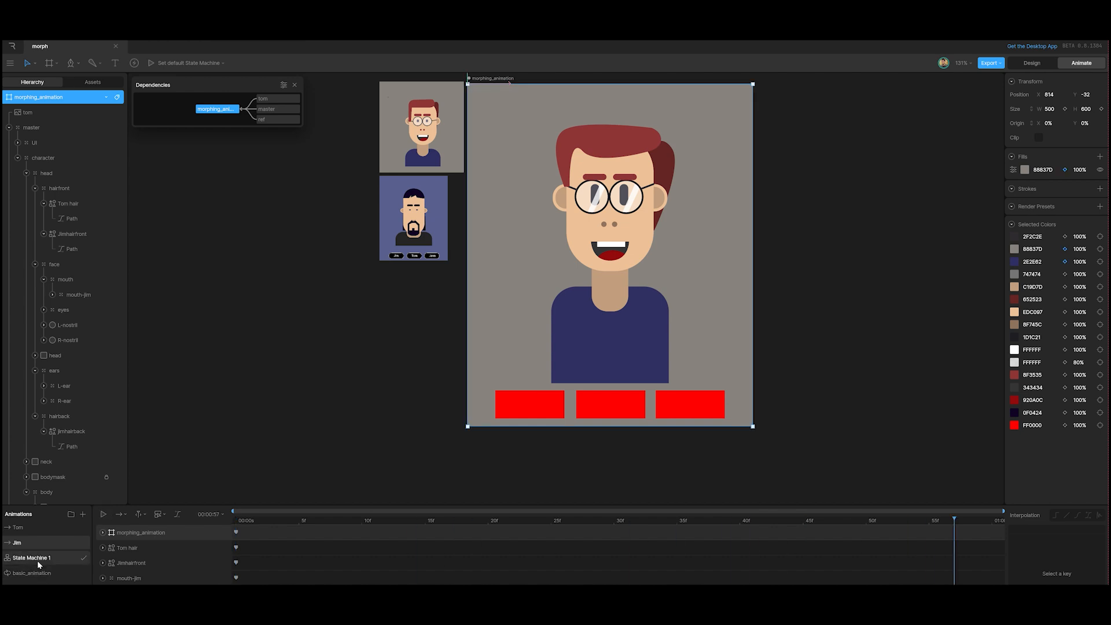
left_click(37, 559)
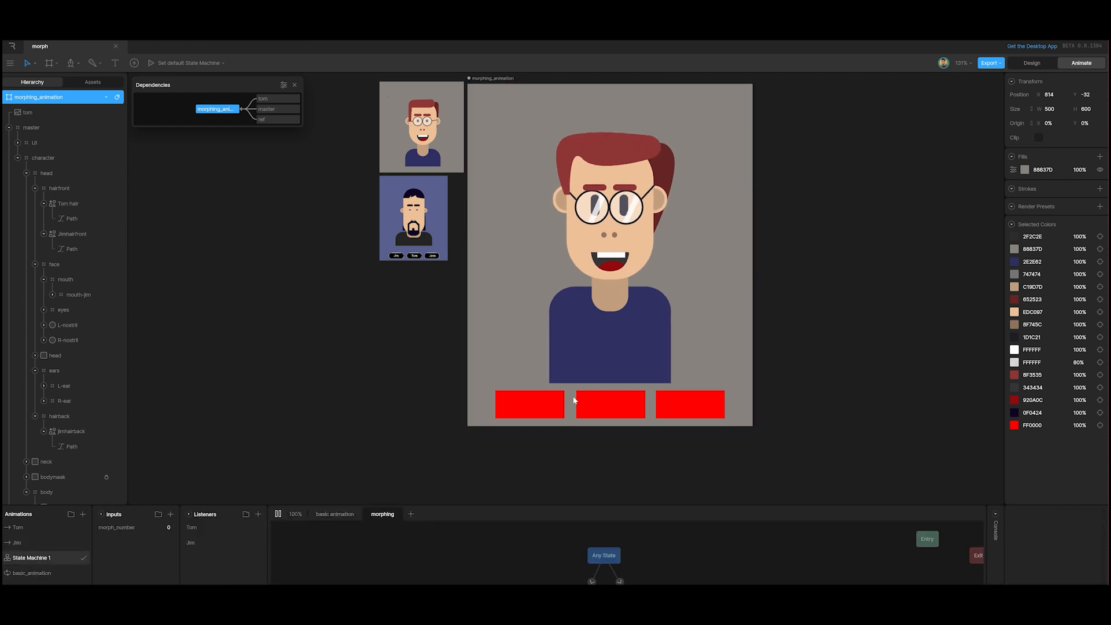
left_click(605, 404)
left_click(530, 407)
left_click(601, 408)
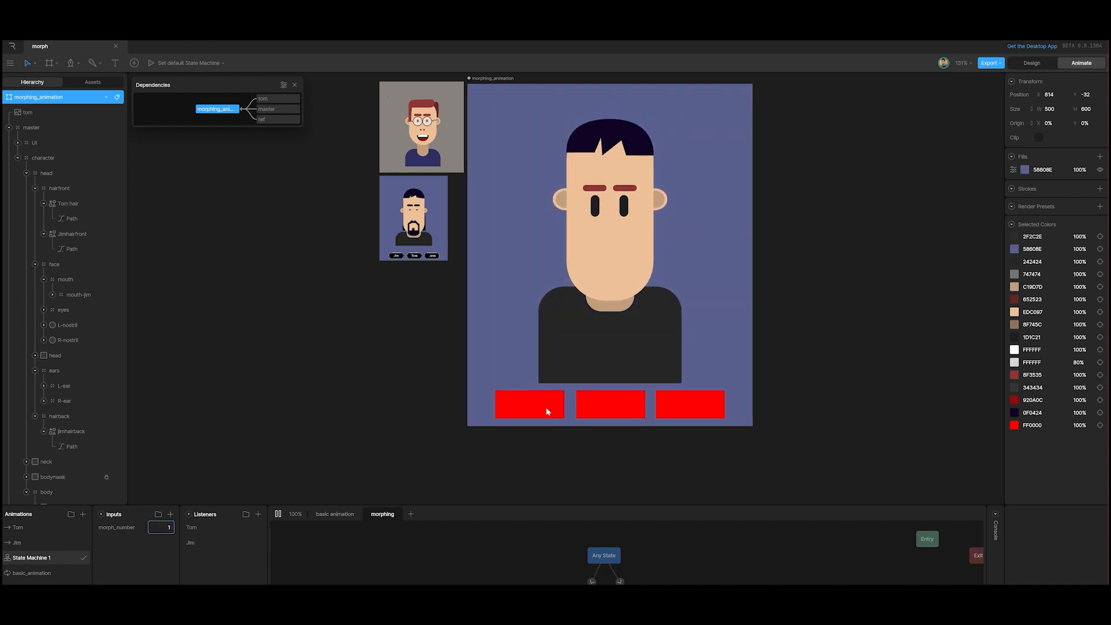
left_click(548, 410)
left_click(605, 414)
left_click(537, 409)
left_click(593, 407)
left_click(524, 412)
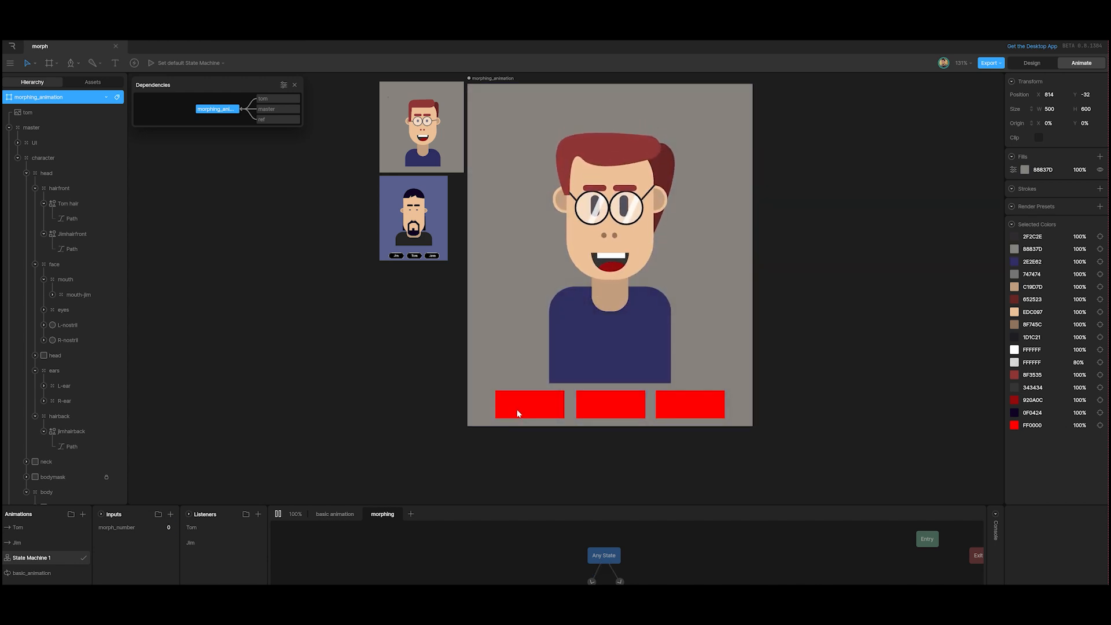
left_click(614, 407)
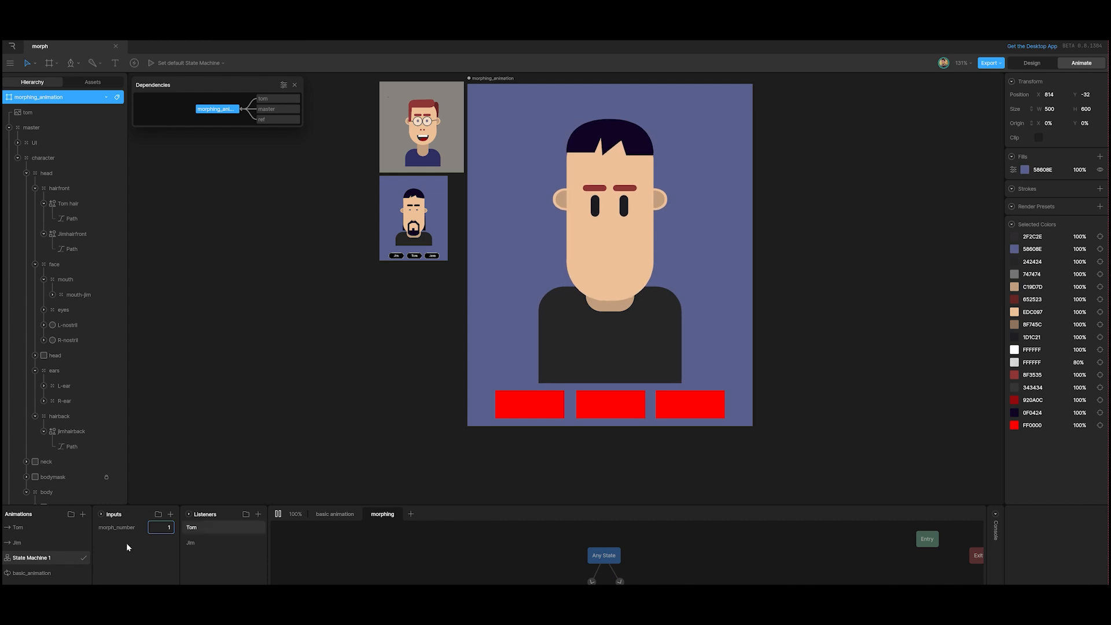
left_click(278, 514)
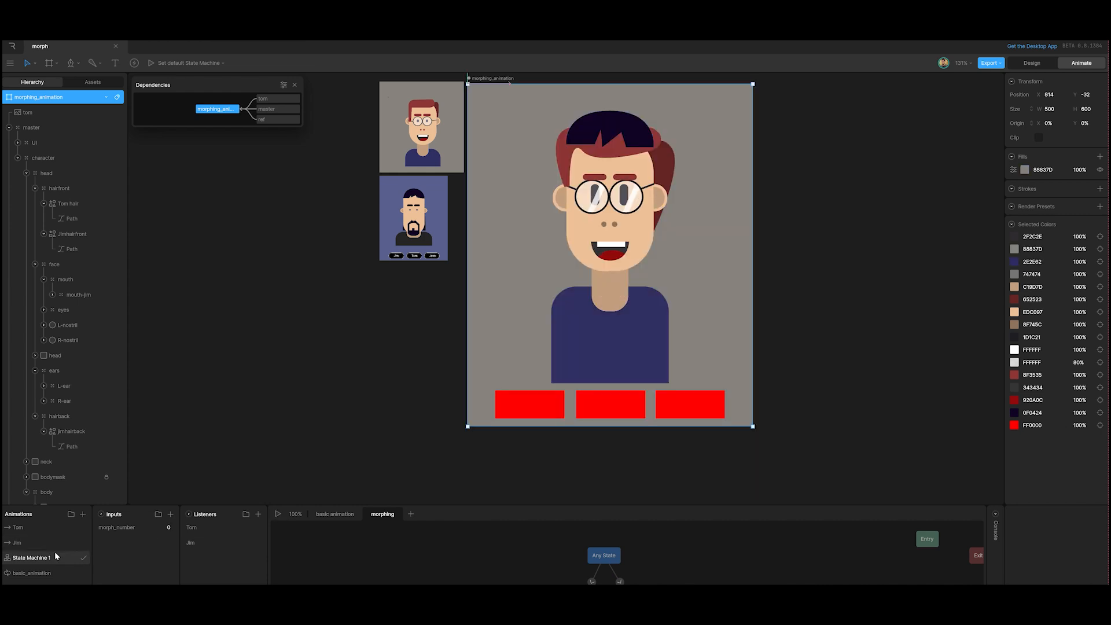
Remove the Y scale keys of Tom hair at frame 0 from both the Tom and Jim animations.
left_click(30, 528)
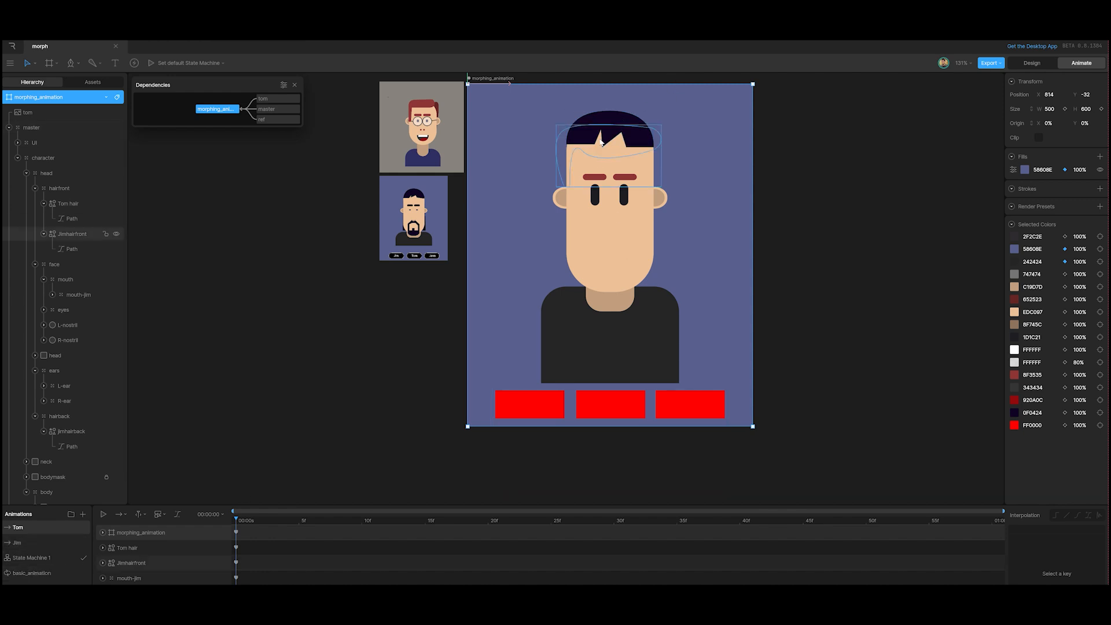
left_click(68, 203)
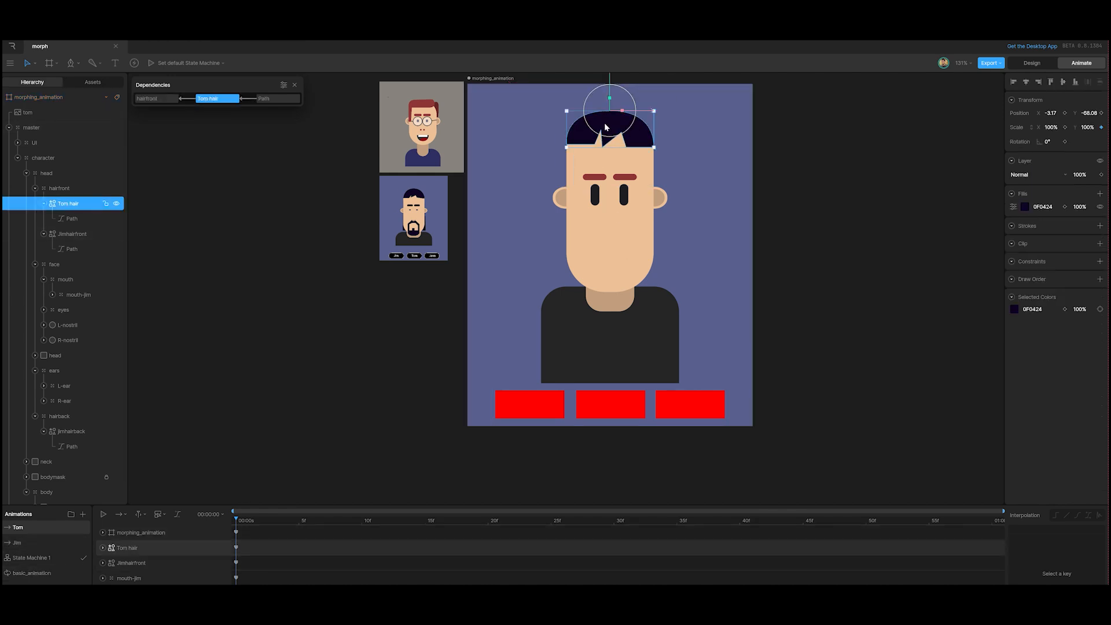
left_click(1102, 127)
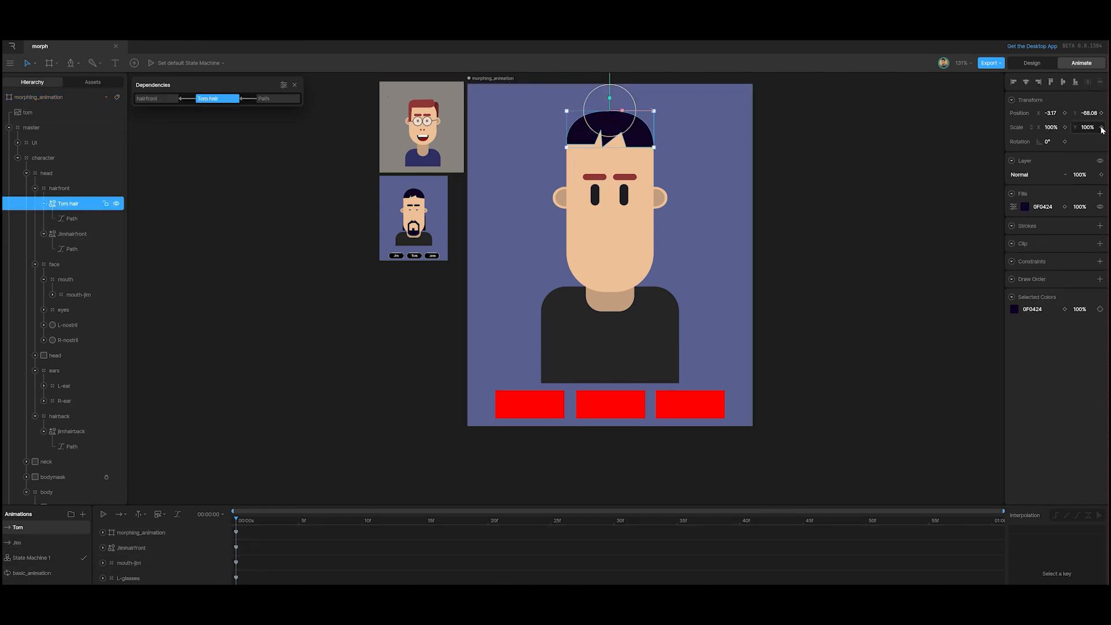
left_click(23, 542)
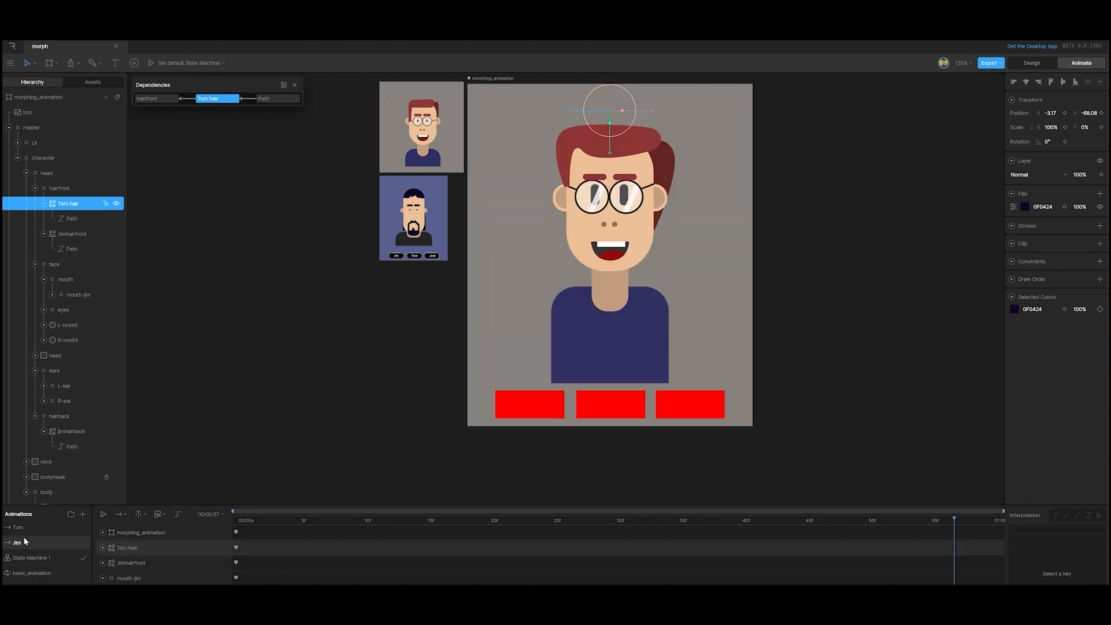
left_click(1101, 127)
left_click_drag(956, 521, 193, 553)
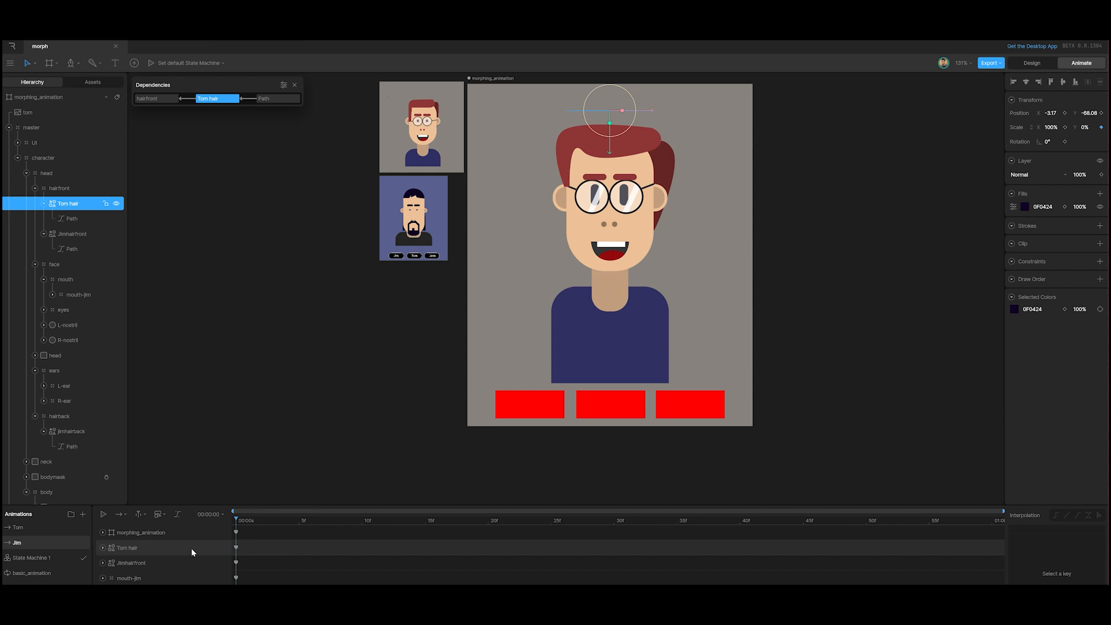
left_click(1102, 128)
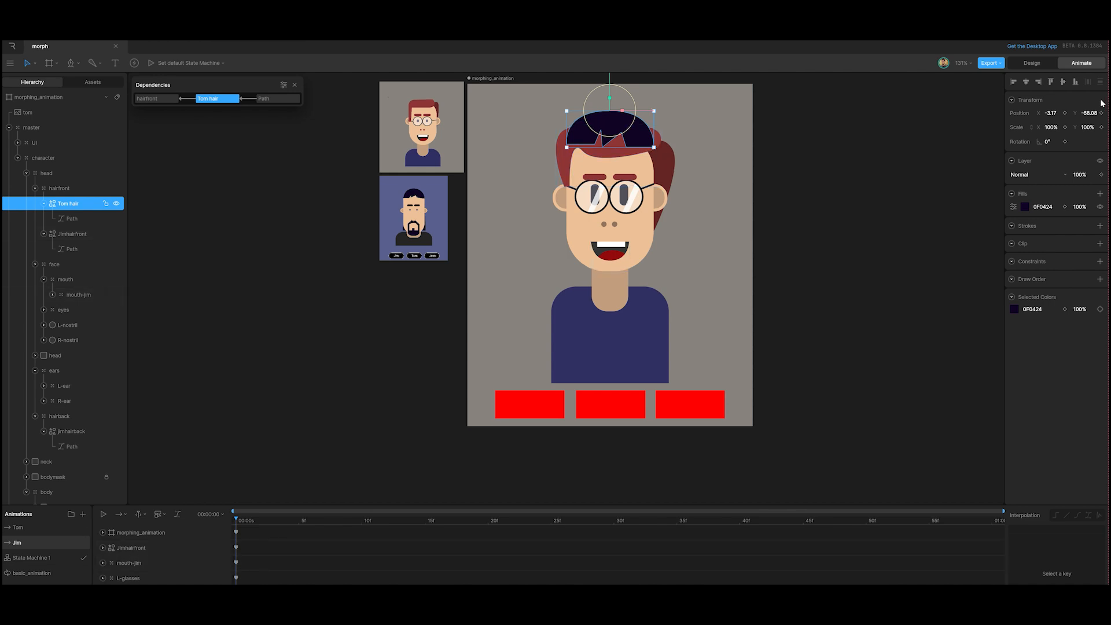
Key the layer opacity of Tom hair at 0% in the Jim animation and 100% in the Tom animation.
left_click(1103, 175)
left_click(1083, 176)
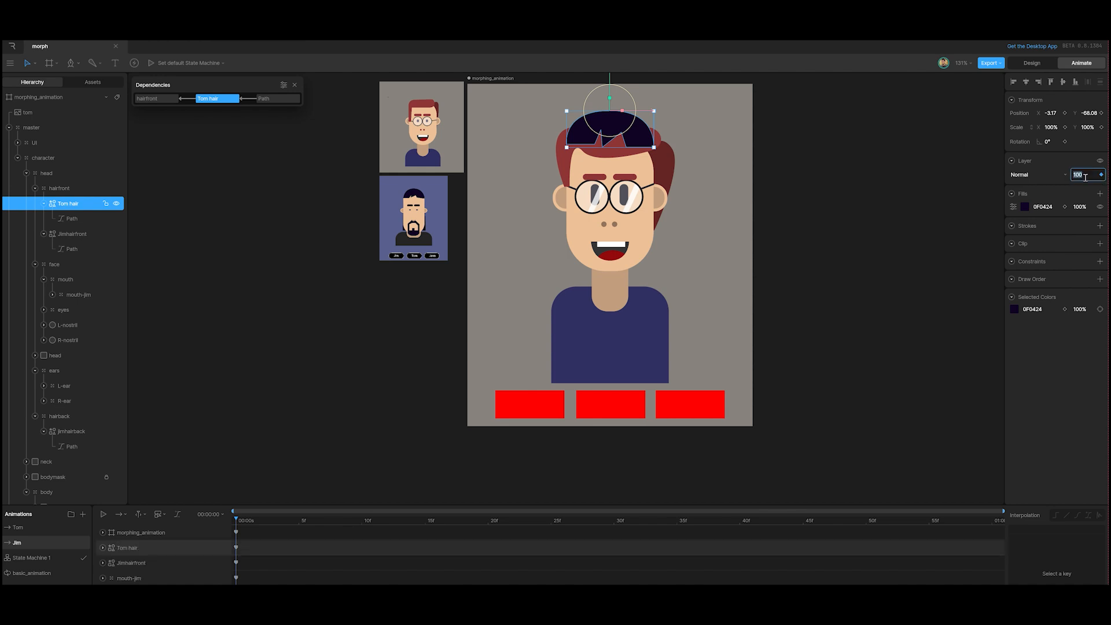
type("0")
key("Return")
left_click(25, 528)
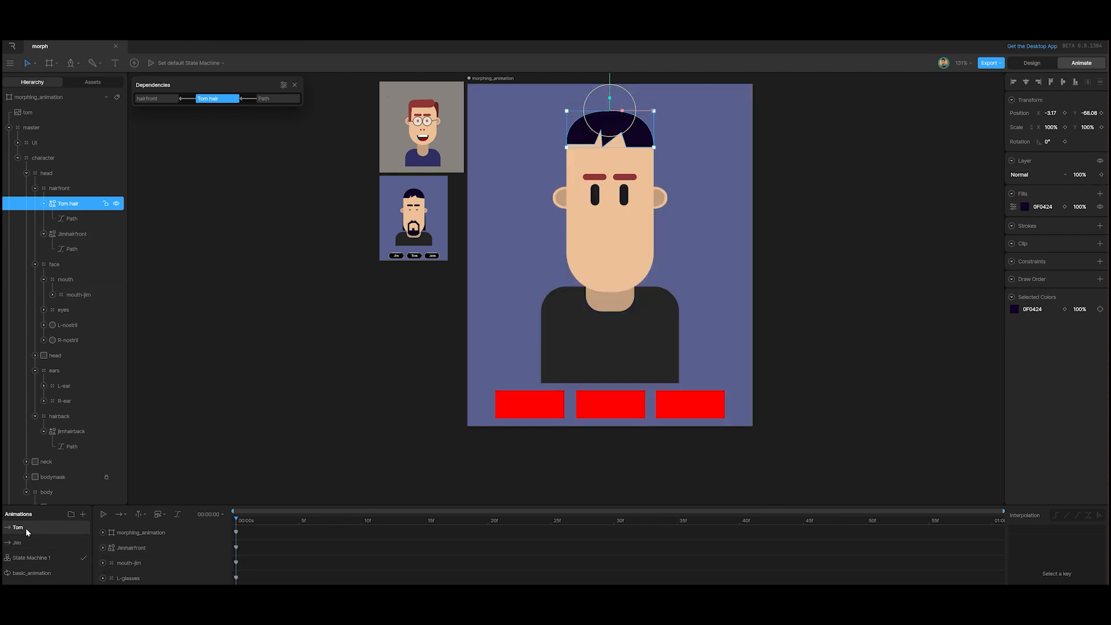
left_click(1102, 175)
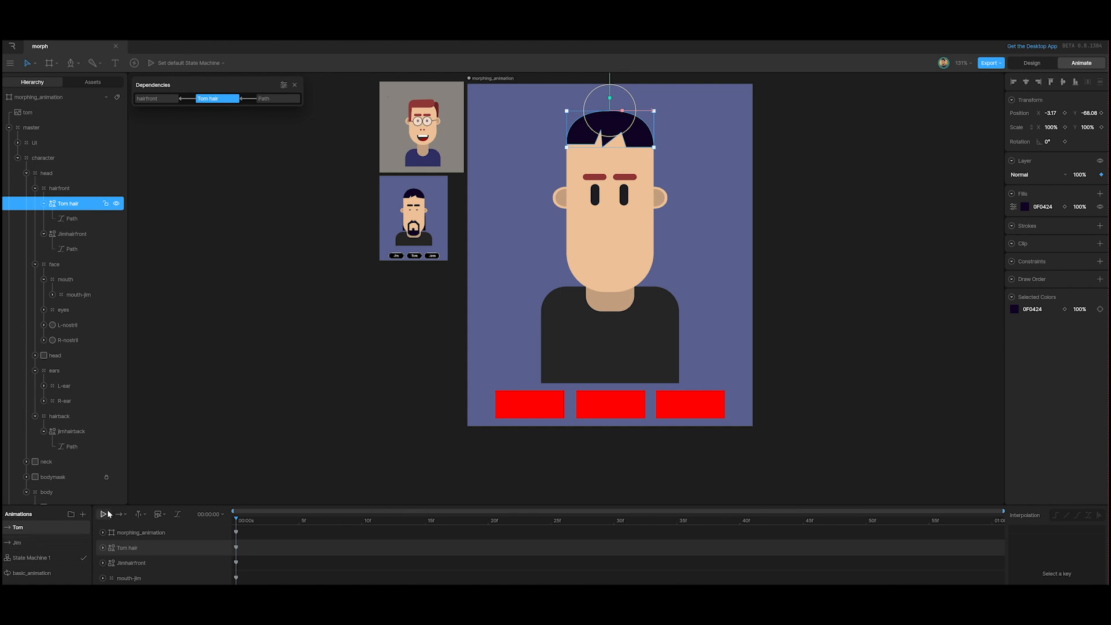
Run State Machine 1 and morph back and forth between Tom and Jim to check the opacity-based hair change.
left_click(47, 559)
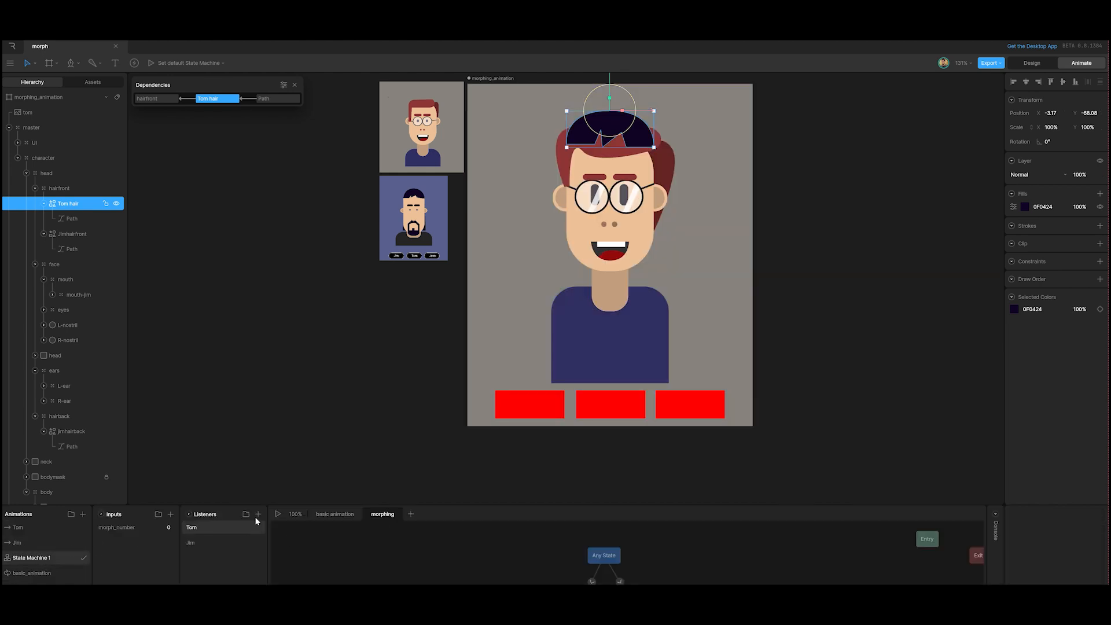
left_click(278, 514)
left_click(604, 416)
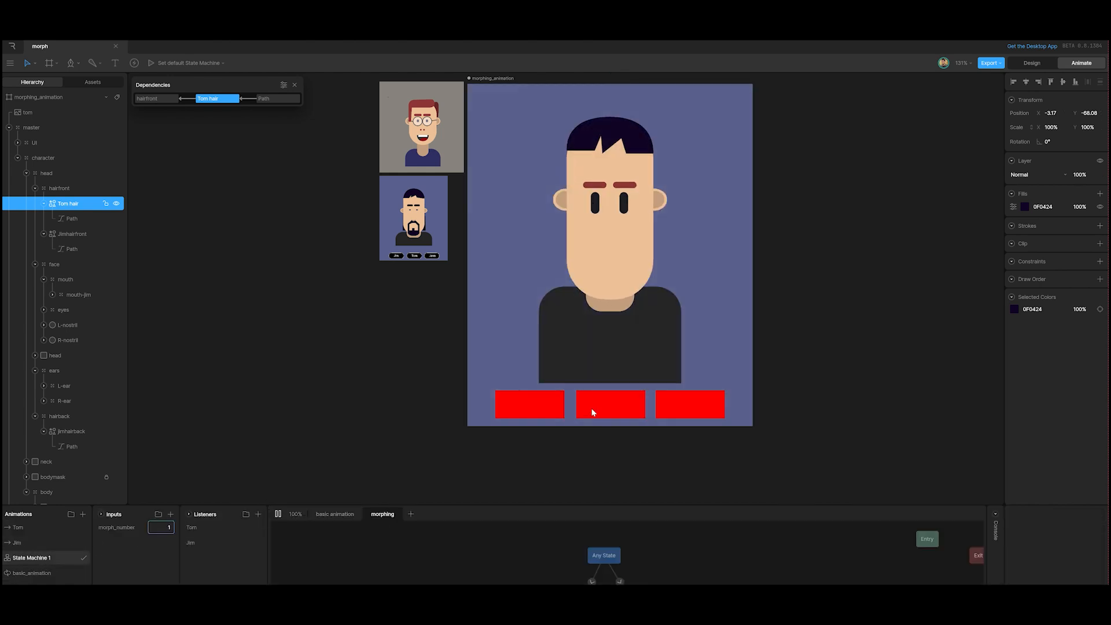
left_click(533, 403)
left_click(612, 408)
left_click(546, 409)
left_click(601, 411)
left_click(541, 408)
left_click(605, 402)
left_click(529, 413)
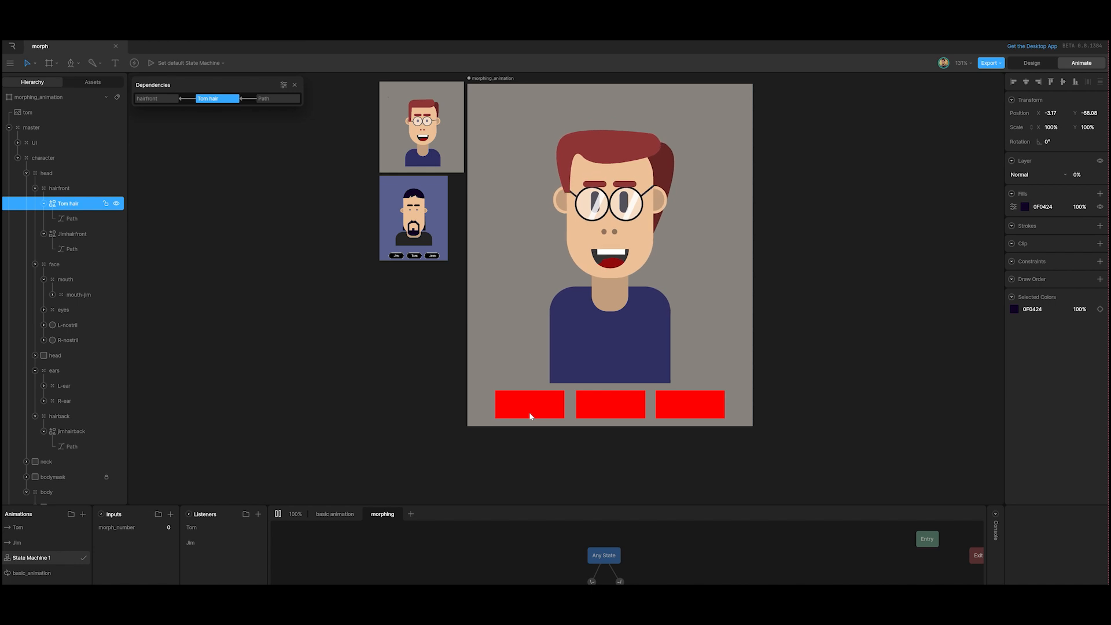
left_click(609, 399)
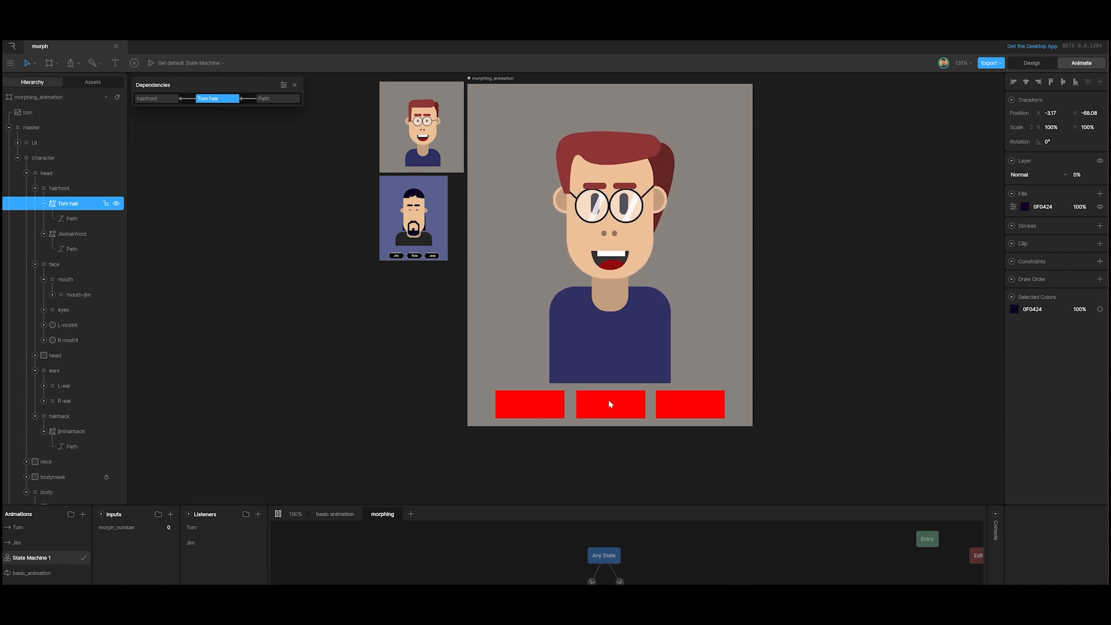
left_click(1030, 65)
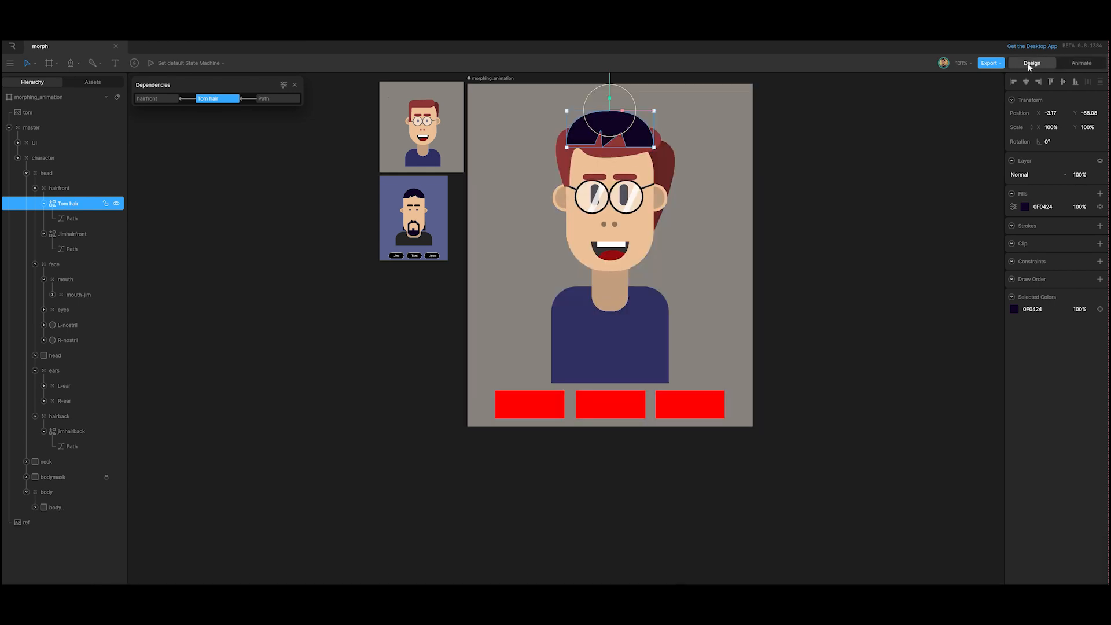
left_click(1079, 64)
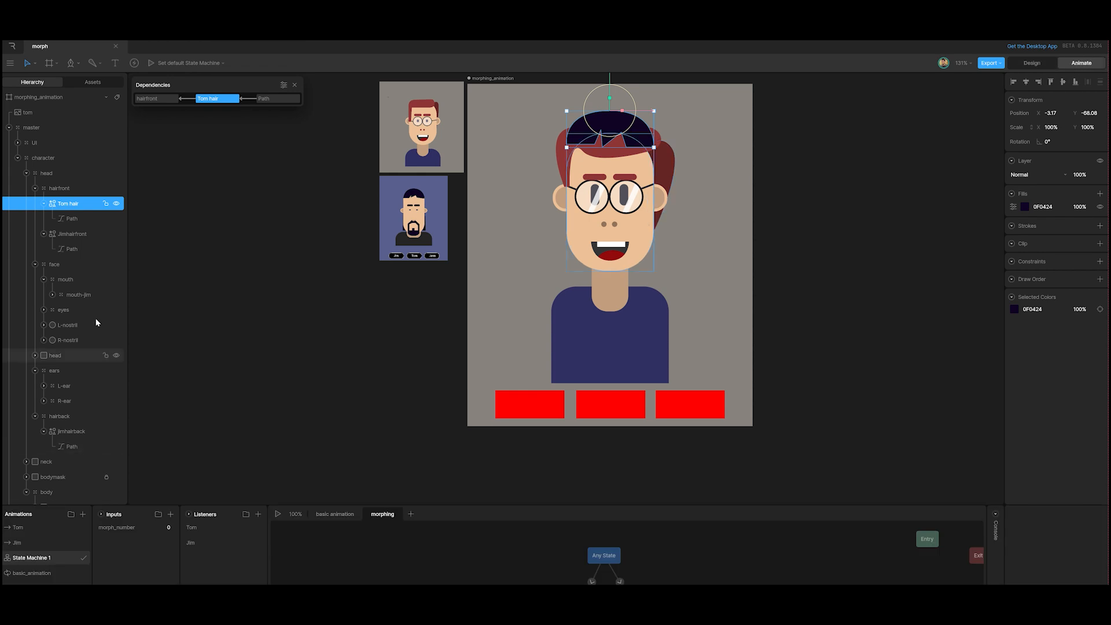
In the Tom animation, draw a closed seven-point beard shape over the chin with the Pen tool and finish editing it.
left_click(16, 528)
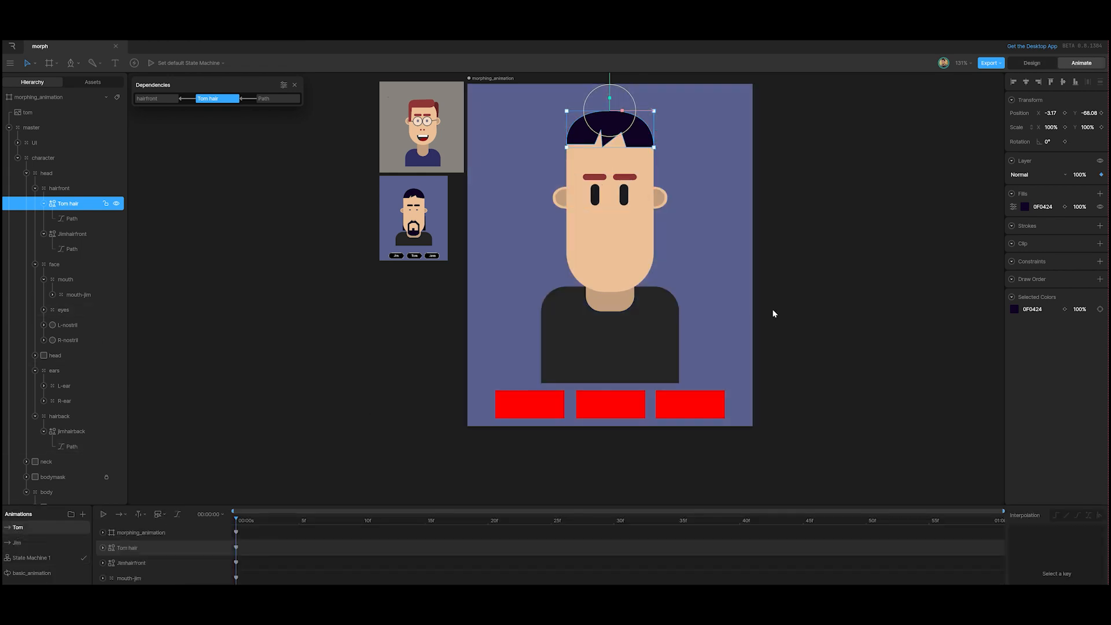
left_click(818, 304)
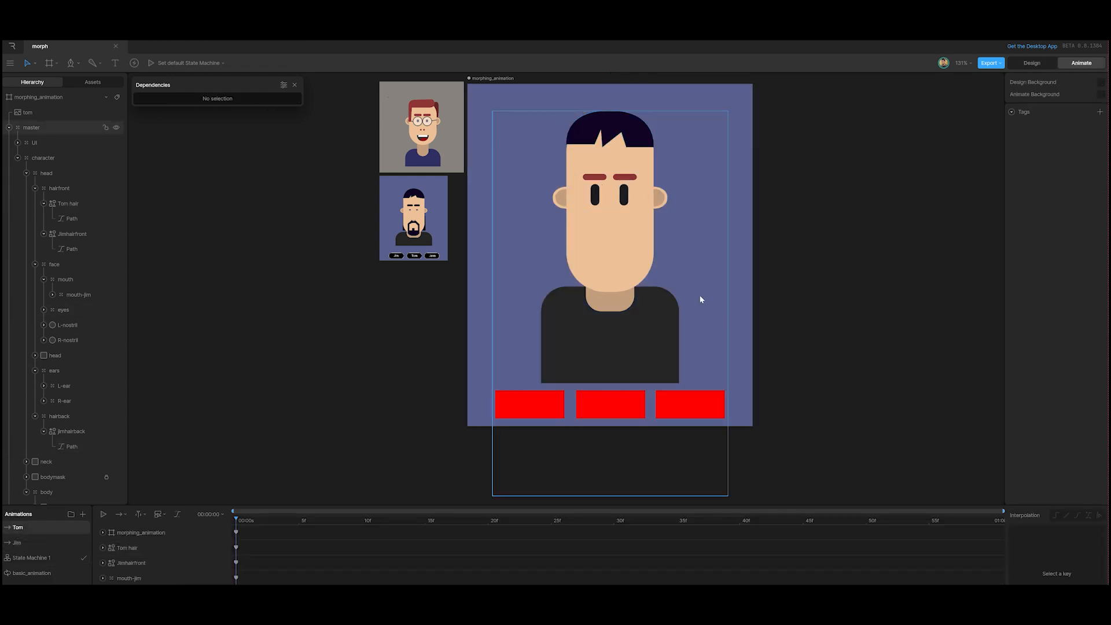
scroll(610, 271, "up", 5)
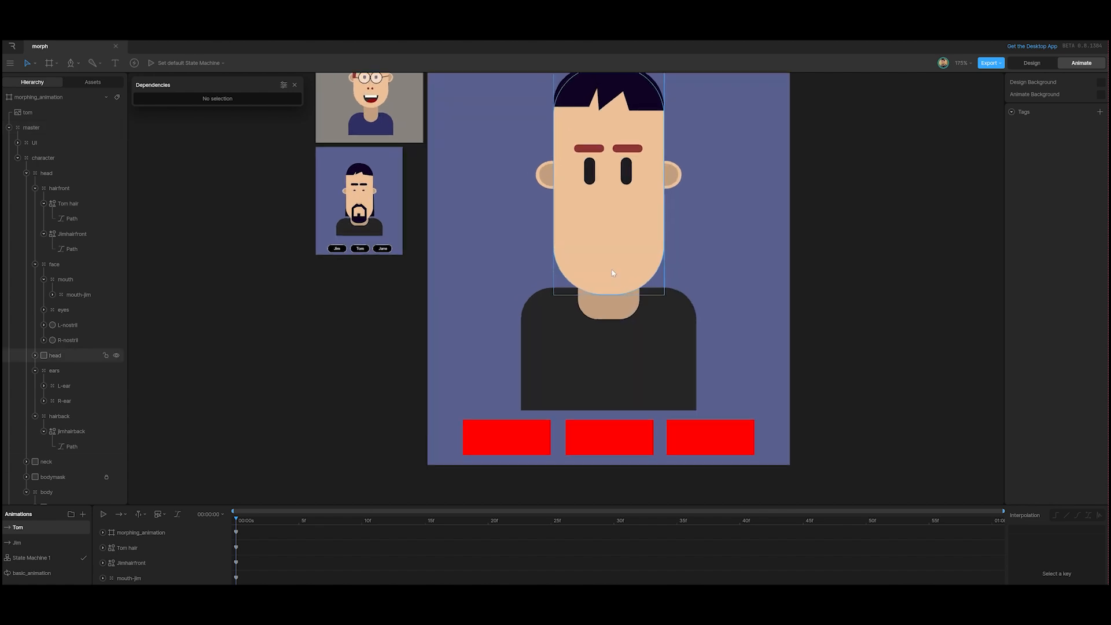
scroll(608, 264, "up", 2)
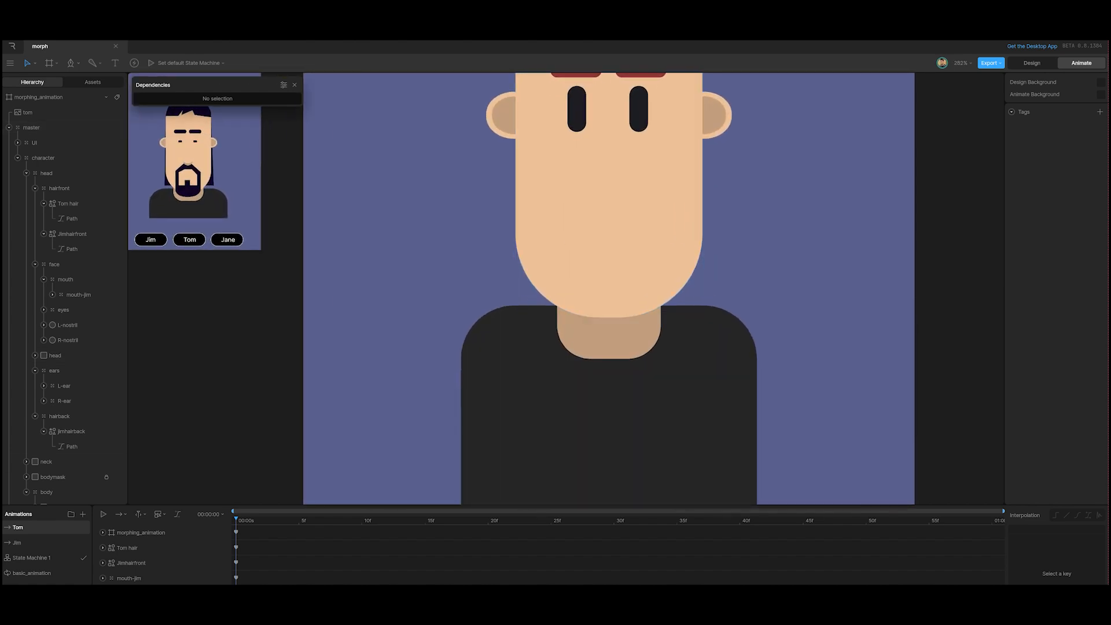
left_click(70, 62)
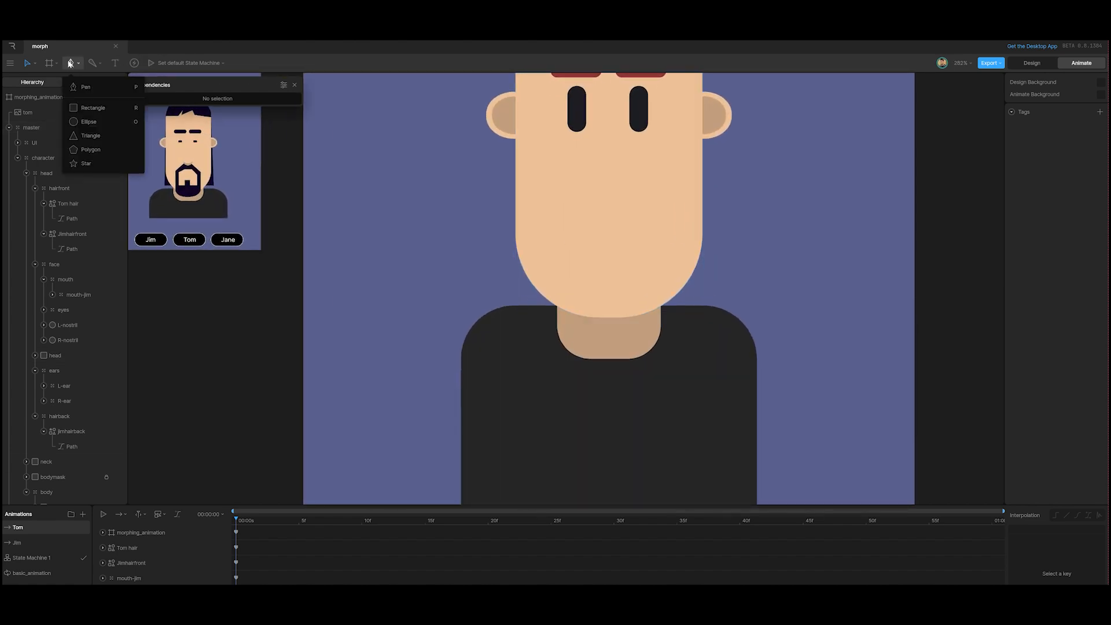
left_click(86, 88)
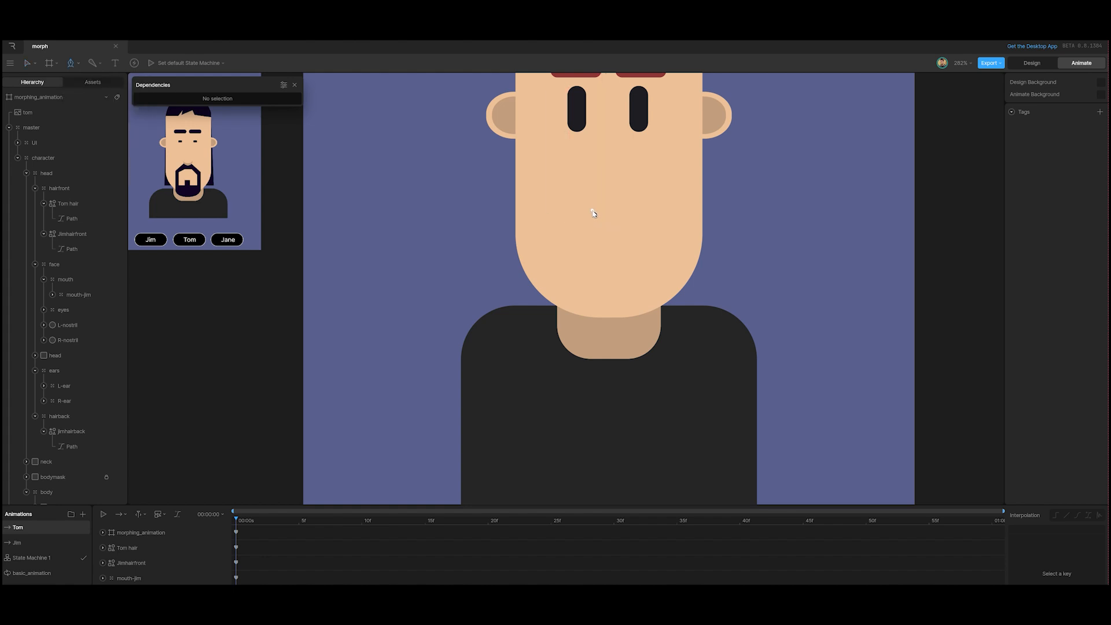
left_click(591, 211)
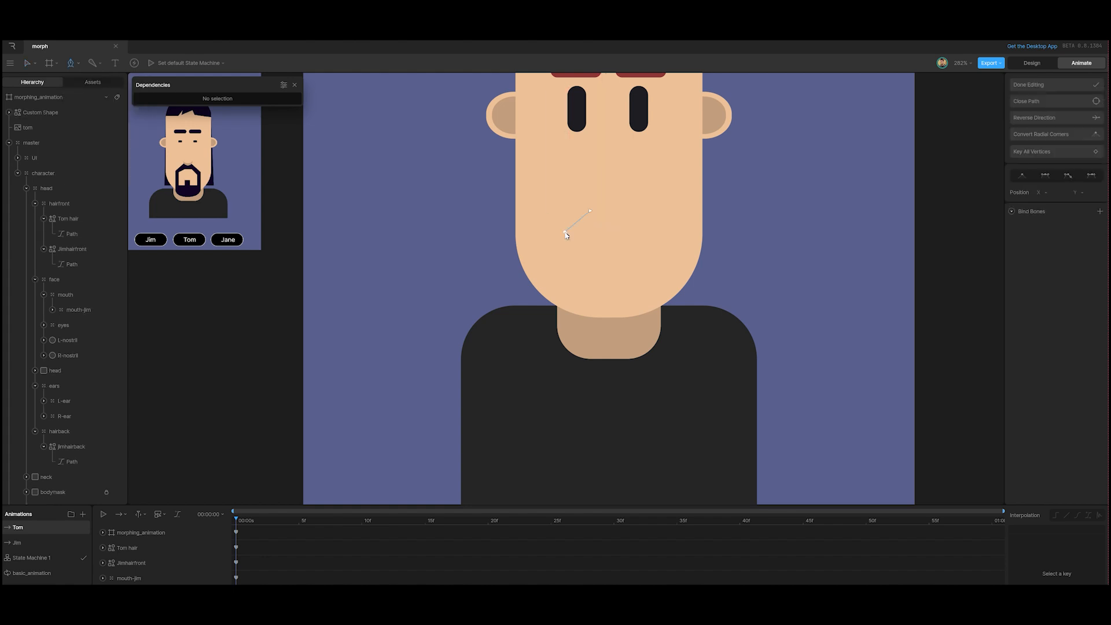
left_click(566, 233)
left_click(568, 318)
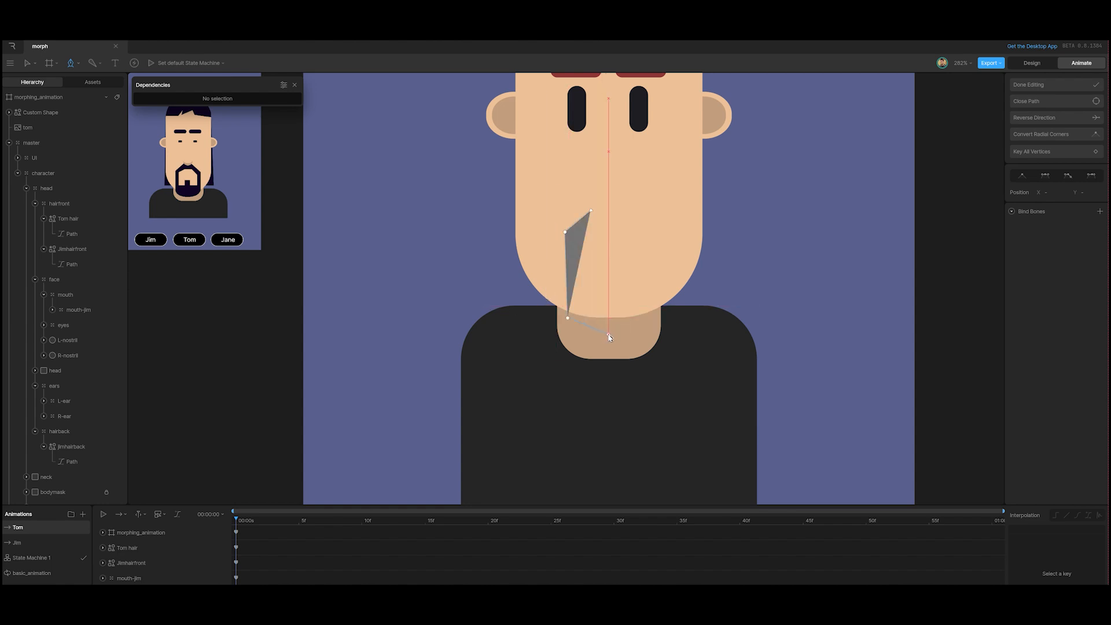
left_click(609, 335)
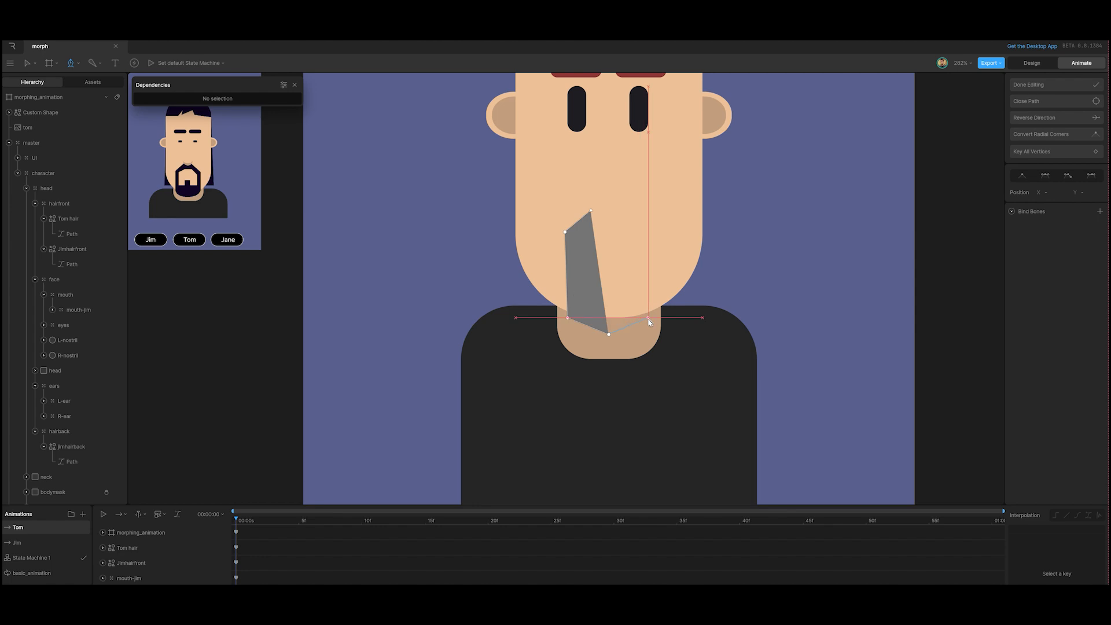
left_click(649, 319)
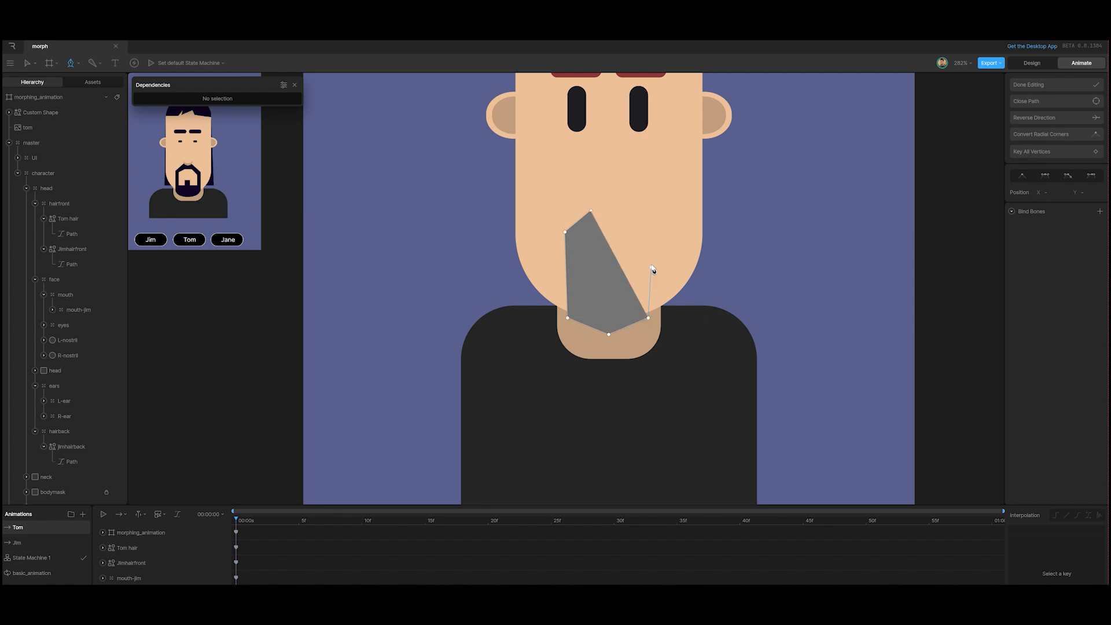
left_click(649, 233)
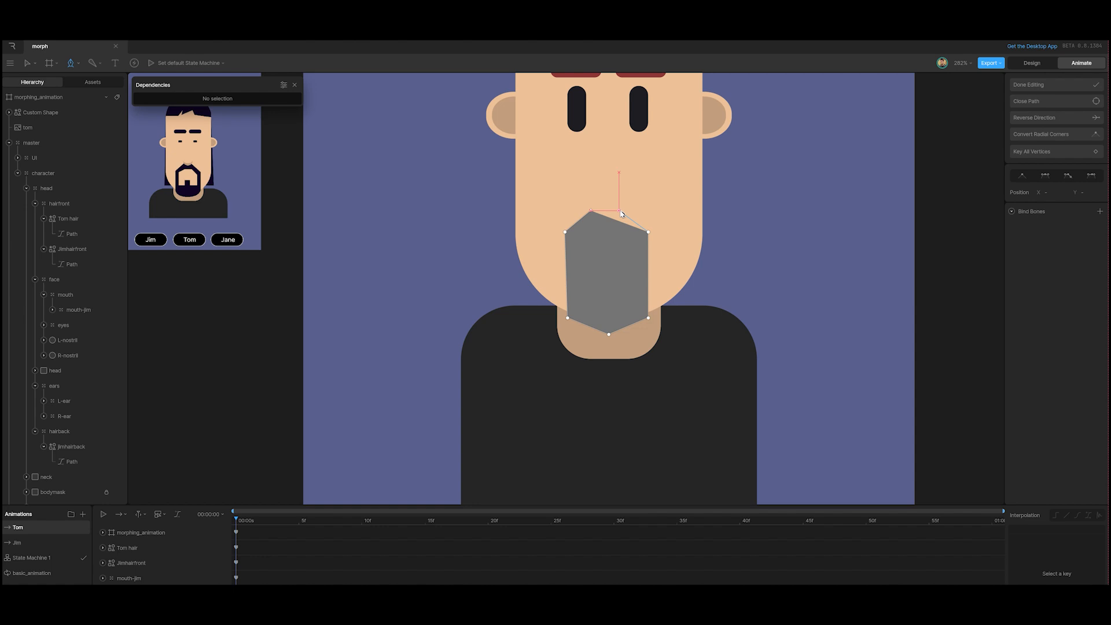
left_click(620, 212)
left_click(592, 211)
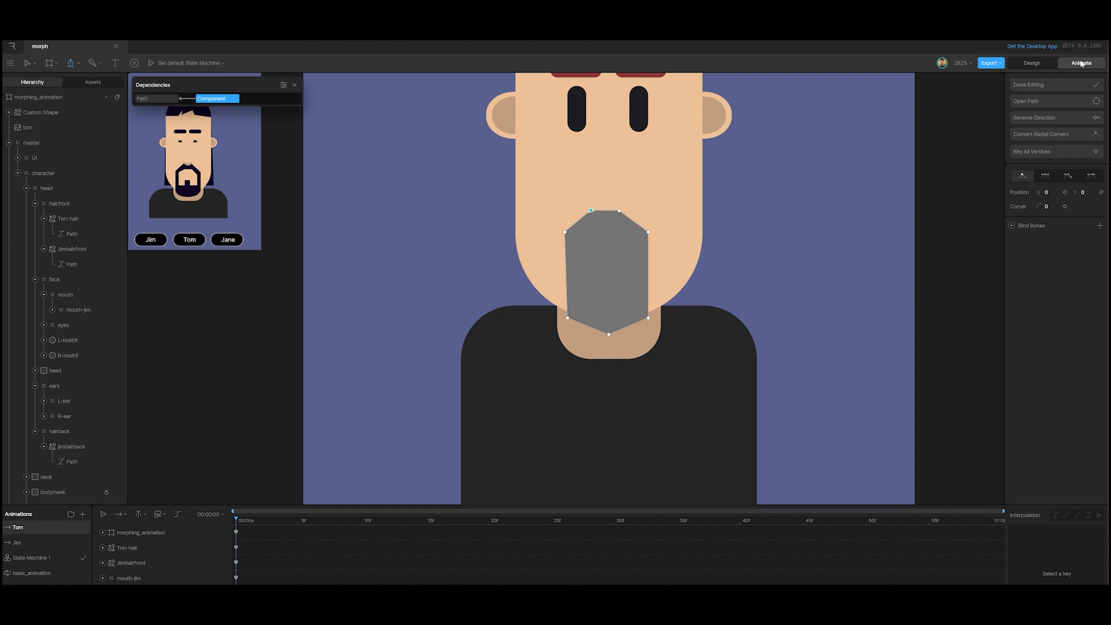
left_click(1056, 85)
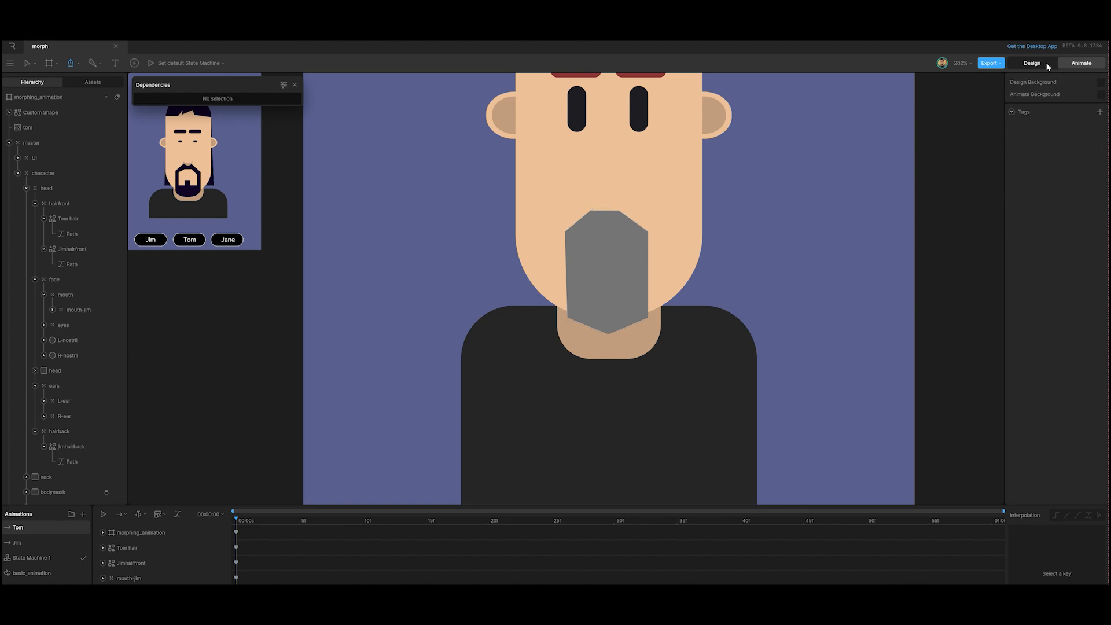
In Design mode, fill the new beard shape with colour 0F0424 sampled from the beard in the Tom reference picture.
left_click(1048, 66)
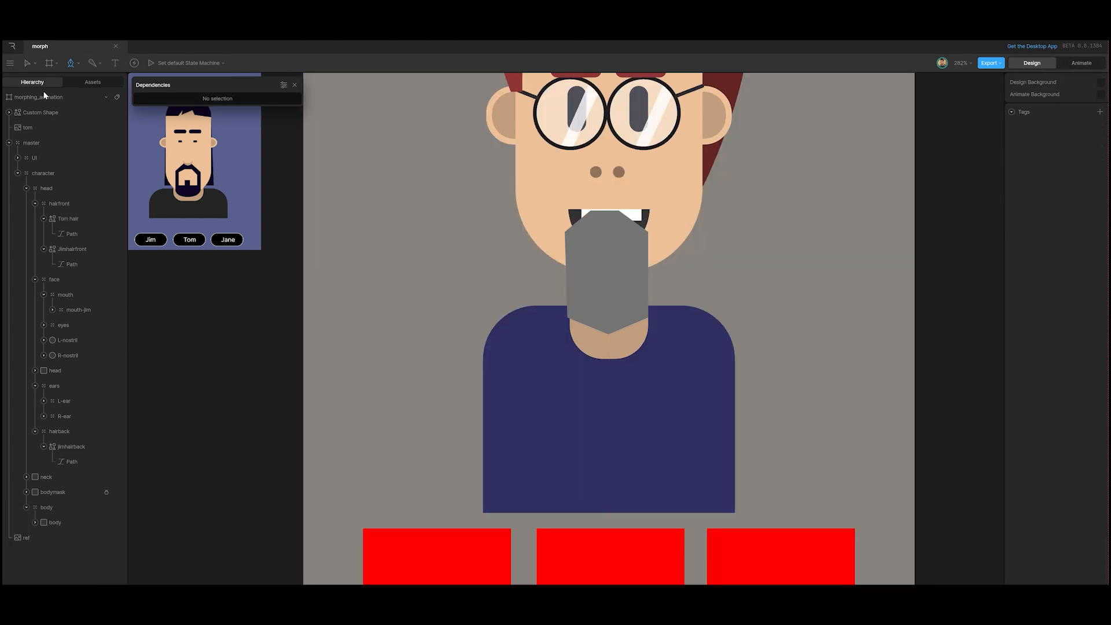
left_click(29, 63)
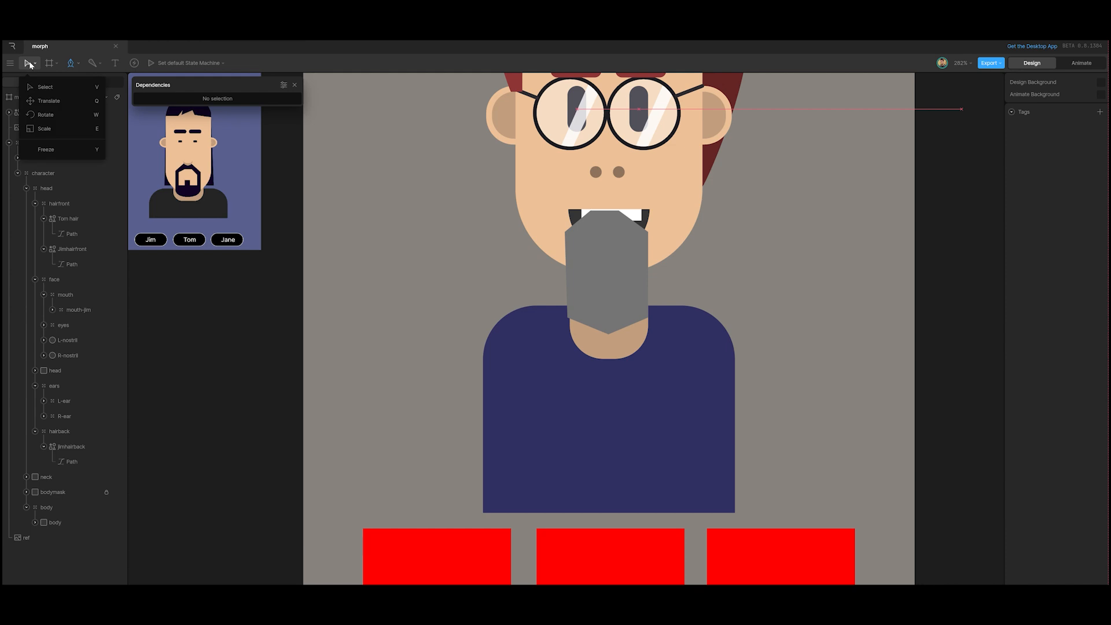
left_click(45, 87)
left_click(621, 301)
left_click(623, 304)
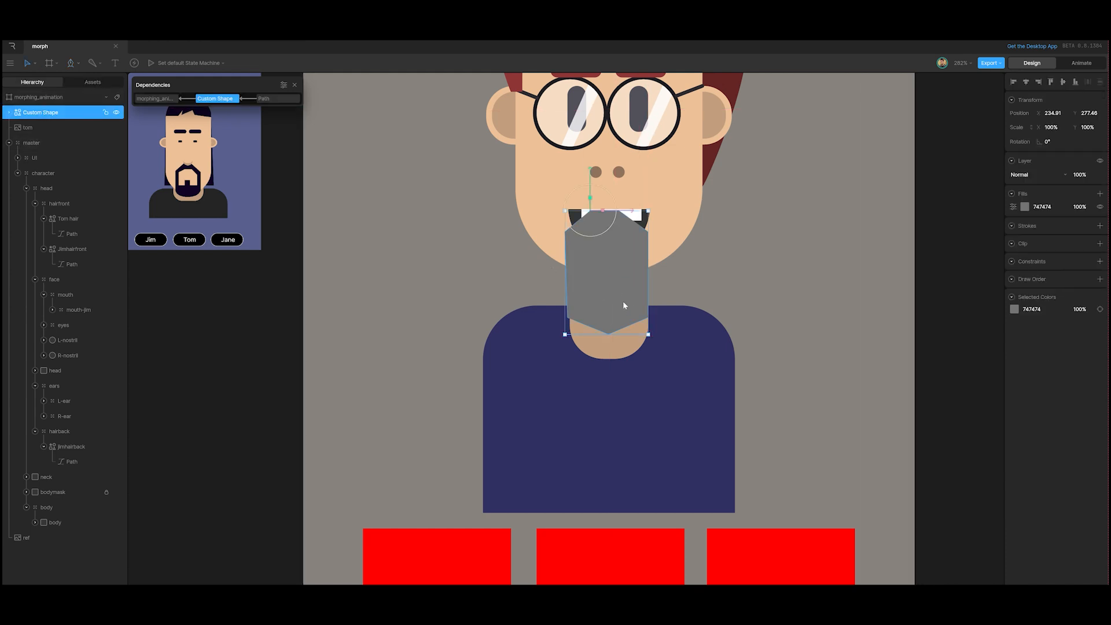
left_click(1025, 207)
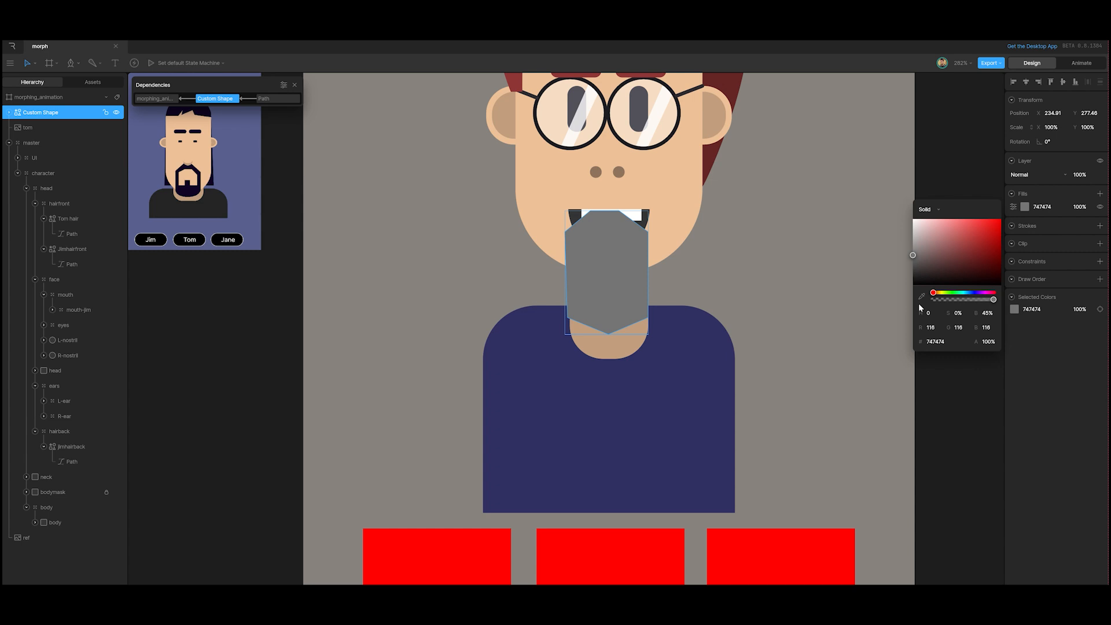
left_click(922, 298)
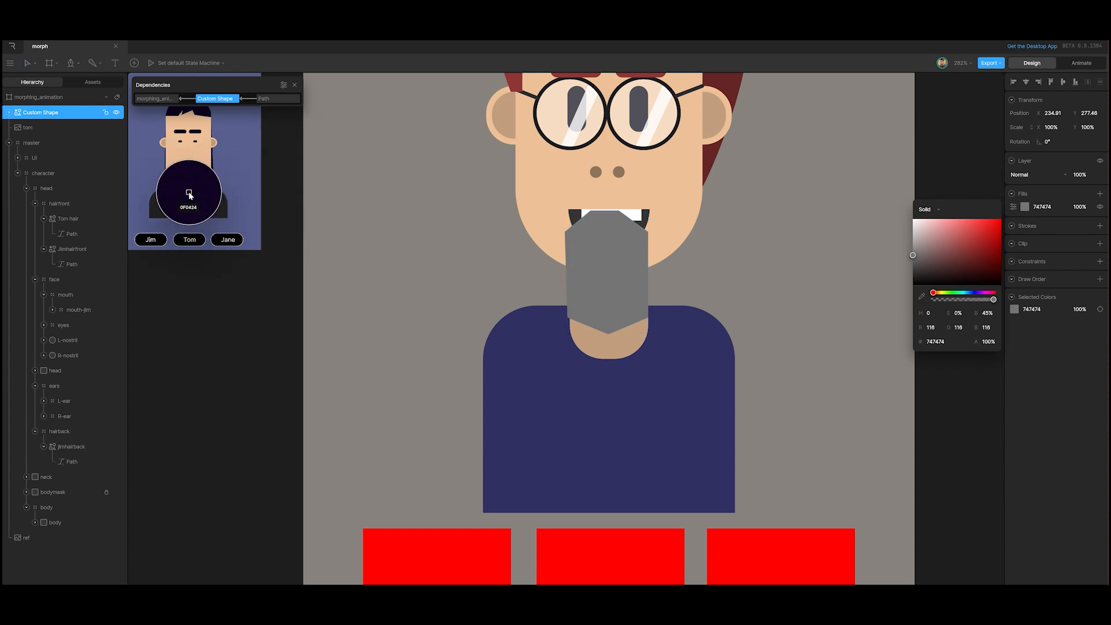
left_click(191, 189)
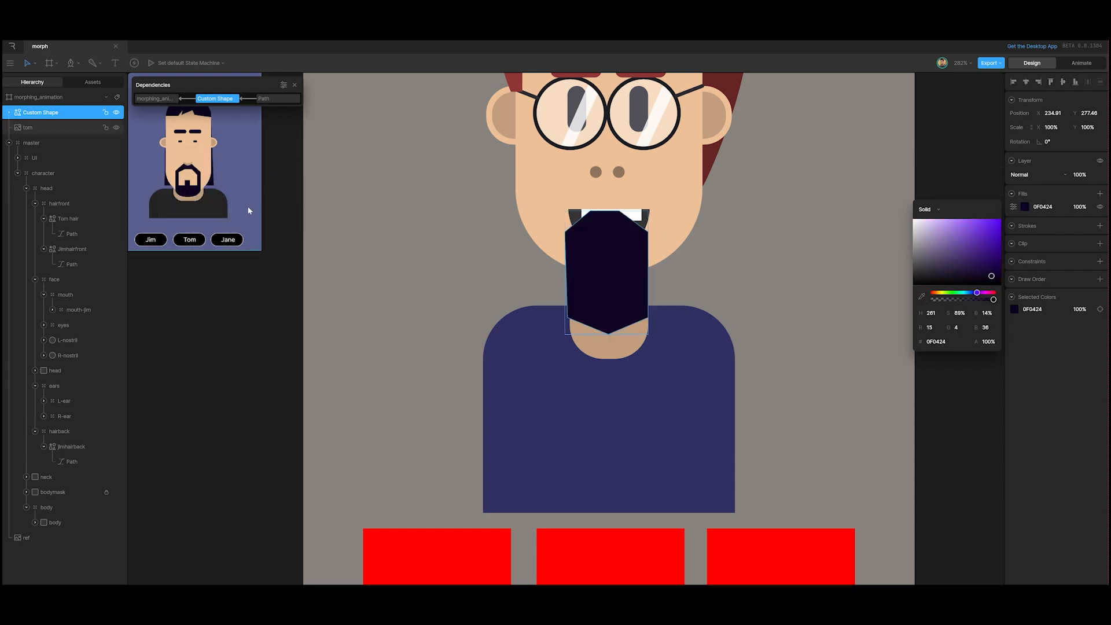
left_click(956, 149)
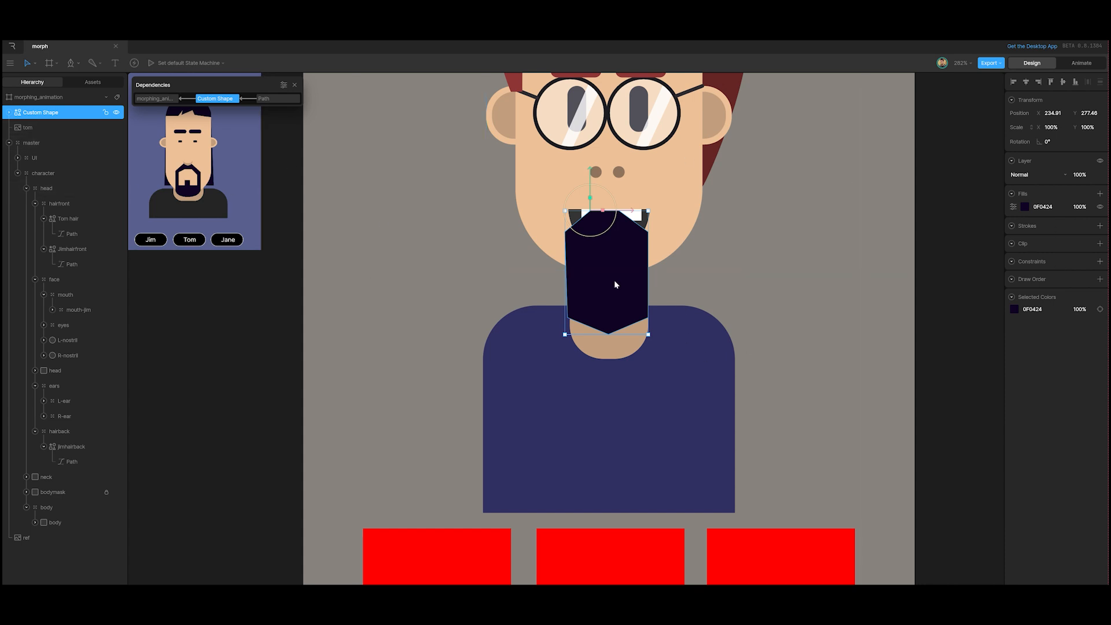
Convert the beard path's lowest vertex to a mirrored curve point and stretch its handles horizontally to round the bottom edge.
left_click(1082, 64)
left_click(1034, 65)
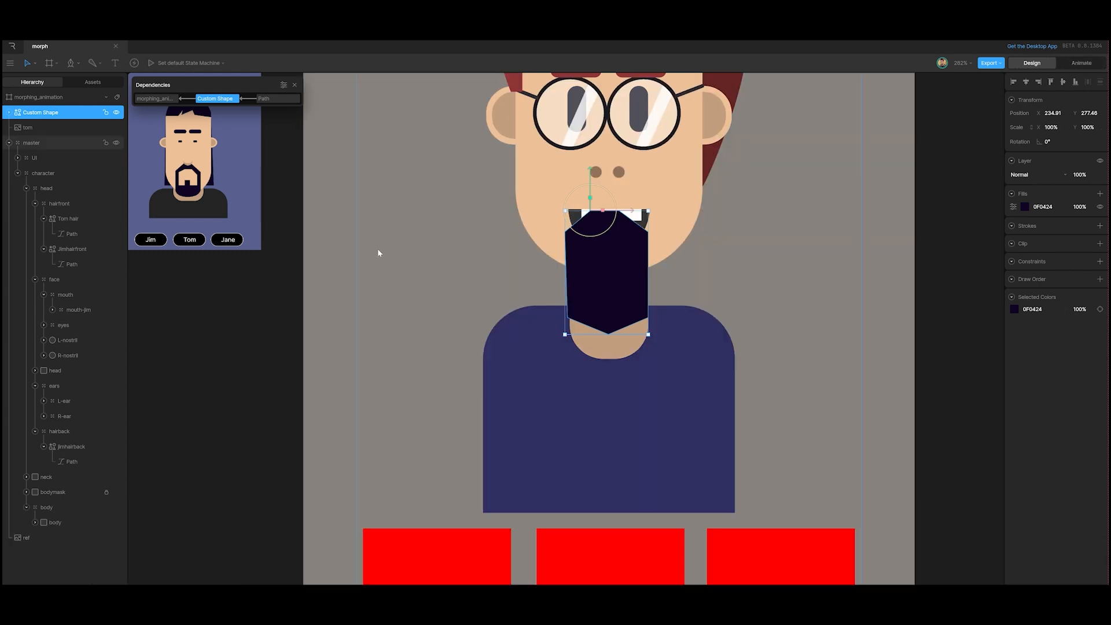
left_click(9, 114)
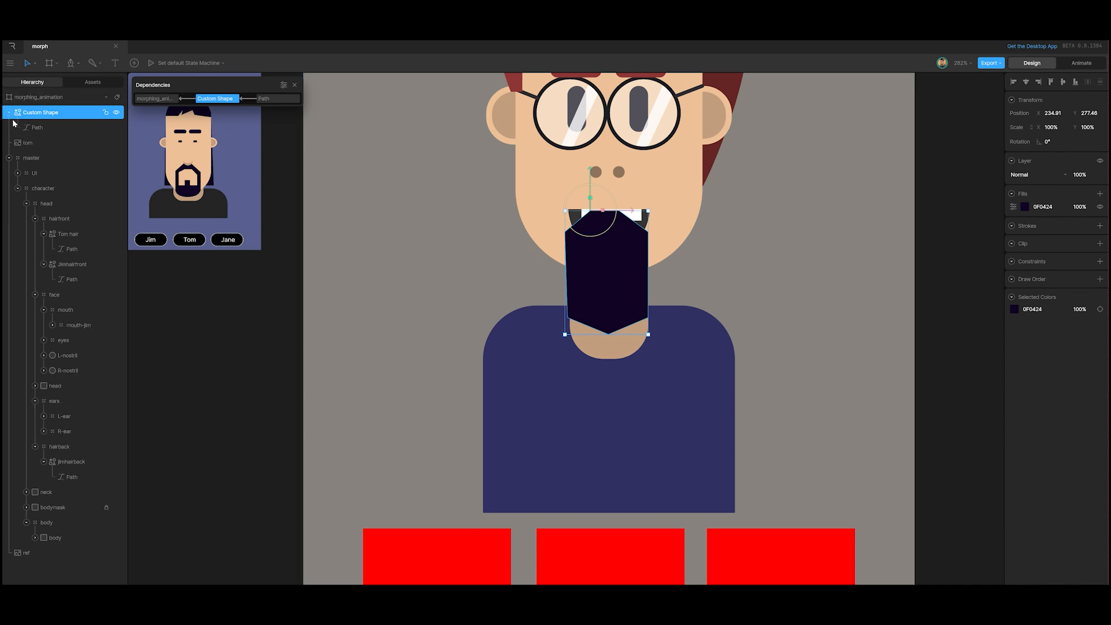
left_click(26, 127)
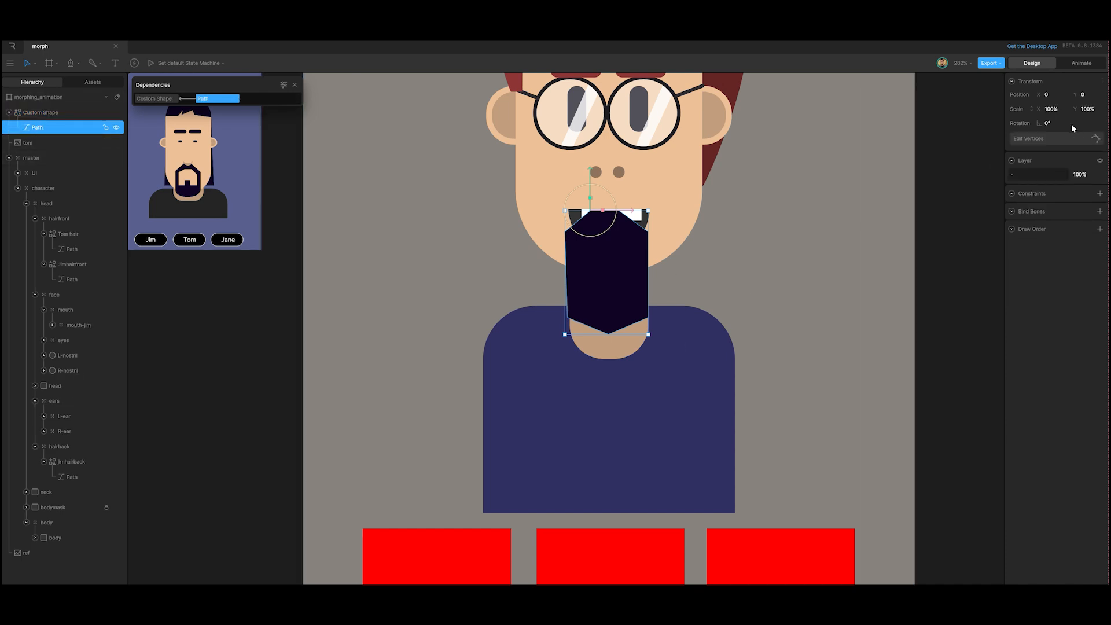
left_click(1063, 139)
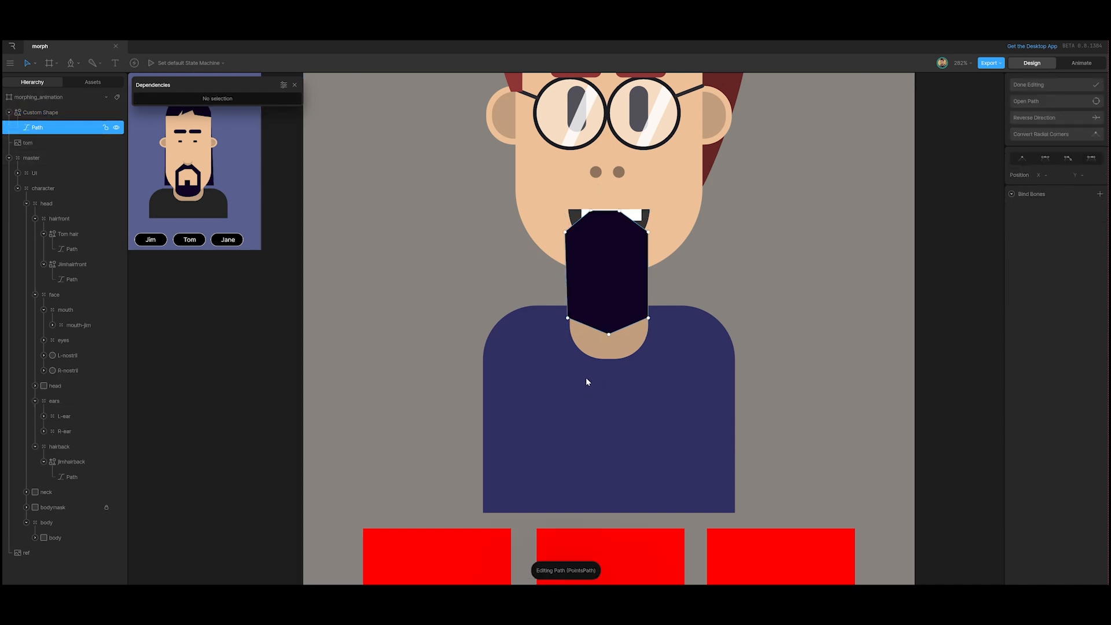
left_click(609, 334)
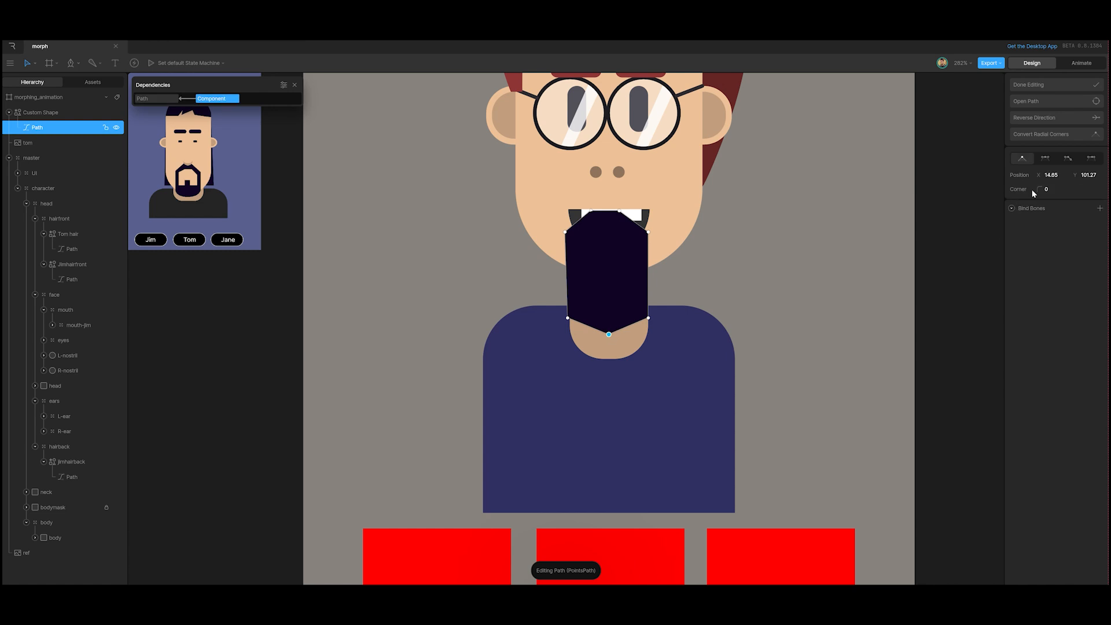
left_click(1045, 158)
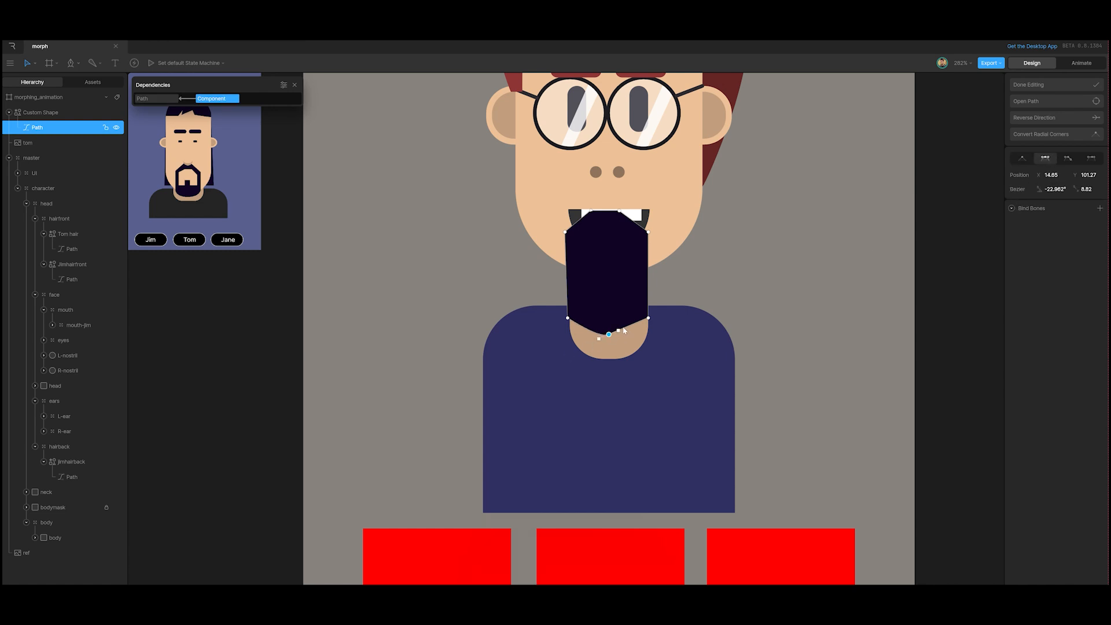
left_click_drag(620, 331, 640, 340)
left_click(591, 211)
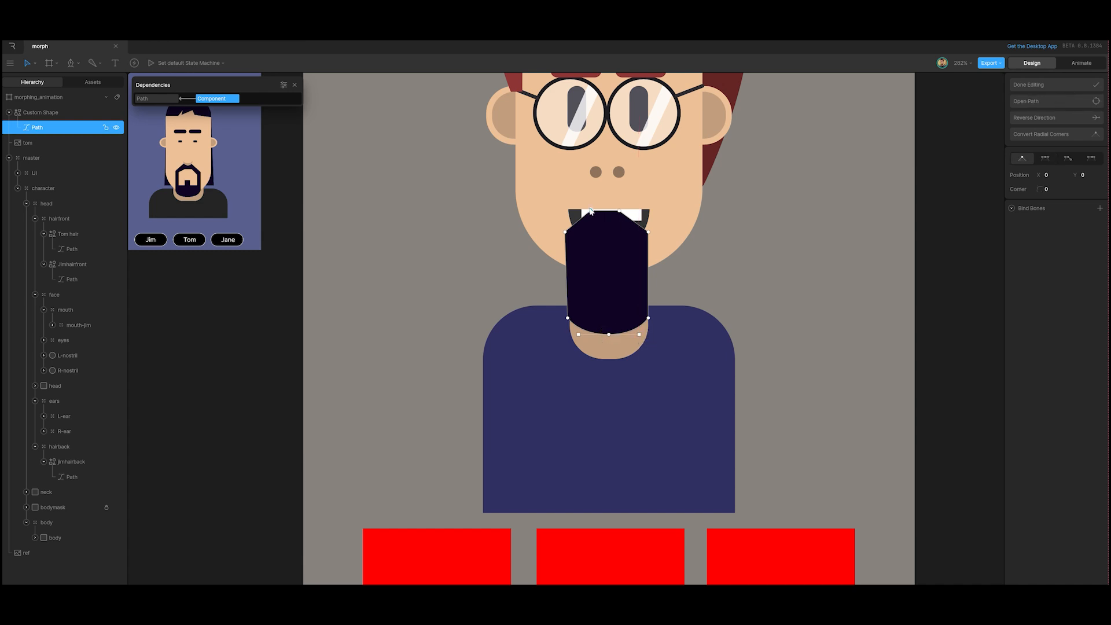
left_click(1040, 85)
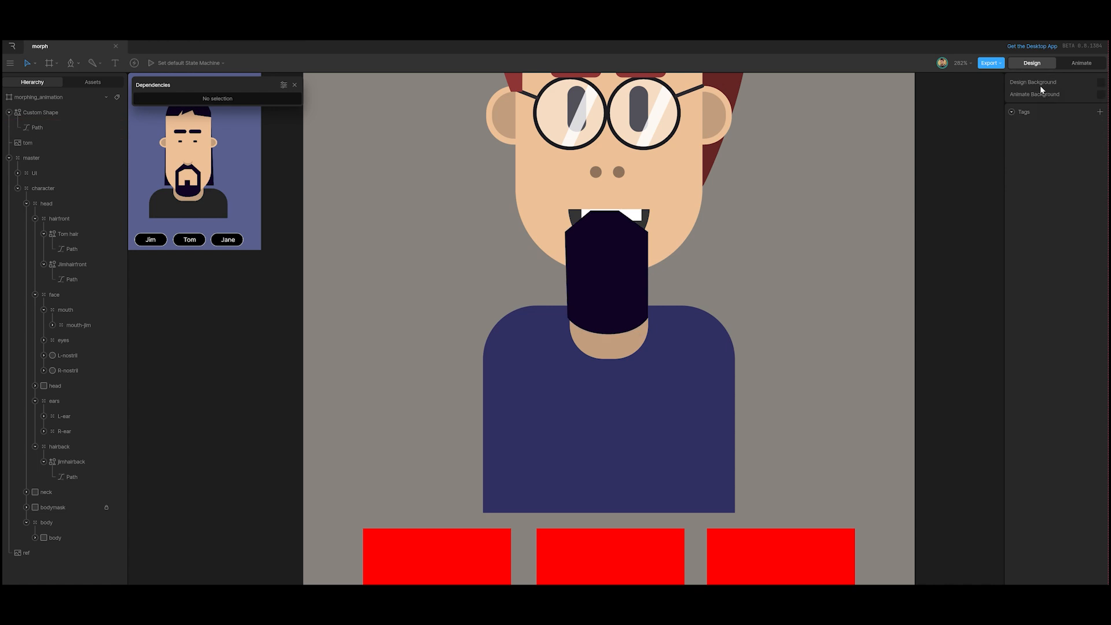
Use Freeze to shift the beard shape's origin to its horizontal centre, at about X 247.27.
left_click(609, 300)
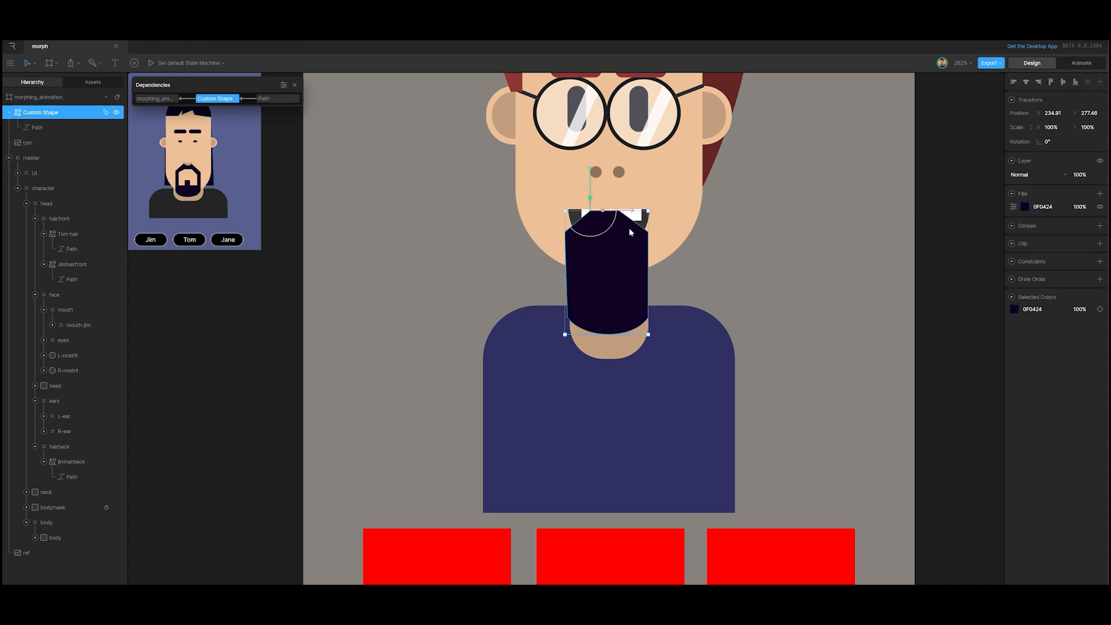
key("y")
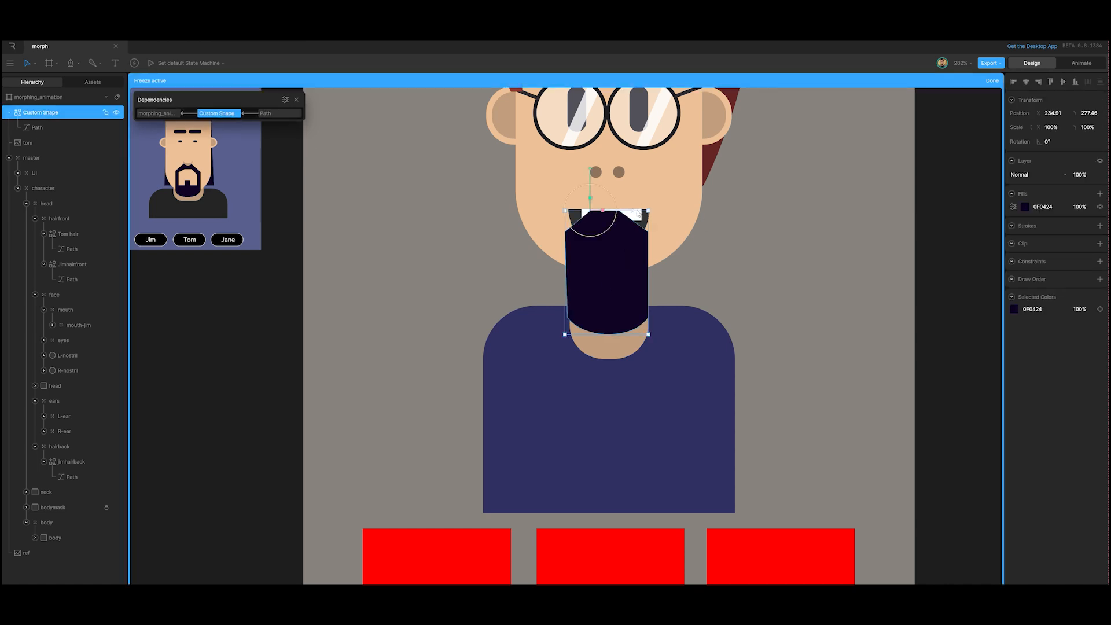
left_click_drag(630, 213, 646, 213)
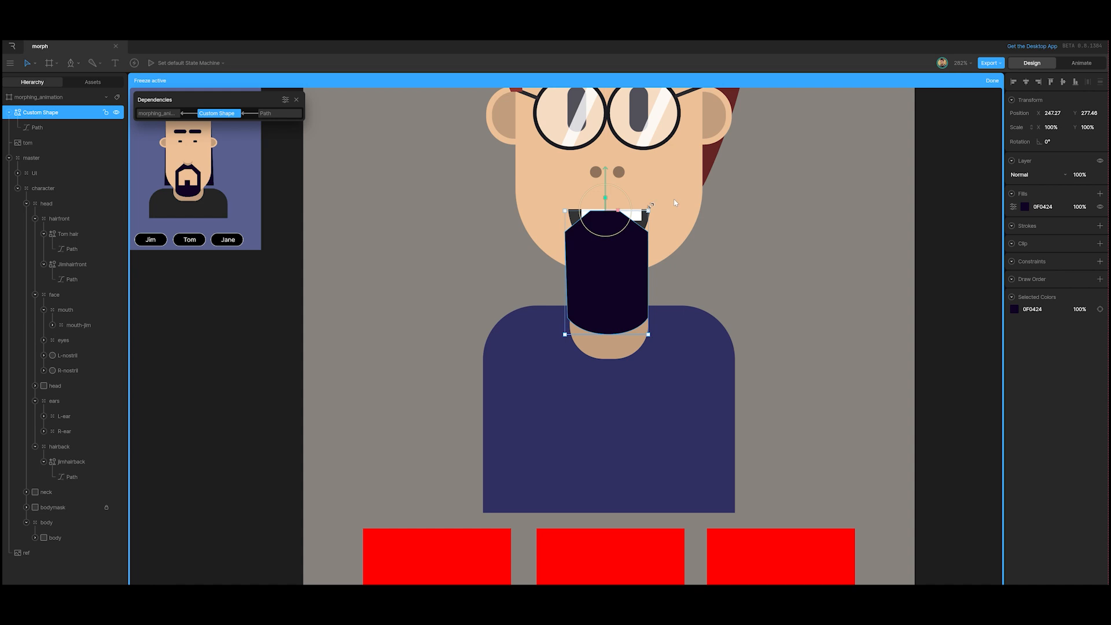
left_click(992, 80)
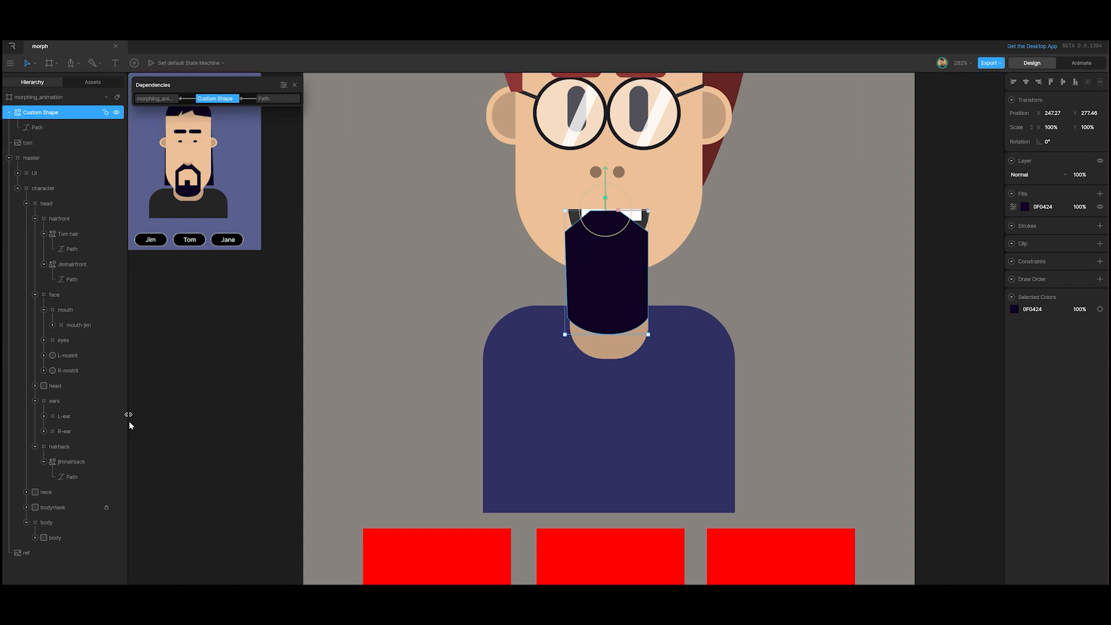
Rename the beard shape as "tom beard" and nest it in the face's mouth group, above mouth-jim.
left_click(213, 394)
left_click(588, 265)
double_click(49, 112)
type("tom beard")
left_click(194, 411)
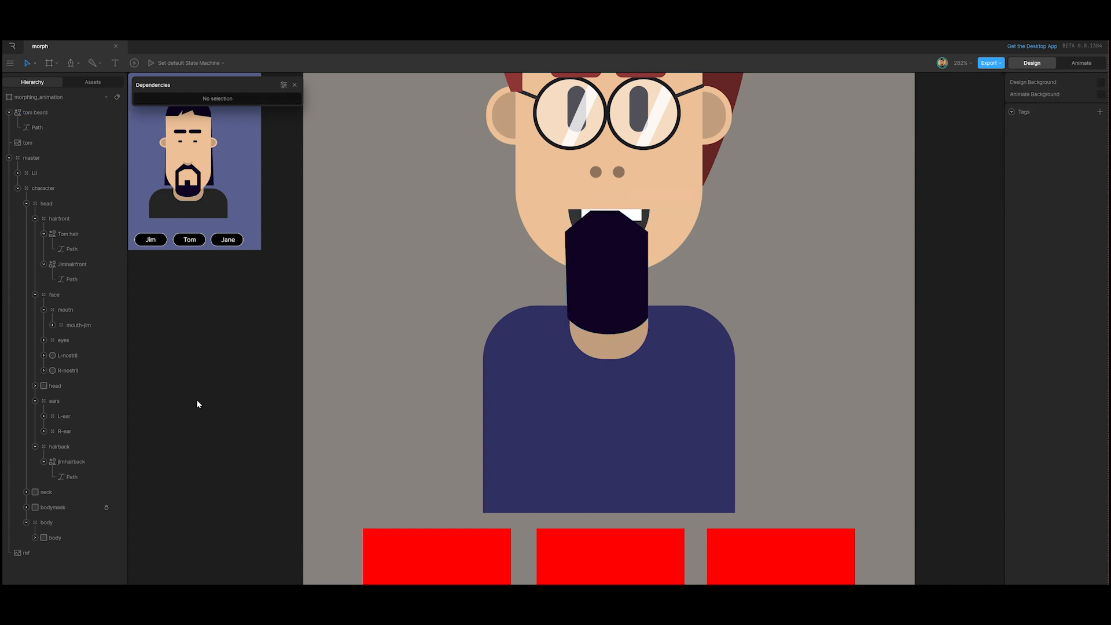
left_click(46, 114)
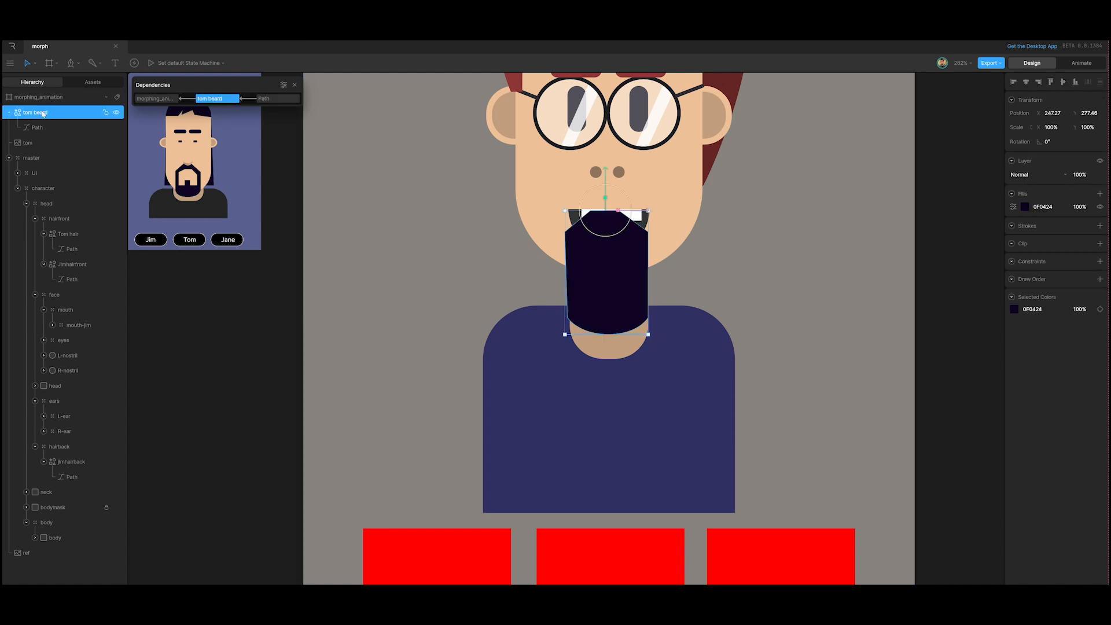
left_click_drag(42, 115, 78, 303)
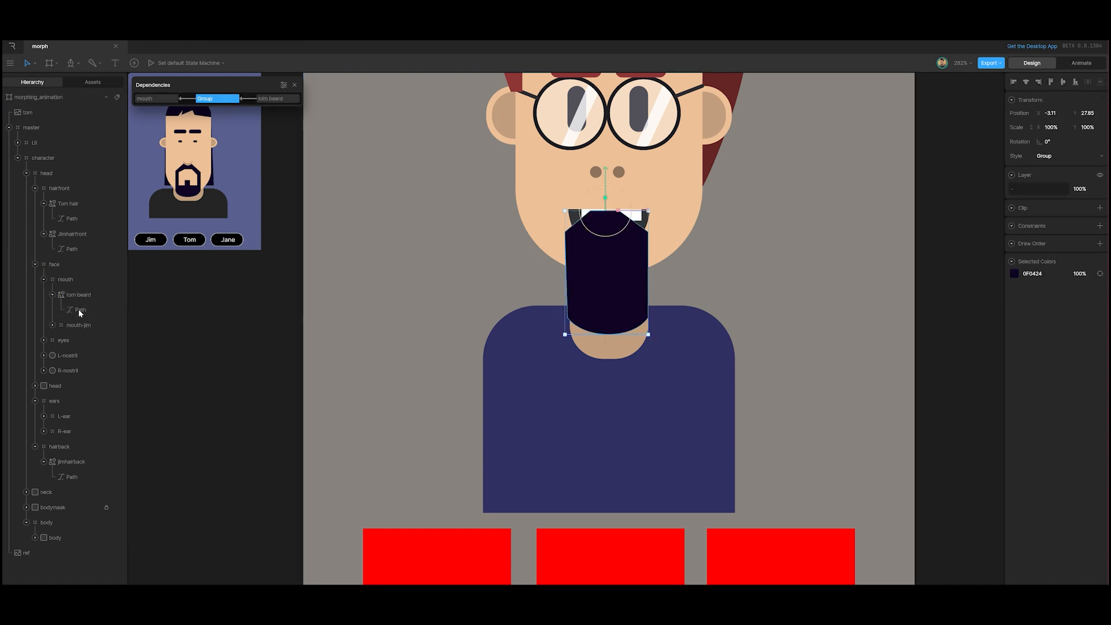
Wrap the tom beard shape in its own group inside the mouth group and name that group "mouth-tom".
left_click(81, 296)
double_click(81, 296)
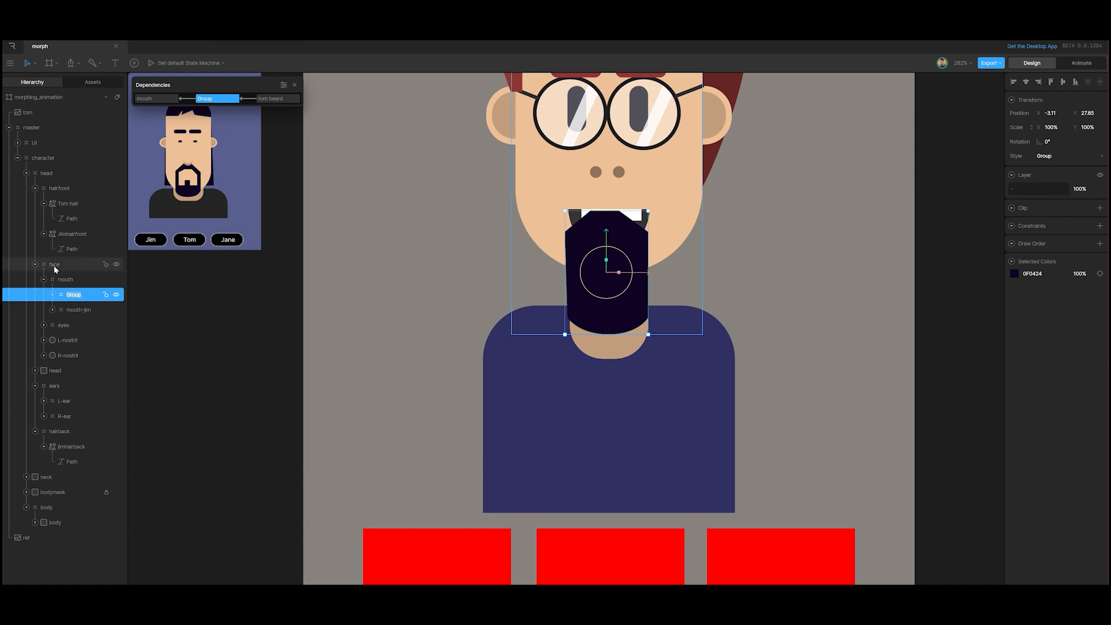
type("mouth-tom")
left_click(282, 351)
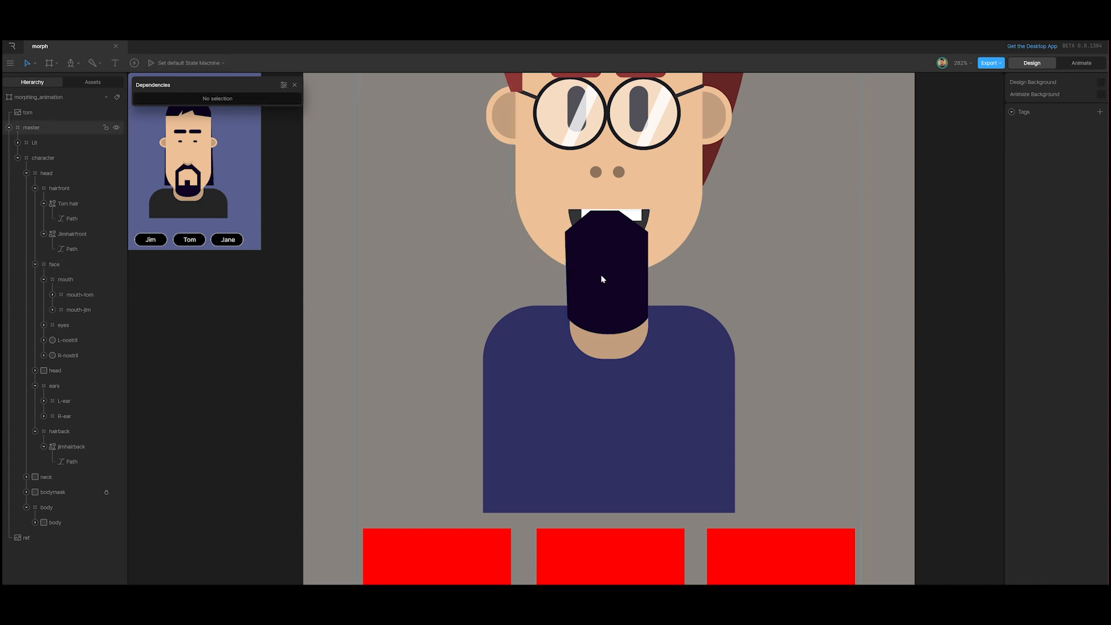
With the Pen tool, draw a closed ten-point inner mouth shape inside the beard, with angled top corners and a square notch at the bottom centre.
left_click(75, 63)
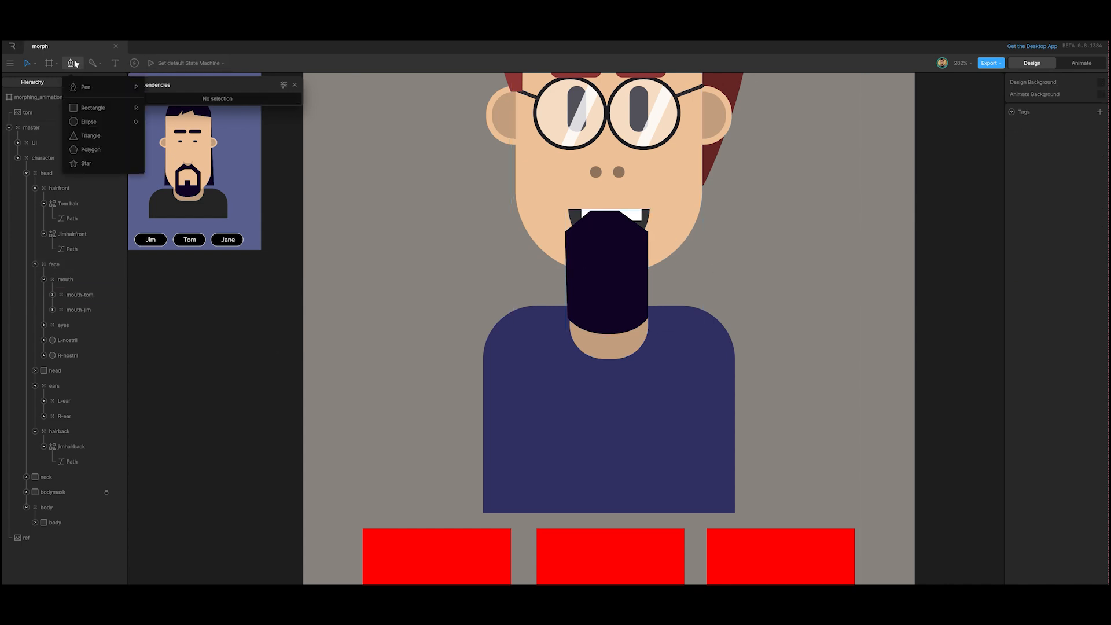
left_click(85, 87)
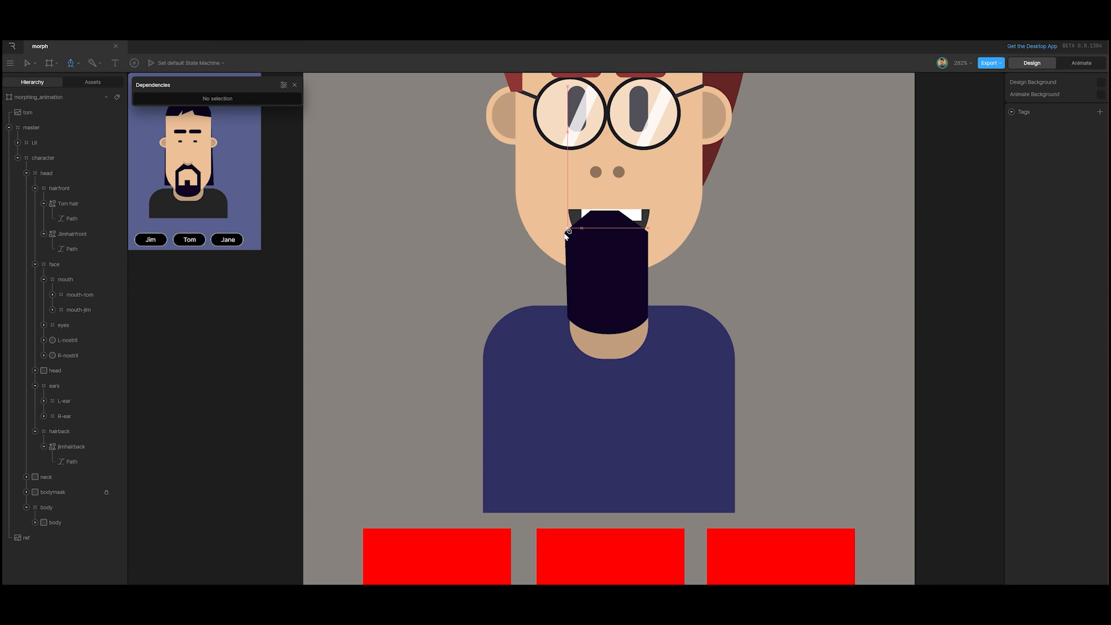
left_click(597, 234)
left_click(577, 248)
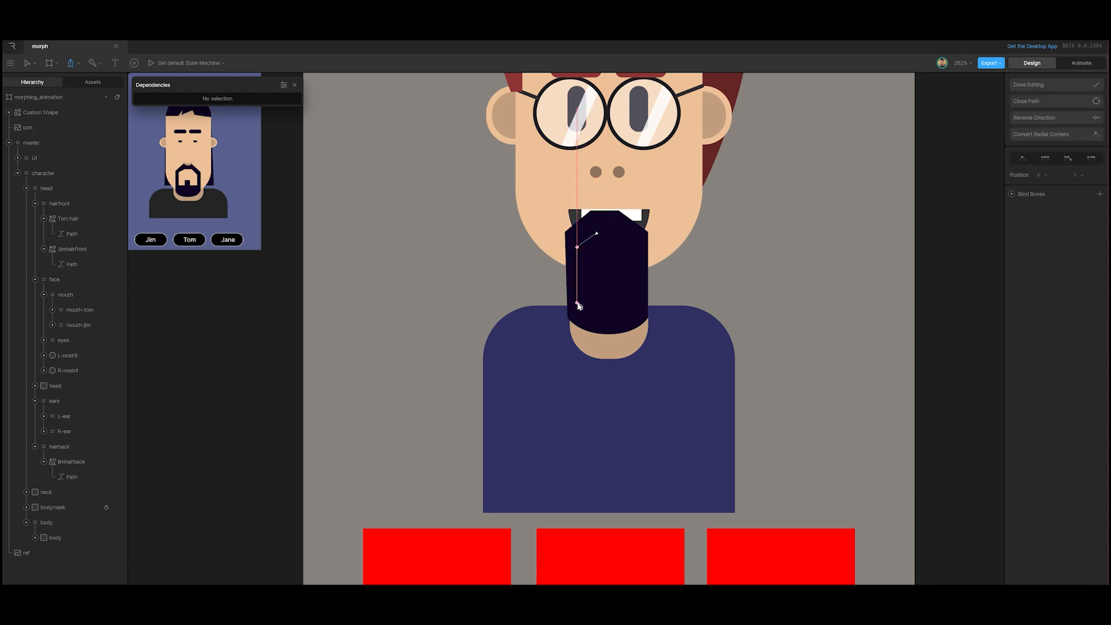
left_click(578, 303)
left_click(596, 302)
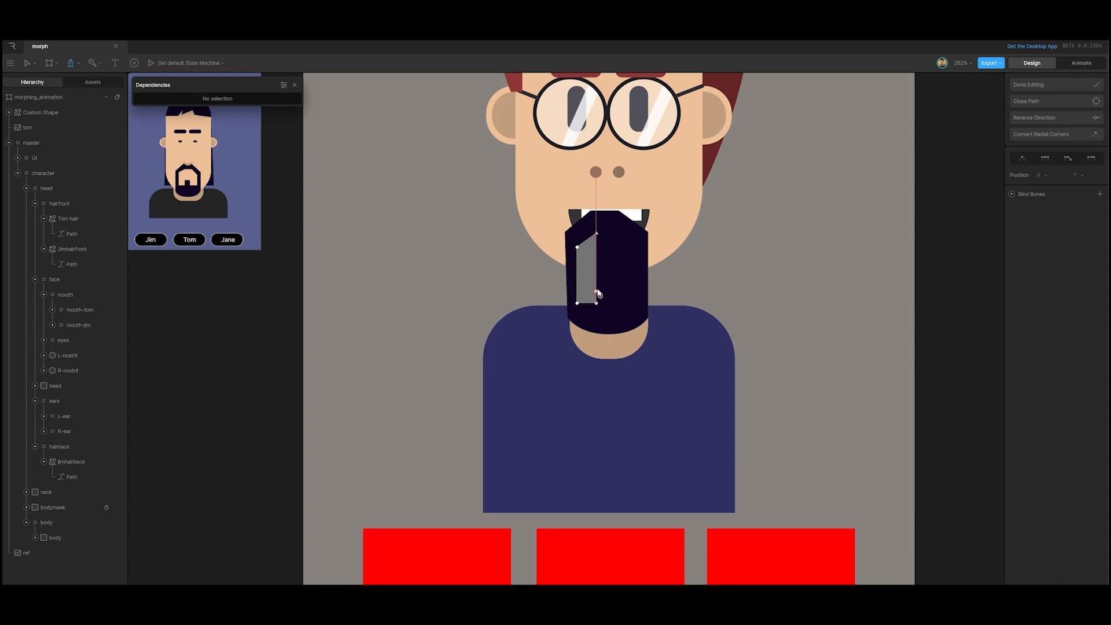
left_click(596, 284)
left_click(620, 285)
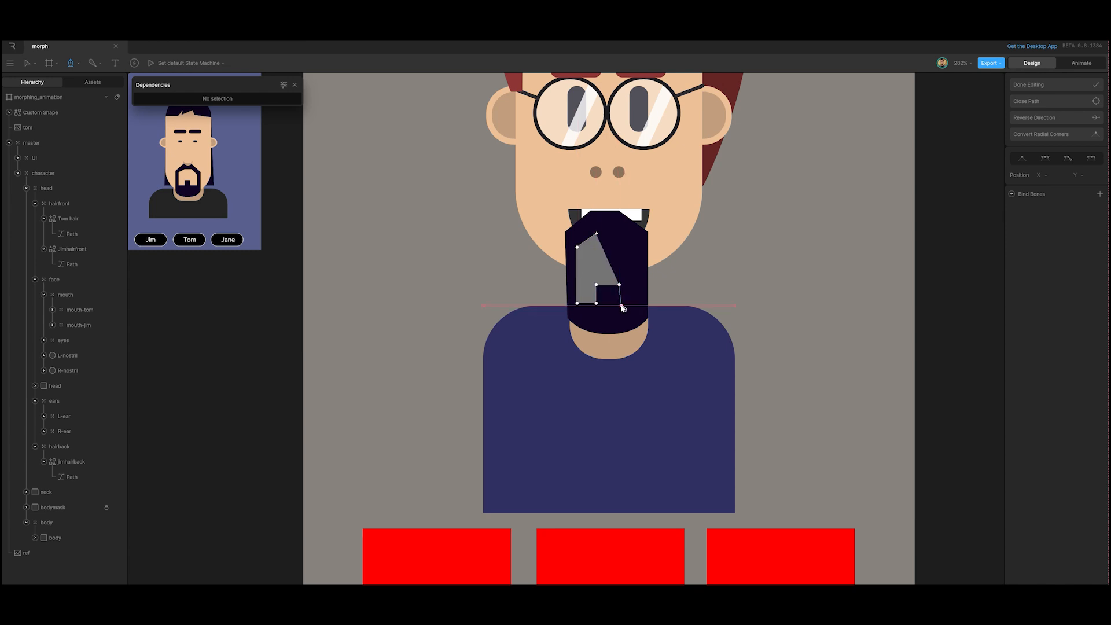
left_click(620, 305)
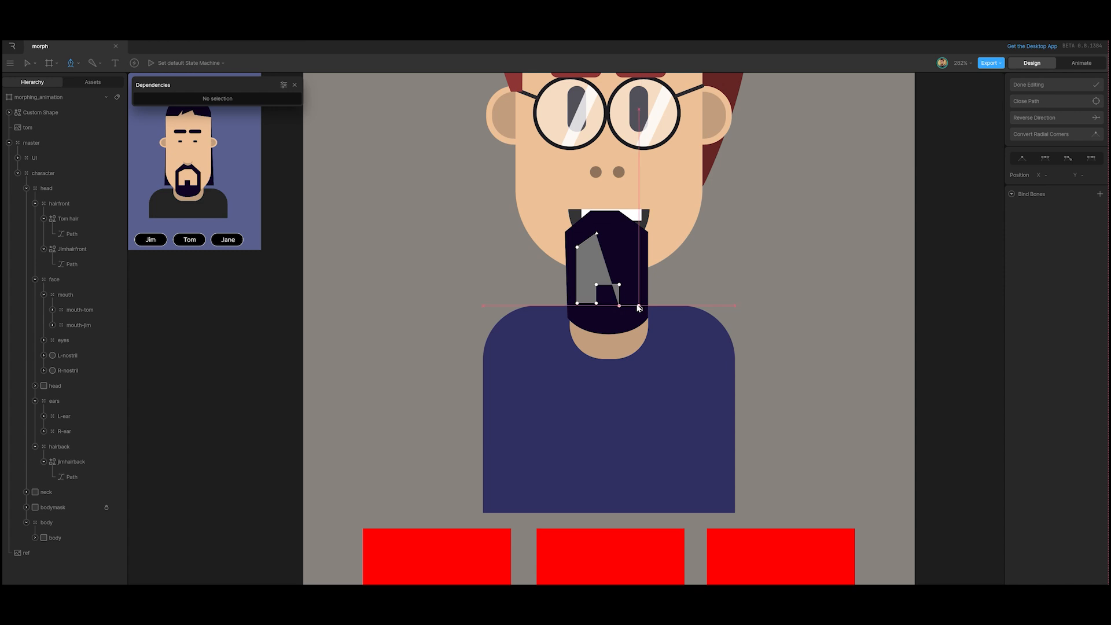
left_click(639, 306)
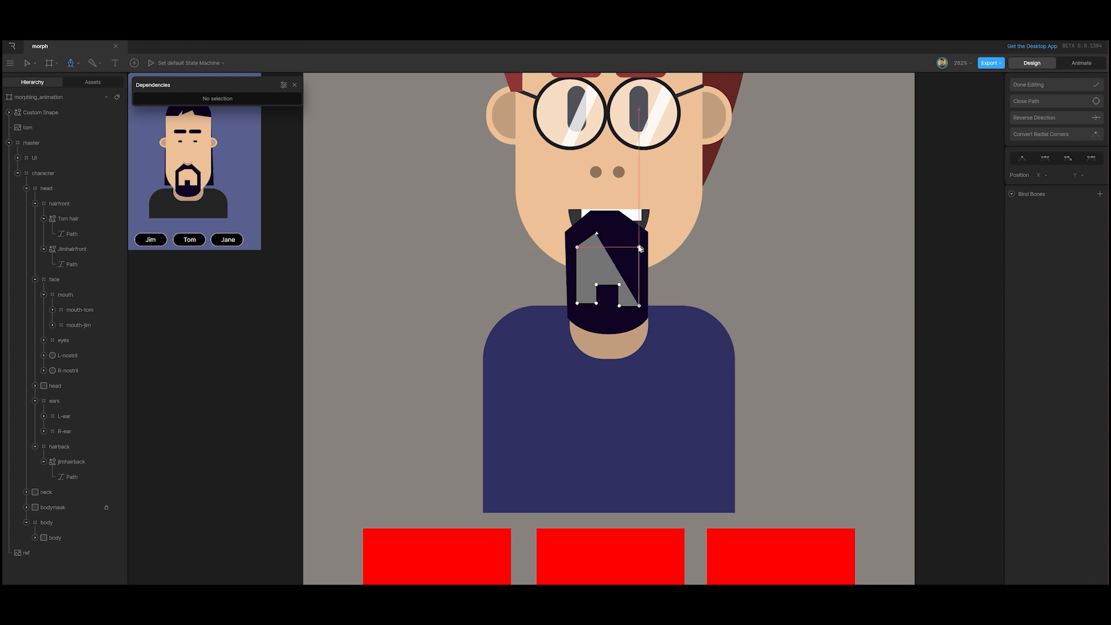
left_click(640, 248)
left_click(618, 234)
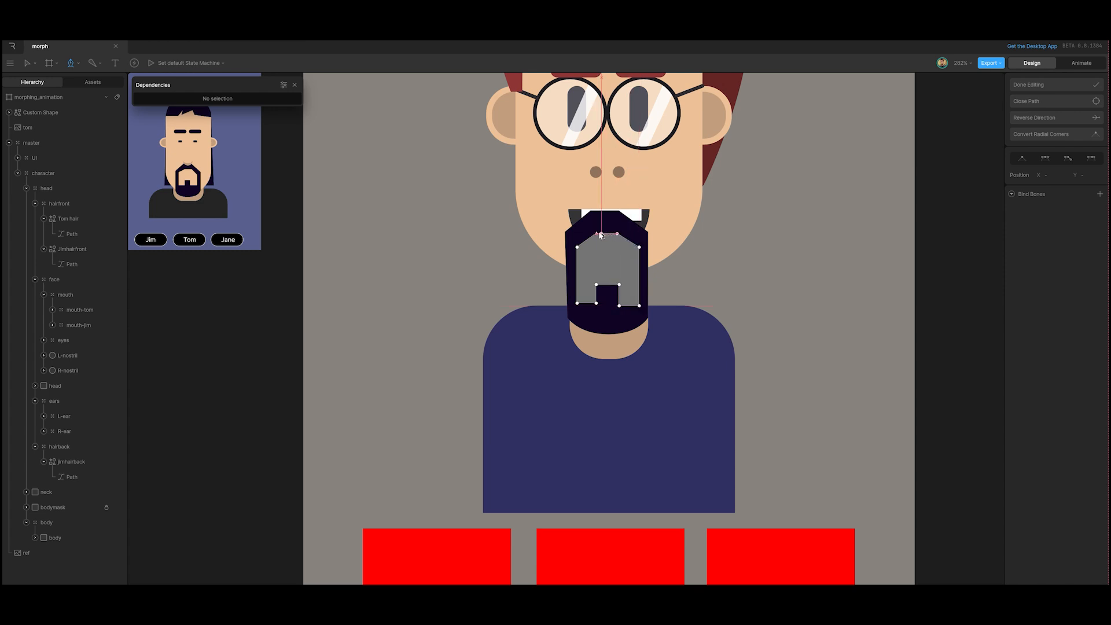
left_click(598, 234)
key("Delete")
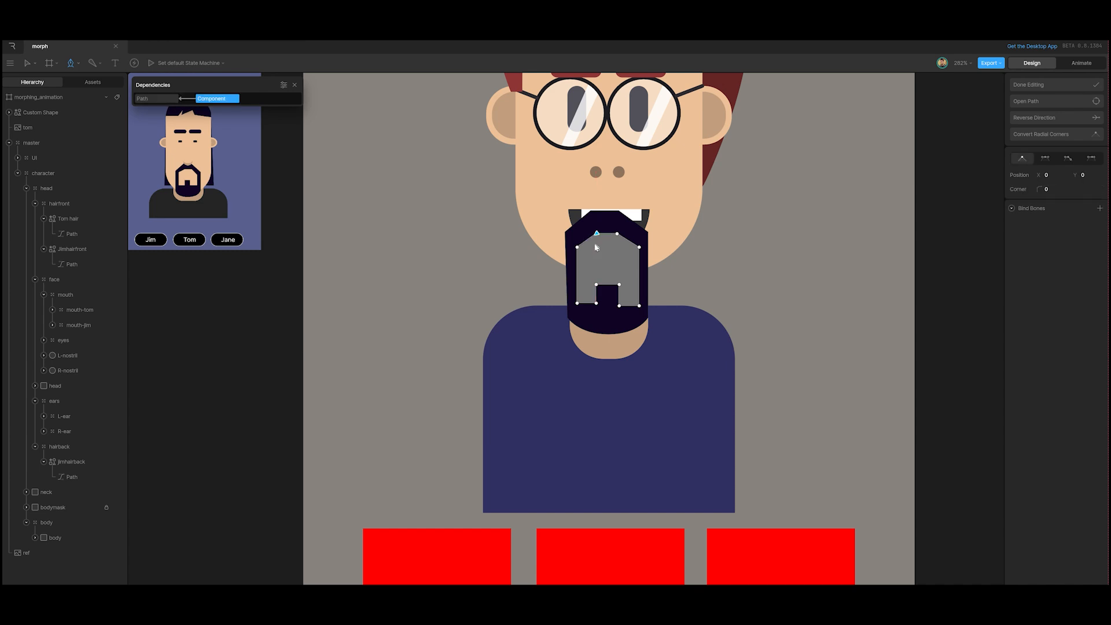
left_click(1042, 85)
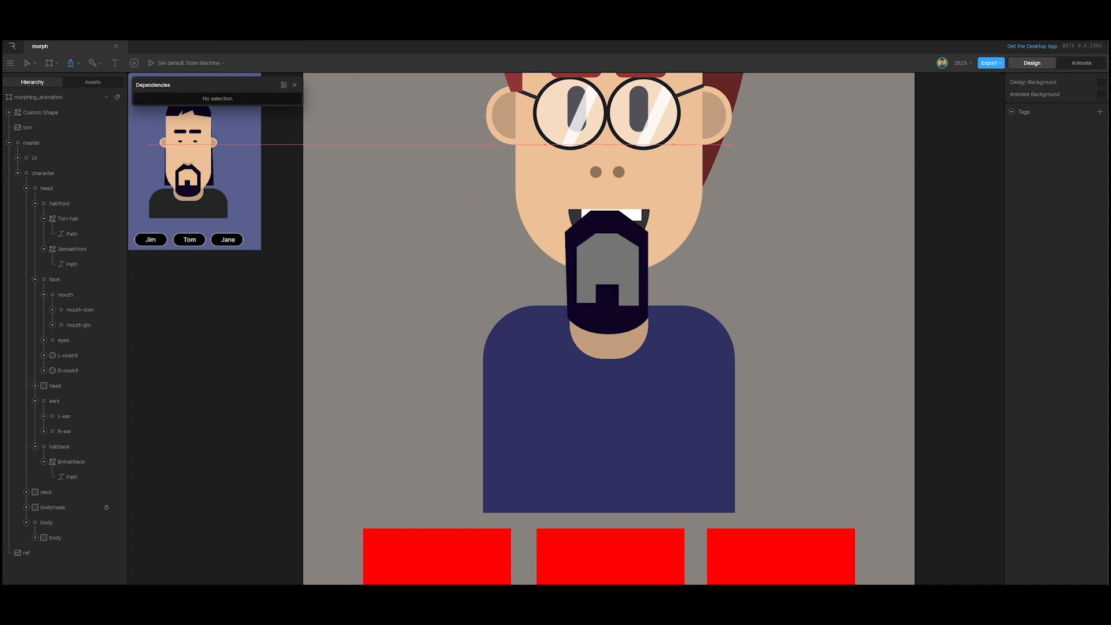
Fill the new inner mouth shape with skin colour EDC097 sampled from the character's face.
left_click(34, 62)
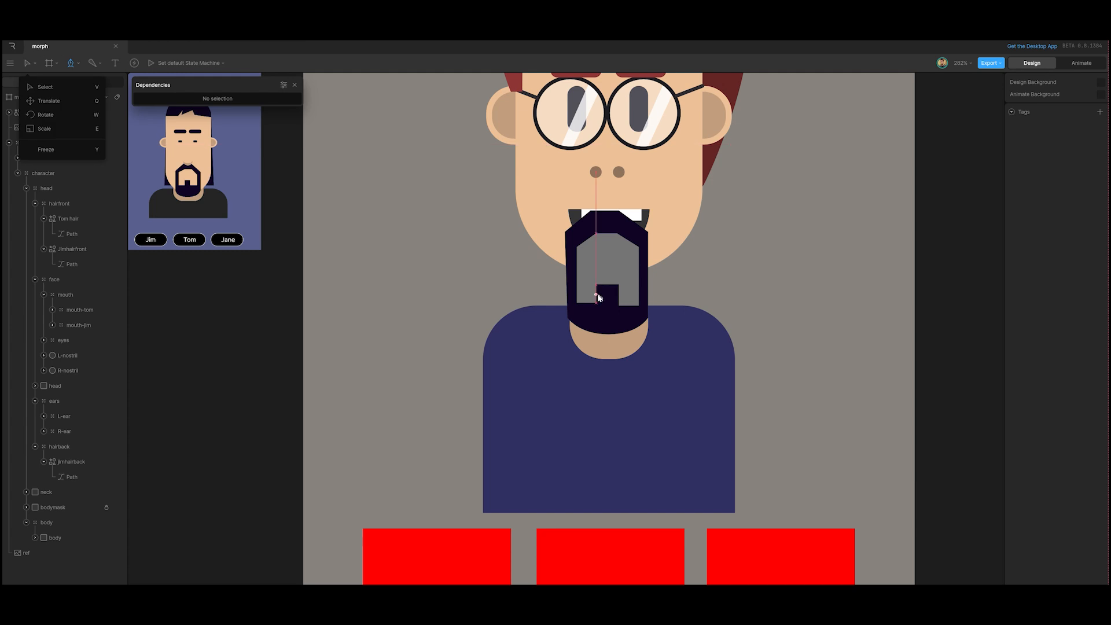
left_click(45, 87)
left_click(615, 264)
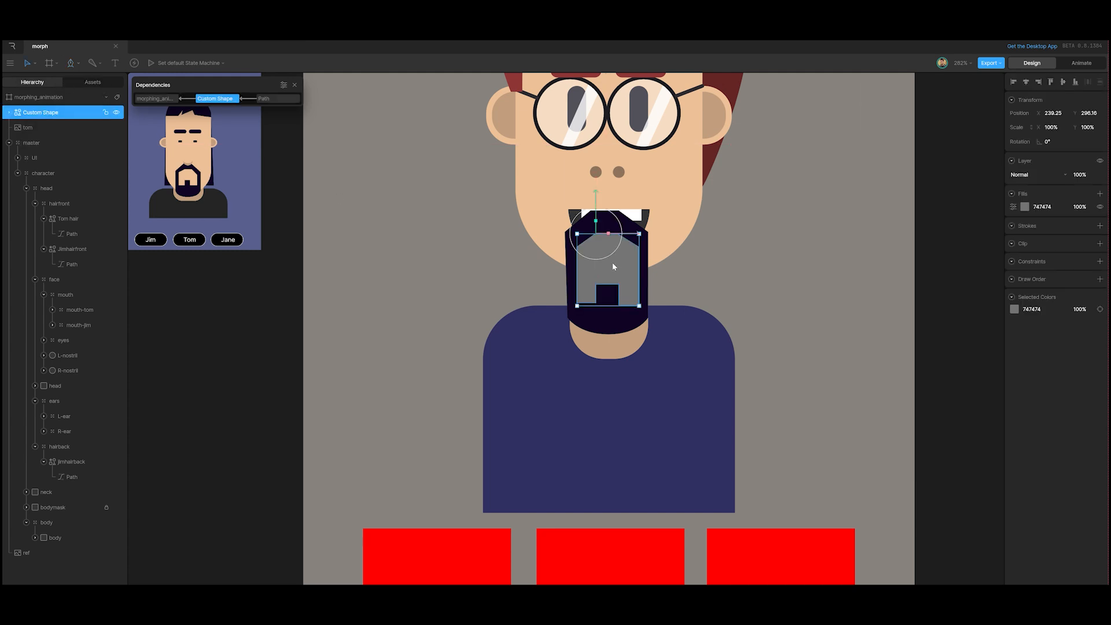
left_click(1025, 207)
left_click(922, 296)
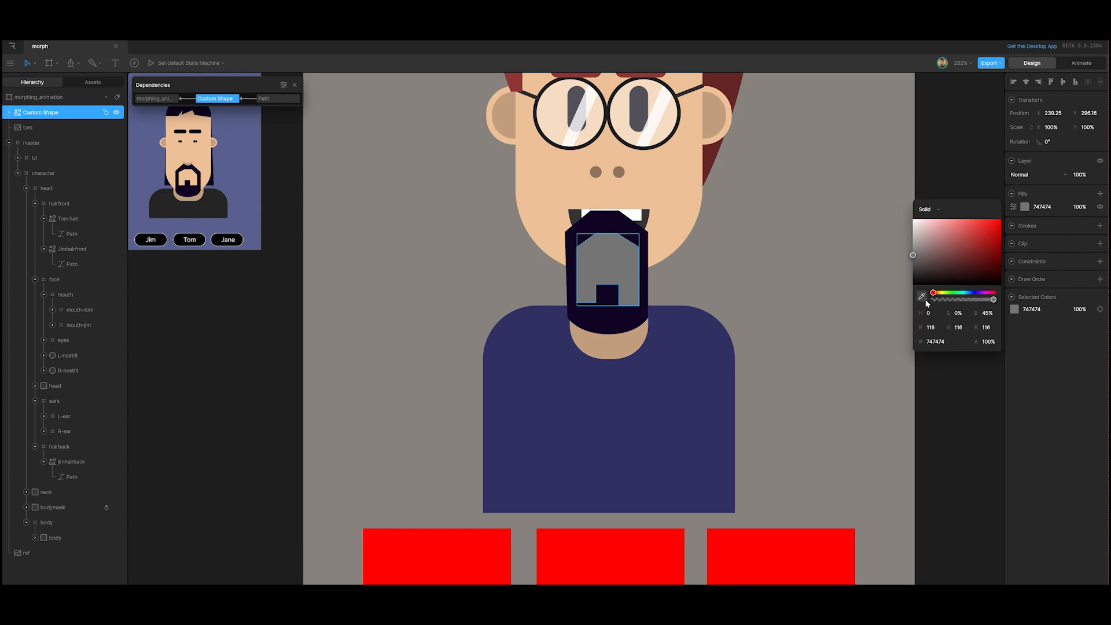
left_click(663, 177)
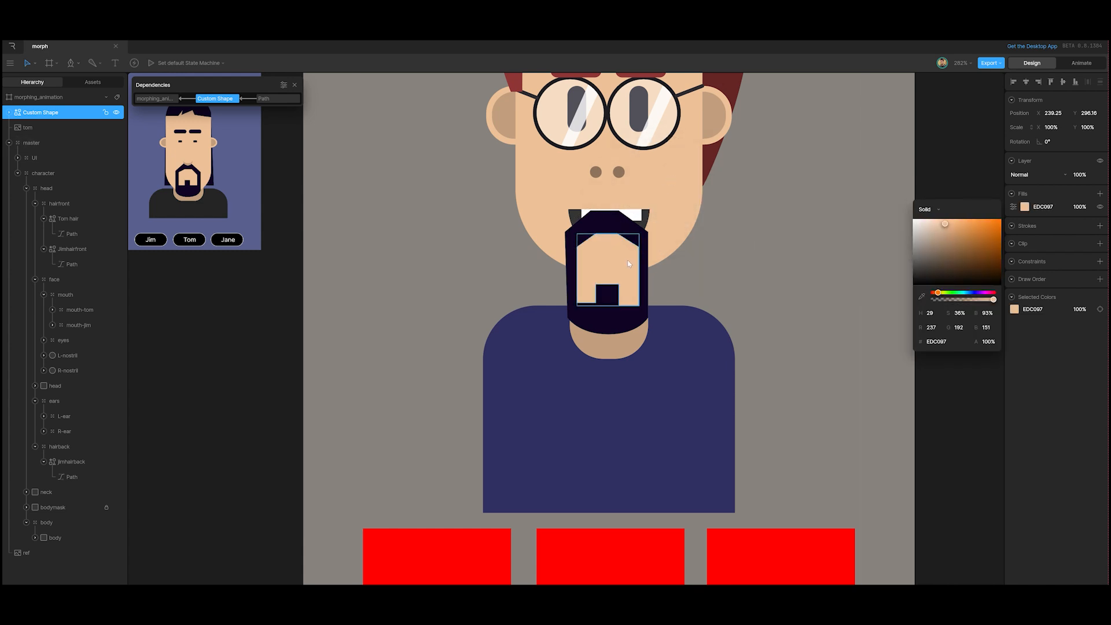
left_click(8, 112)
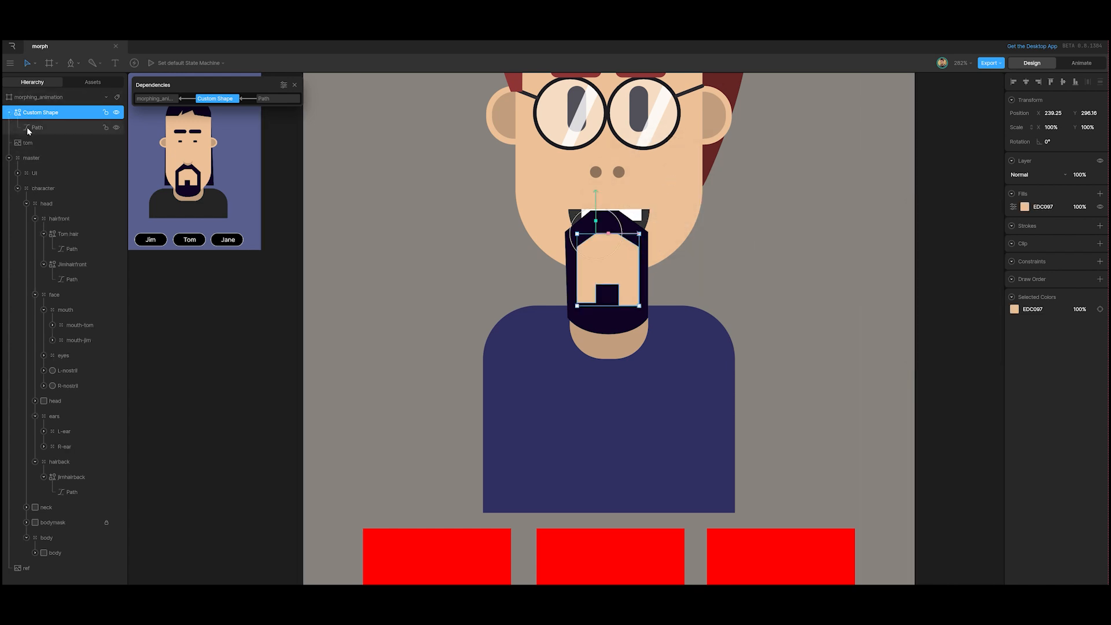
left_click(28, 128)
left_click(1037, 140)
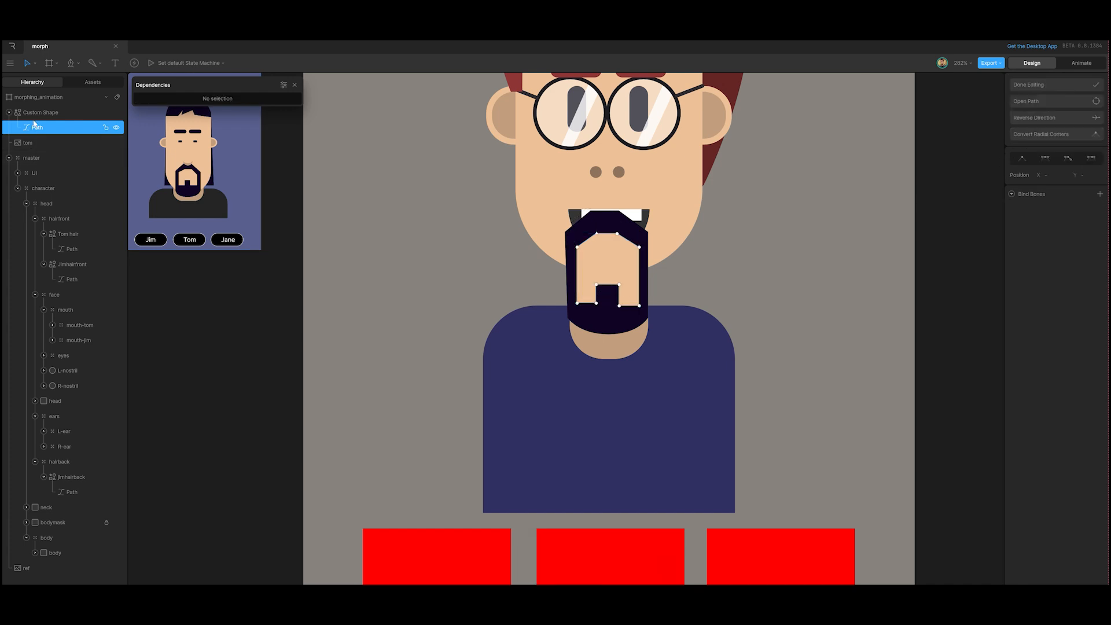
key("Escape")
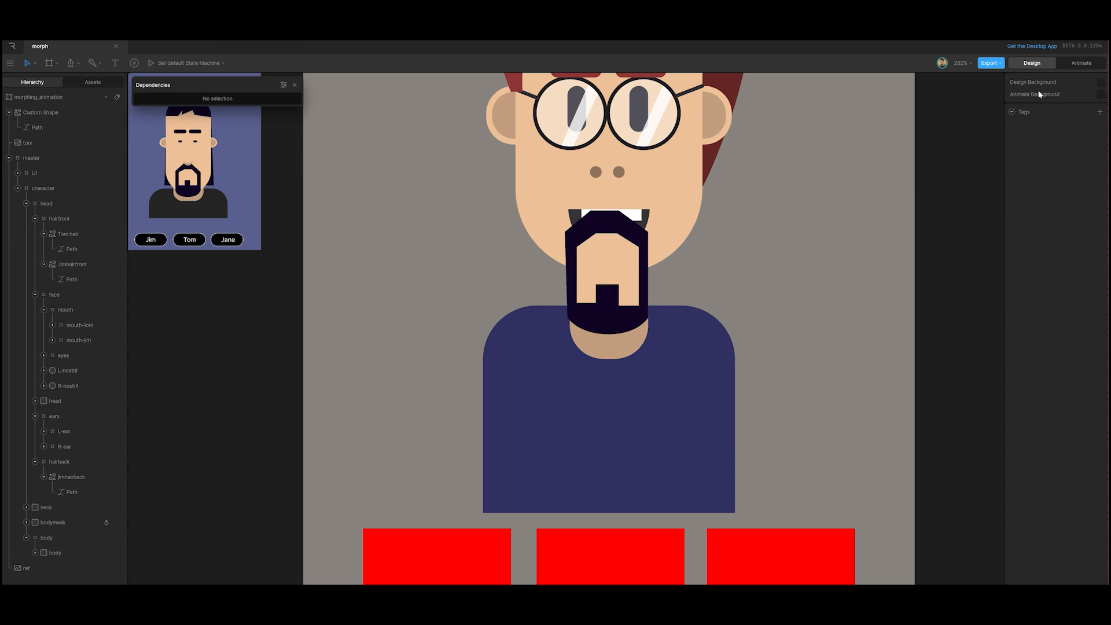
Use Freeze to shift the inner mouth shape's origin to its horizontal centre, at about X 247.46.
left_click(26, 112)
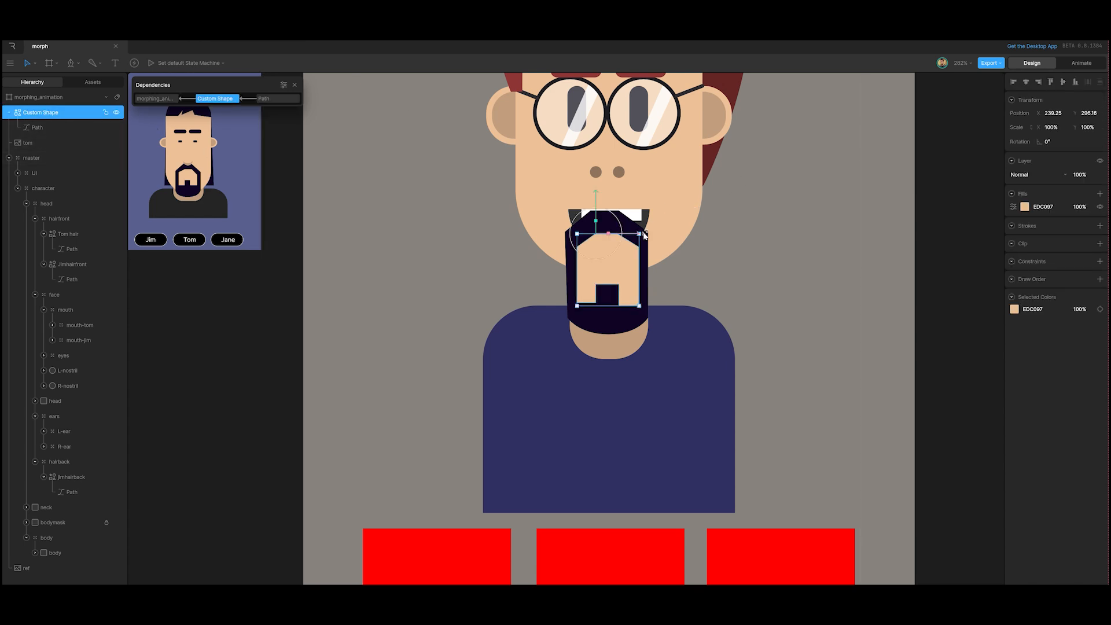
key("y")
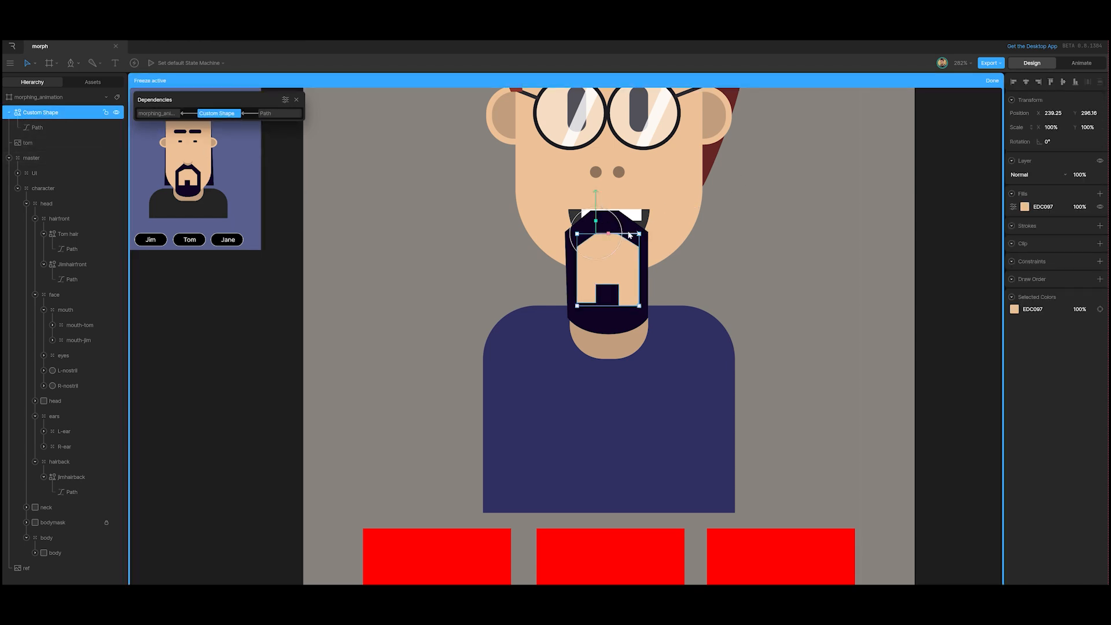
left_click_drag(630, 235, 644, 235)
key("y")
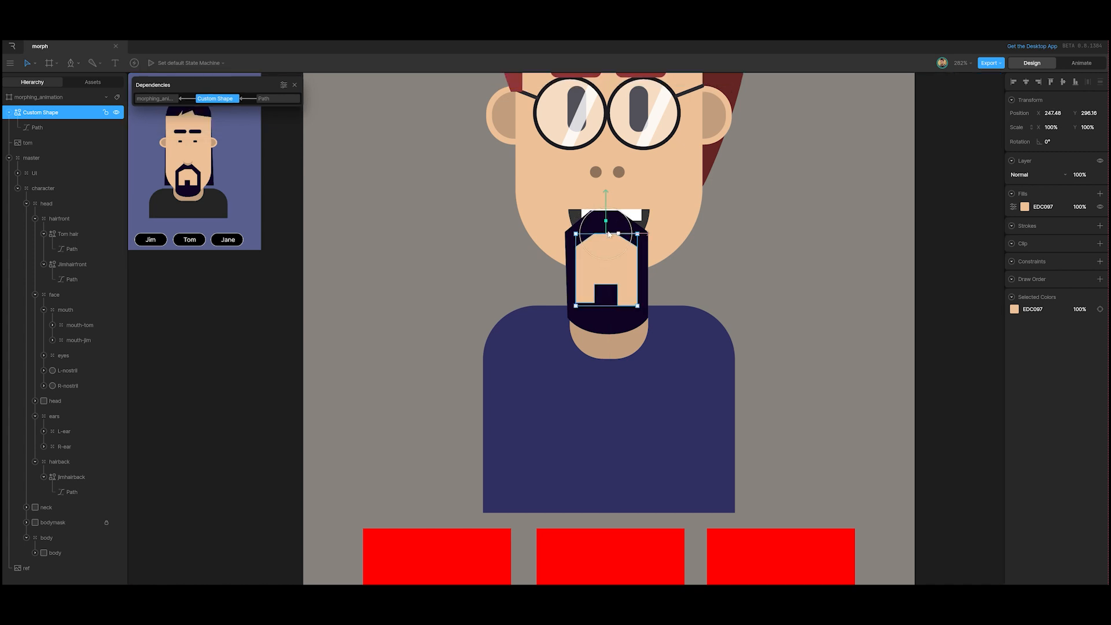
Rename the inner mouth shape as "mouthinside" and nest it in the mouth-tom group.
double_click(51, 115)
type("mouthinside")
left_click(238, 459)
left_click(35, 99)
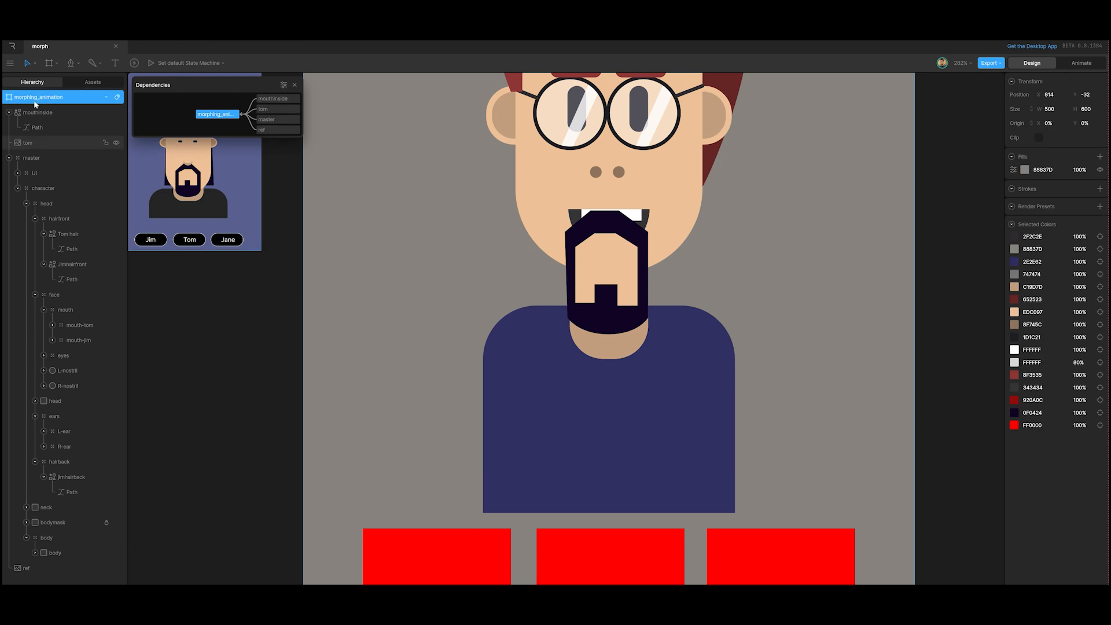
left_click(38, 113)
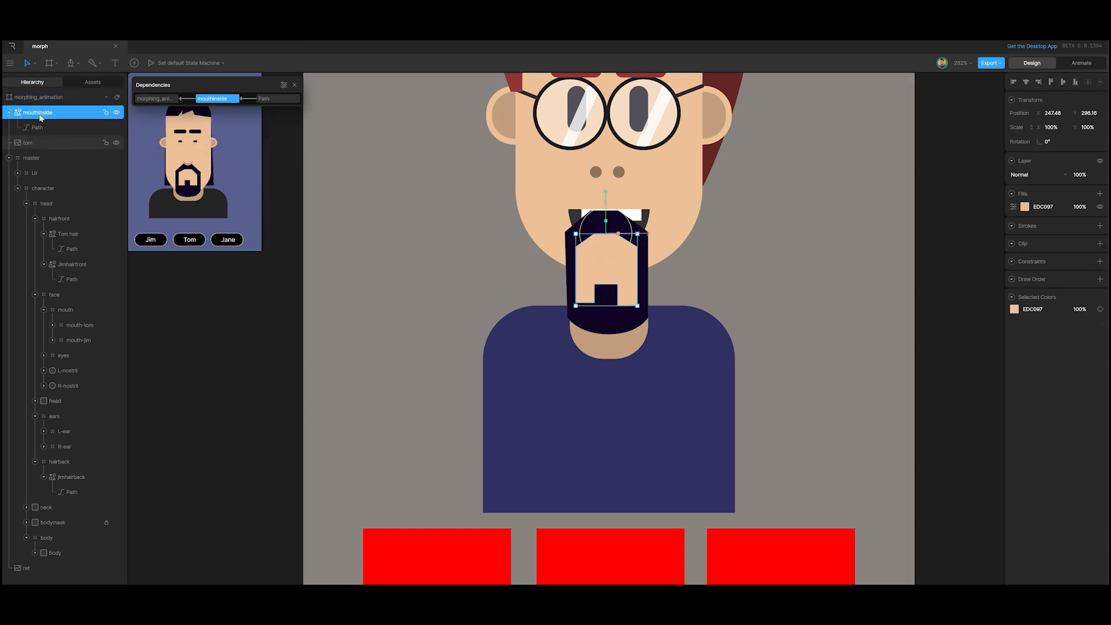
left_click_drag(39, 117, 82, 331)
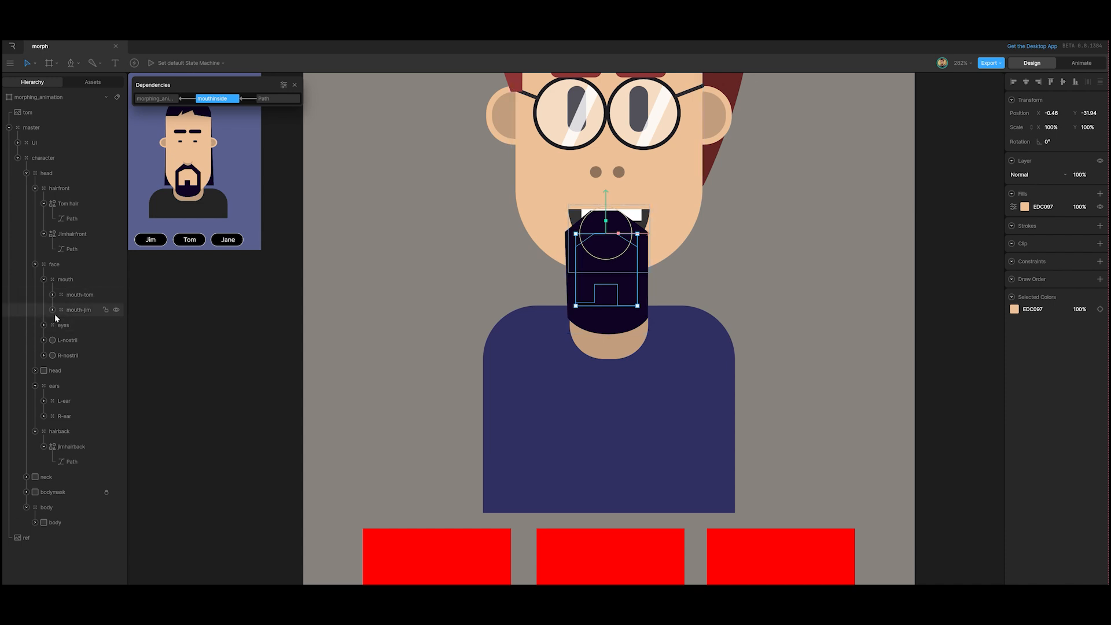
Expand the mouth-tom group and reorder mouthinside above tom beard.
left_click(58, 298)
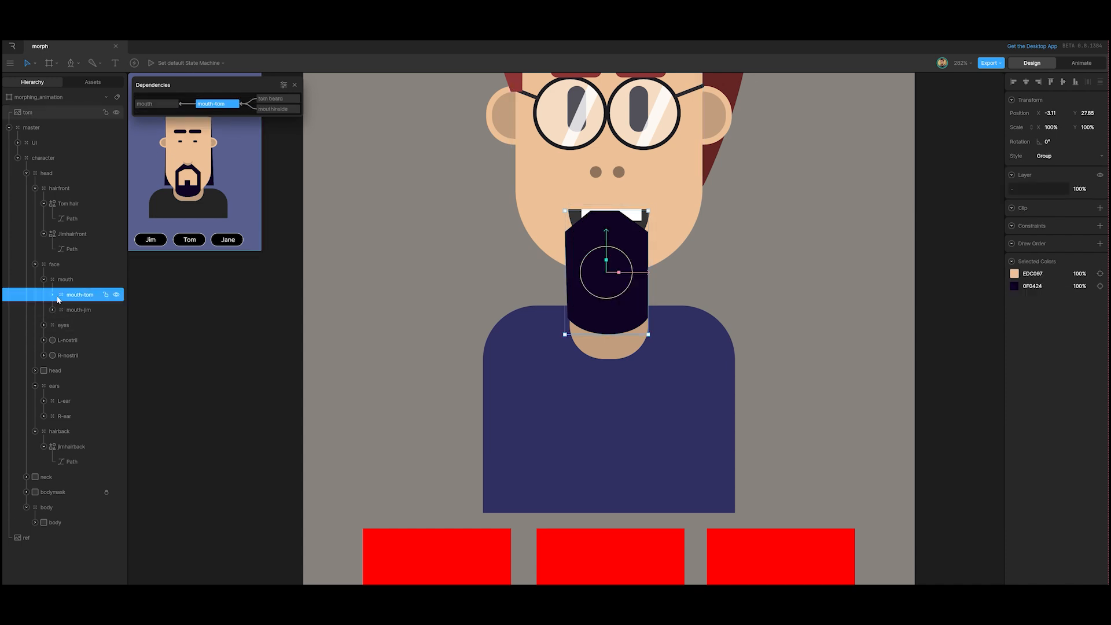
left_click(52, 296)
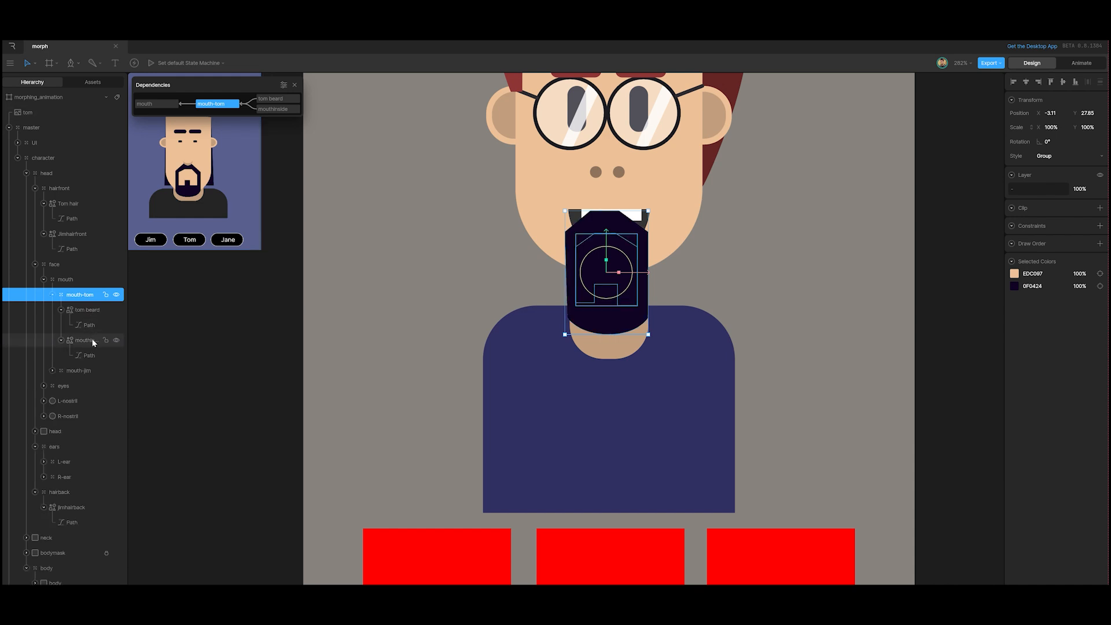
left_click(88, 342)
left_click_drag(87, 344, 88, 309)
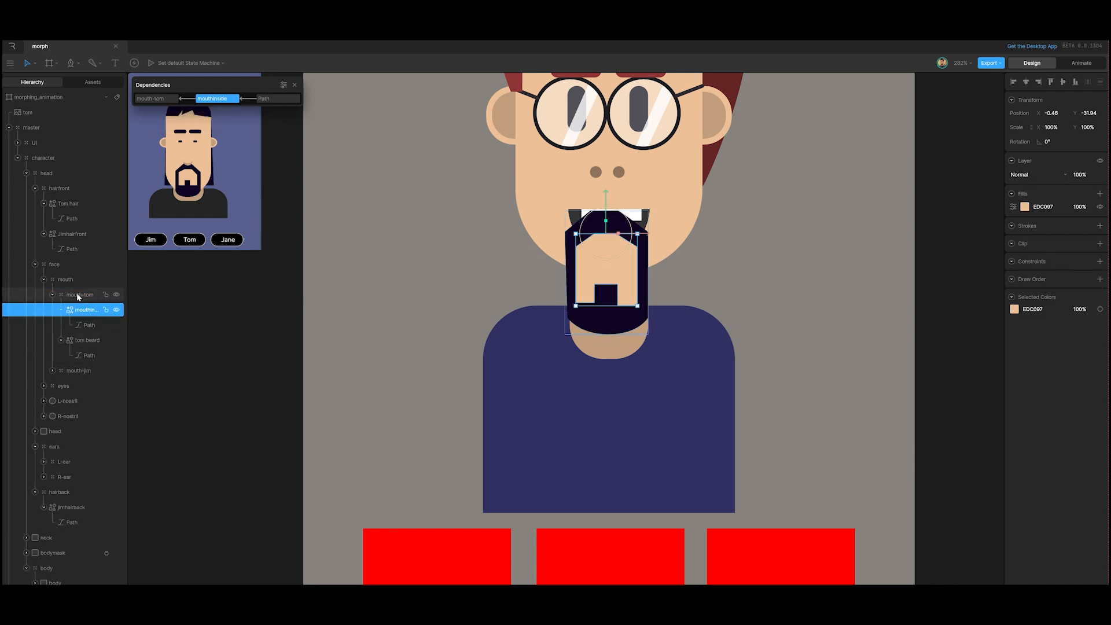
left_click(949, 285)
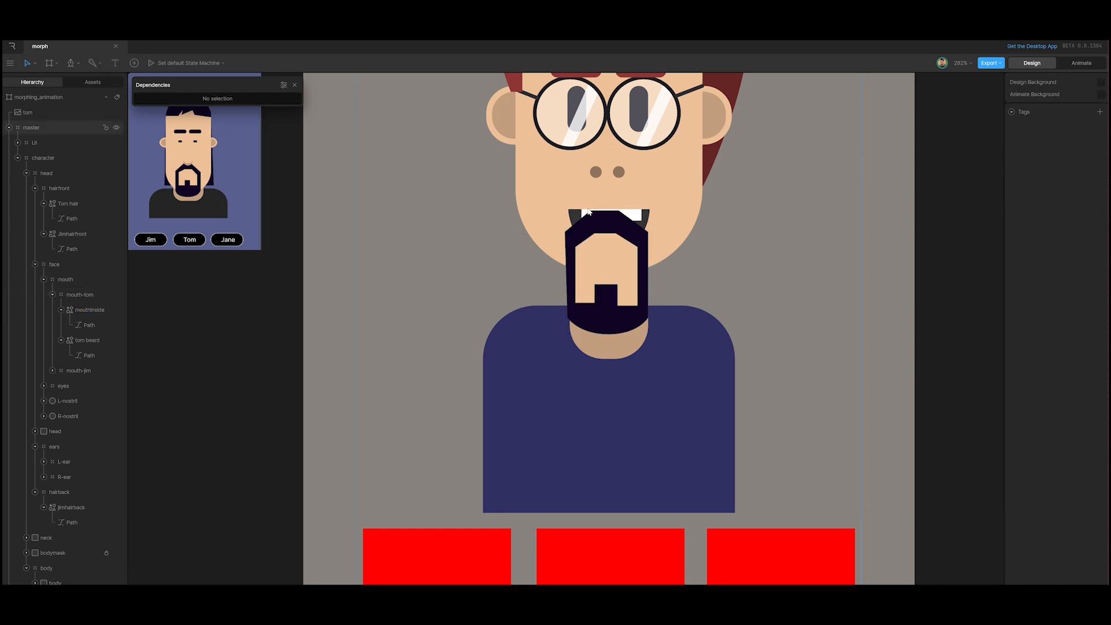
Draw a vertical rectangle about 32 by 85 down the middle of the face as a nose and fill it with skin colour EDC097 sampled from the face.
scroll(589, 202, "up", 3)
scroll(589, 200, "up", 2)
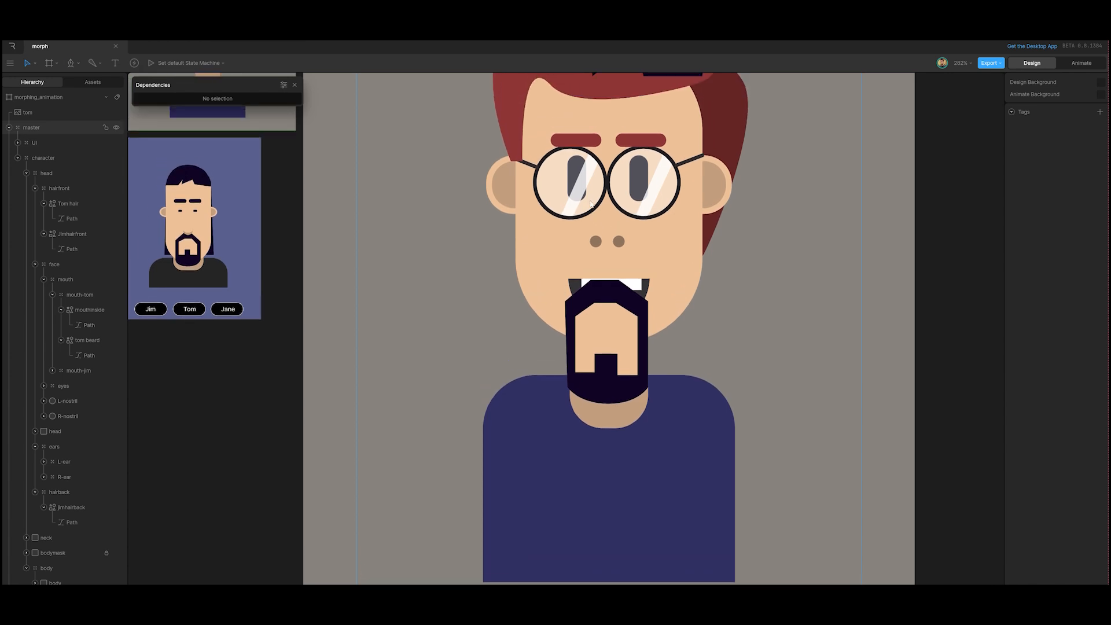
key("r")
left_click_drag(587, 184, 657, 298)
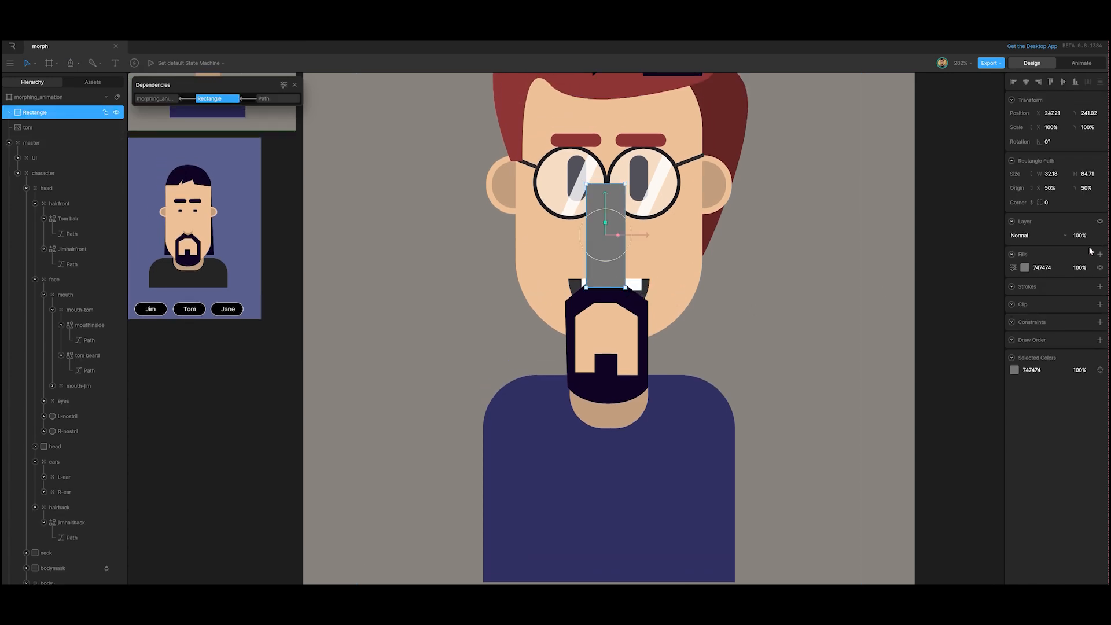
left_click(1027, 269)
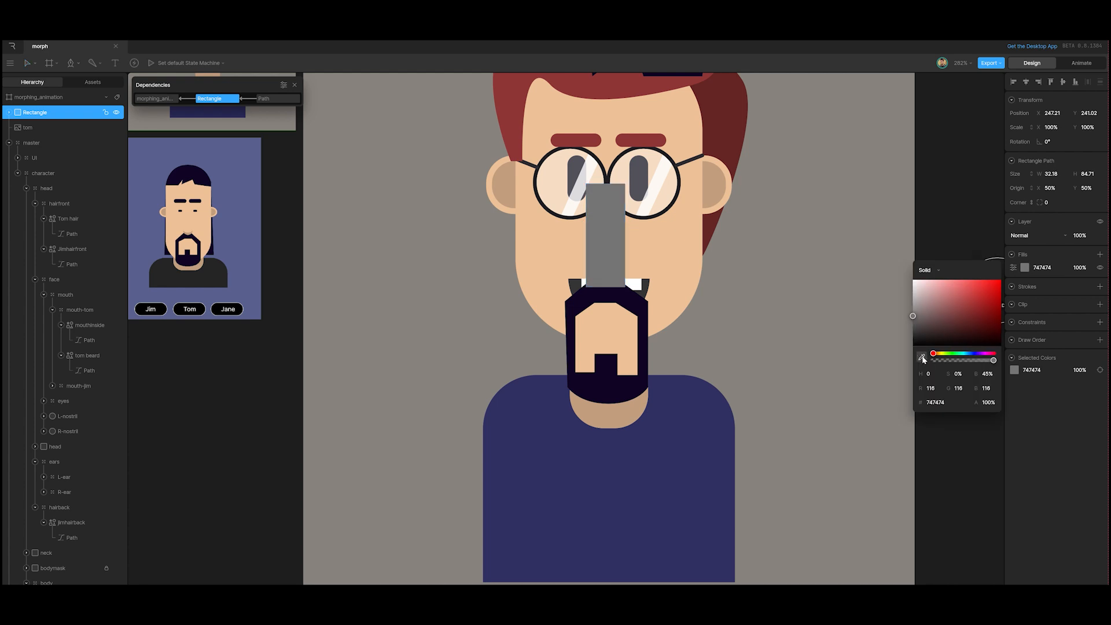
left_click(922, 357)
left_click(683, 255)
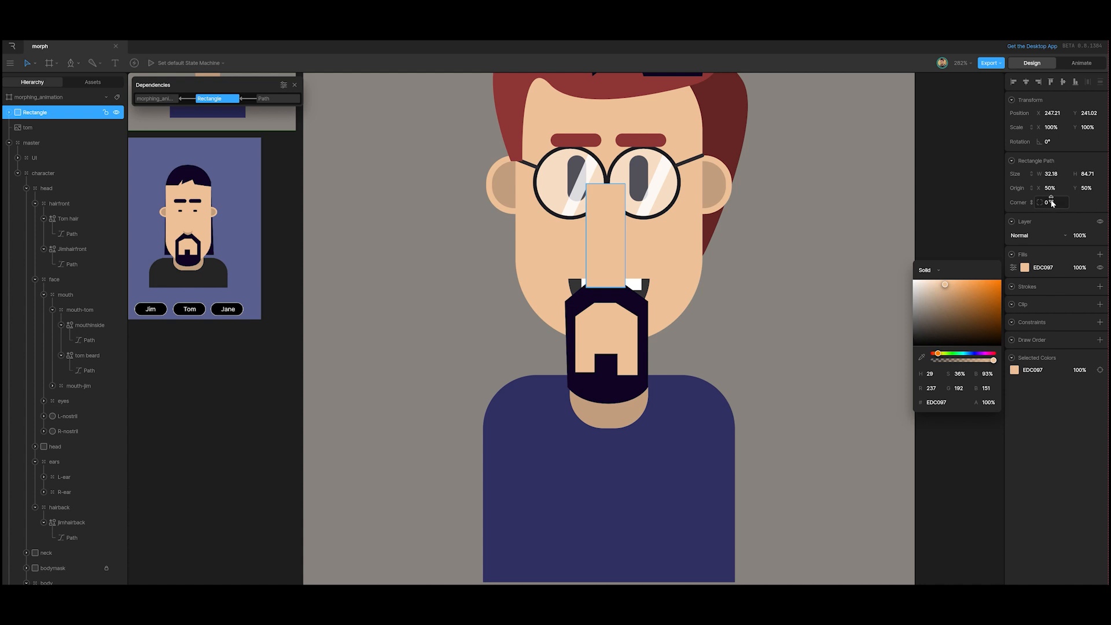
Round the nose rectangle's ends by setting its corner radius to 27.3, keeping the rectangle selected.
left_click_drag(1052, 204, 1060, 193)
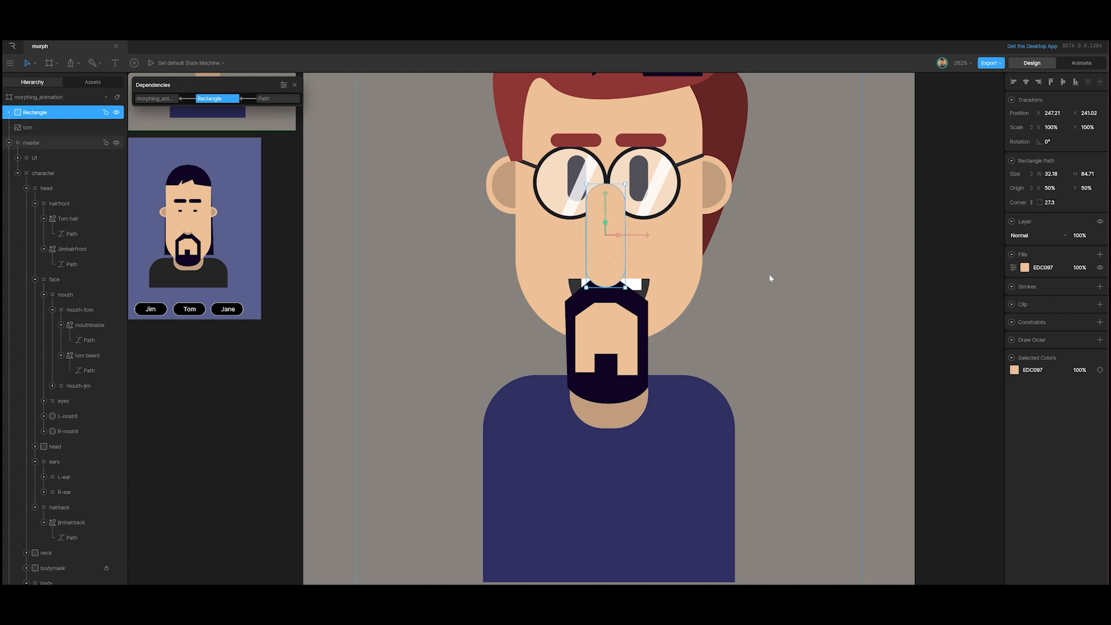
left_click(932, 247)
left_click(610, 249)
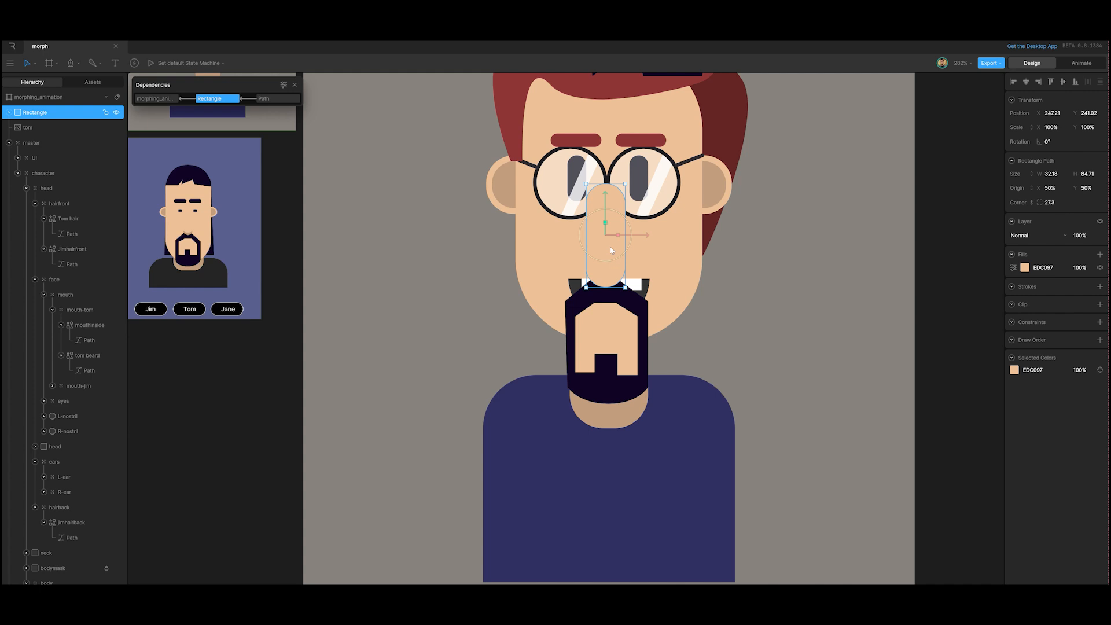
Rename the rounded nose rectangle as "tomnosetop".
double_click(33, 112)
key("BackSpace")
type("tom")
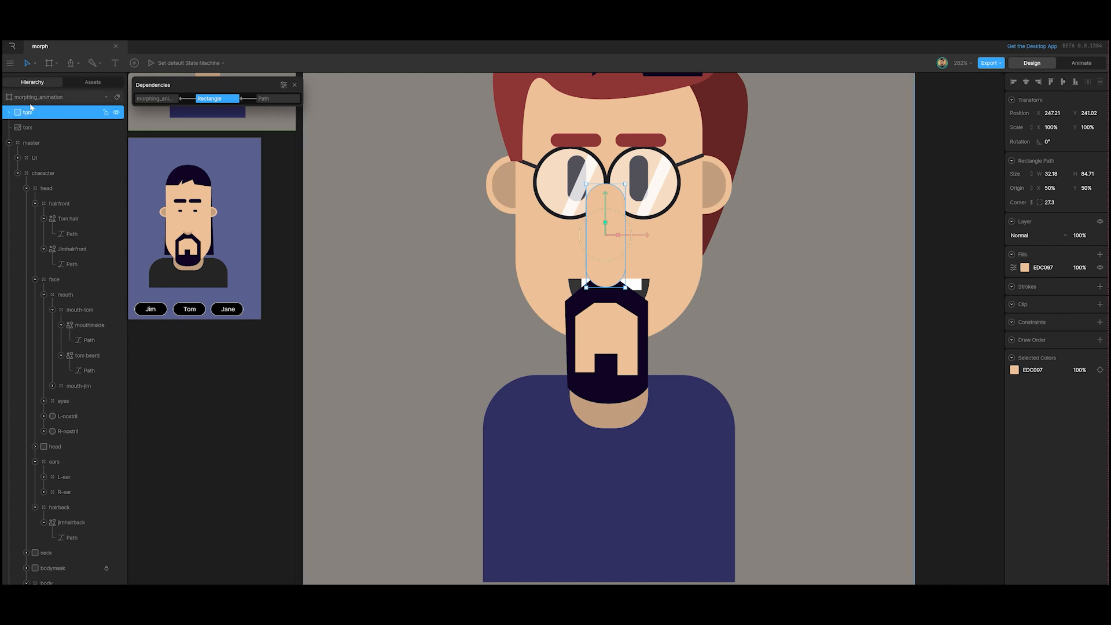
type("nosetop")
left_click(918, 250)
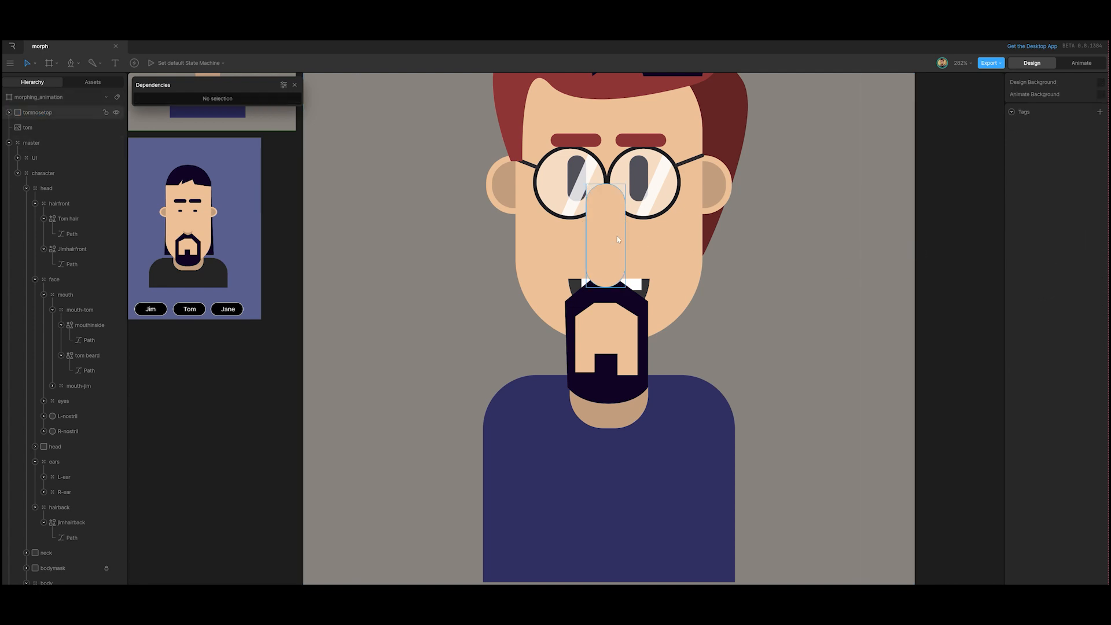
Recolour the nose shape with the darker skin tone C19D7D sampled from the inner ear.
left_click(615, 239)
left_click(1023, 266)
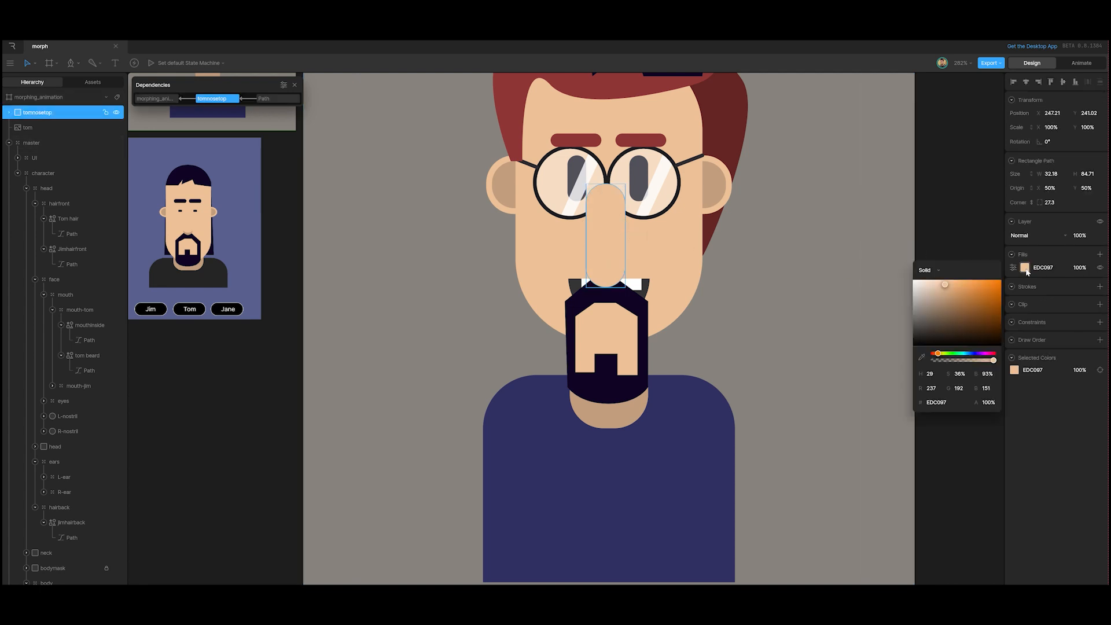
left_click(922, 357)
left_click(722, 182)
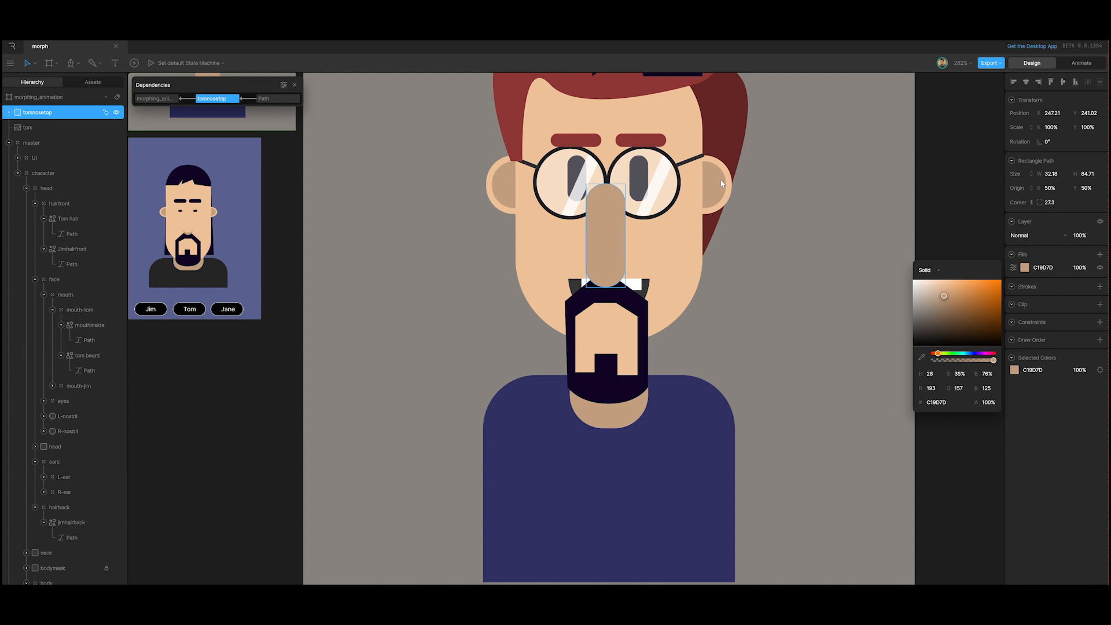
left_click(914, 201)
Duplicate the nose shape and fill the front copy with skin colour EDC097 sampled from the face.
left_click(608, 236)
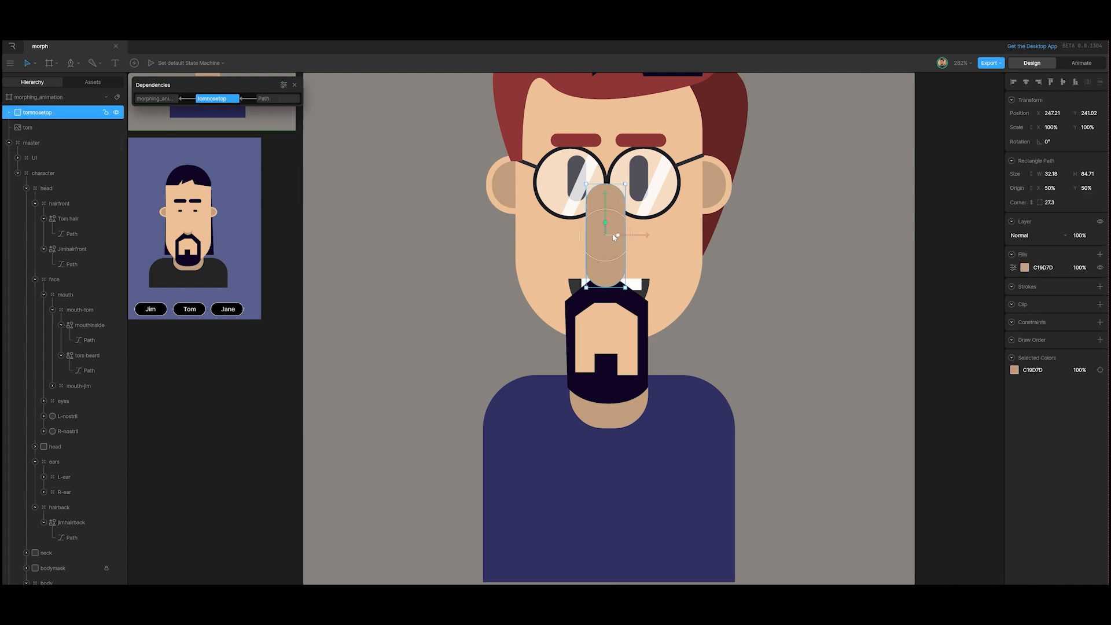
key("ctrl+d")
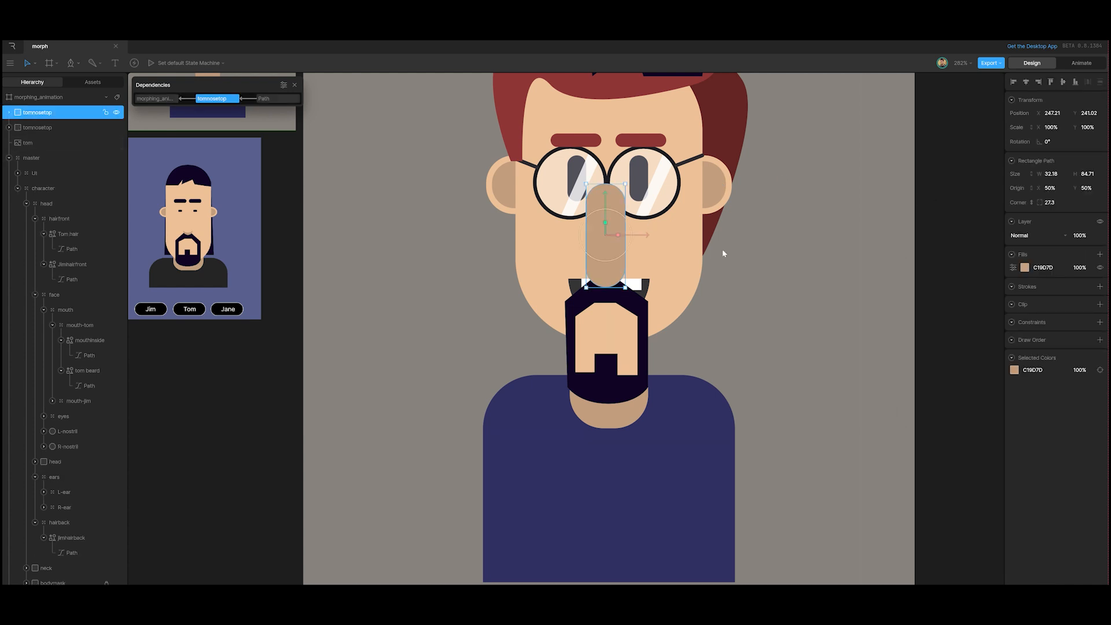
left_click(1025, 267)
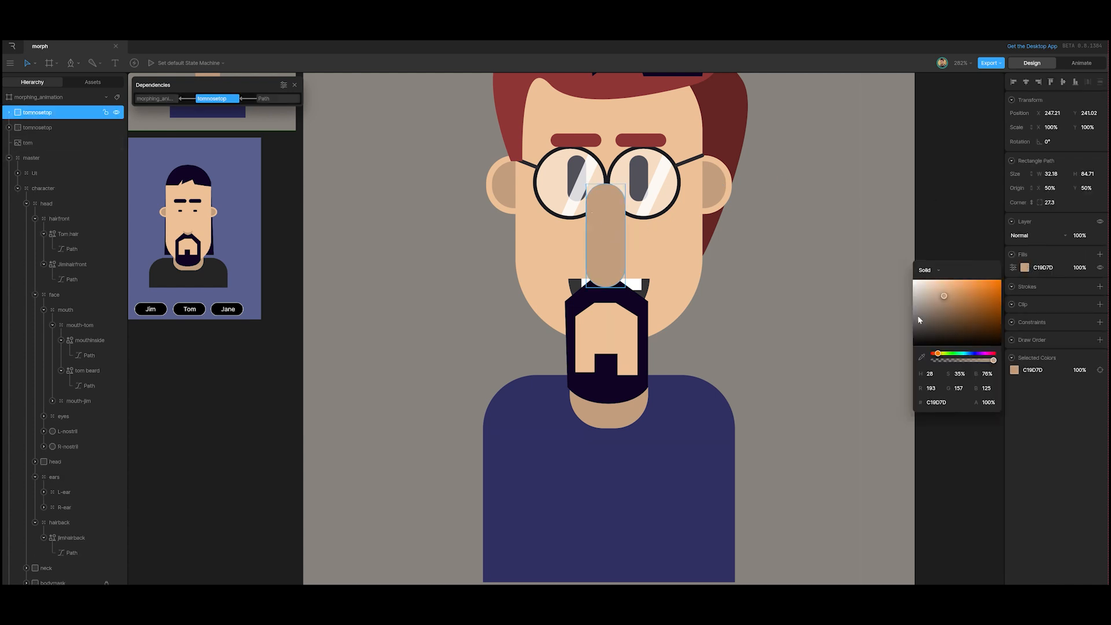
left_click(923, 357)
left_click(696, 285)
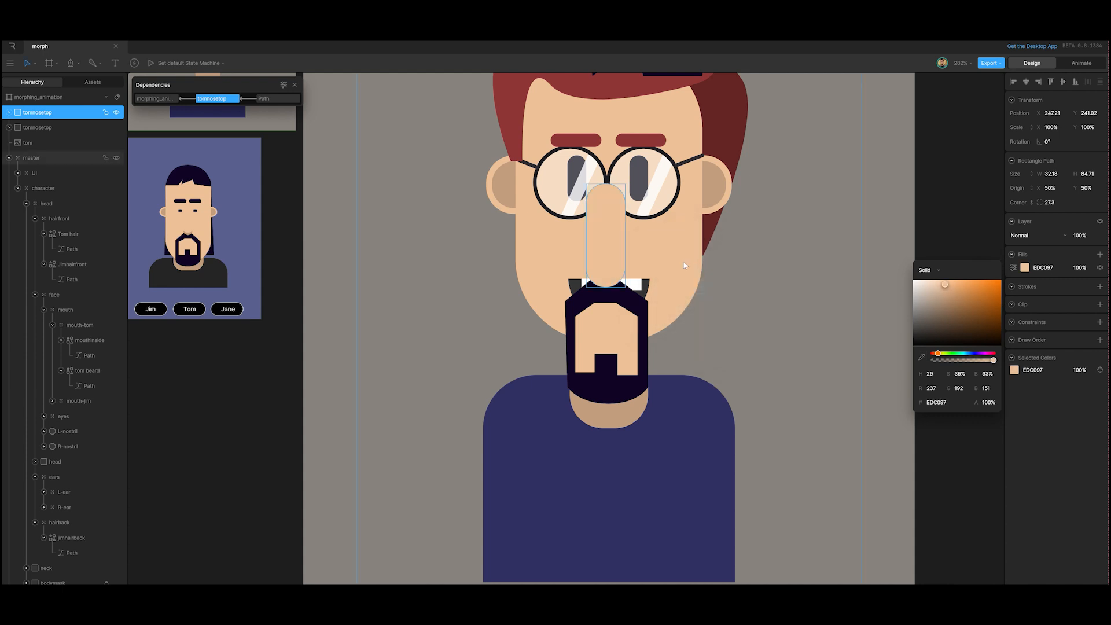
Move the front nose copy up to about Y 234 and widen it to about 118% horizontal scale.
left_click(605, 243)
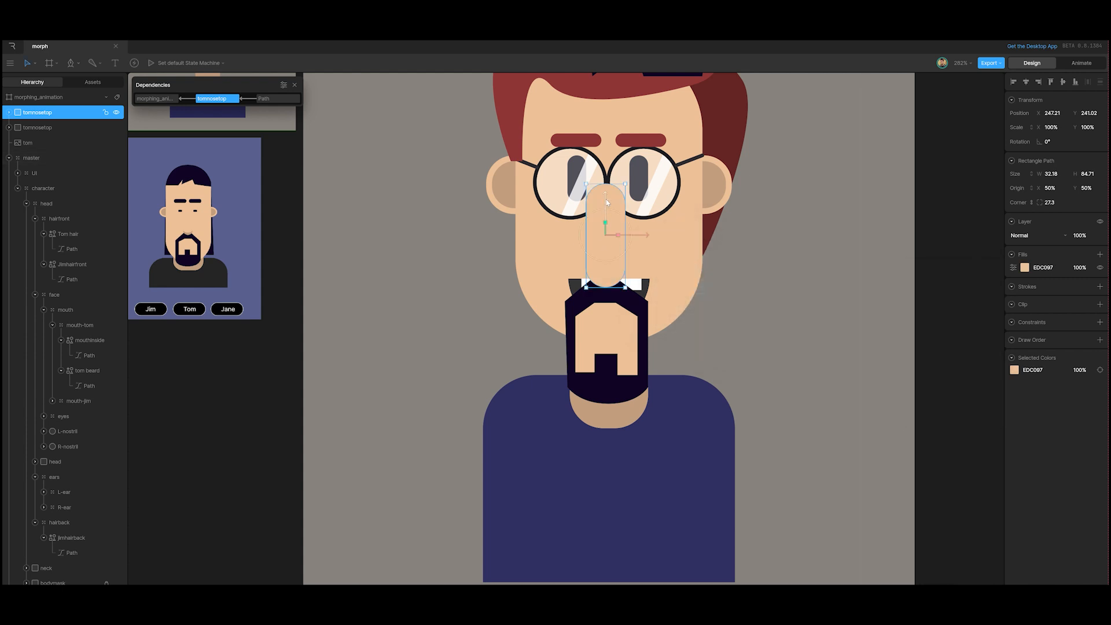
left_click_drag(606, 199, 607, 189)
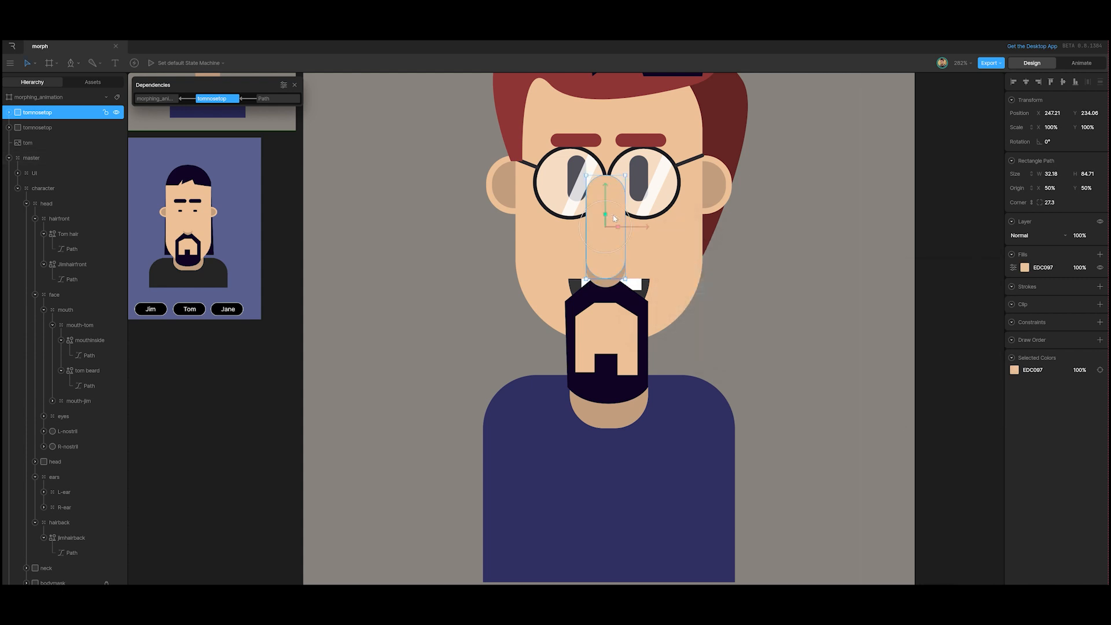
left_click_drag(619, 226, 644, 226)
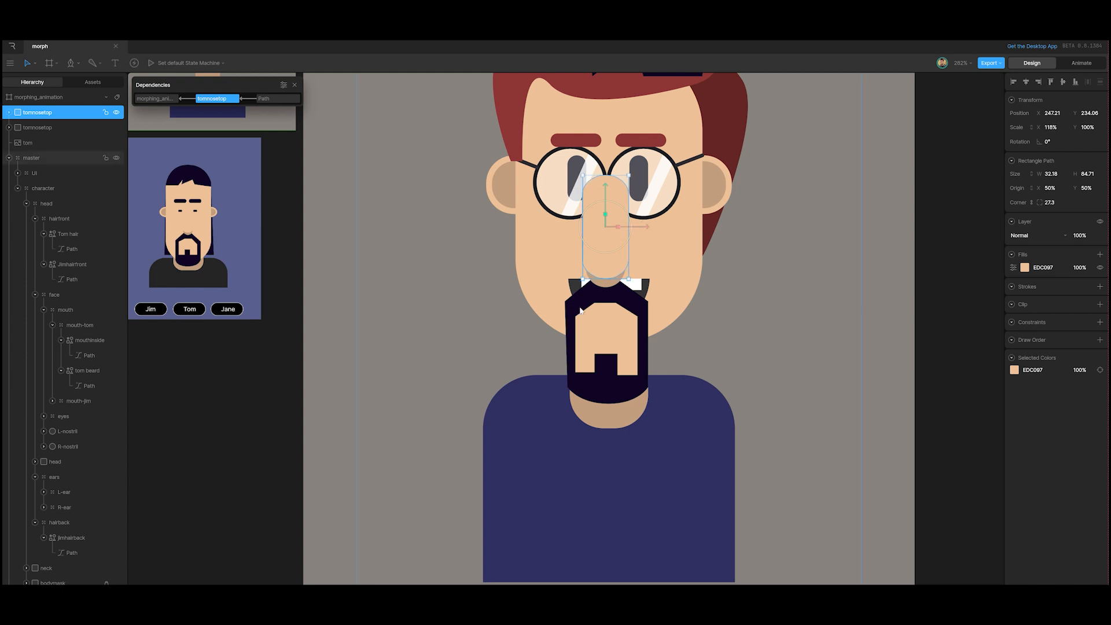
Group the two nose shapes and name the group "tomnose".
left_click(605, 287, "shift")
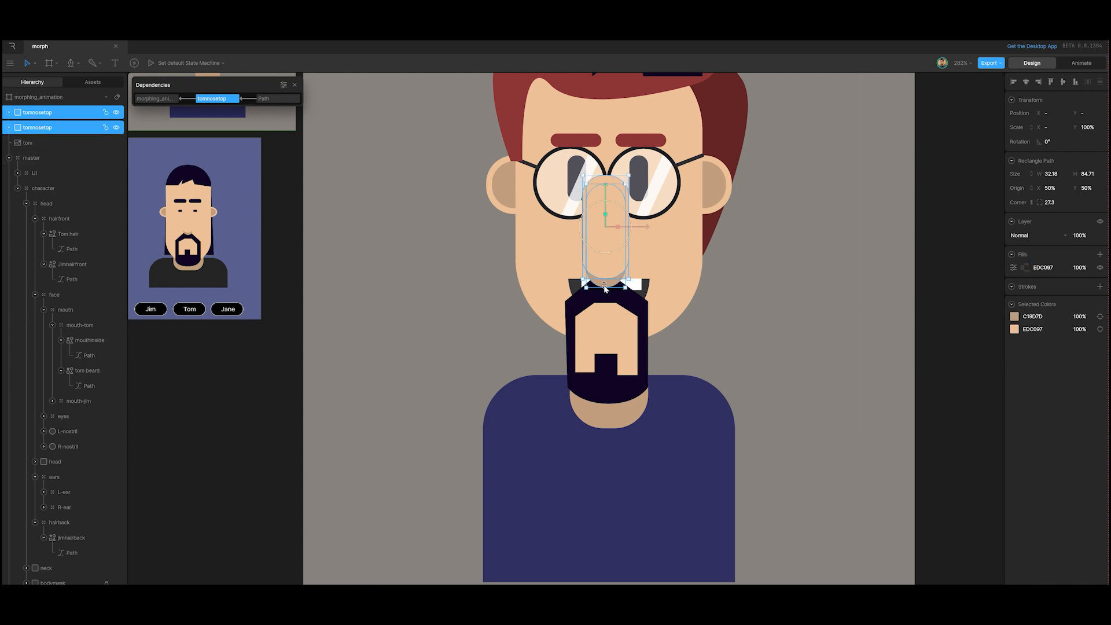
key("ctrl+g")
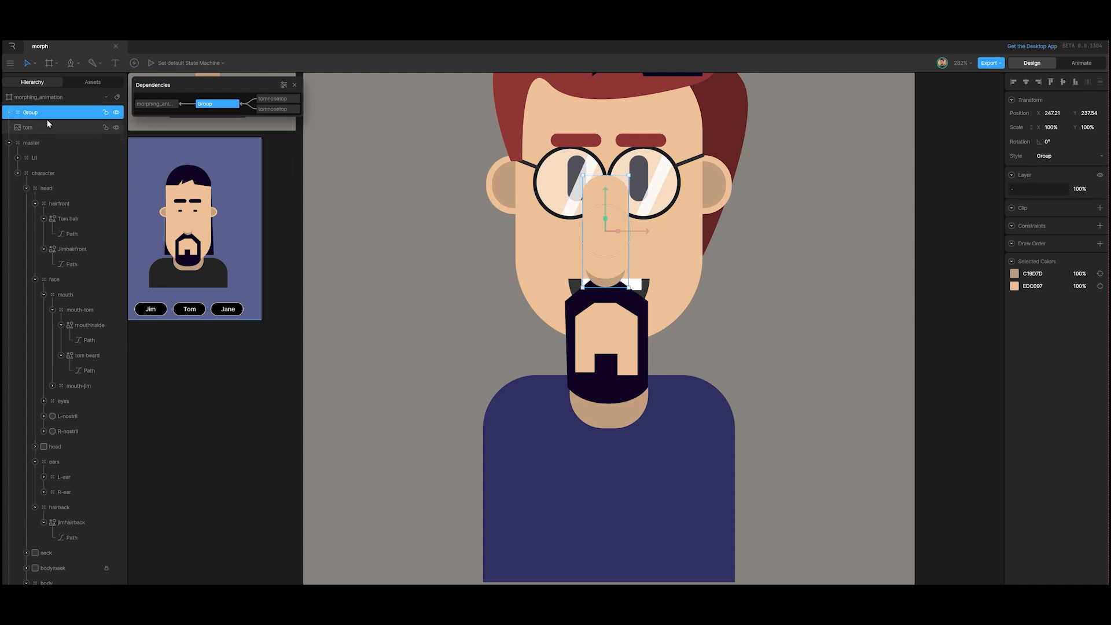
type("t")
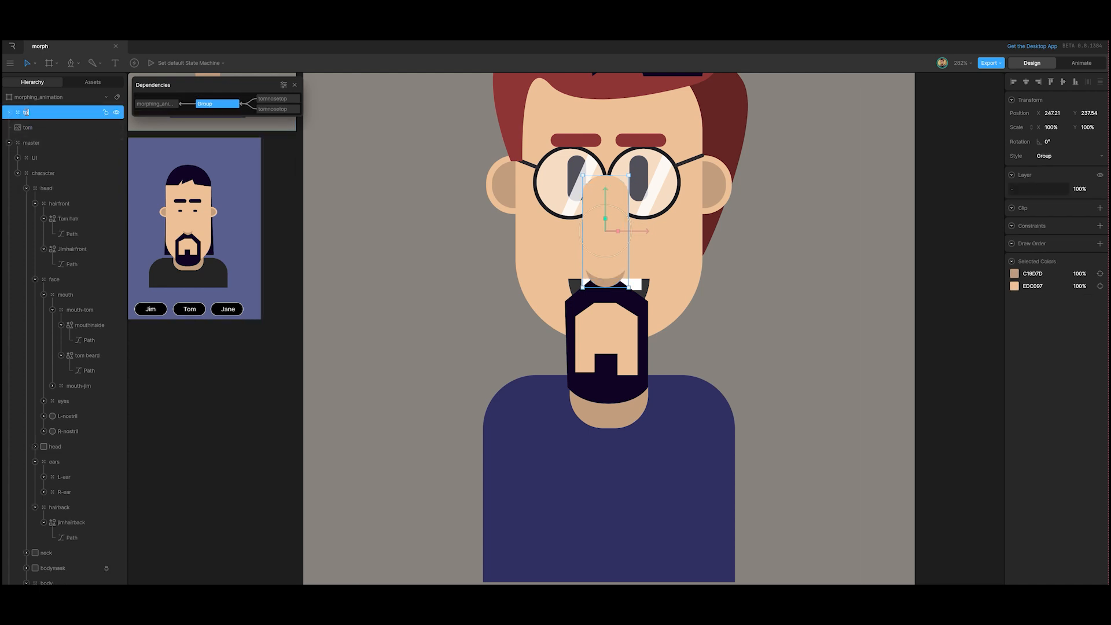
type("omnose")
left_click(200, 480)
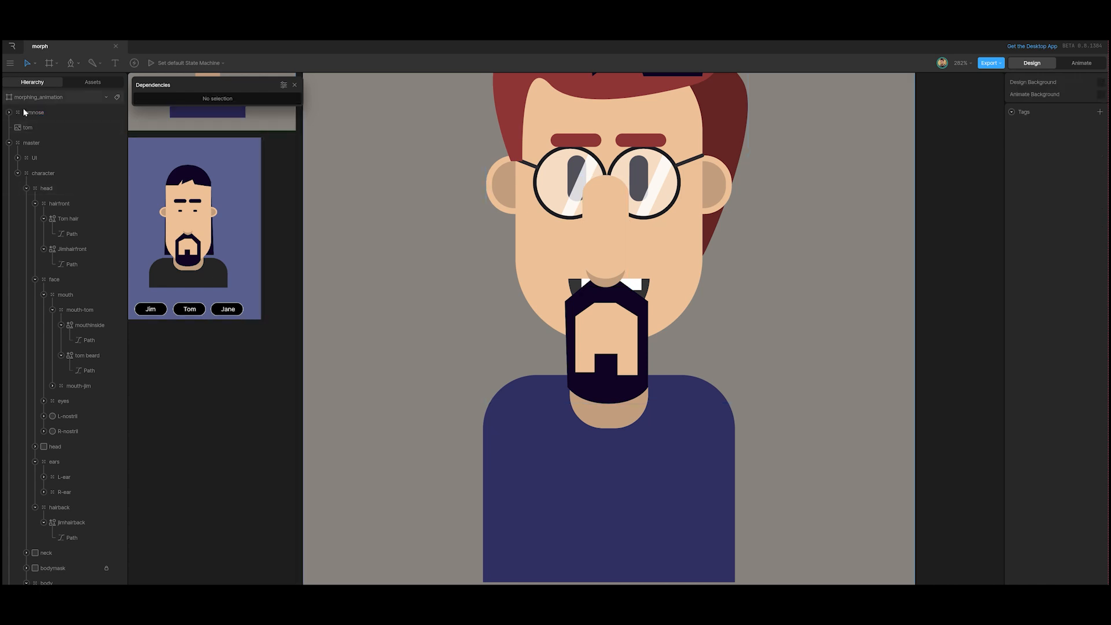
Nest tomnose in the face group above mouth, and move its origin to the top of the nose with Freeze.
left_click(29, 114)
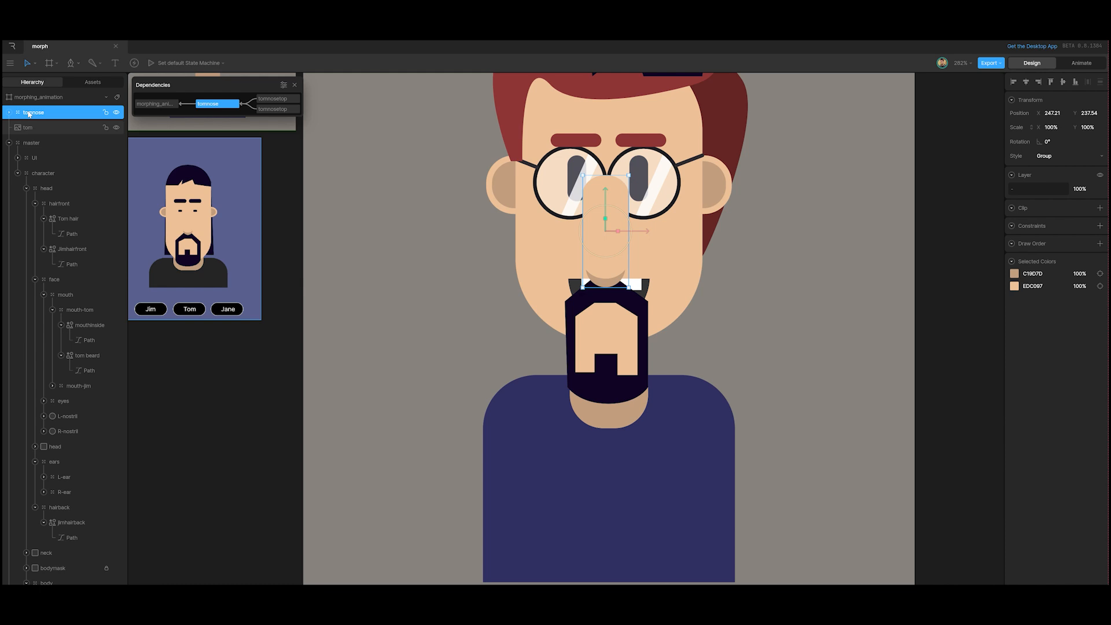
left_click_drag(29, 114, 64, 293)
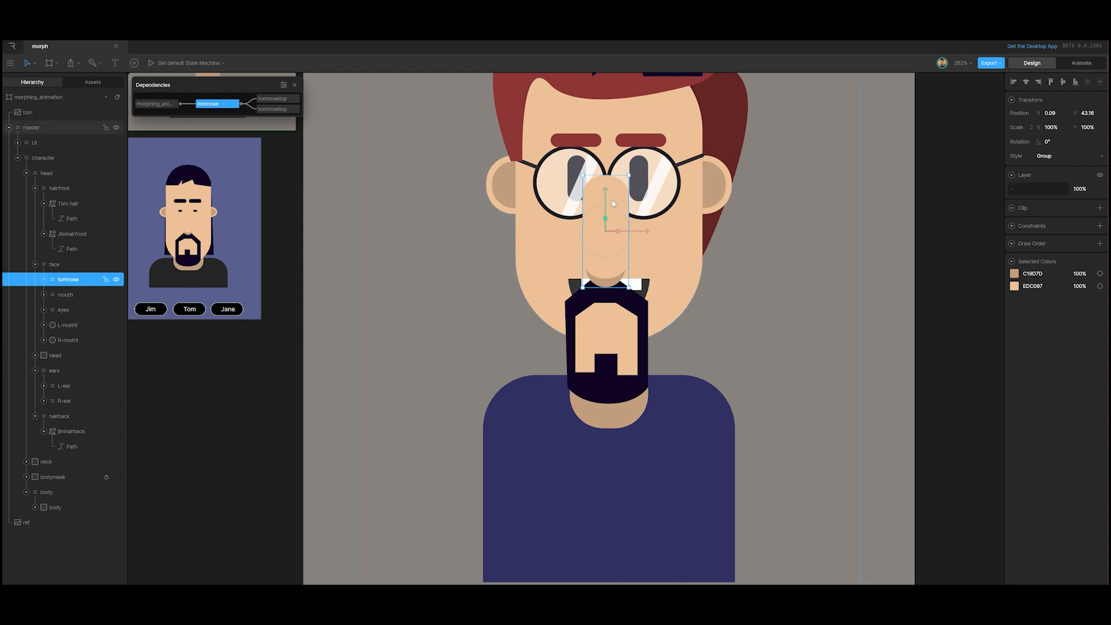
key("y")
left_click_drag(610, 186, 605, 136)
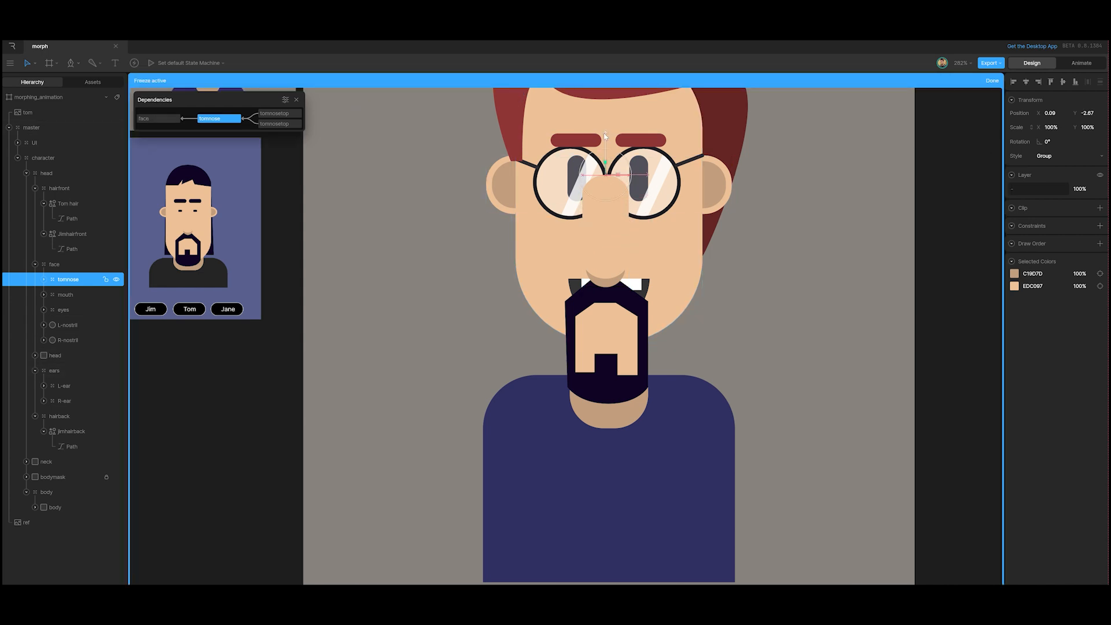
left_click(993, 81)
Key tomnose's Y scale at 100% in the Tom animation and at 0% in the Jim animation.
left_click(1080, 63)
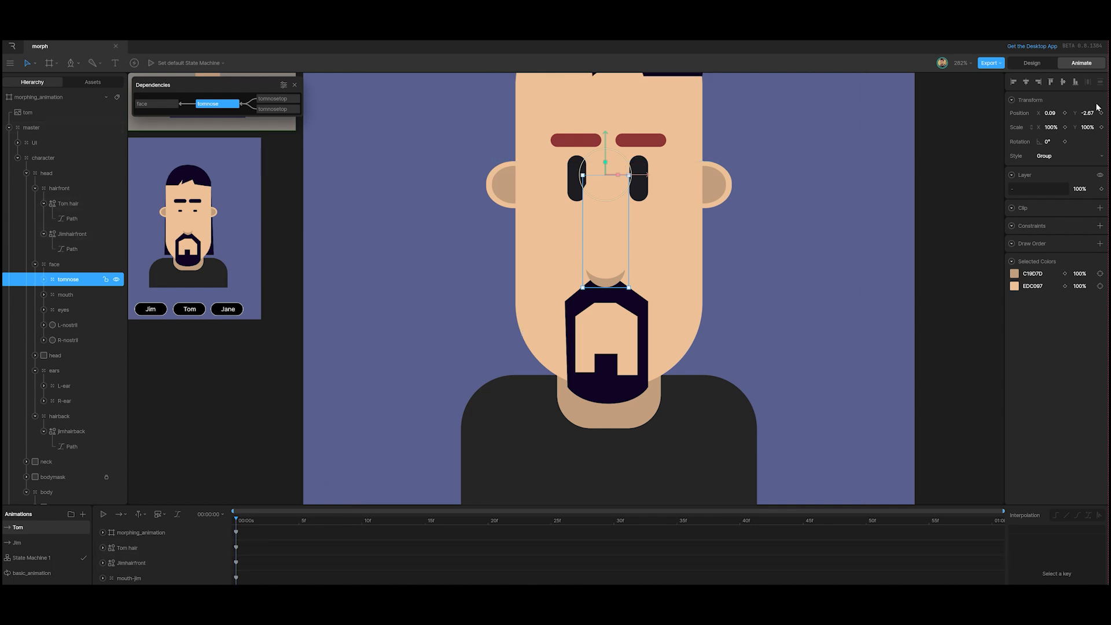
left_click(1102, 128)
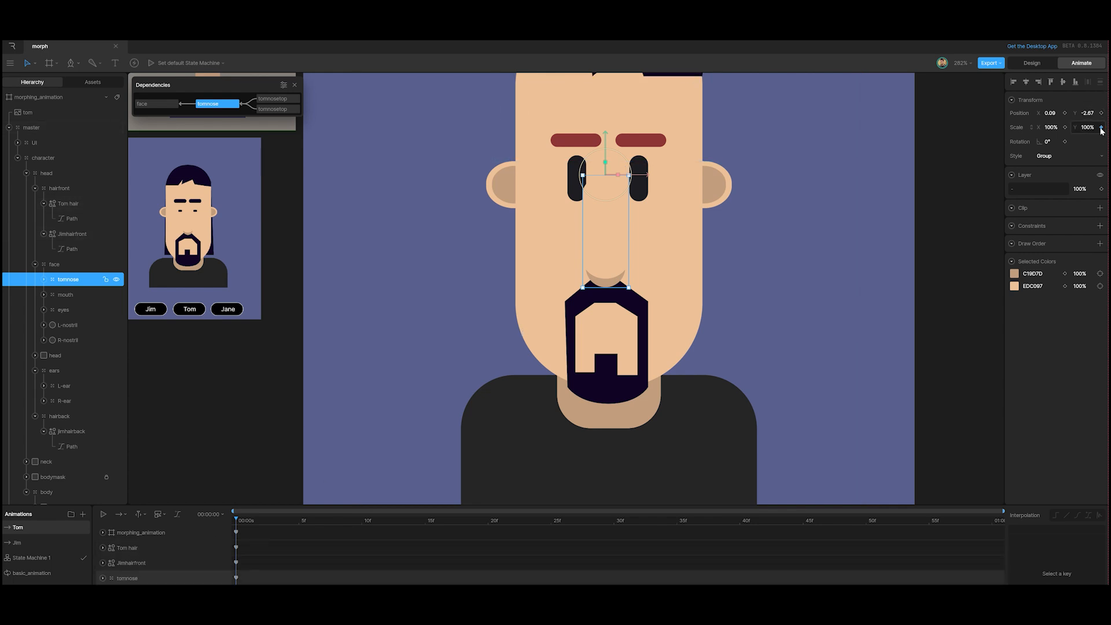
left_click(33, 546)
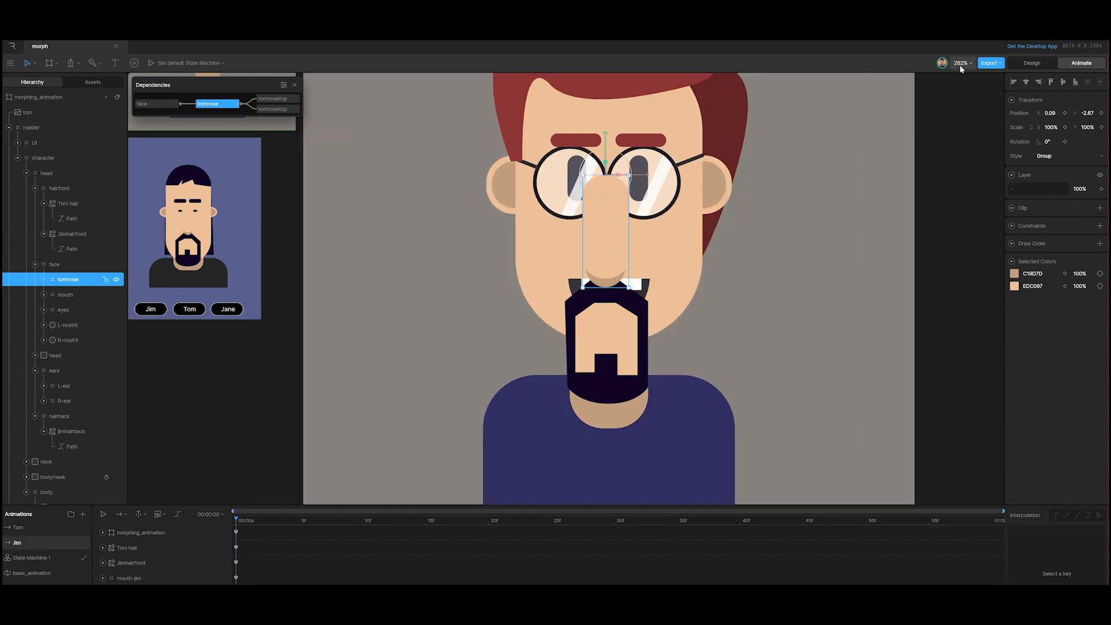
left_click(1090, 128)
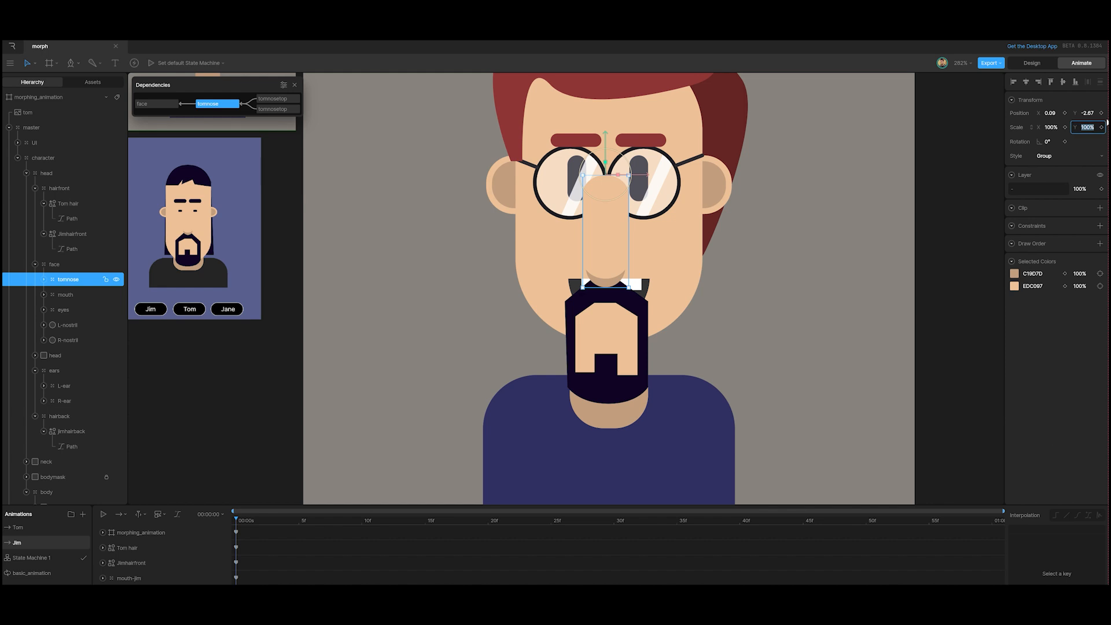
type("0")
key("Return")
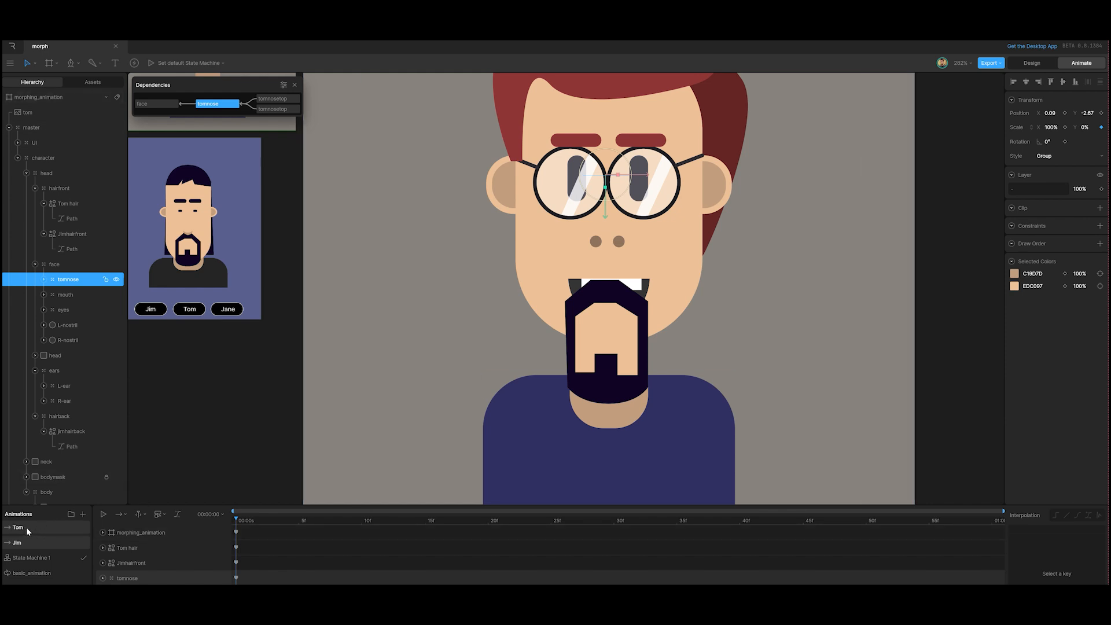
Select the mouth-tom group and move its origin to the top edge of the beard in Design mode with Freeze.
left_click(58, 295)
left_click(43, 295)
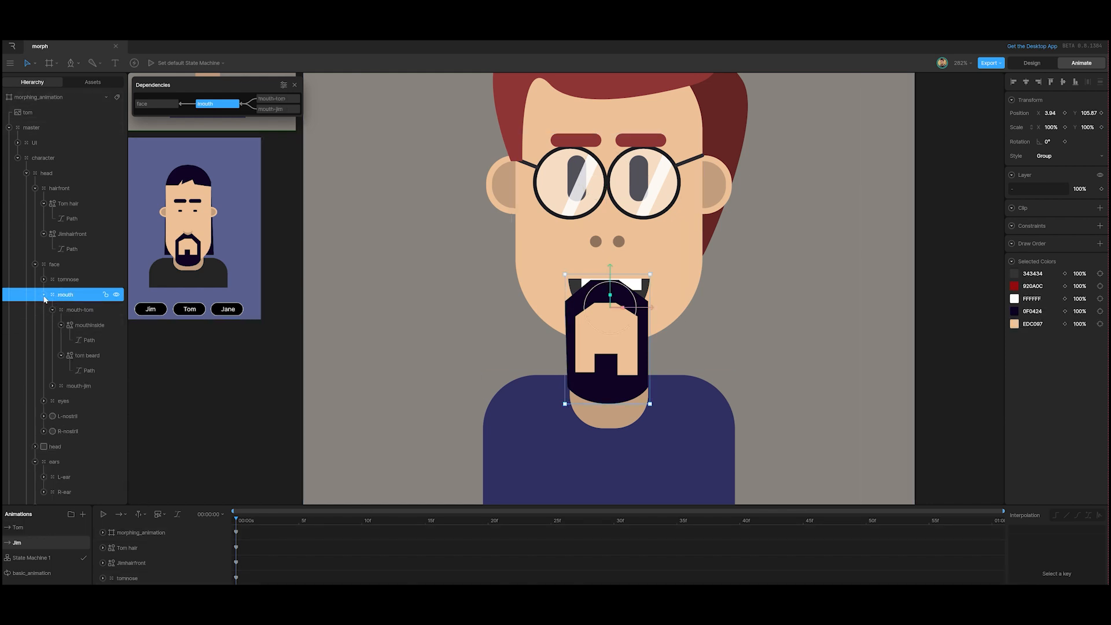
left_click(81, 314)
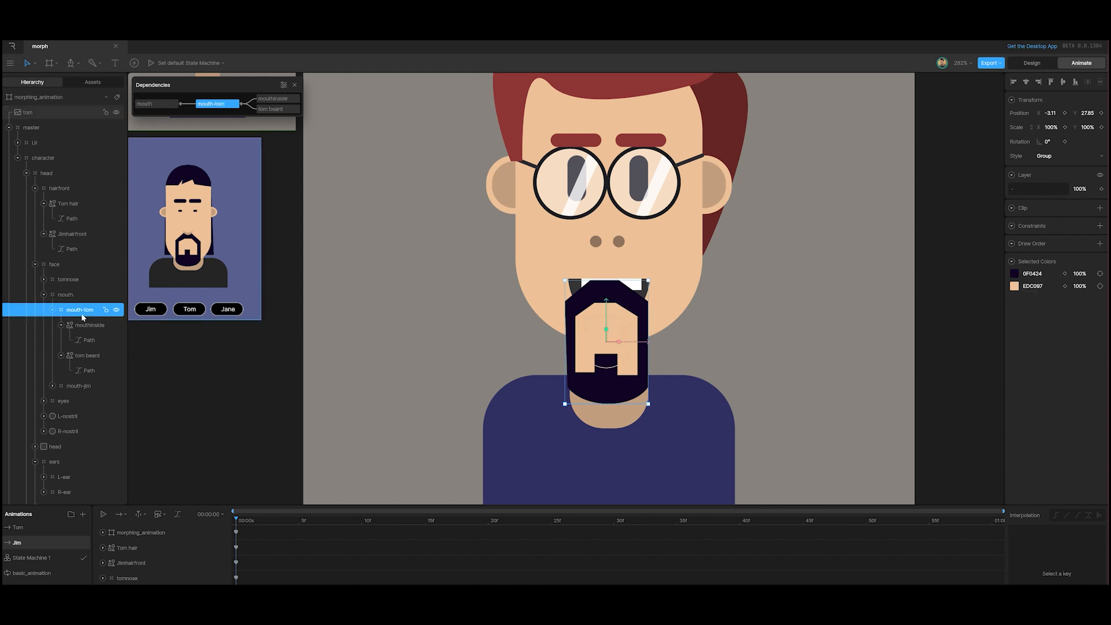
left_click(1030, 66)
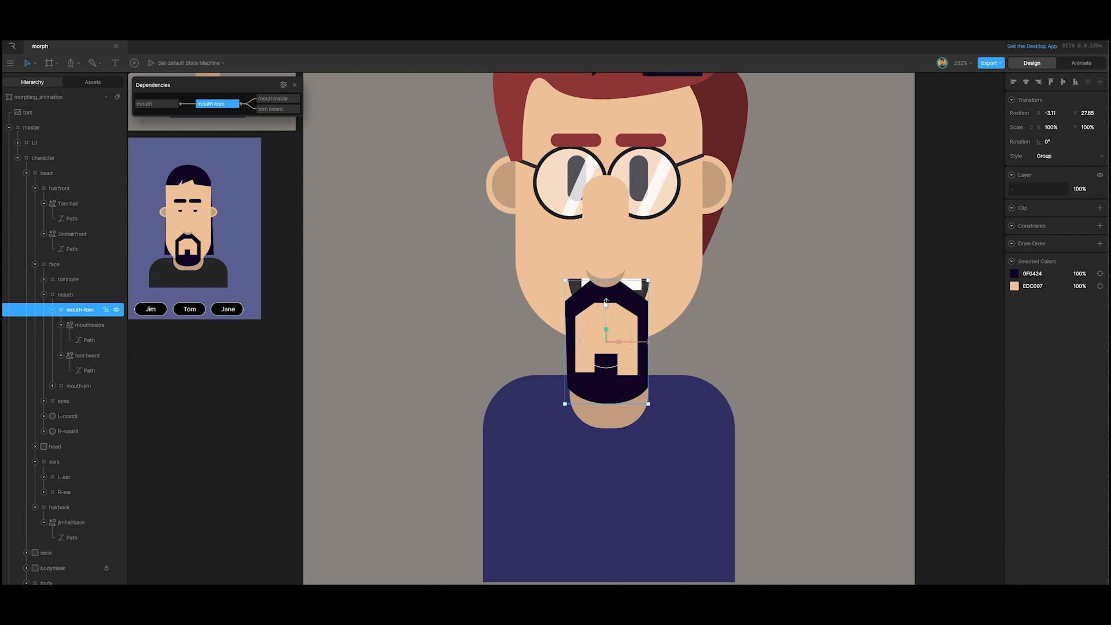
key("y")
left_click_drag(606, 302, 606, 238)
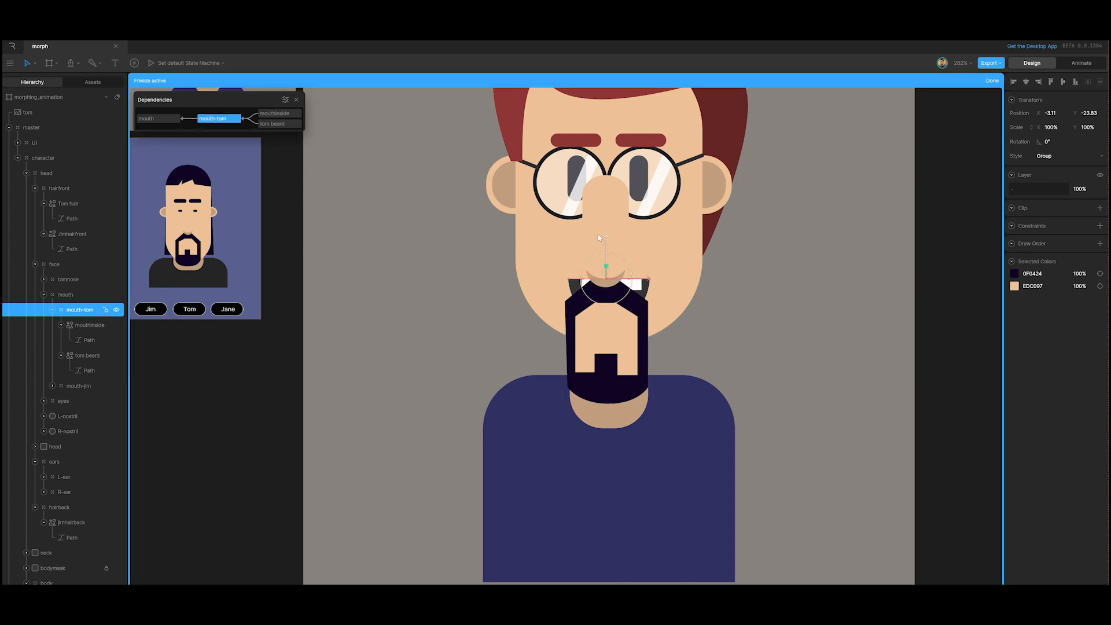
left_click(992, 80)
Key mouth-tom's Y scale at 0% in the Jim animation and at 100% in the Tom animation.
key("Tab")
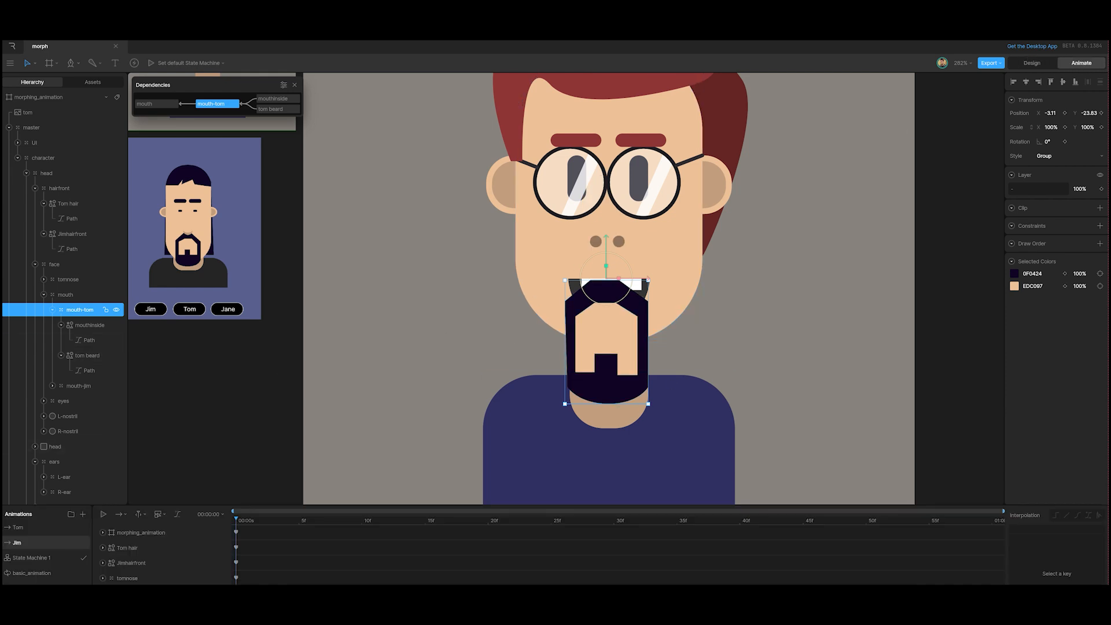
left_click(1088, 128)
type("0")
key("Return")
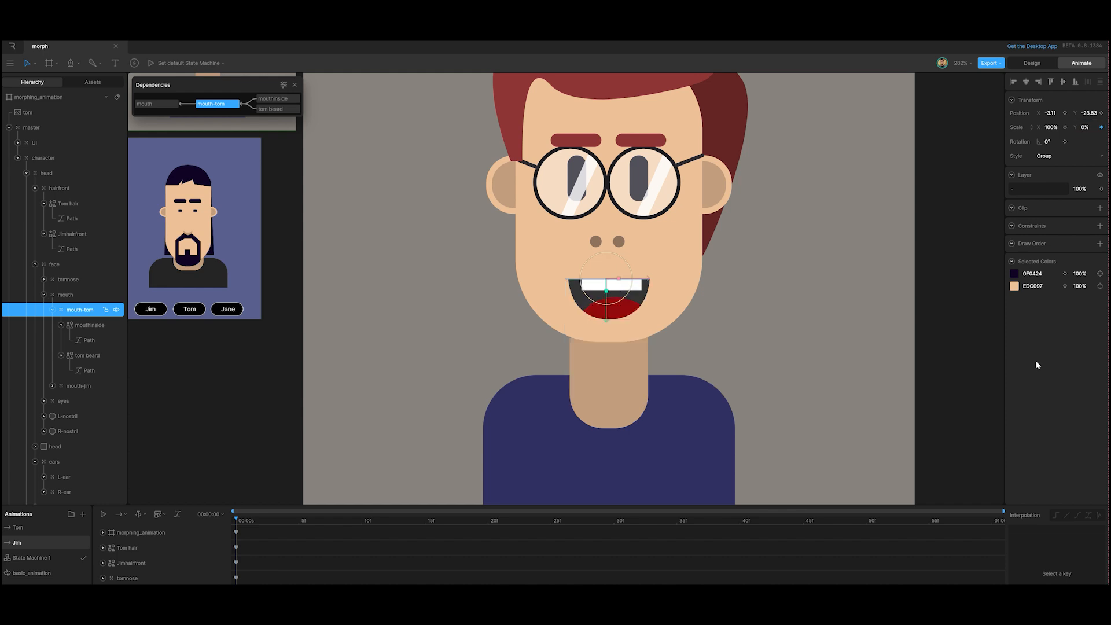
left_click(19, 528)
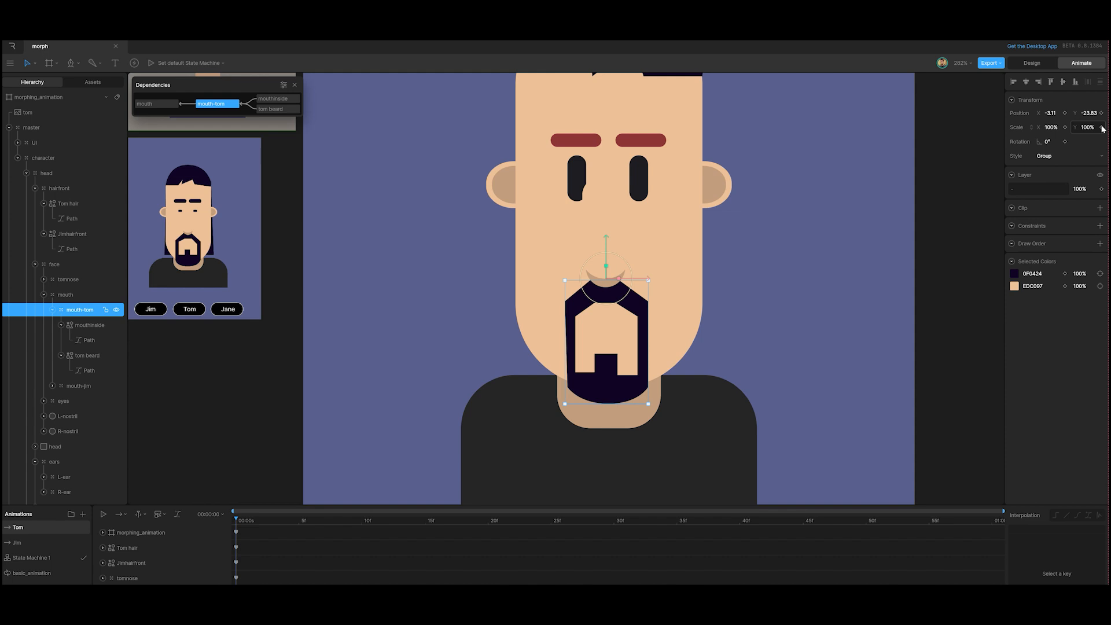
Play State Machine 1 with the whole morphing_animation artboard in view and trigger the first red button to test the morph to Tom.
left_click(33, 560)
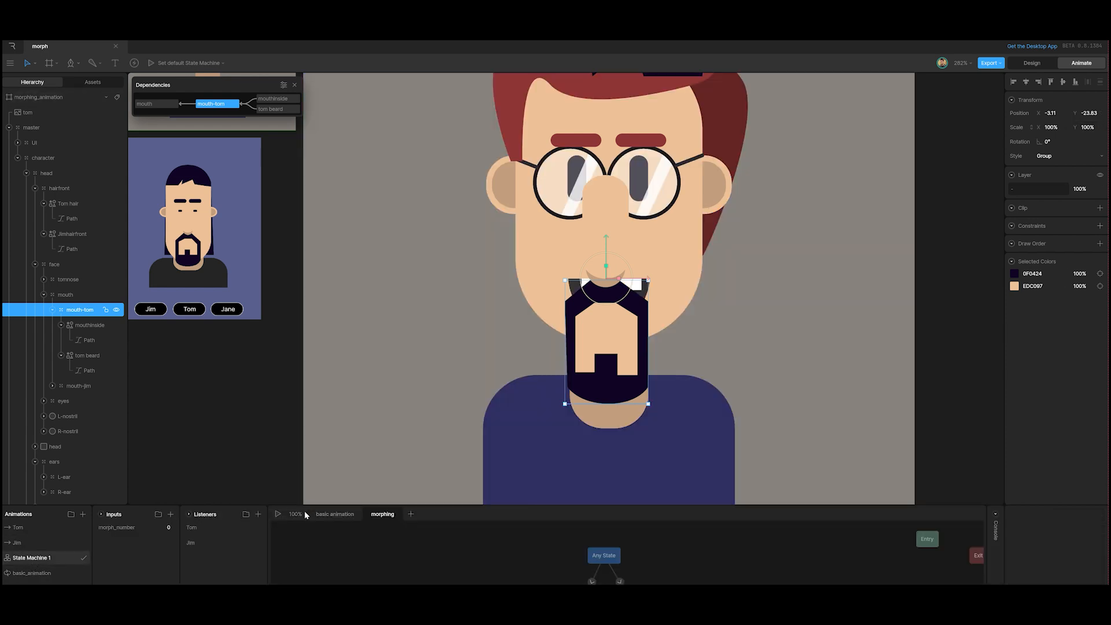
left_click(279, 514)
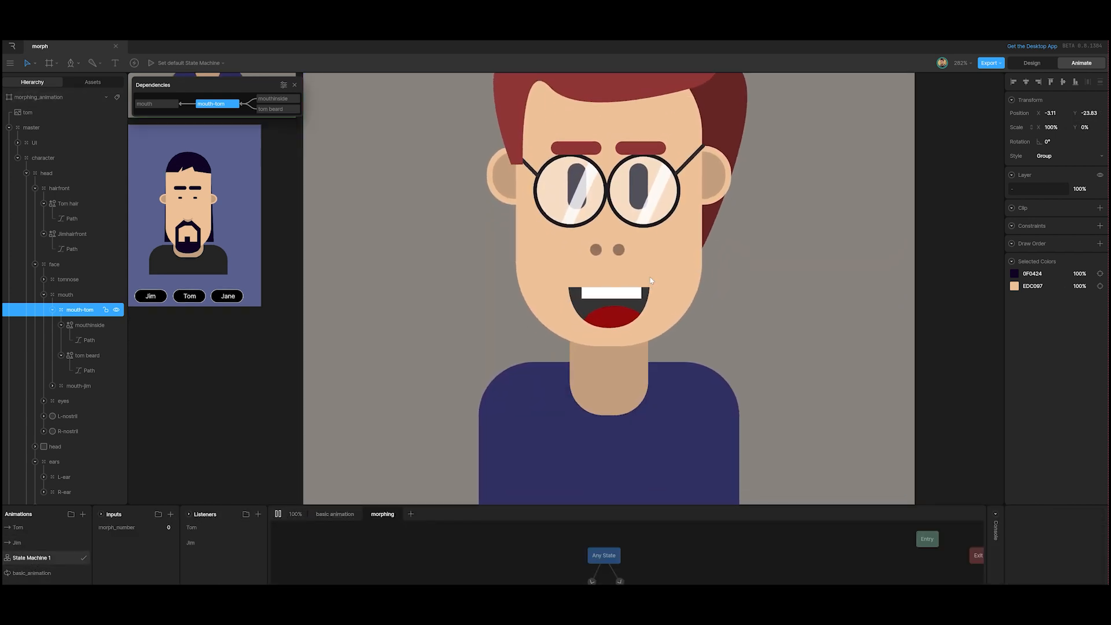
scroll(461, 234, "right", 1)
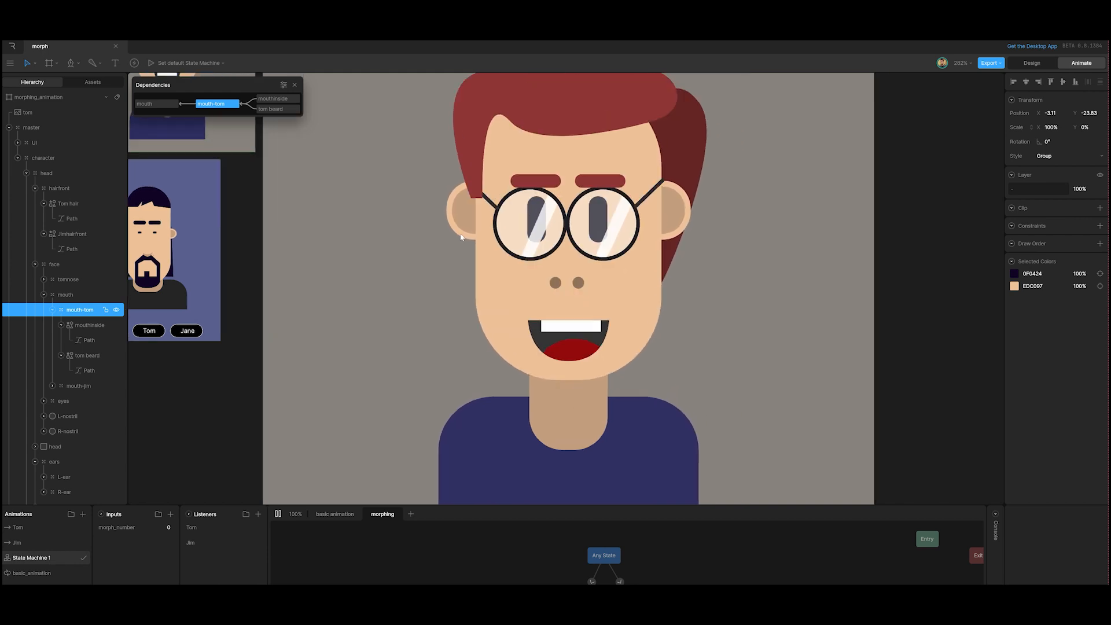
left_click(30, 96)
key("f")
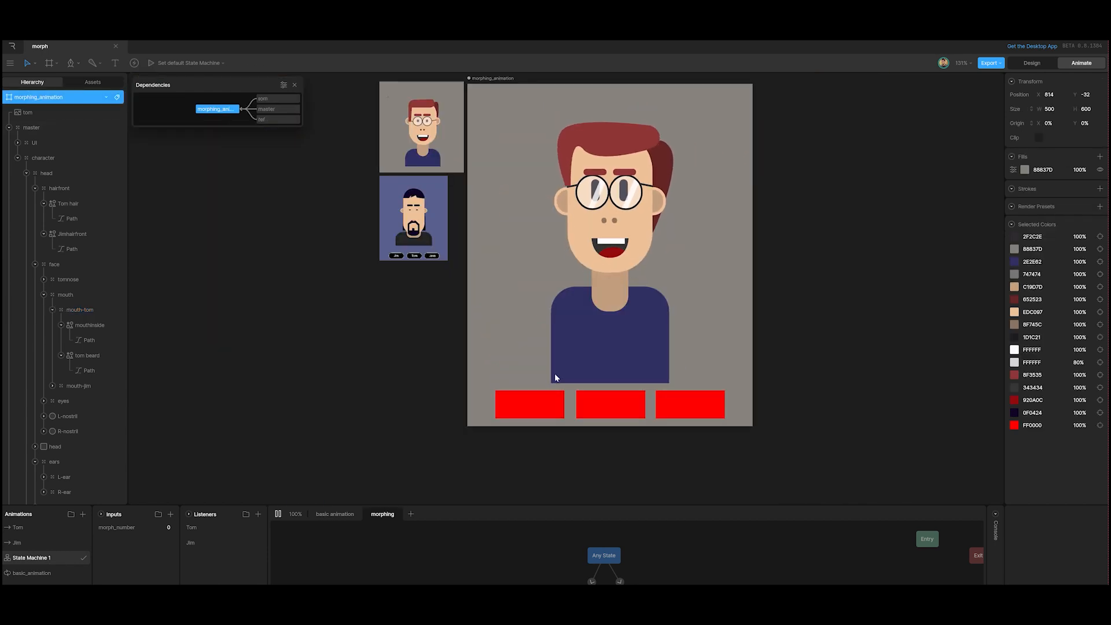
left_click(552, 410)
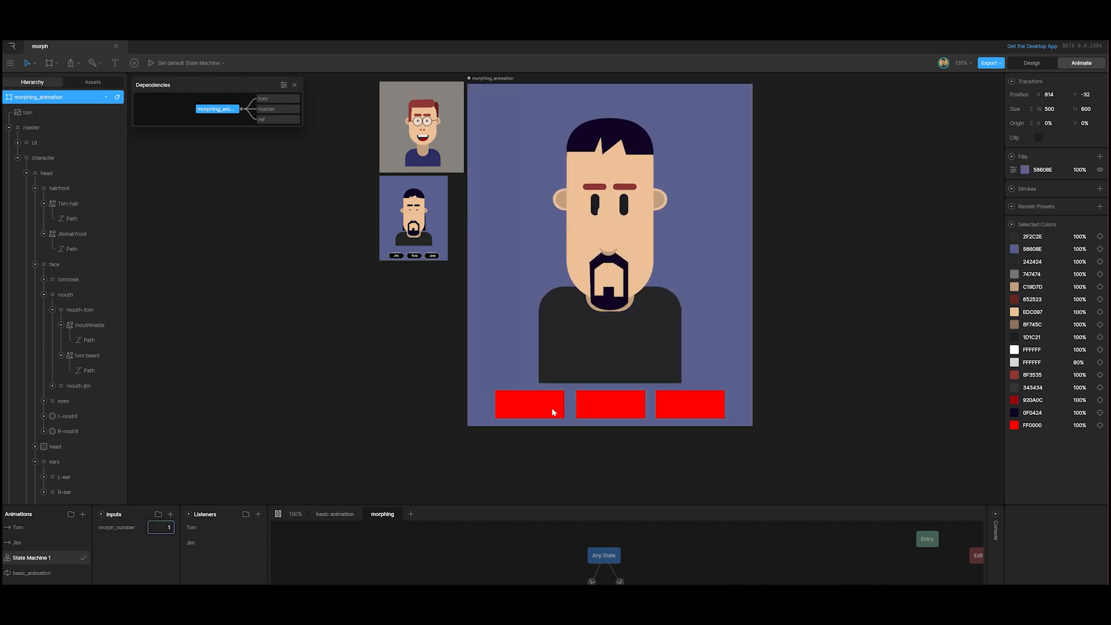
Test the morph in both directions by alternately triggering the first and second red buttons, and stop playback.
left_click(552, 409)
left_click(617, 410)
left_click(558, 410)
left_click(610, 402)
left_click(611, 402)
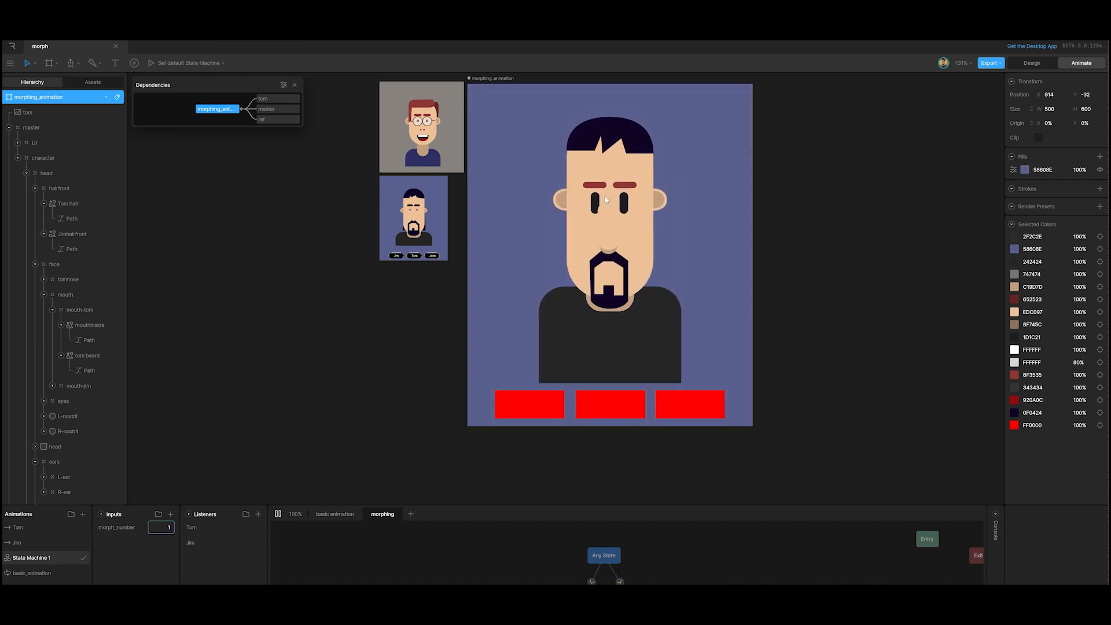
left_click(541, 410)
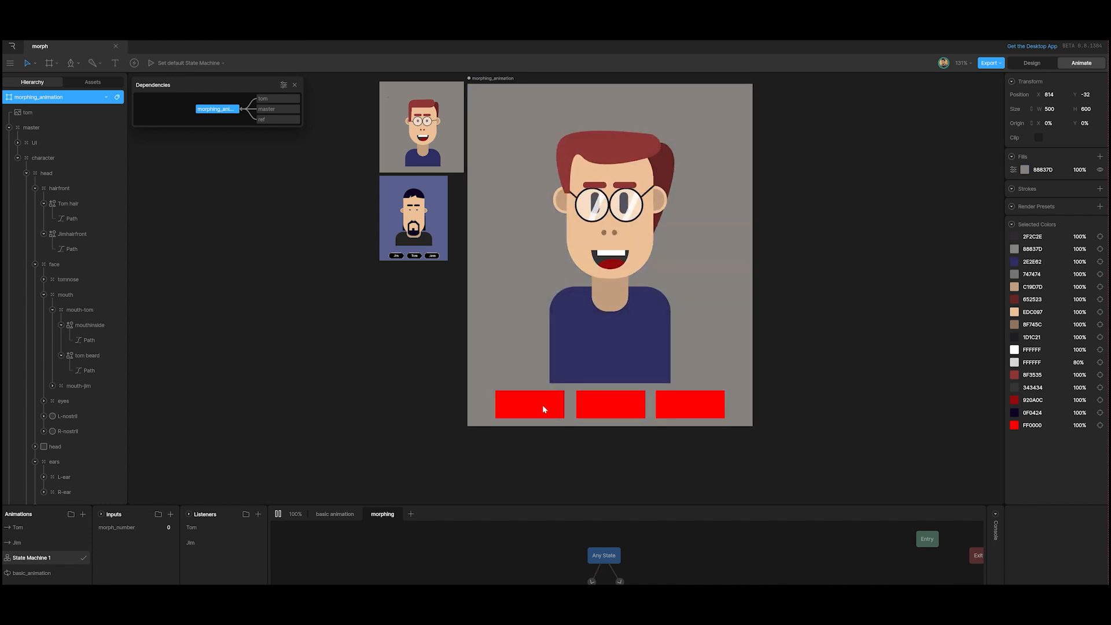
left_click(593, 411)
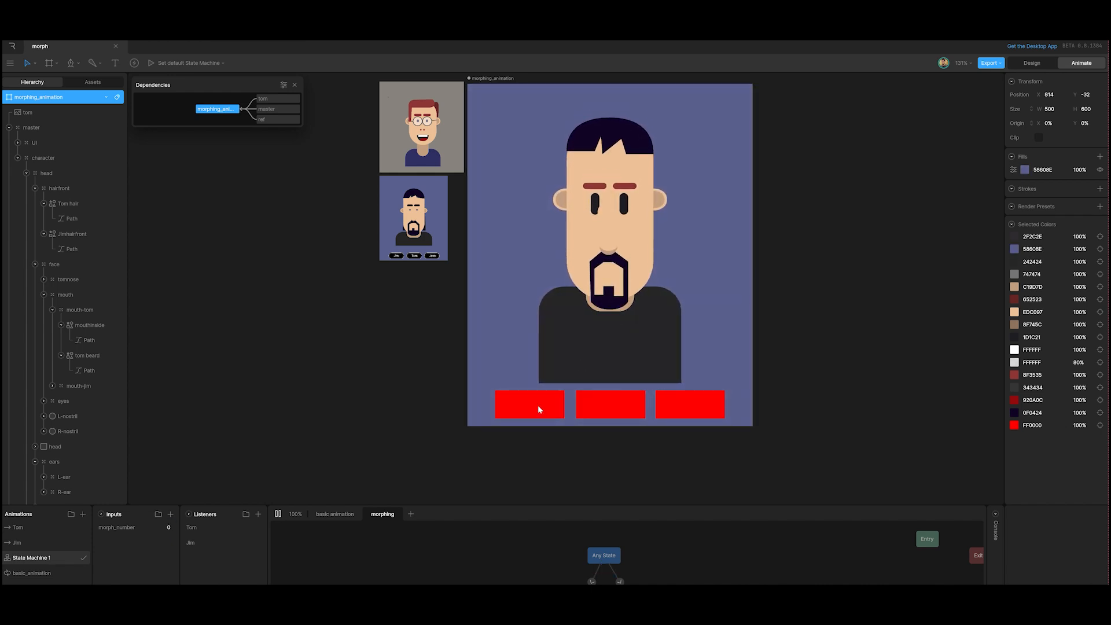
left_click(606, 408)
left_click(540, 406)
left_click(607, 409)
key("space")
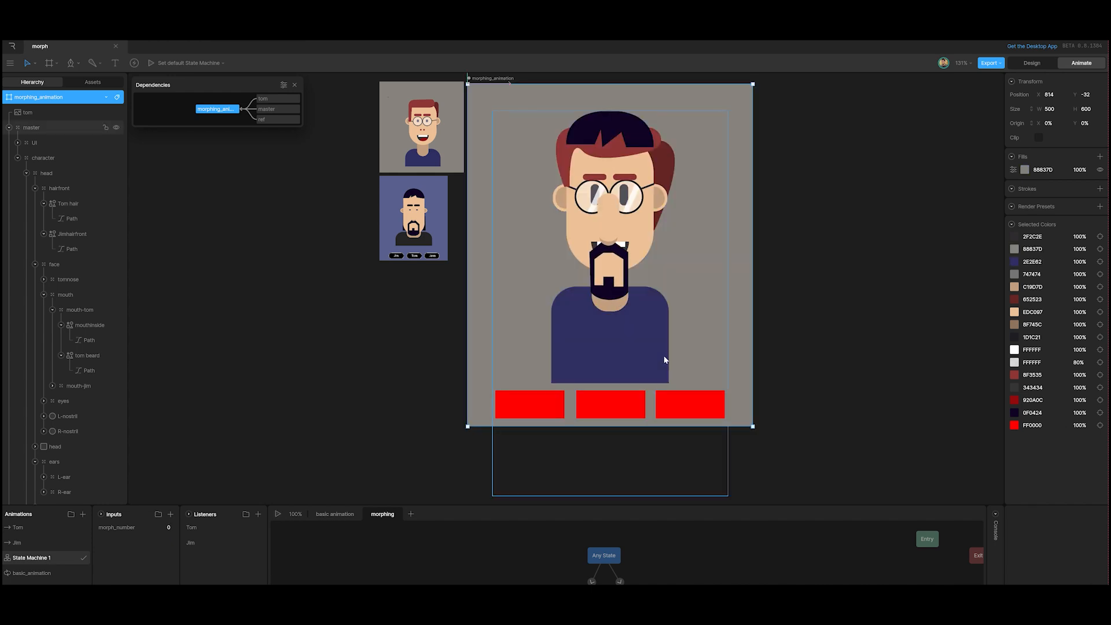
left_click(885, 187)
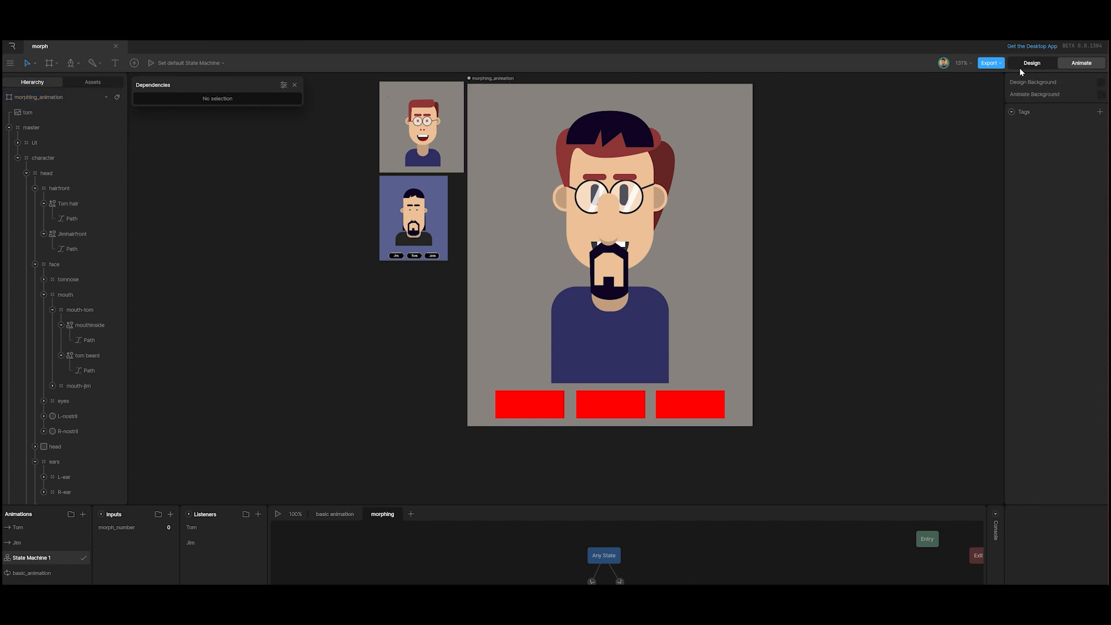
Expand the eyes group in Design mode and shift R-eye horizontally outward to X -27.81.
left_click(30, 528)
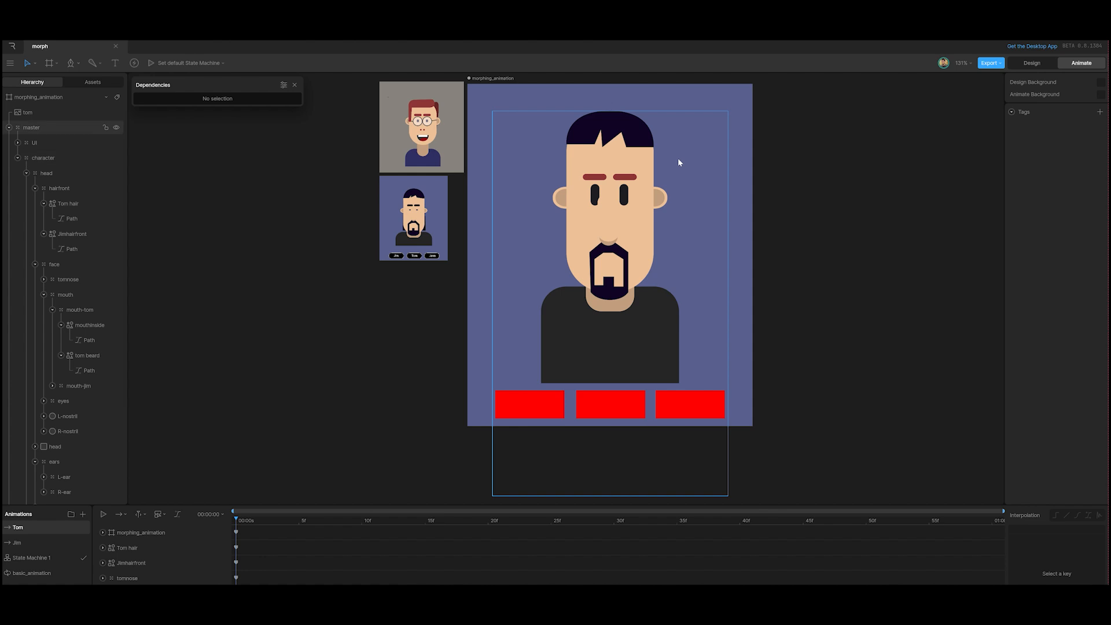
left_click(1033, 62)
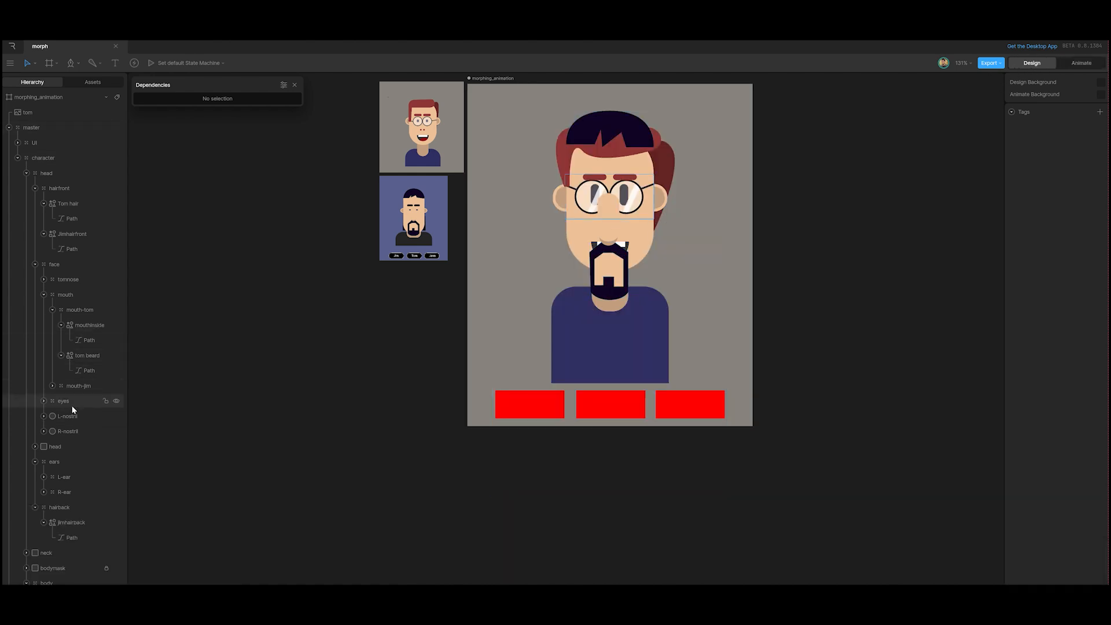
left_click(37, 406)
left_click(43, 401)
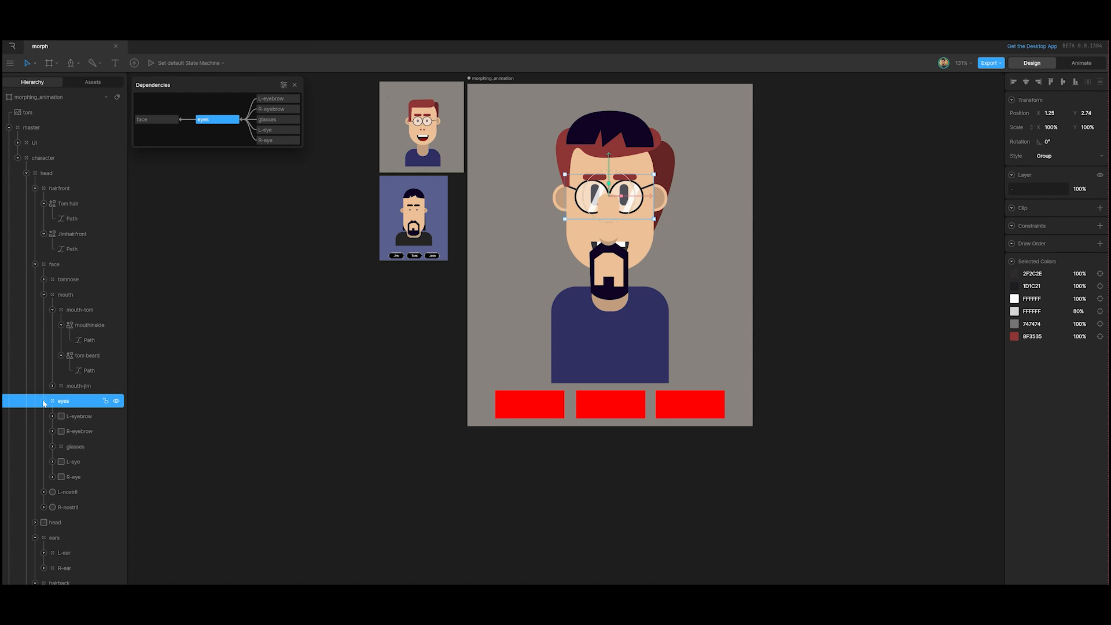
left_click(71, 462)
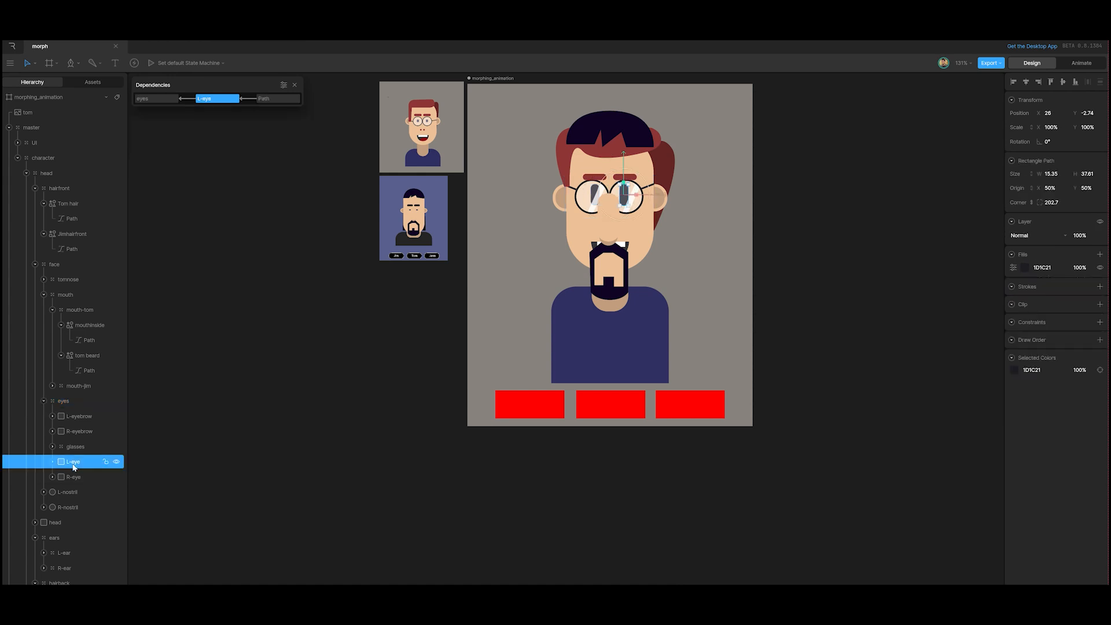
left_click(68, 480)
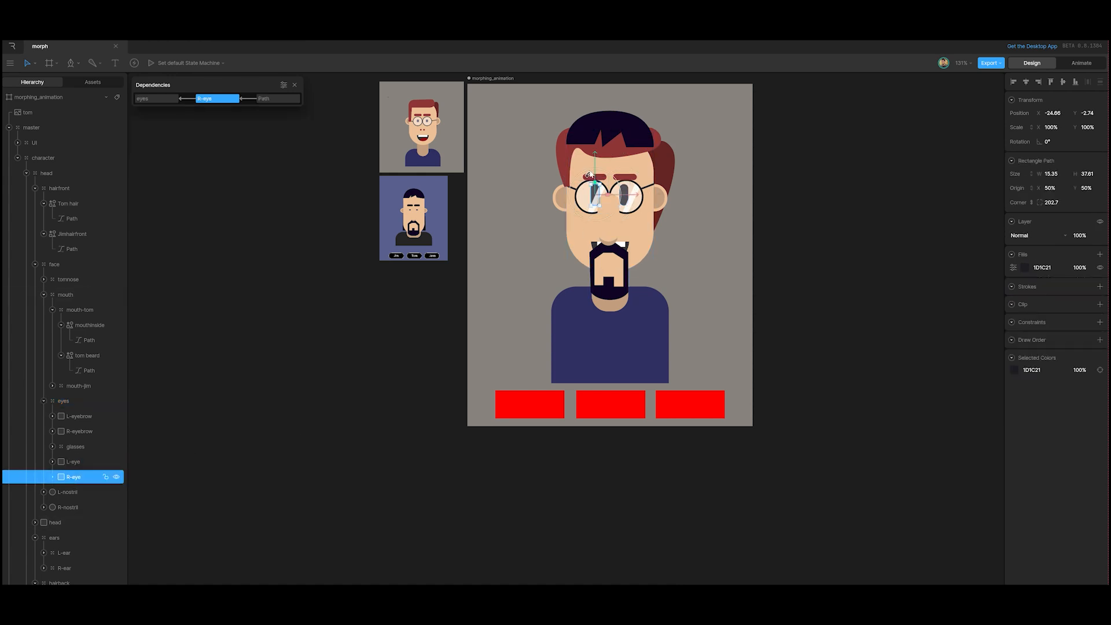
scroll(602, 168, "up", 5)
scroll(602, 168, "up", 3)
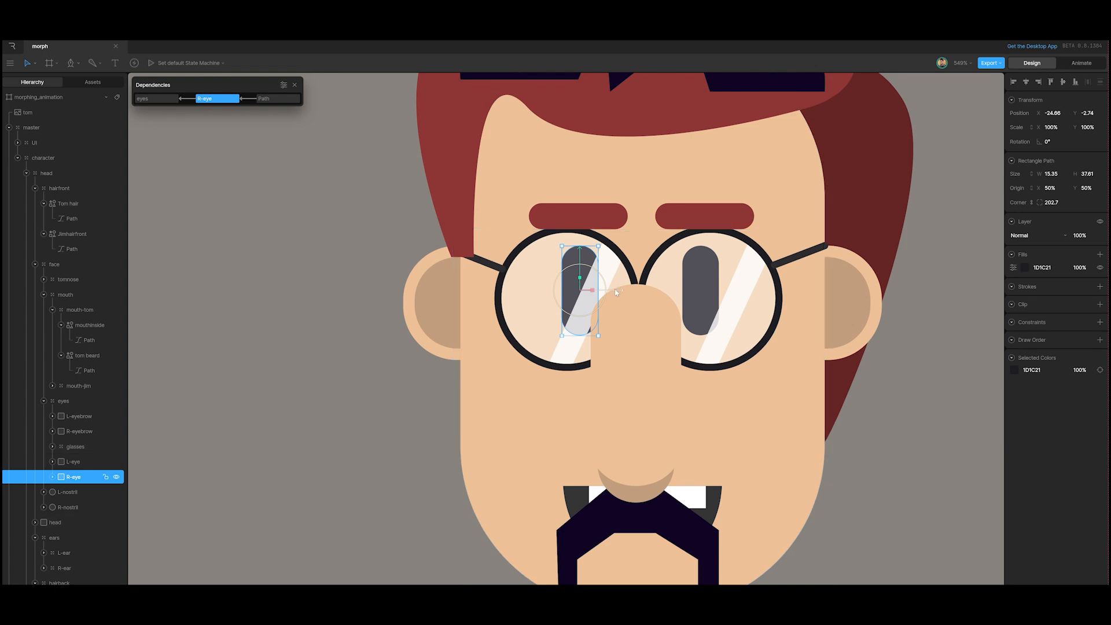
left_click_drag(616, 291, 609, 293)
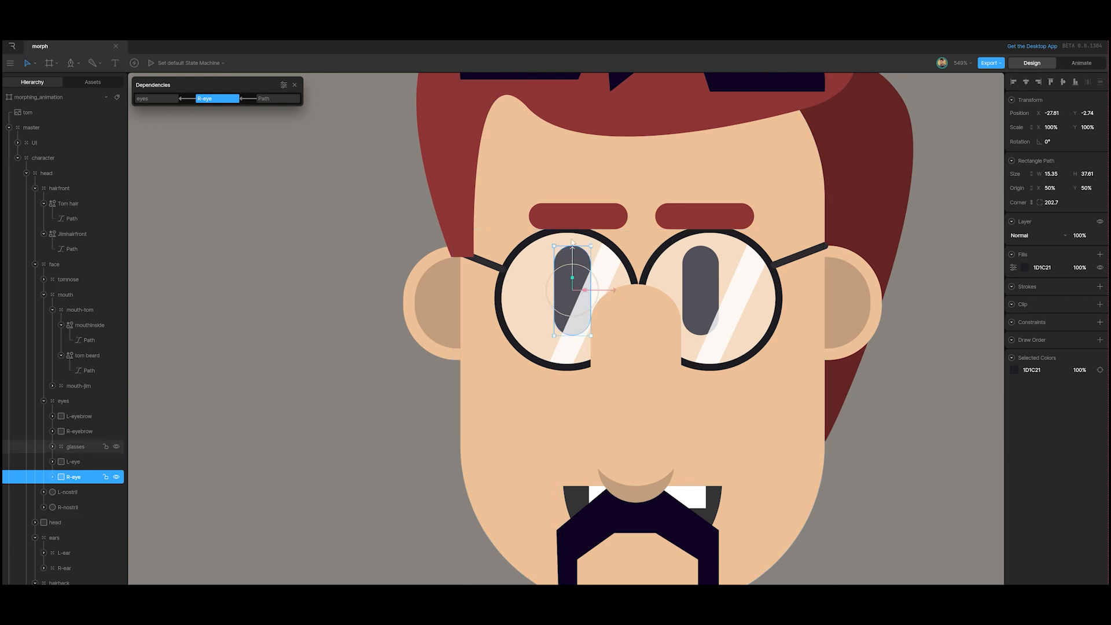
Shift R-eyebrow horizontally to X -27.81 so it is centred above R-eye, and check the opposite eyebrow.
left_click(578, 216)
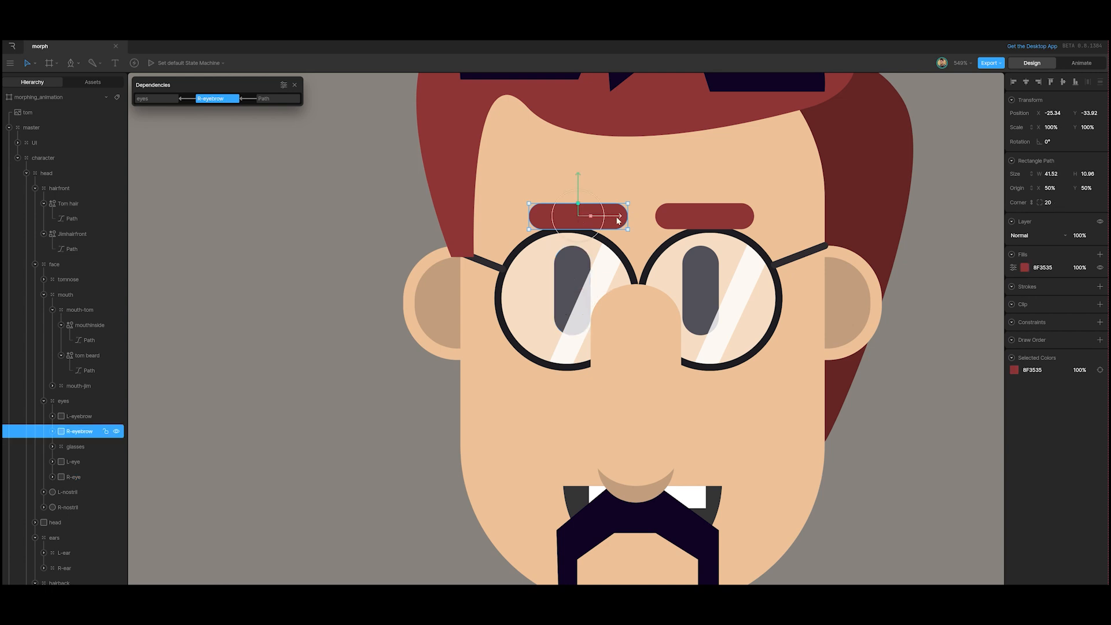
left_click_drag(618, 220, 609, 224)
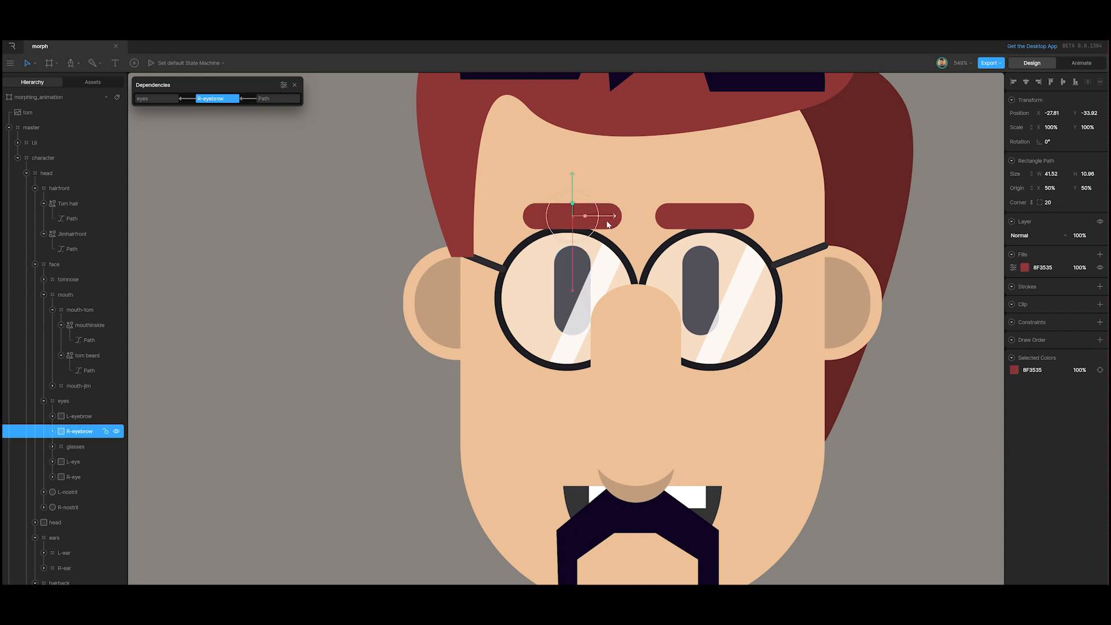
left_click(687, 219)
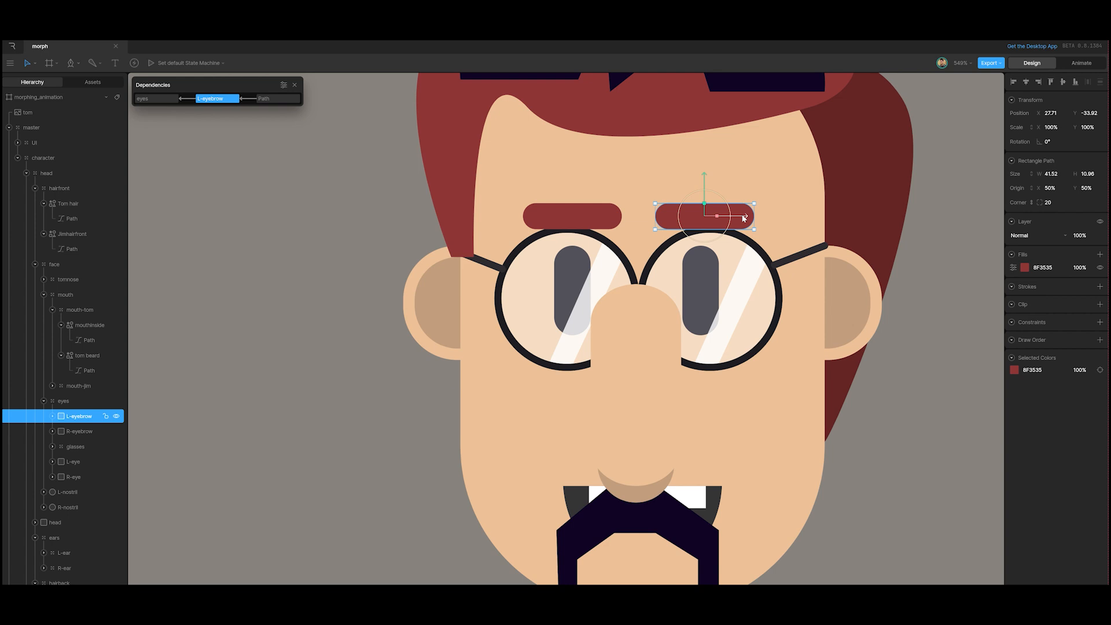
double_click(691, 284)
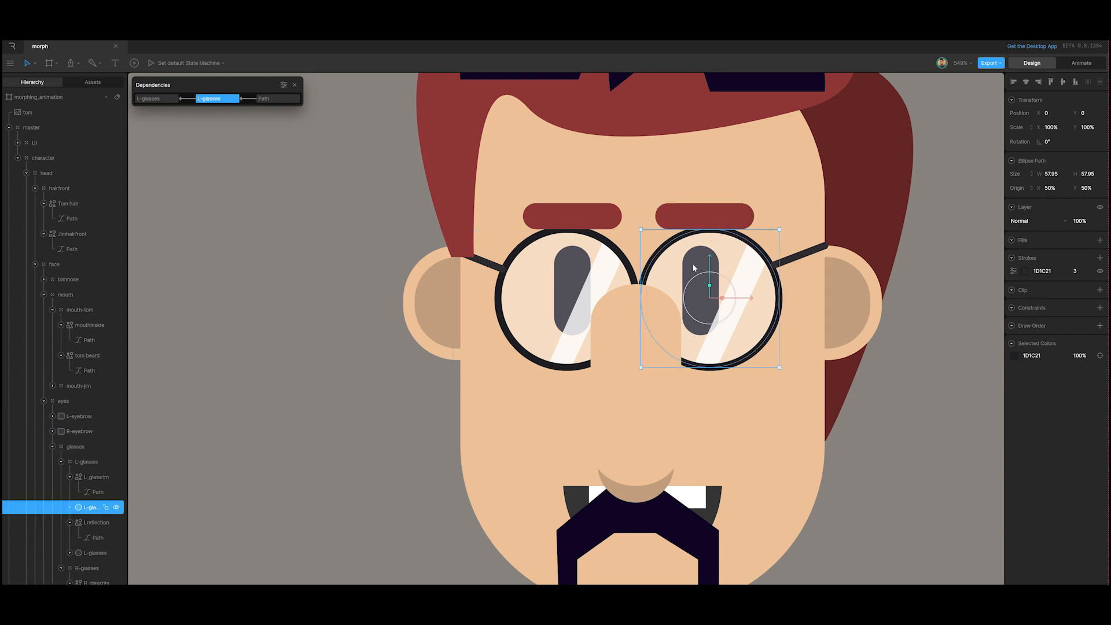
Play State Machine 1 with the whole artboard in view, test the morph between Jim and Tom, and stop playback.
left_click(1082, 64)
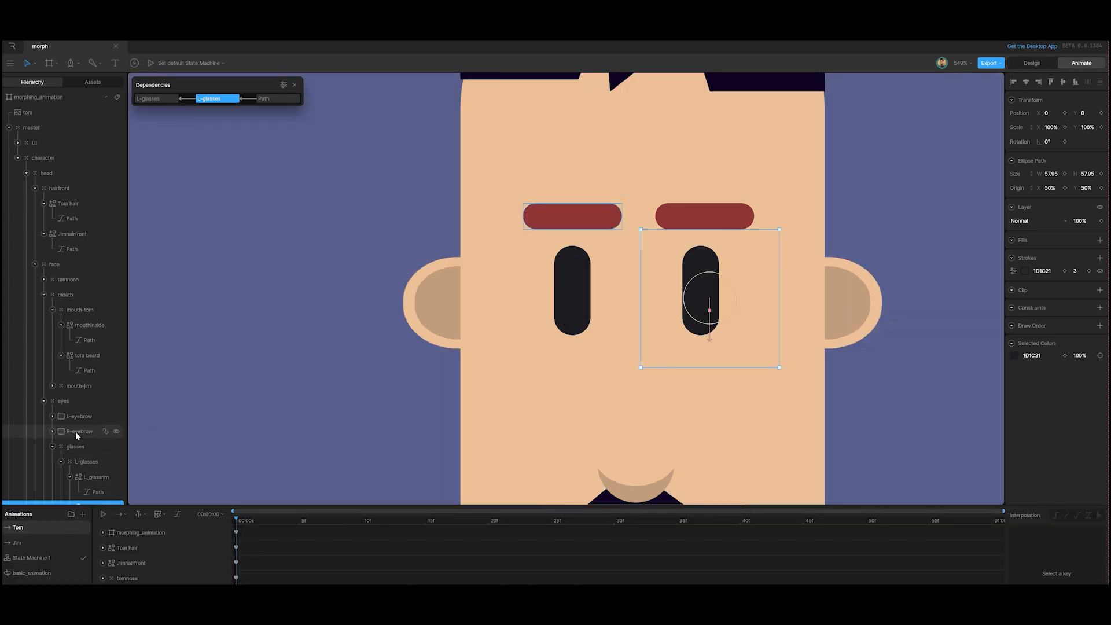
left_click(43, 561)
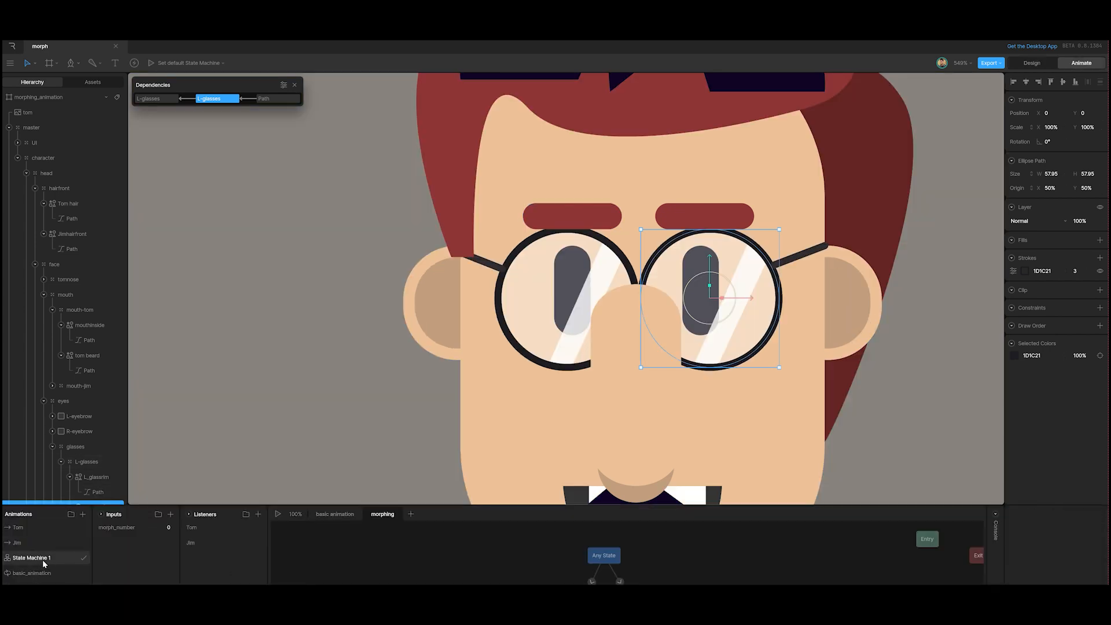
left_click(45, 98)
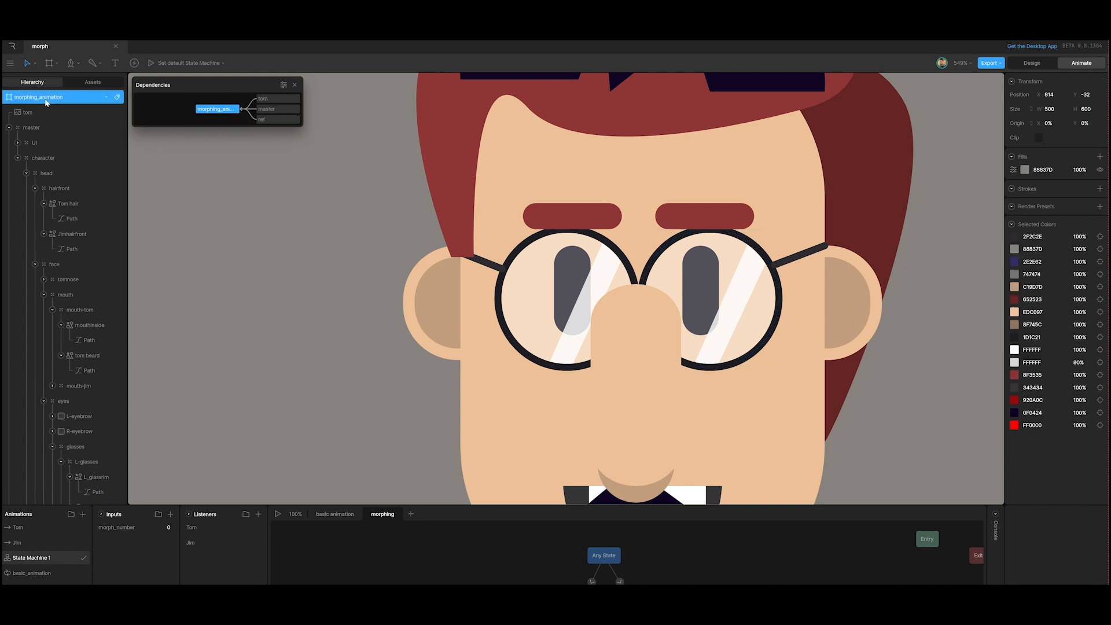
key("f")
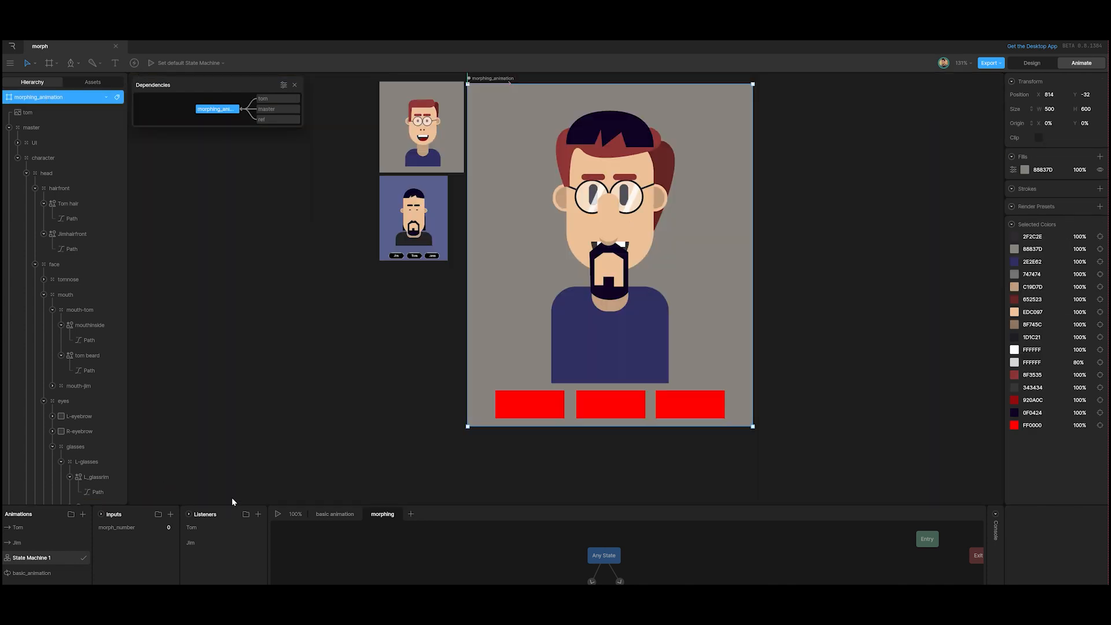
left_click(279, 515)
left_click(610, 409)
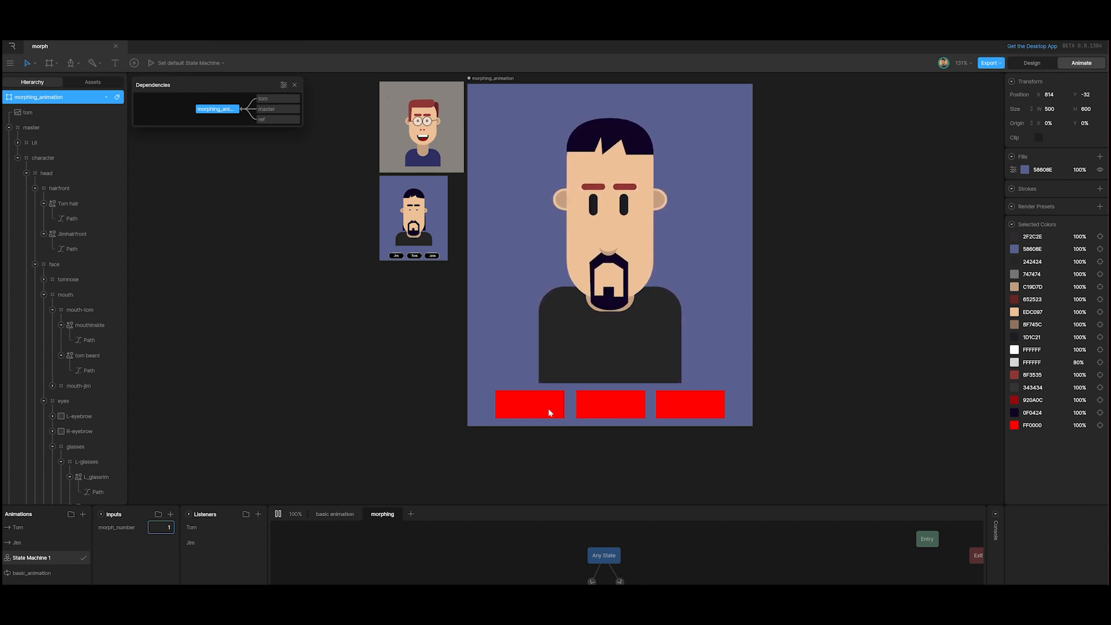
left_click(608, 413)
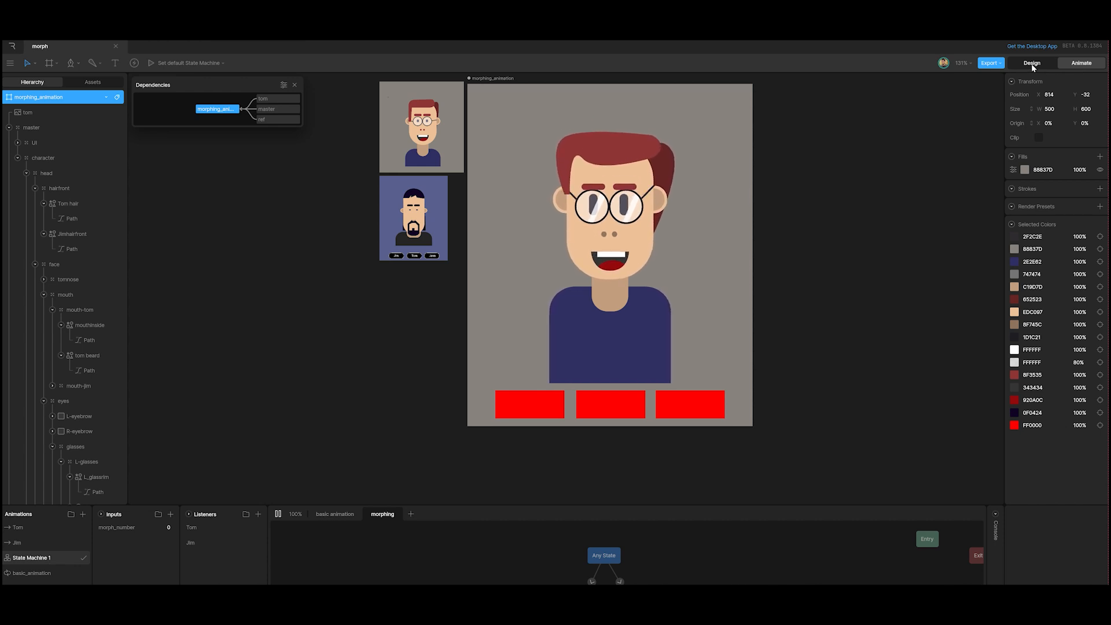
left_click(278, 514)
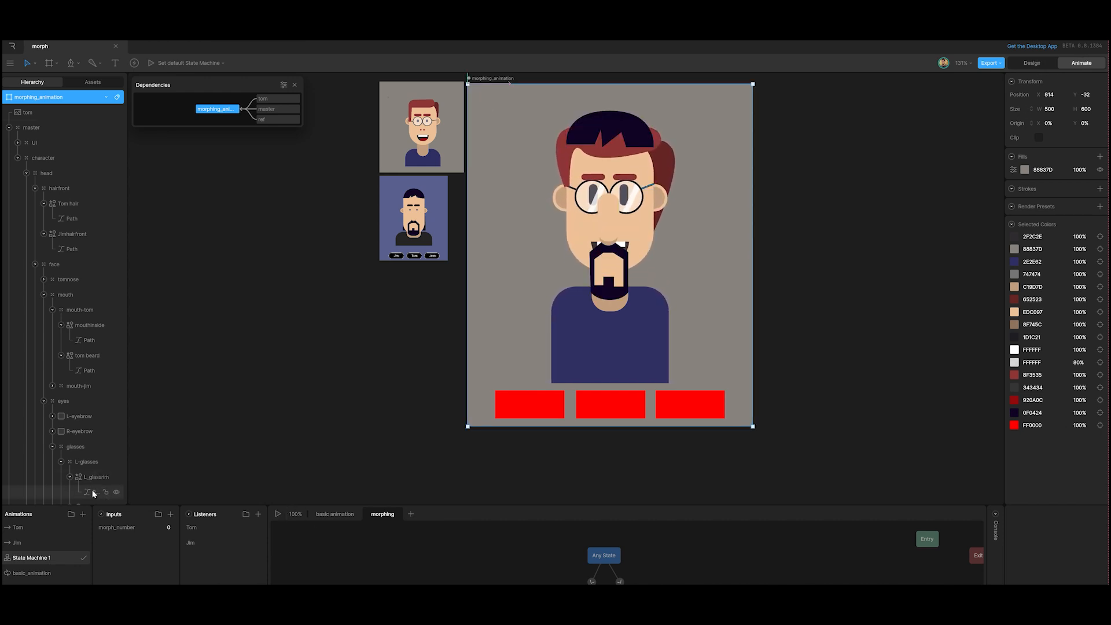
In the Tom animation, draw a closed four-corner Pen shape covering the face from the hairline to the chin, and finish editing.
left_click(22, 528)
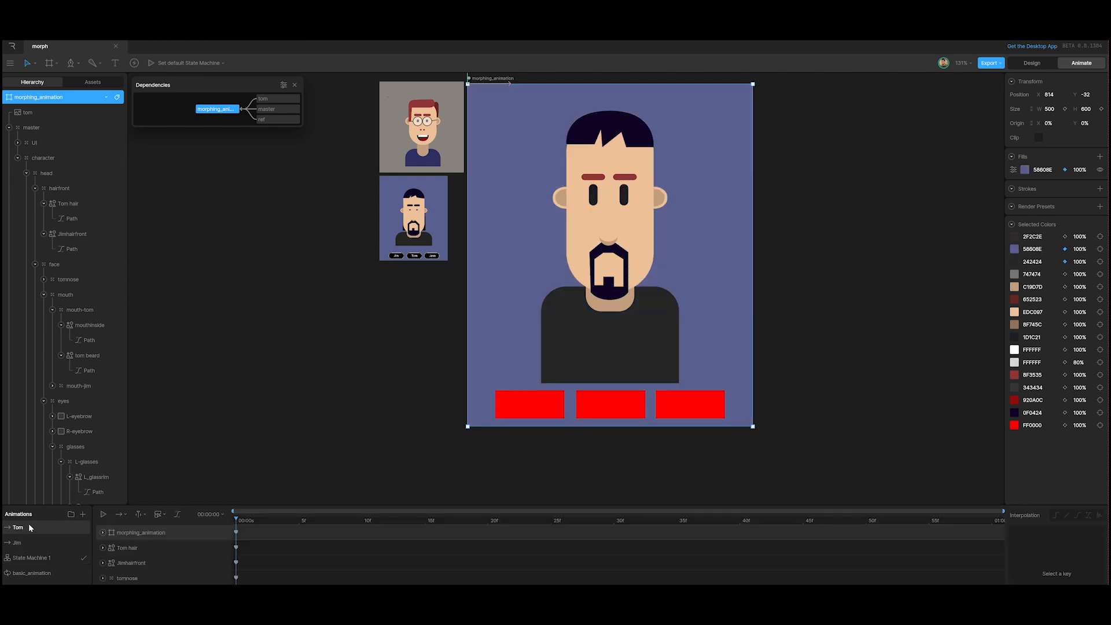
scroll(628, 158, "up", 5)
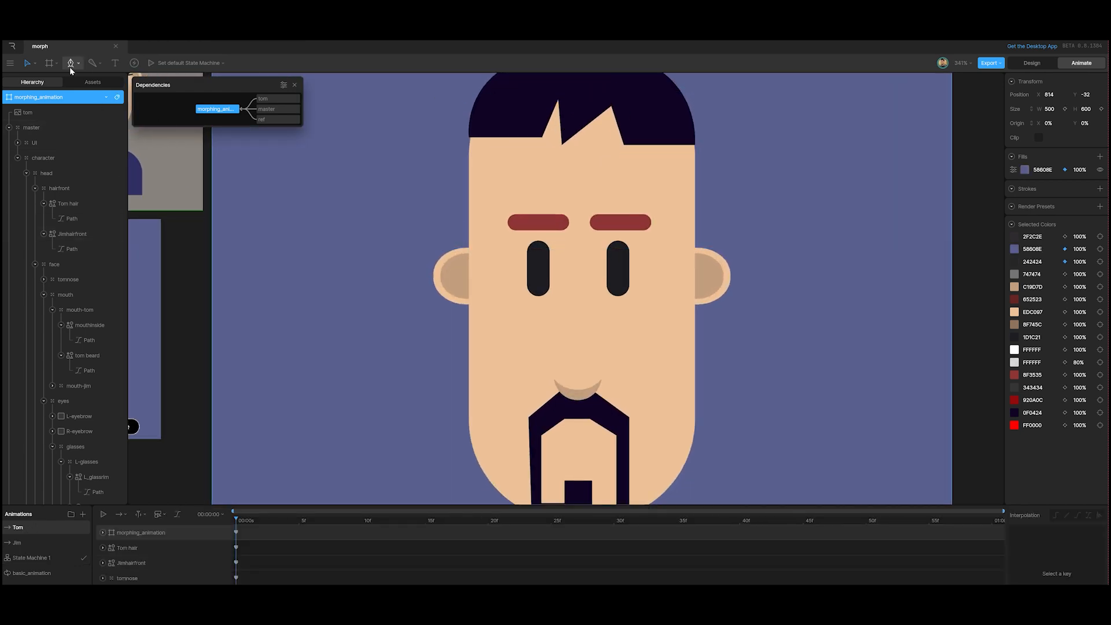
left_click(69, 65)
left_click(82, 87)
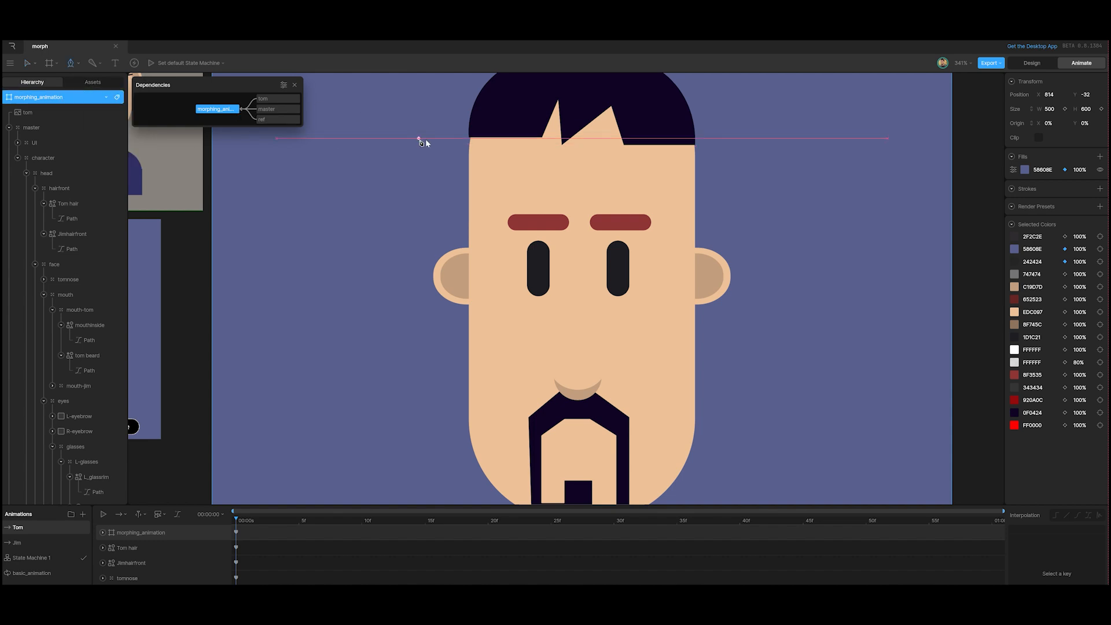
left_click(470, 139)
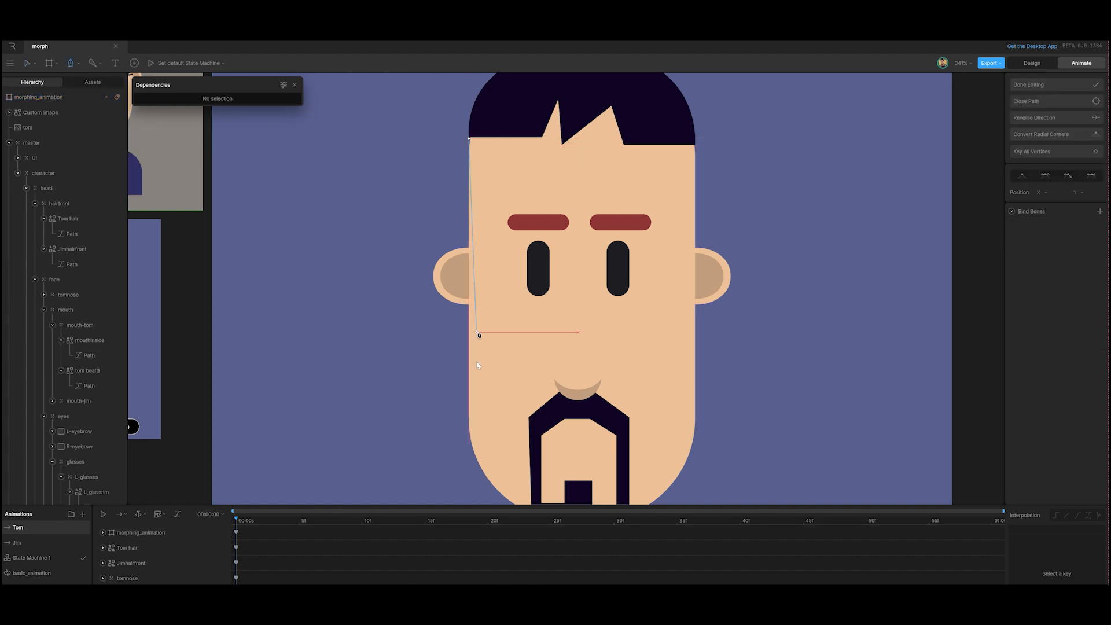
scroll(457, 373, "down", 5)
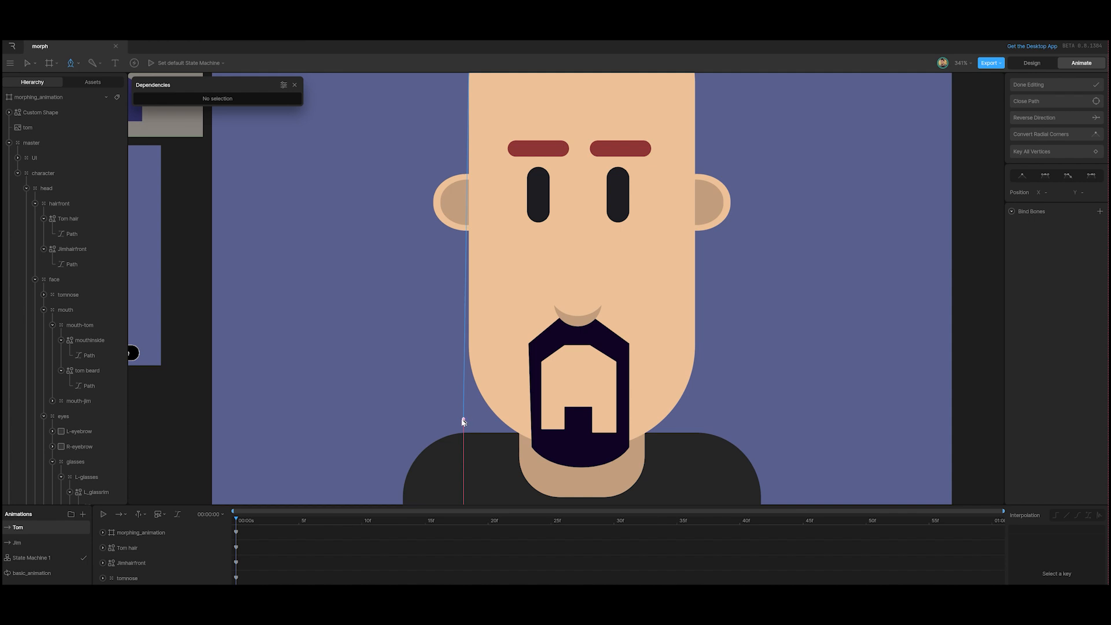
left_click(463, 419)
left_click(709, 418)
scroll(711, 397, "up", 5)
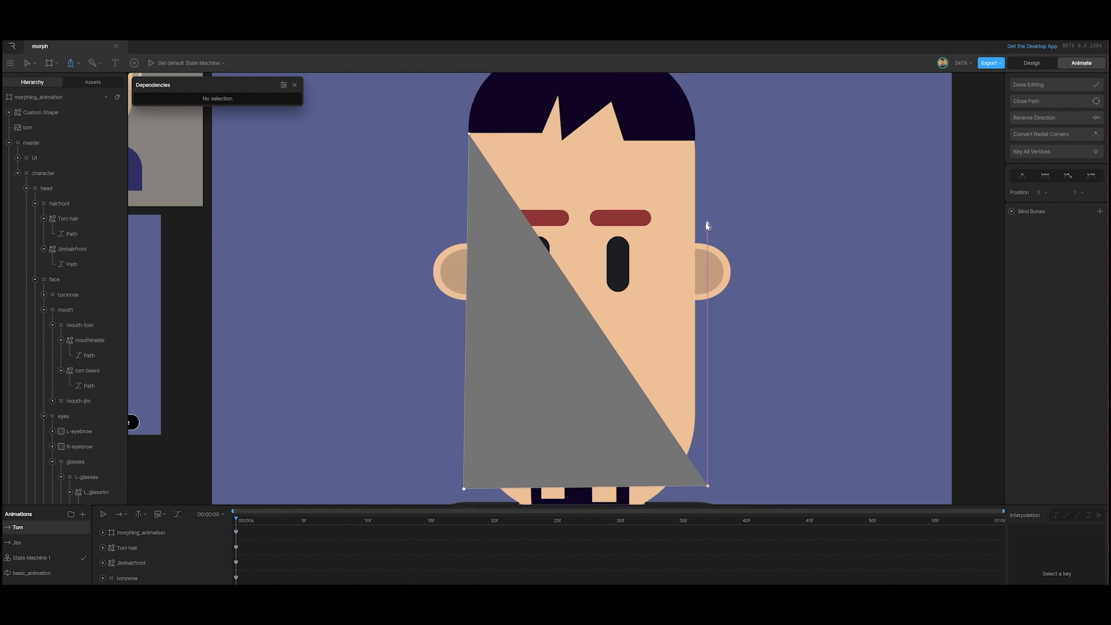
scroll(705, 214, "up", 2)
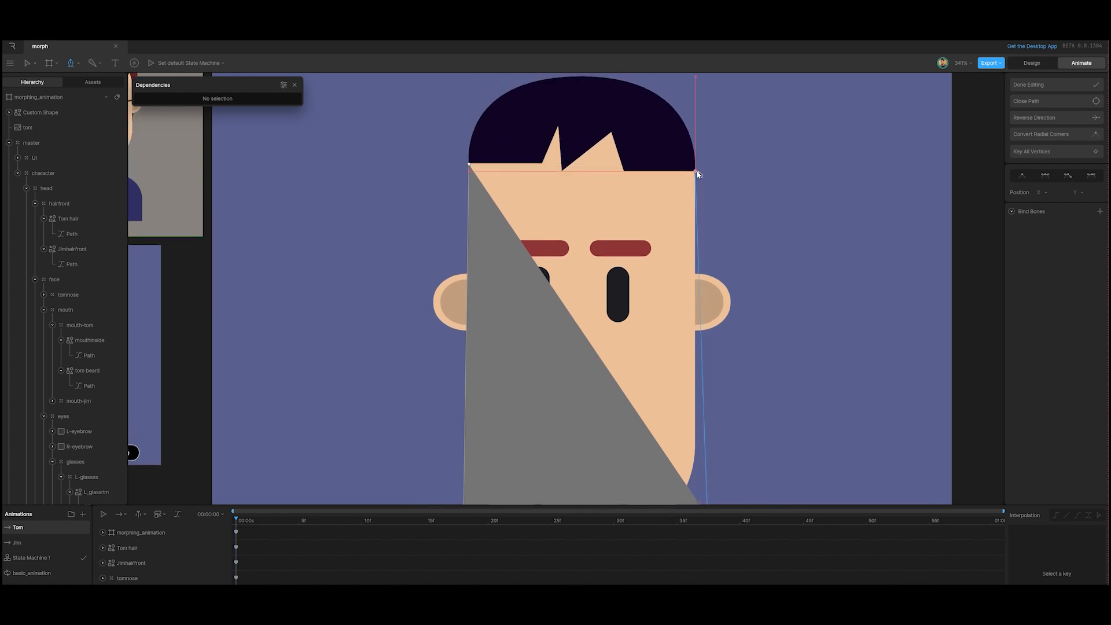
left_click(697, 172)
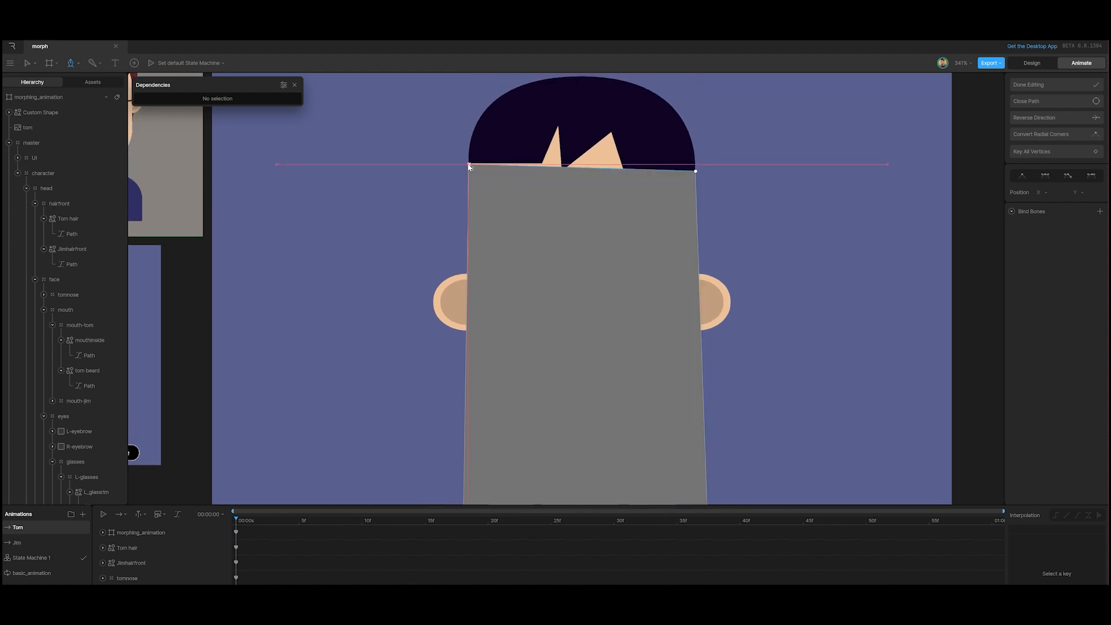
left_click(469, 166)
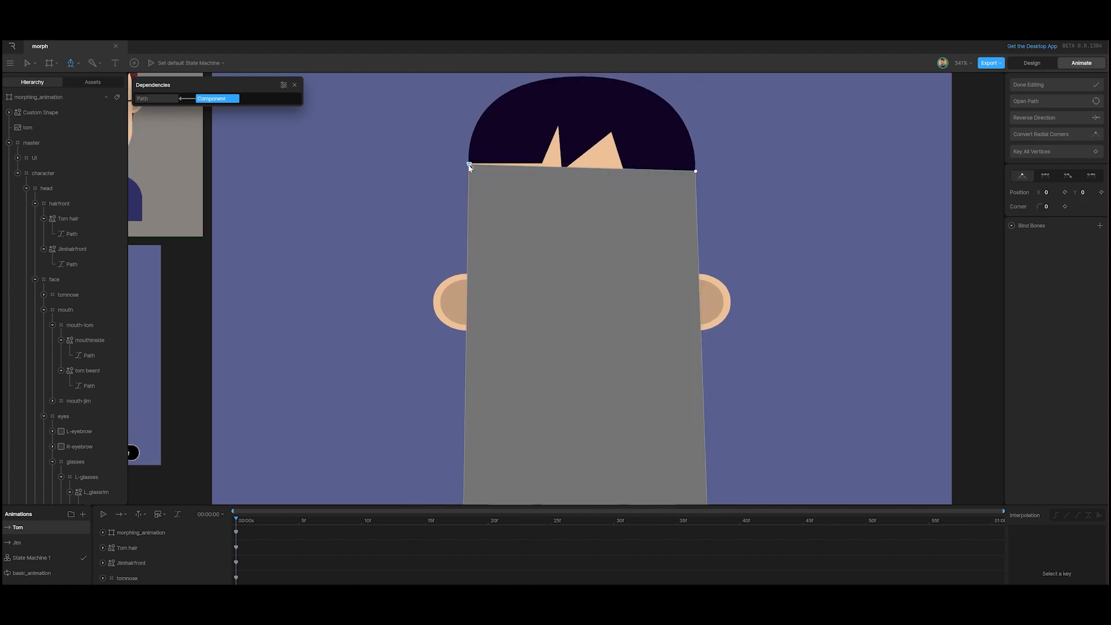
left_click(1053, 87)
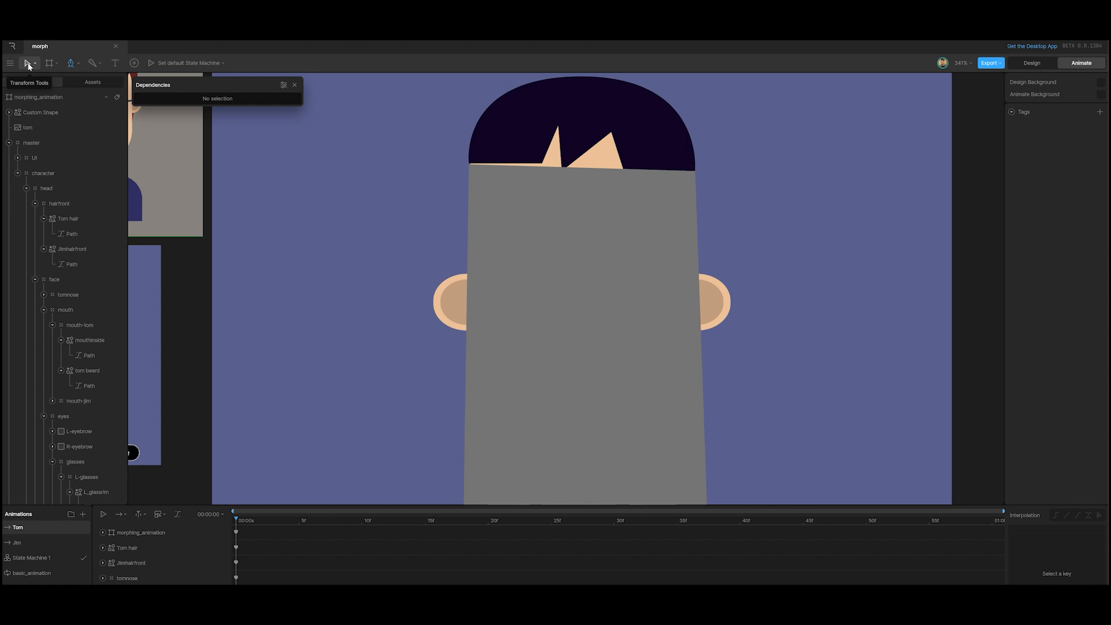
In Design mode, use Freeze to move the face-covering shape's origin horizontally to its centre at X 249.3, and finish freezing.
left_click(539, 210)
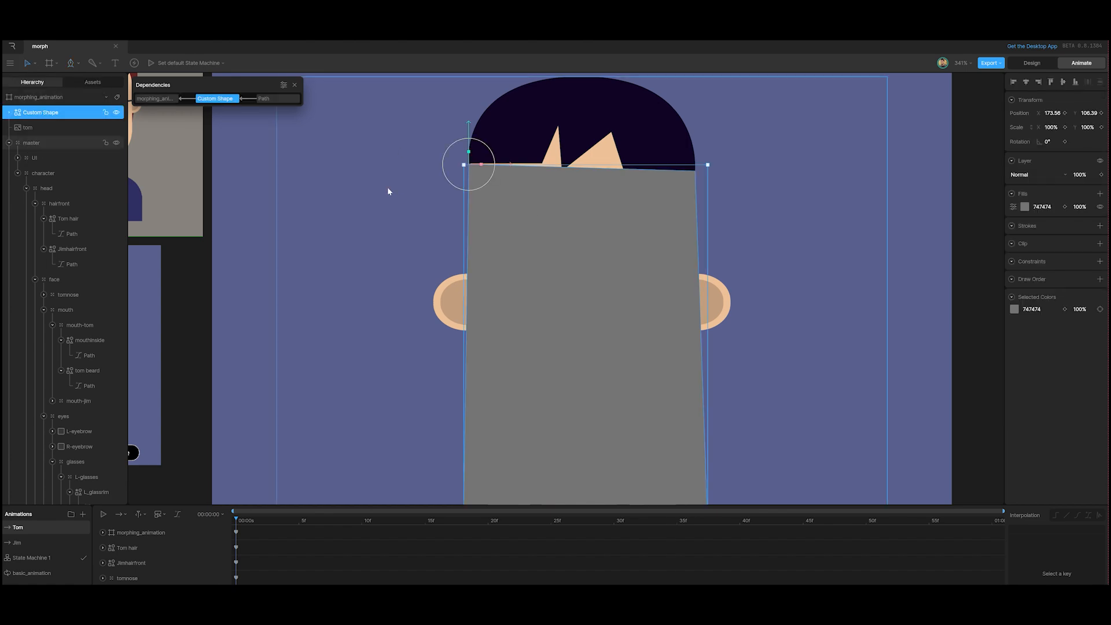
left_click(1032, 62)
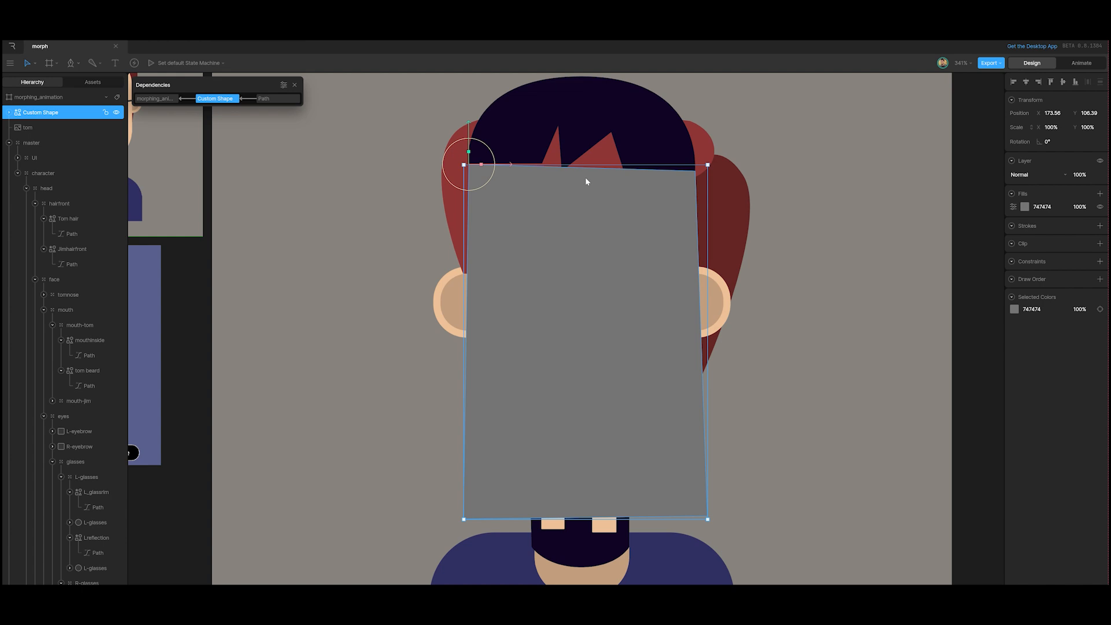
key("y")
left_click_drag(509, 165, 623, 154)
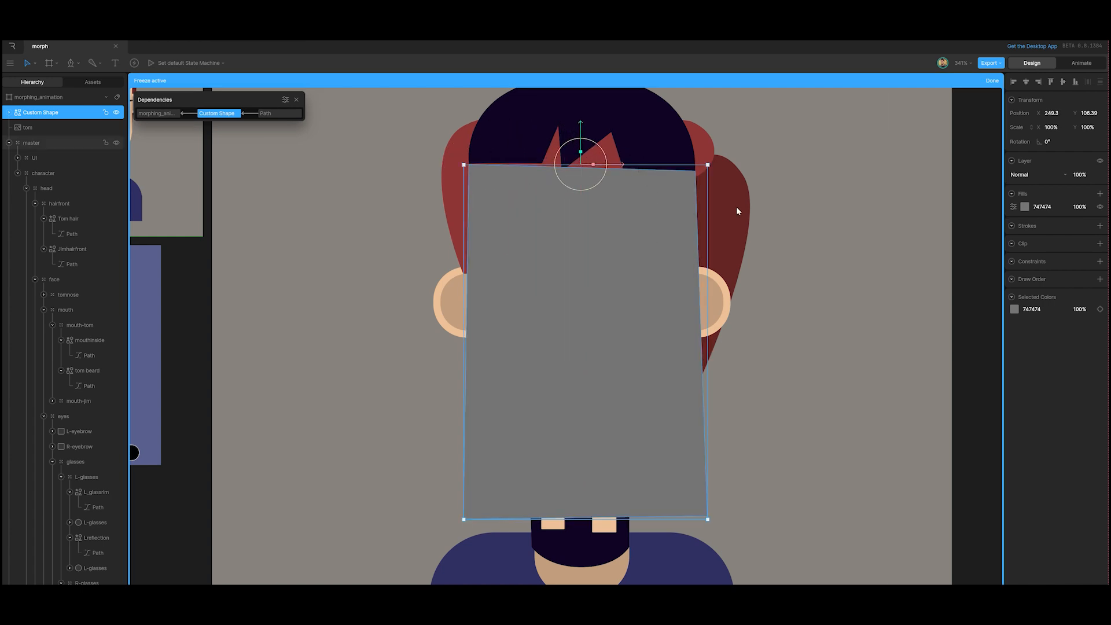
left_click(991, 82)
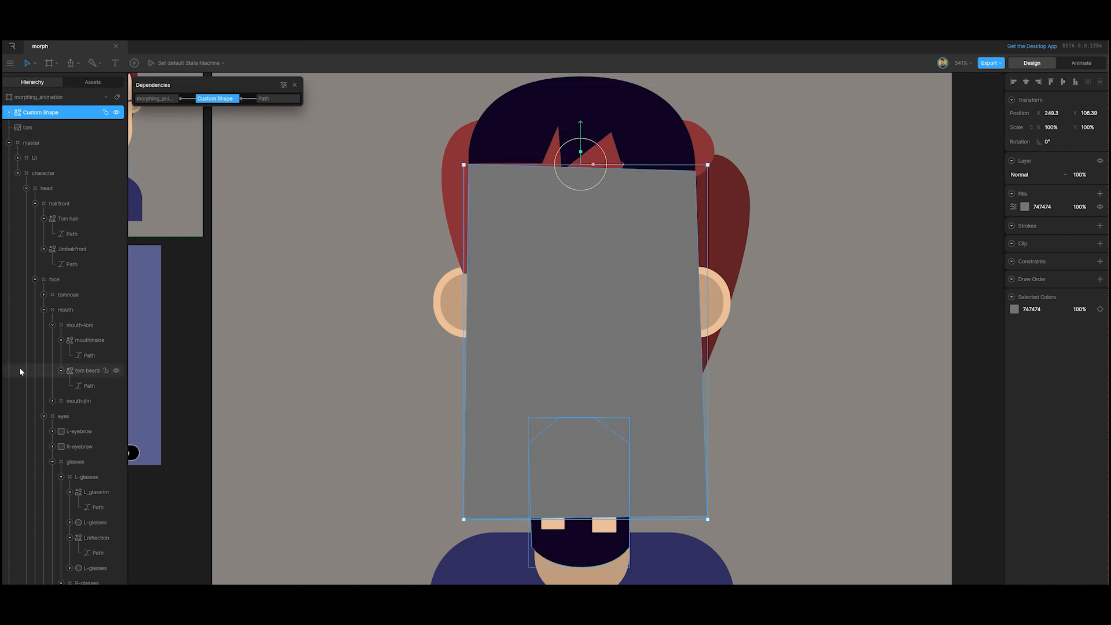
Fill the face-covering shape with the hair's dark colour 0F0424, sampled from the hair, and rename it tom's mullet.
left_click(1026, 207)
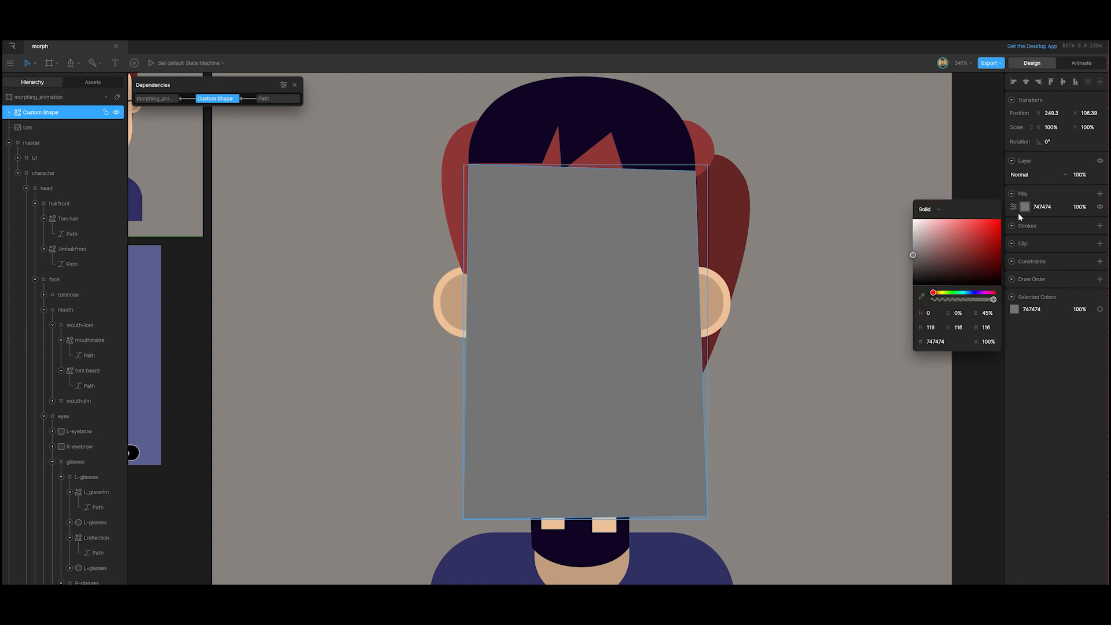
left_click(922, 297)
left_click(582, 113)
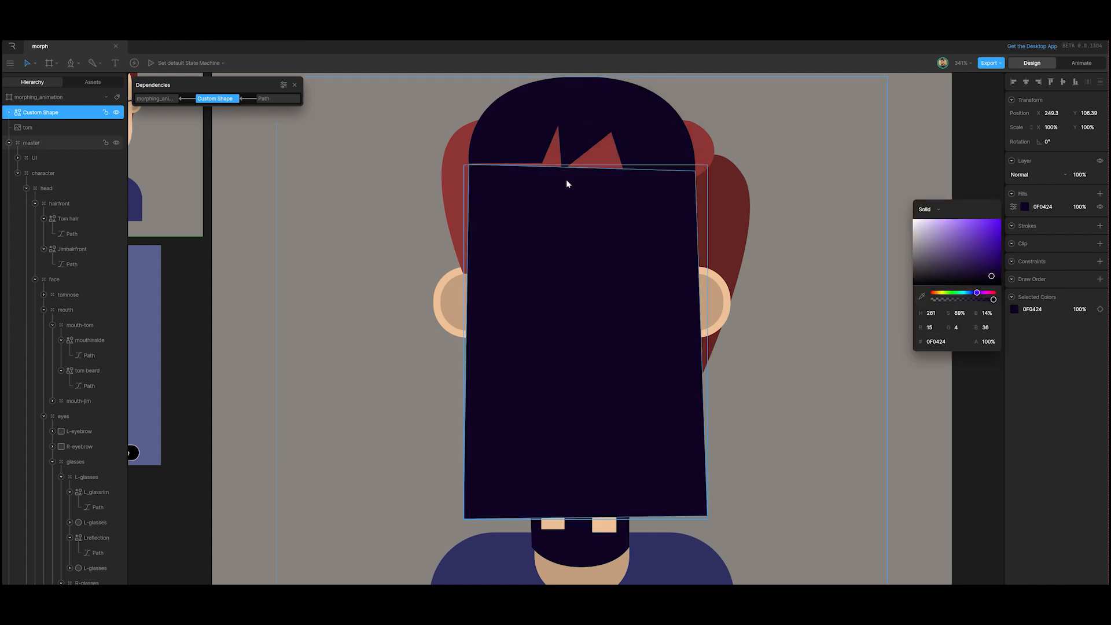
double_click(28, 112)
type("tom mullet")
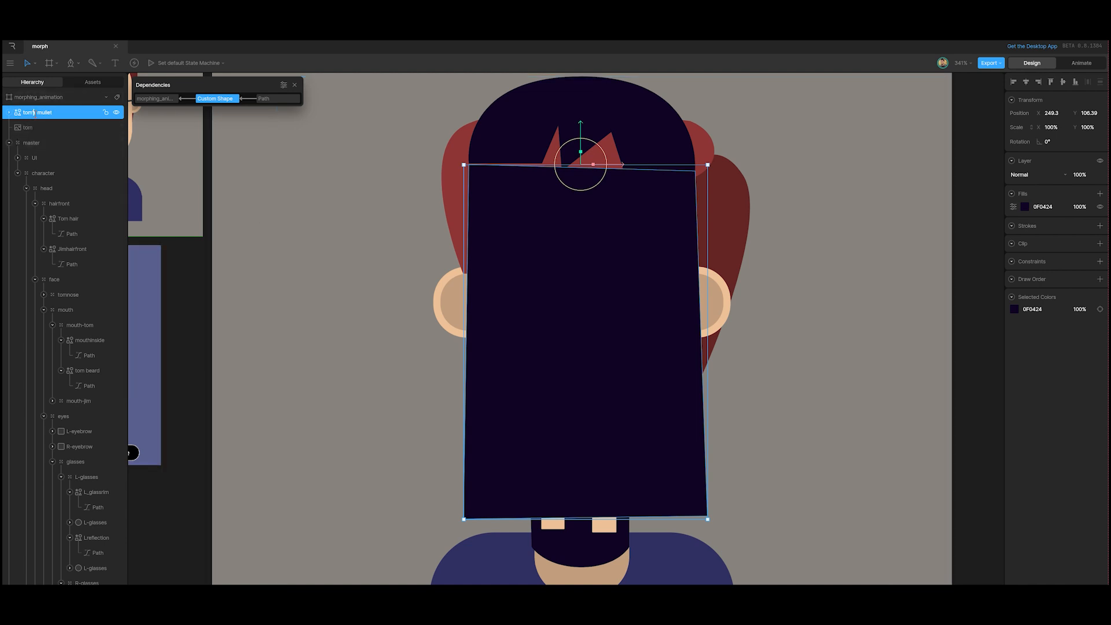
left_click(322, 165)
left_click(67, 116)
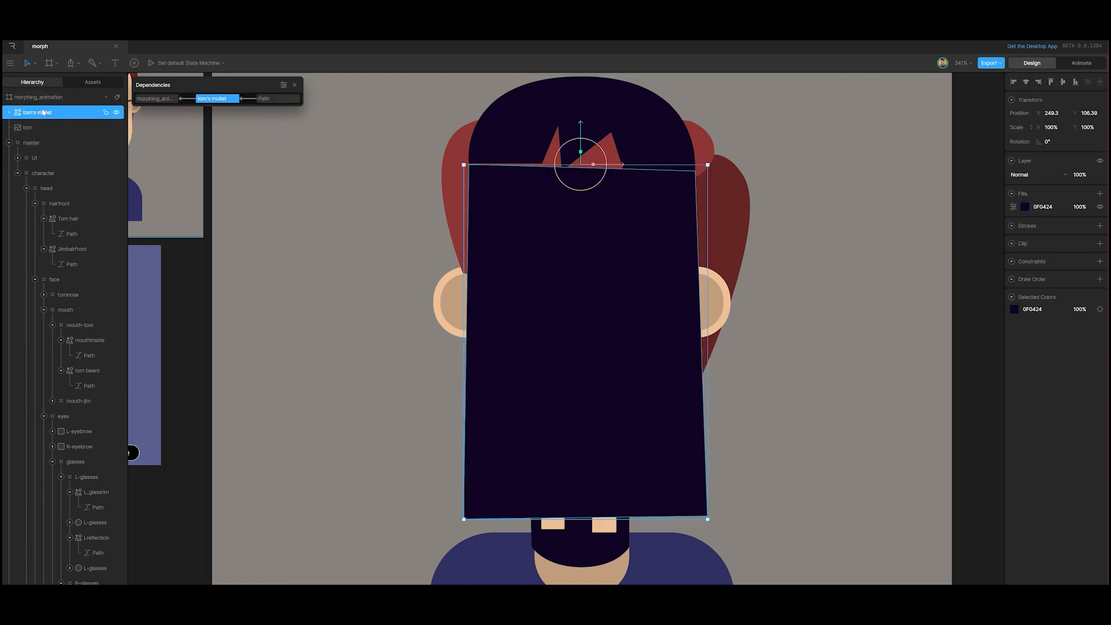
Collapse the L-glasses and R-glasses groups and move tom's mullet into the hairback group, above jimhairback.
left_click(61, 477)
left_click(61, 492)
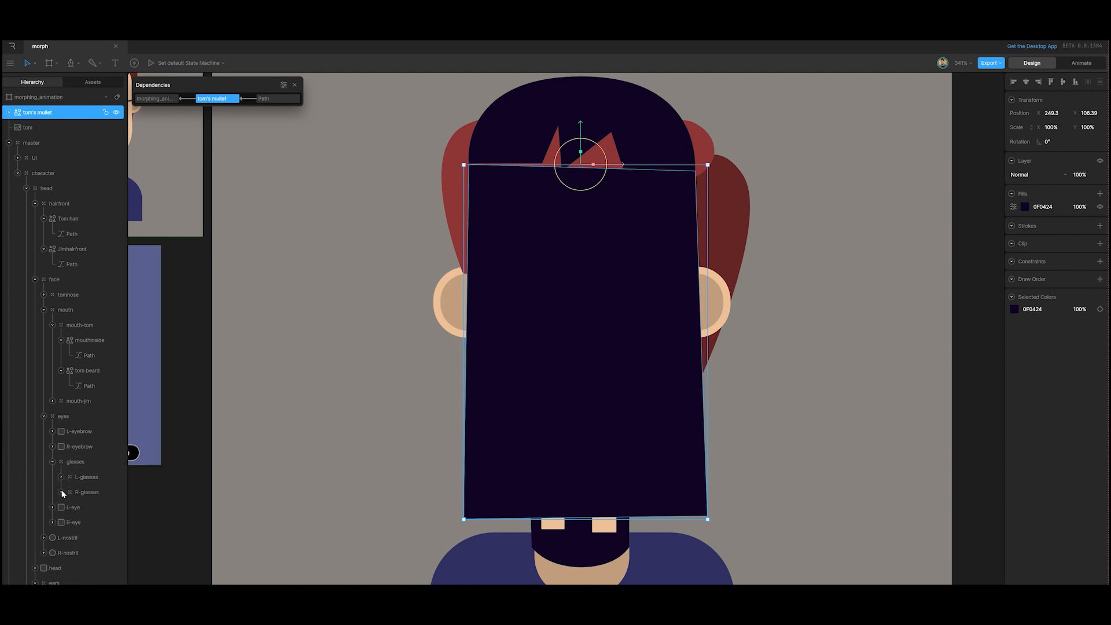
scroll(61, 466, "down", 2)
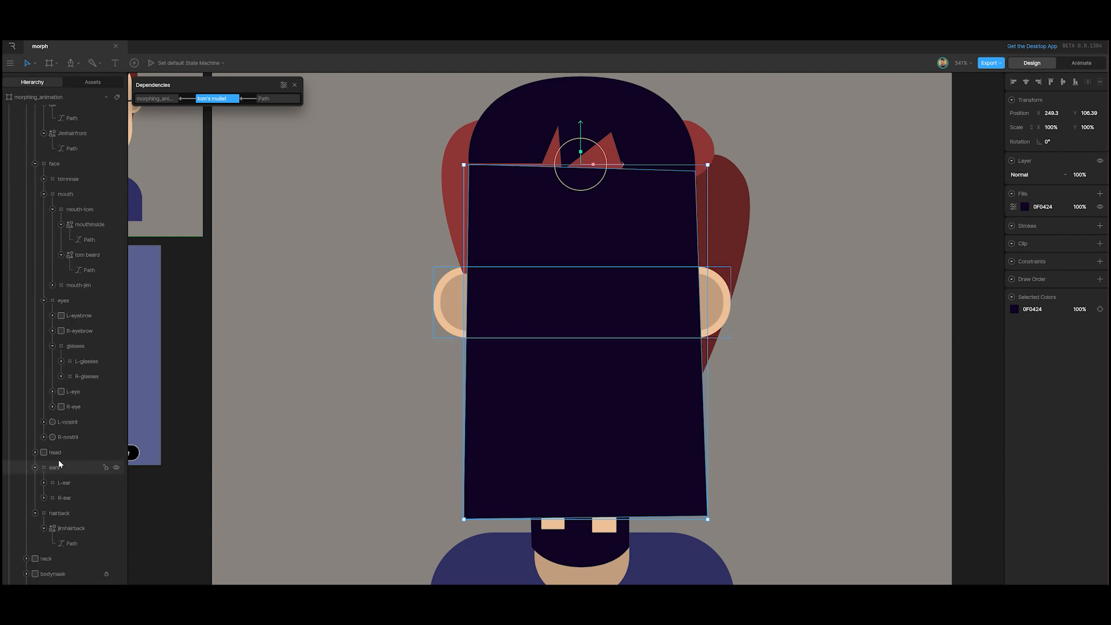
scroll(60, 462, "up", 2)
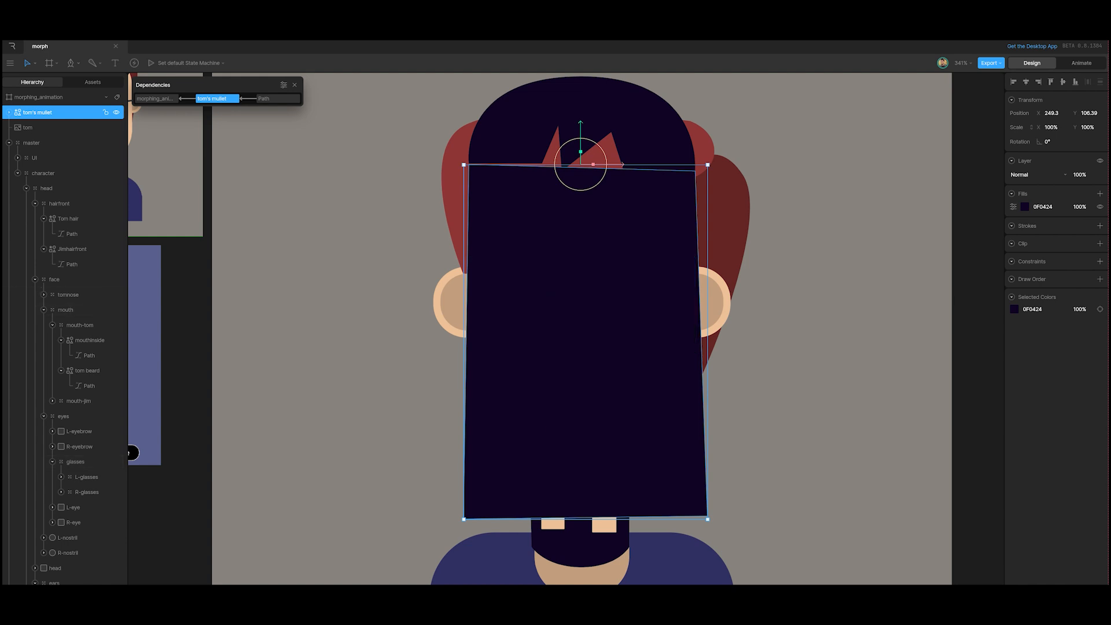
left_click_drag(55, 113, 68, 491)
left_click(60, 460)
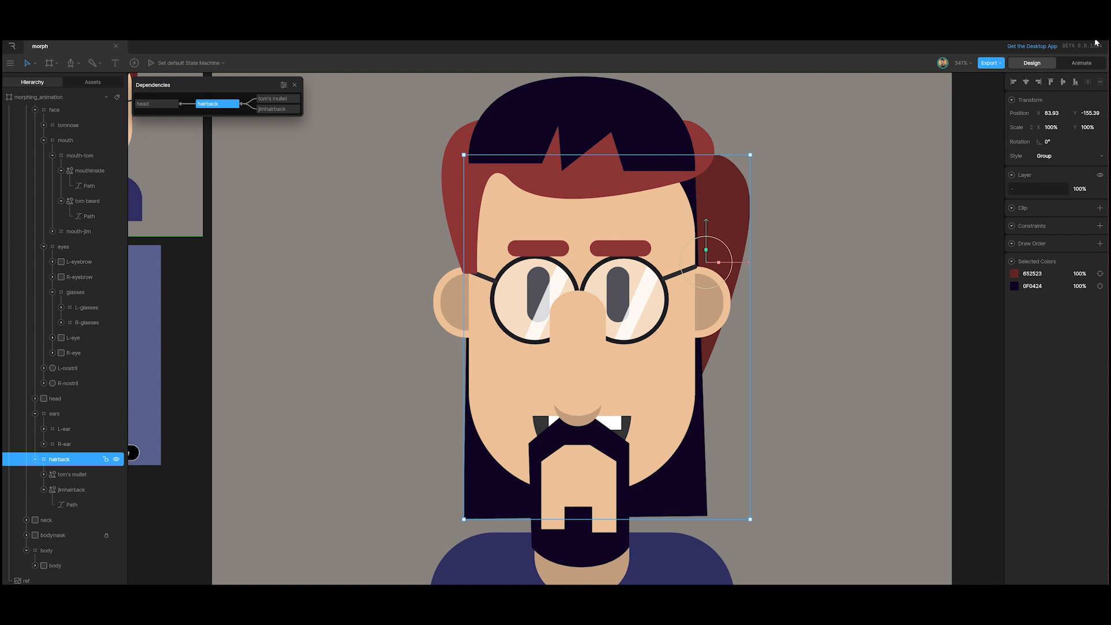
Key the Y scale of tom's mullet at 100% in the Tom animation and at 0% in the Jim animation.
left_click(1083, 63)
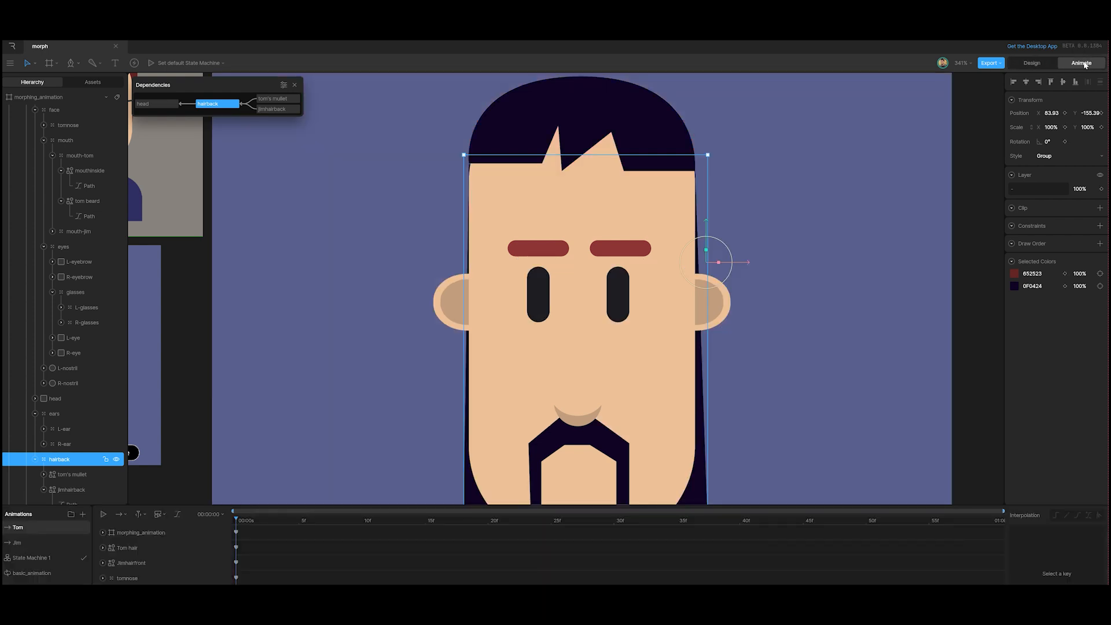
left_click(69, 477)
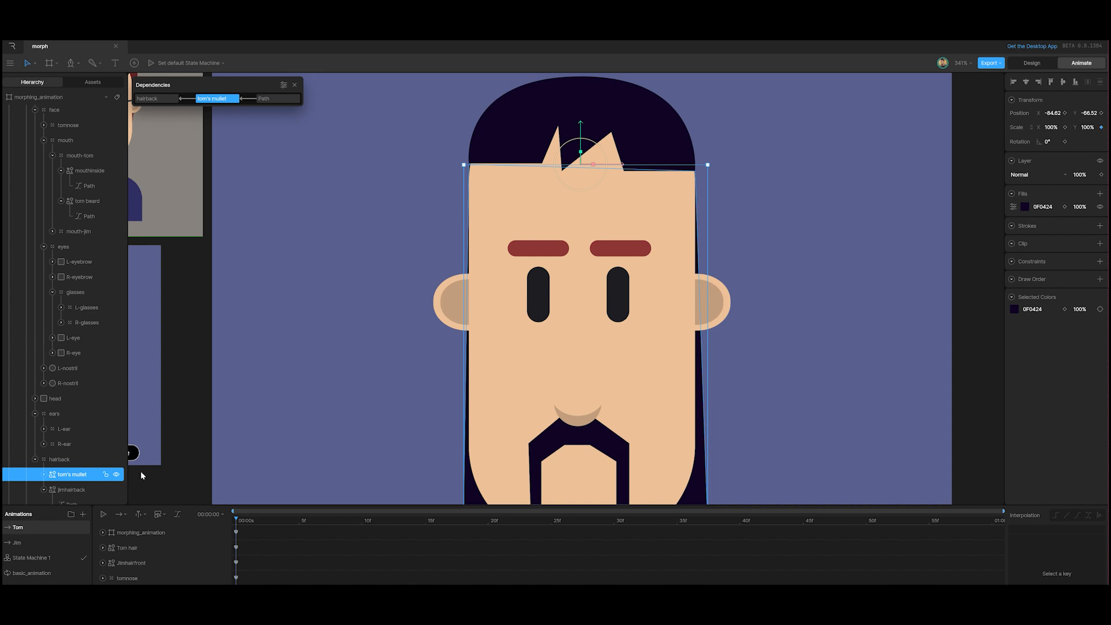
left_click(18, 543)
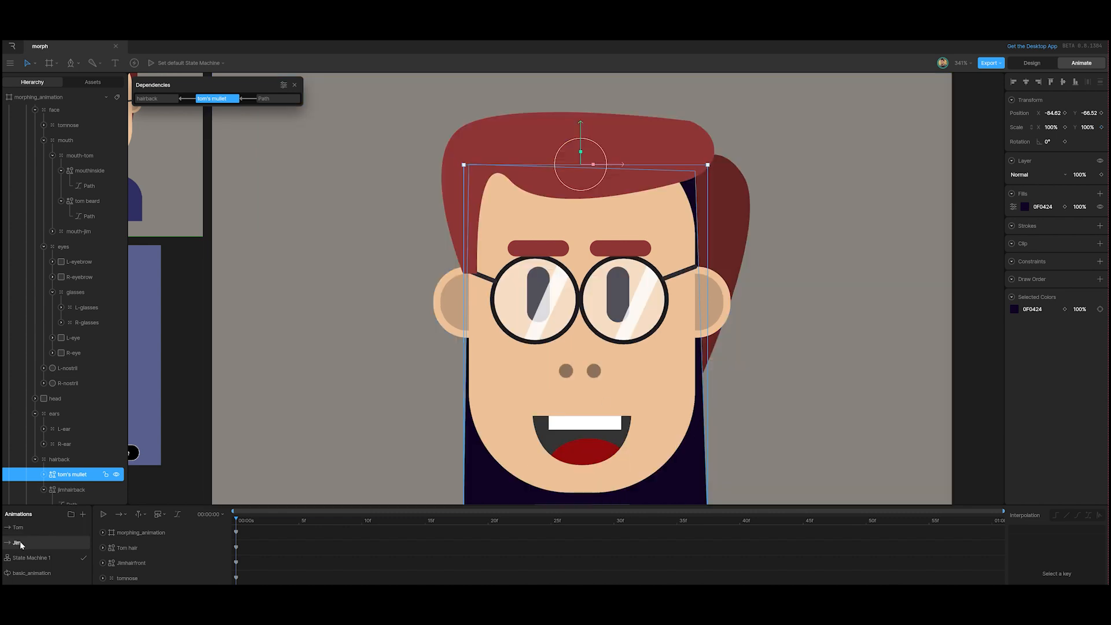
left_click(1095, 125)
type("0")
key("Return")
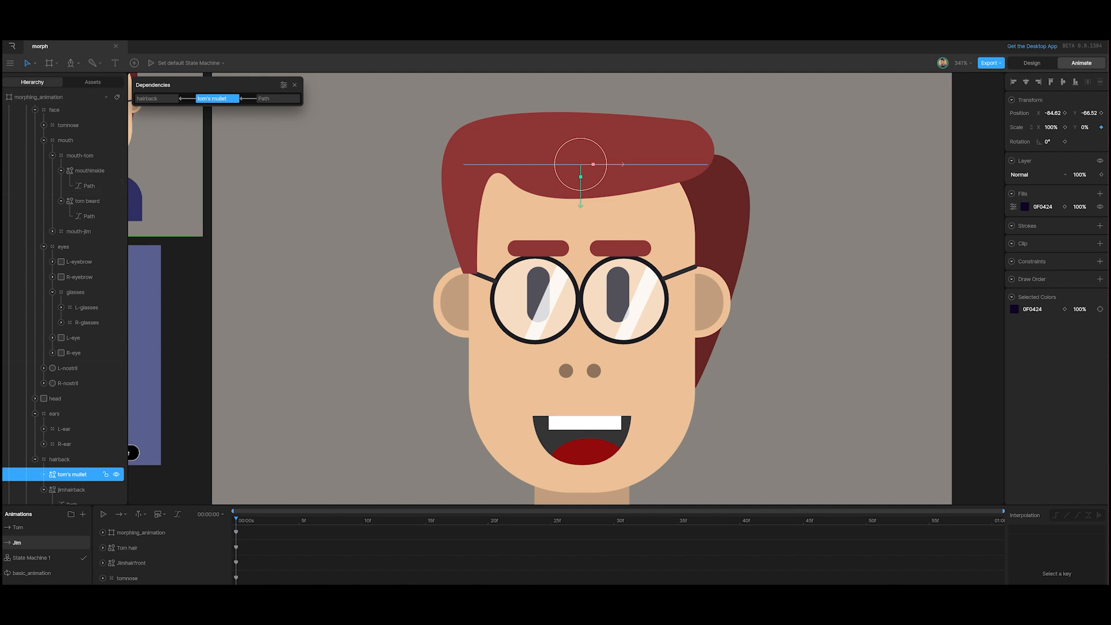
Play State Machine 1 with the whole artboard in view, switch repeatedly between Tom and Jim to test the mullet, and stop playback.
left_click(39, 99)
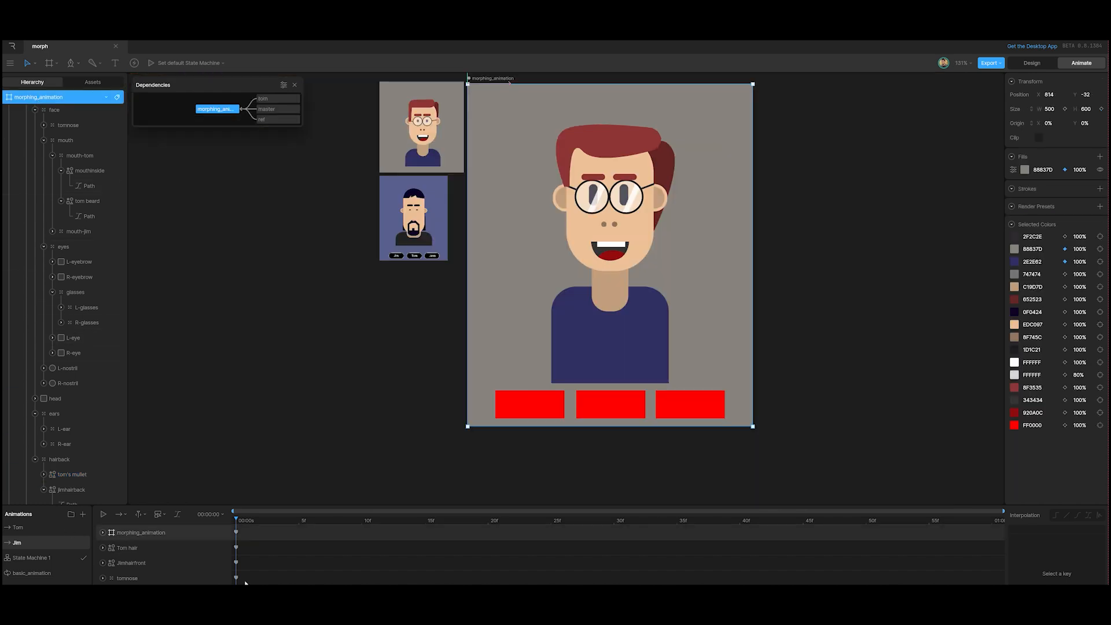
left_click(50, 560)
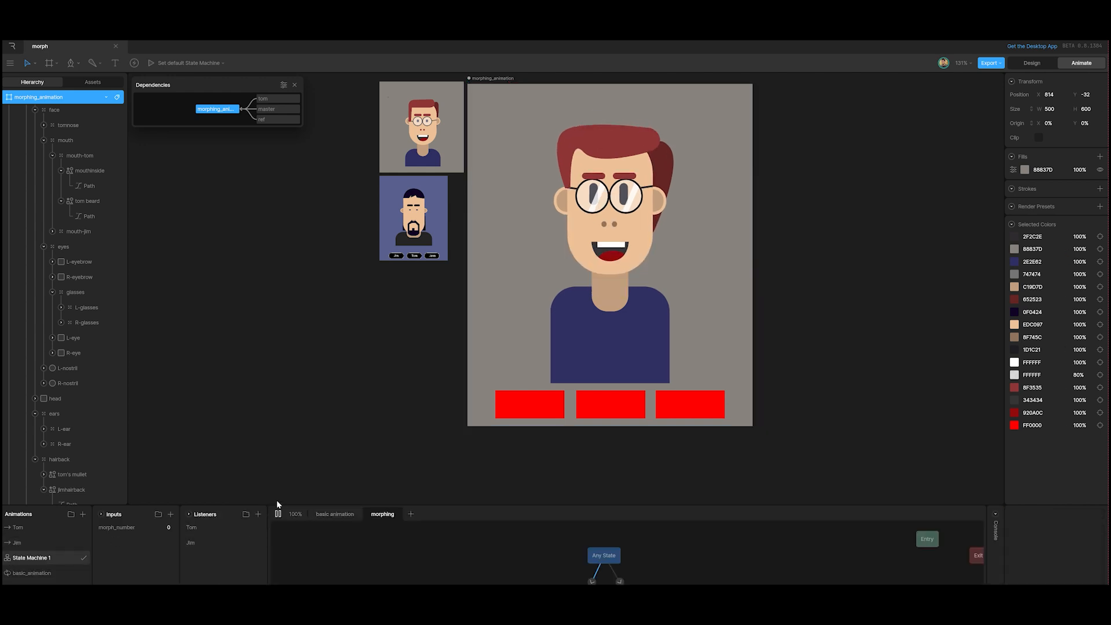
left_click(616, 403)
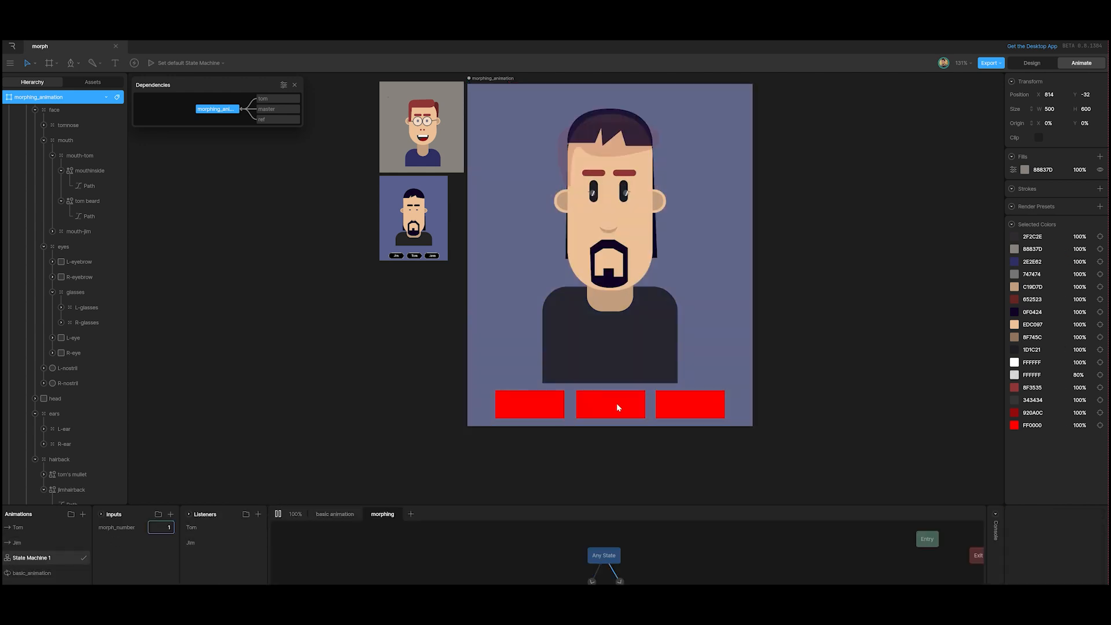
left_click(555, 402)
left_click(602, 404)
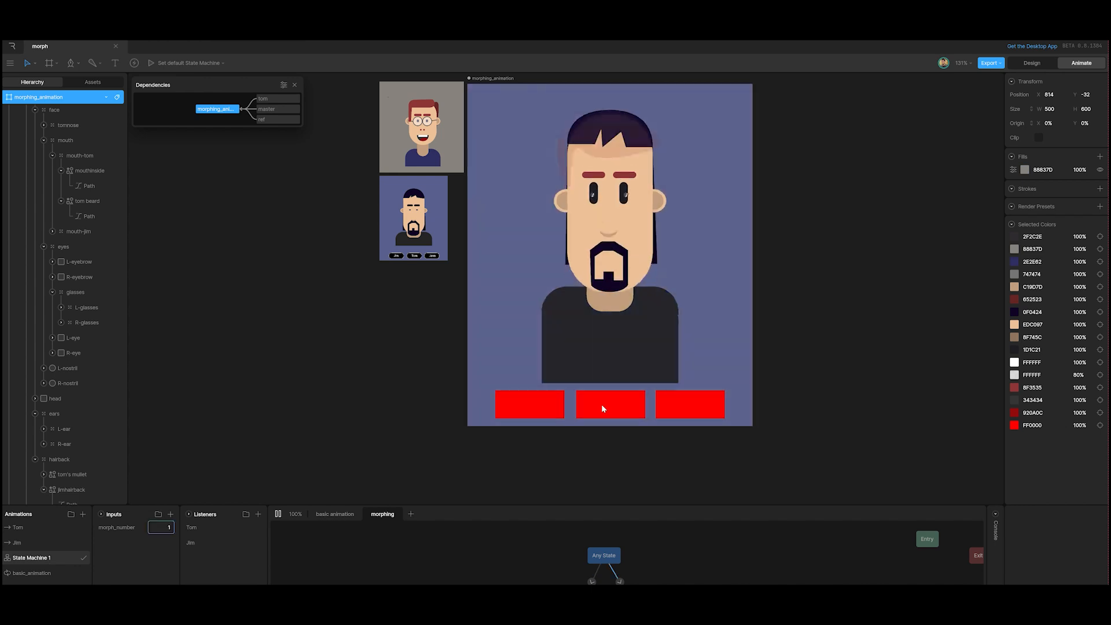
left_click(545, 402)
left_click(602, 402)
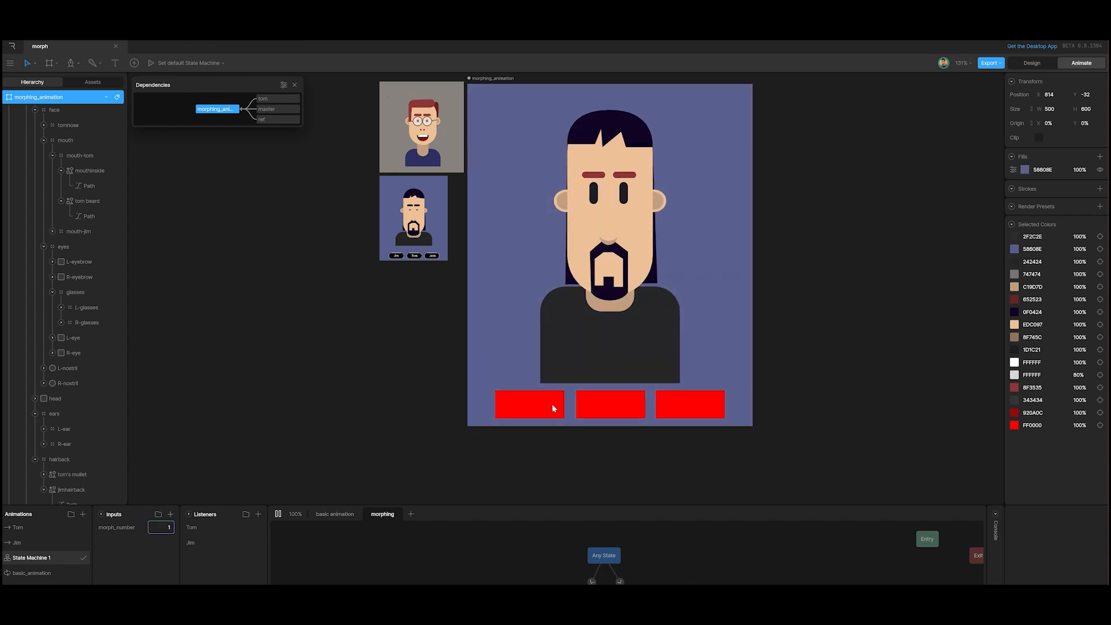
left_click(552, 404)
left_click(609, 403)
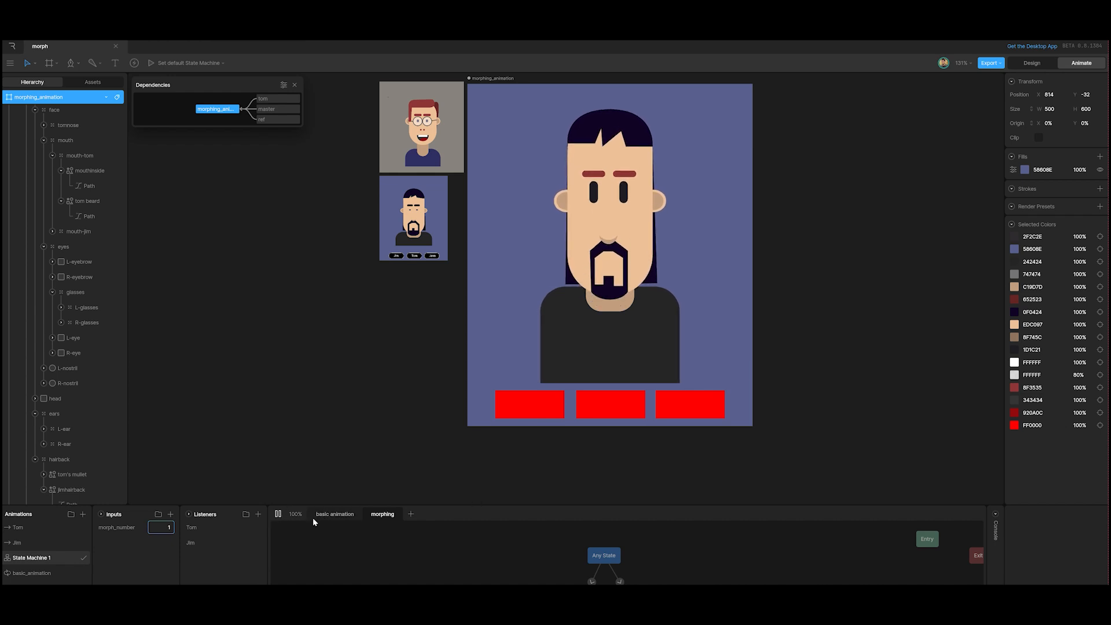
left_click(279, 514)
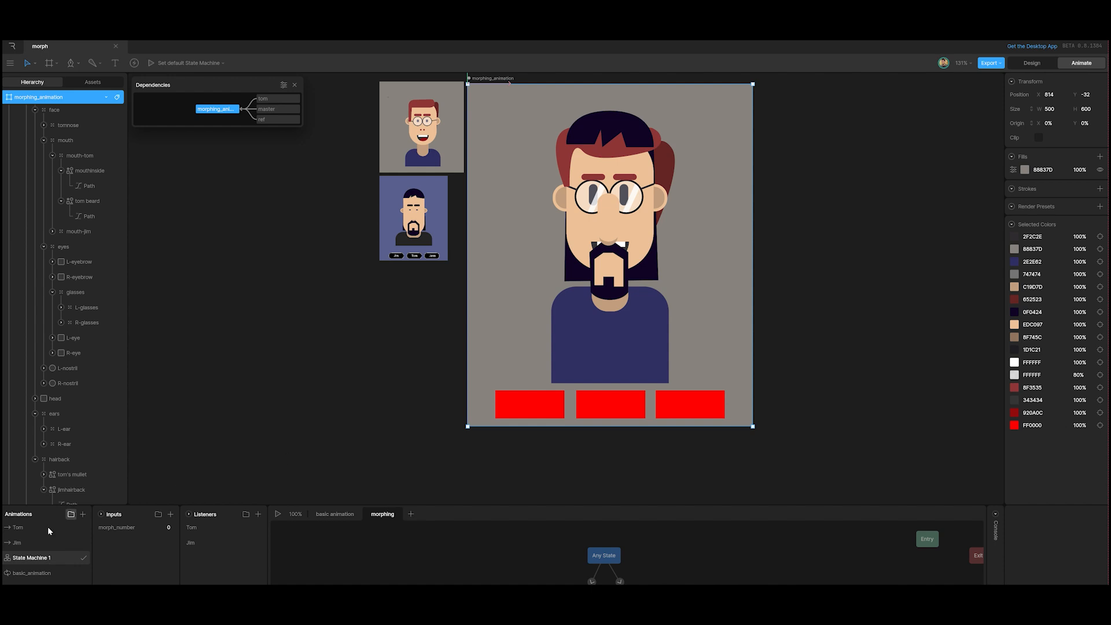
In the Jim animation, select L-eyebrow and R-eyebrow together and key their fill colour at 8F3535.
left_click(27, 543)
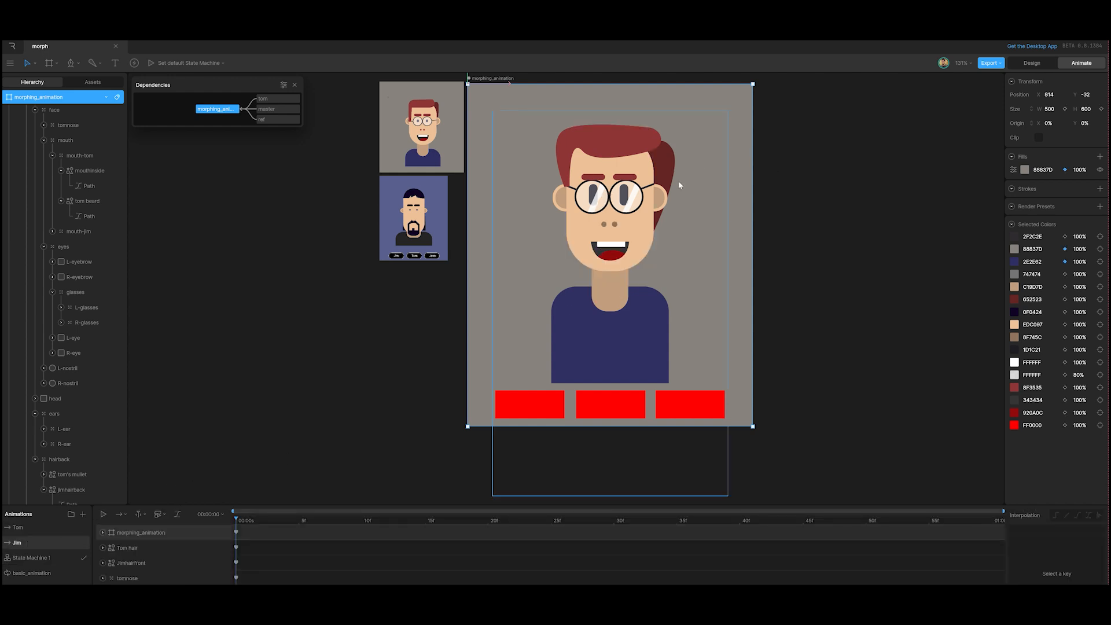
scroll(626, 180, "up", 5)
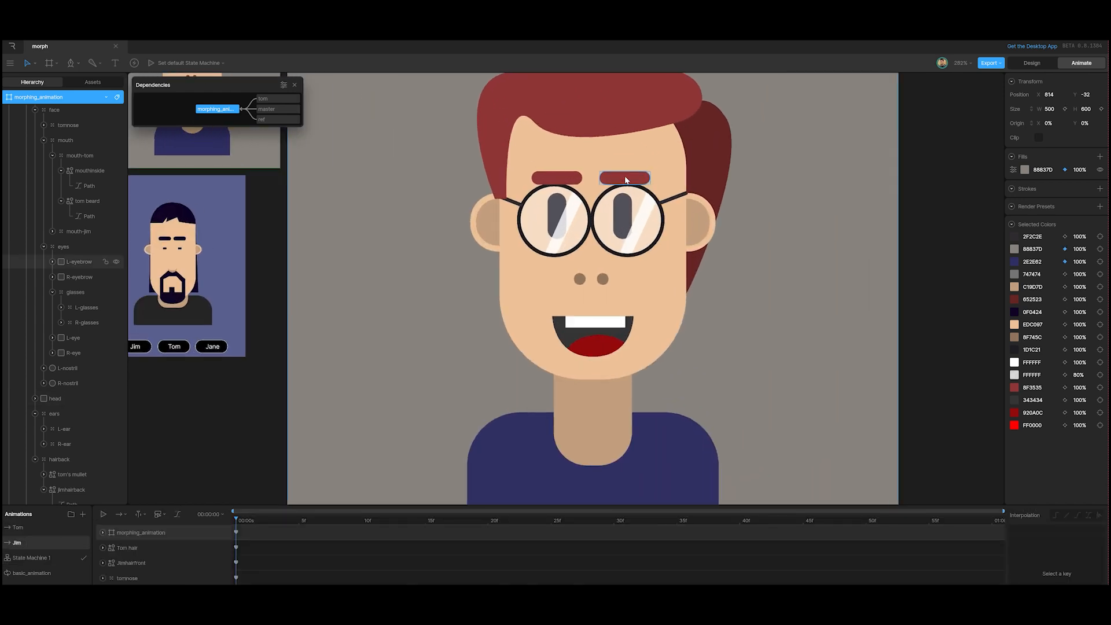
scroll(625, 180, "up", 3)
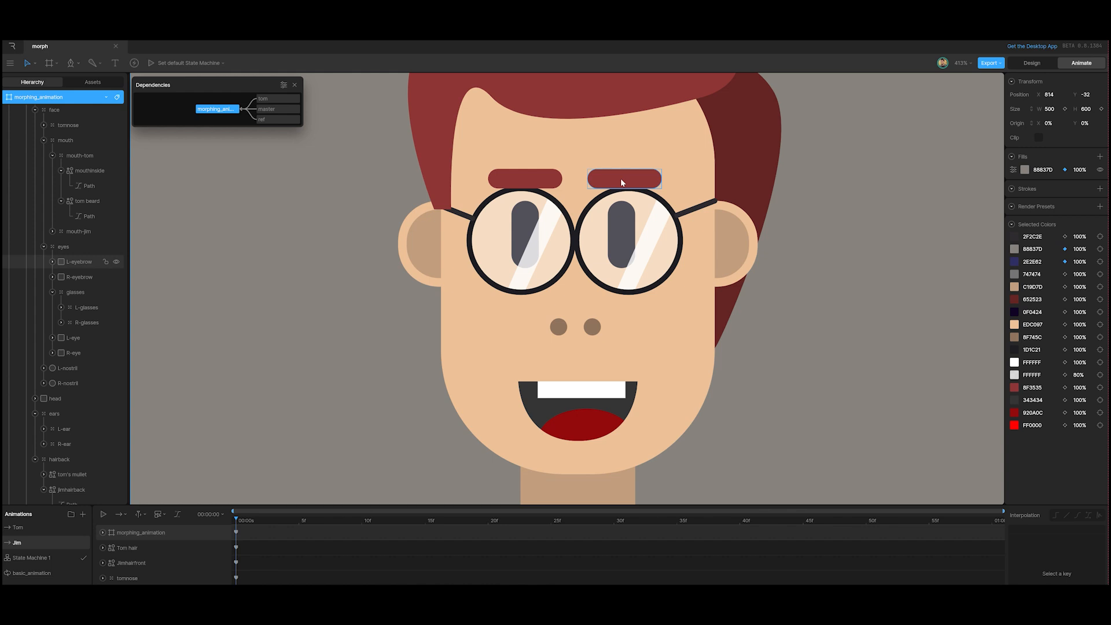
left_click(622, 183)
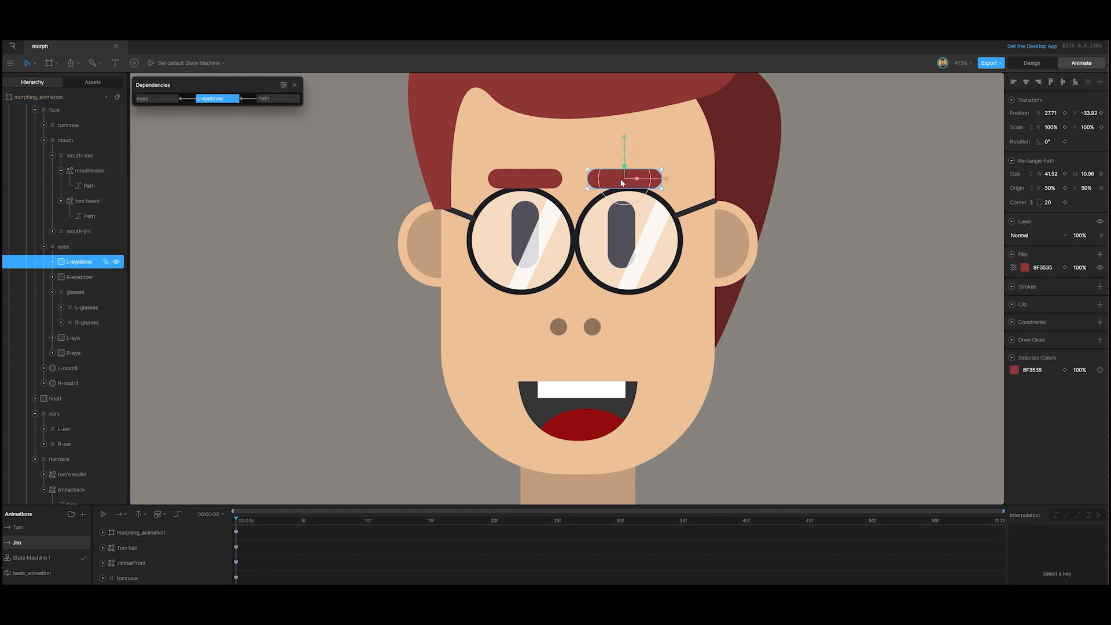
left_click(514, 183)
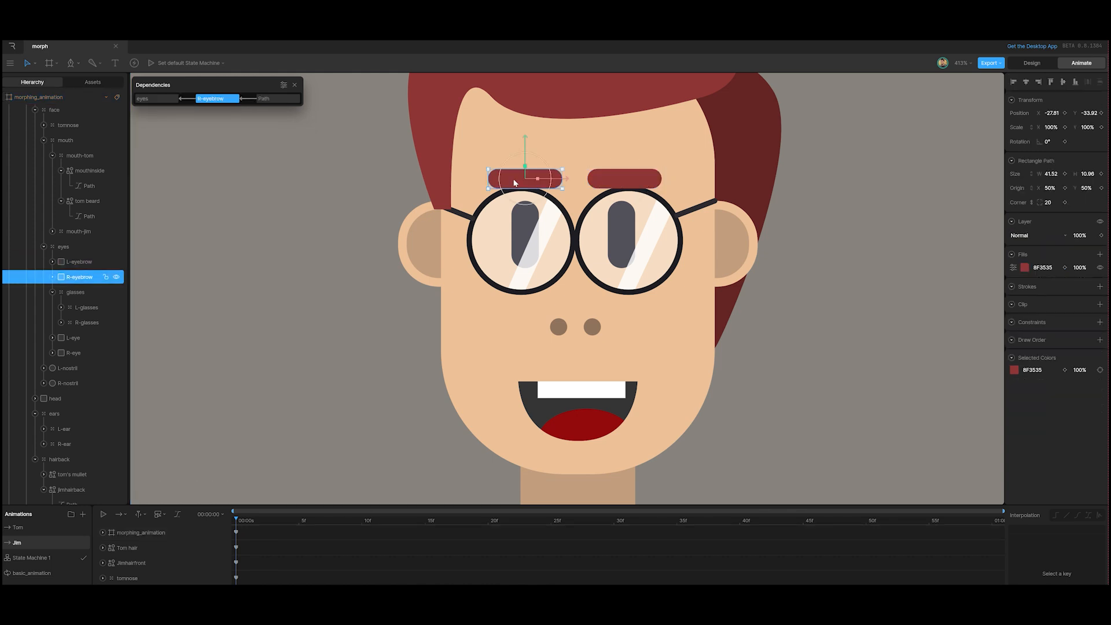
left_click(611, 184, "shift")
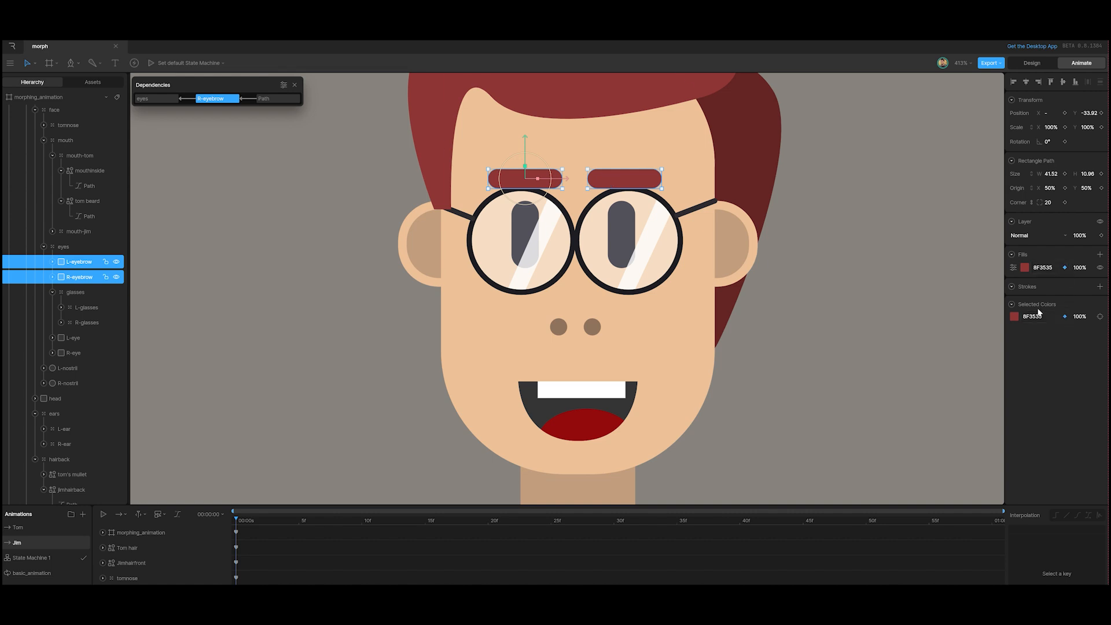
In the Tom animation, key both eyebrows' fill at the dark colour 0F0424, sampled from the beard.
left_click(17, 533)
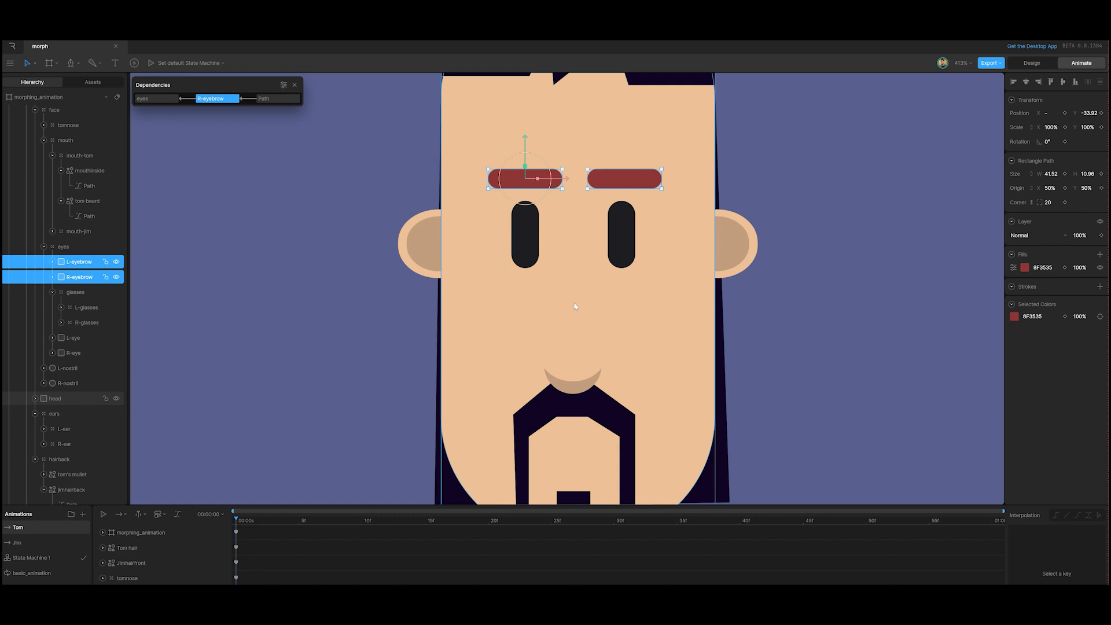
left_click(1025, 268)
left_click(925, 357)
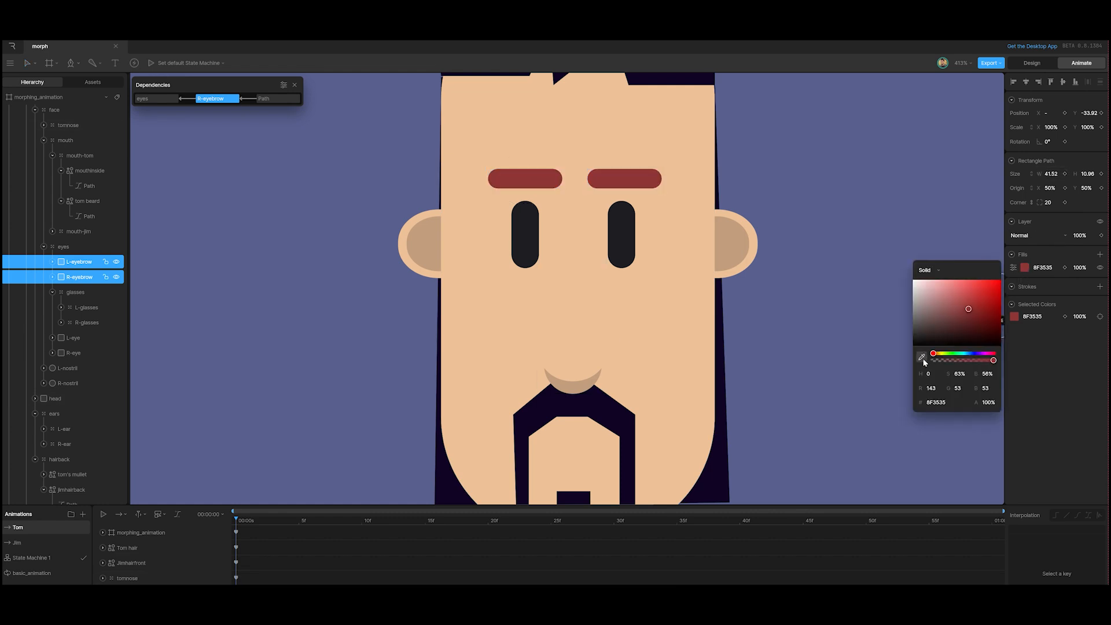
left_click(604, 418)
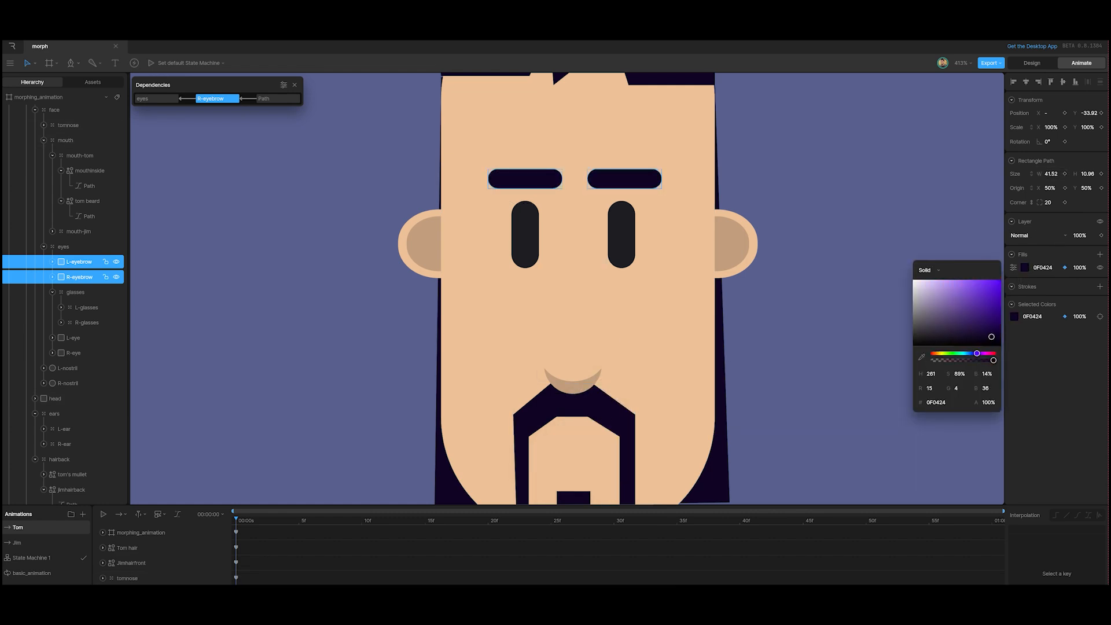
Open State Machine 1, bring the whole morphing_animation artboard into view and start playback.
left_click(35, 559)
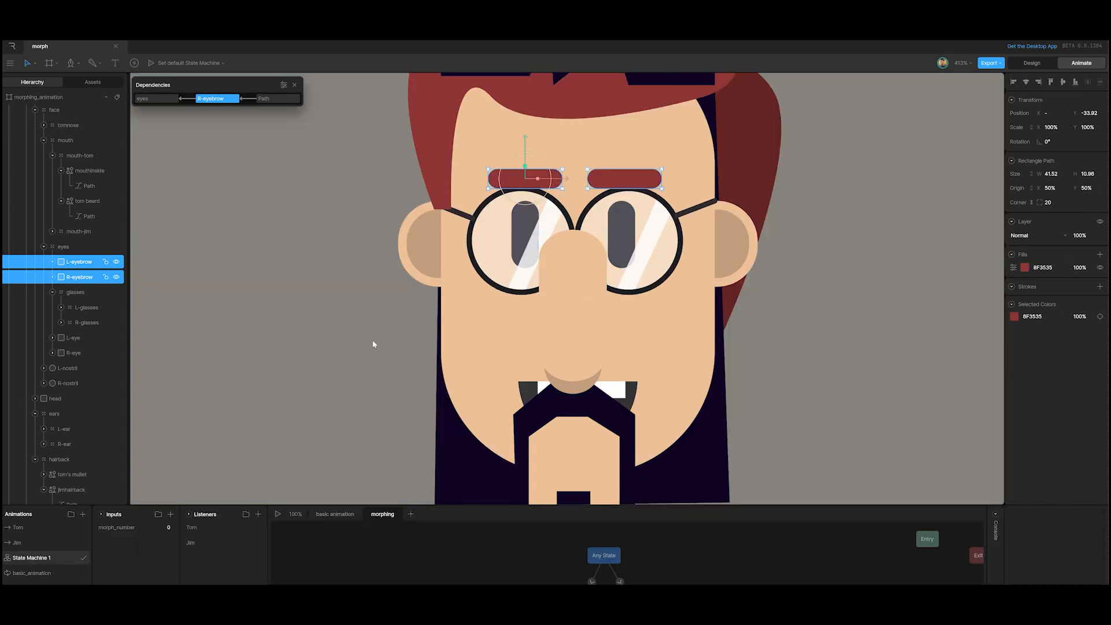
key("f")
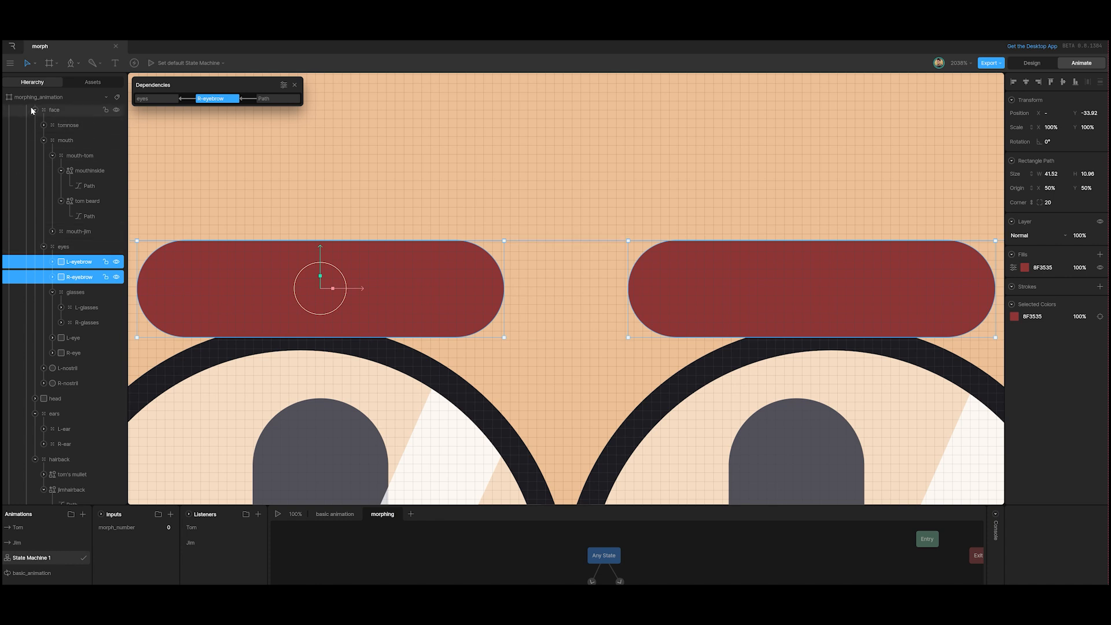
left_click(50, 97)
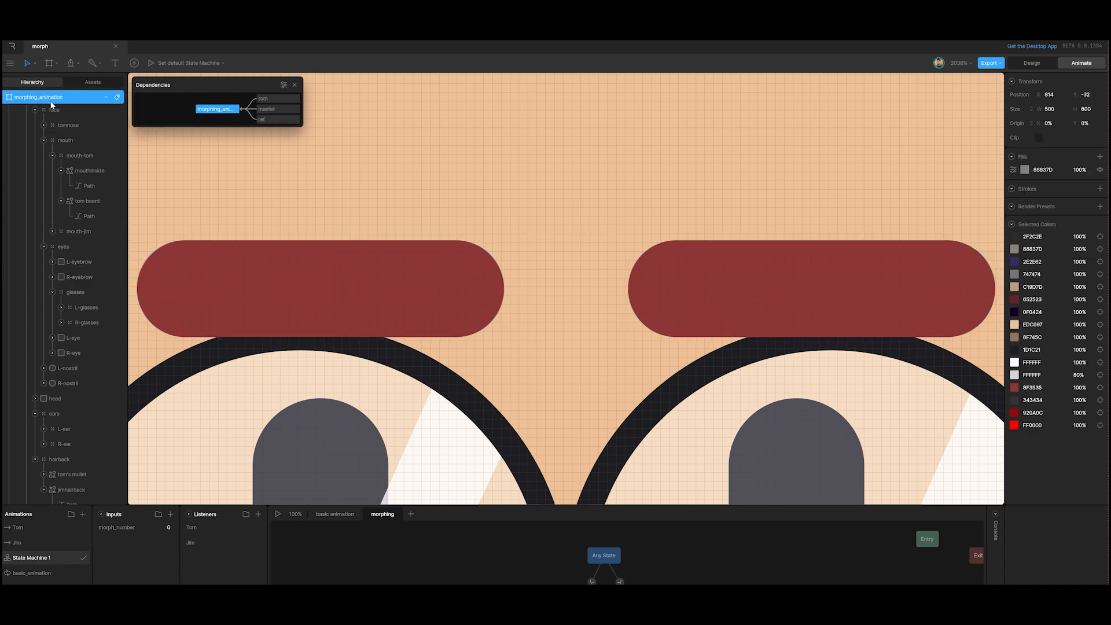
key("f")
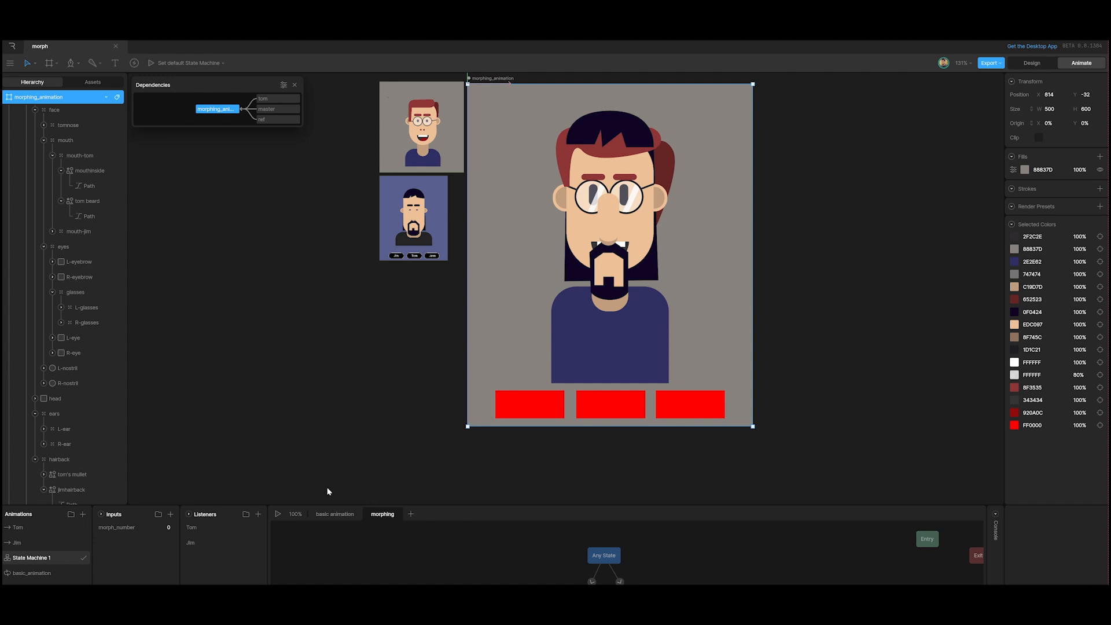
left_click(279, 514)
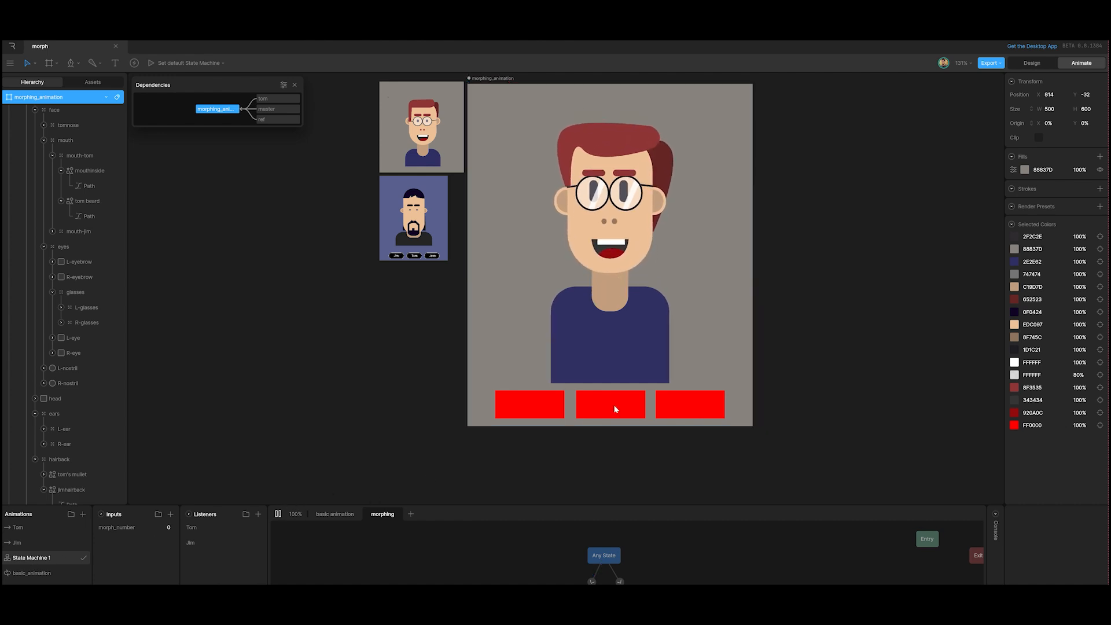
Switch repeatedly between Tom and Jim with the red artboard rectangles to test the eyebrow colour change in the morph.
left_click(560, 408)
left_click(540, 414)
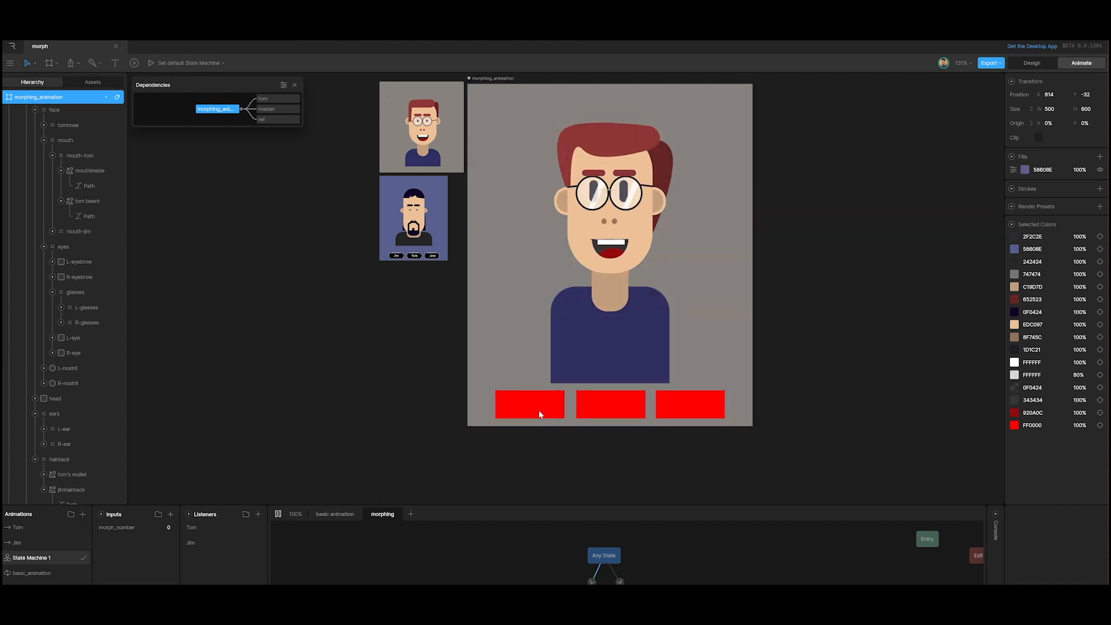
left_click(613, 413)
left_click(546, 406)
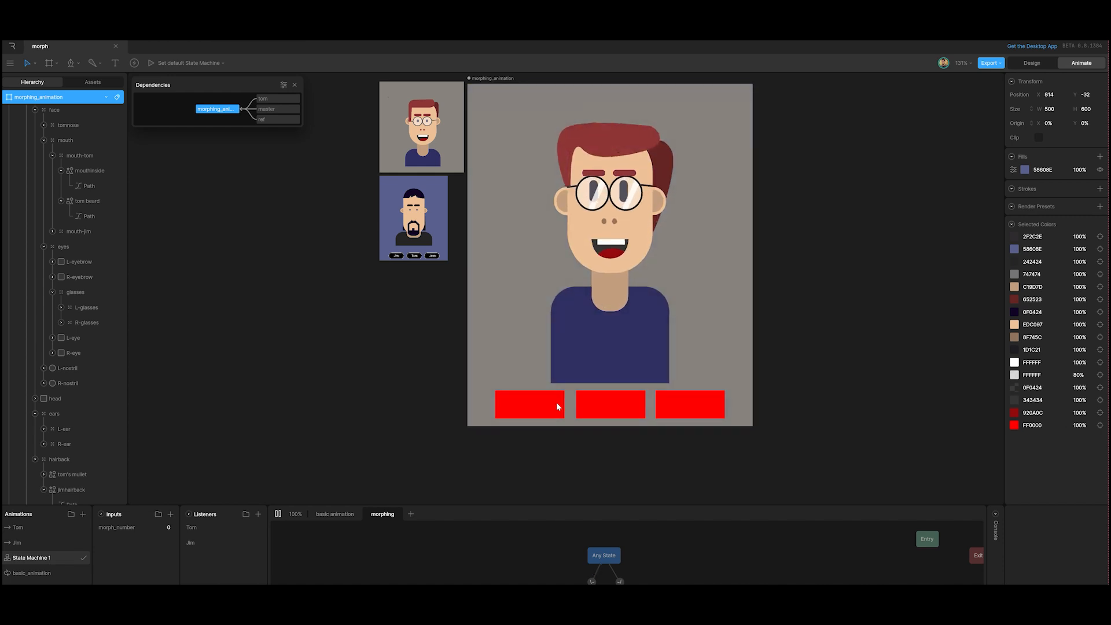
left_click(599, 405)
left_click(539, 405)
left_click(614, 407)
left_click(555, 407)
left_click(593, 397)
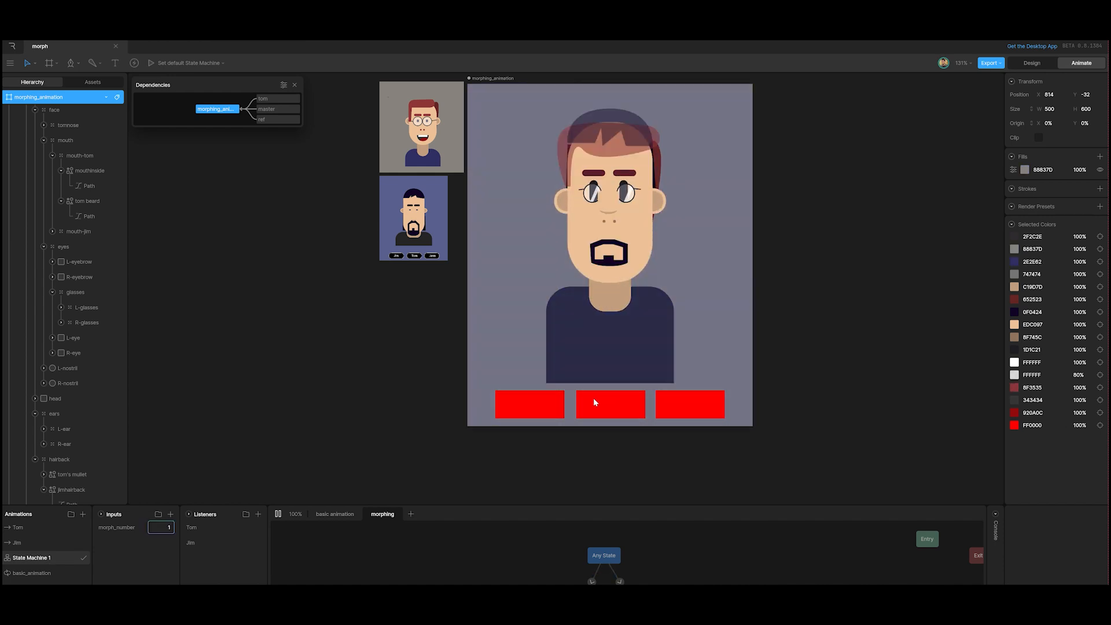
left_click(546, 404)
left_click(599, 412)
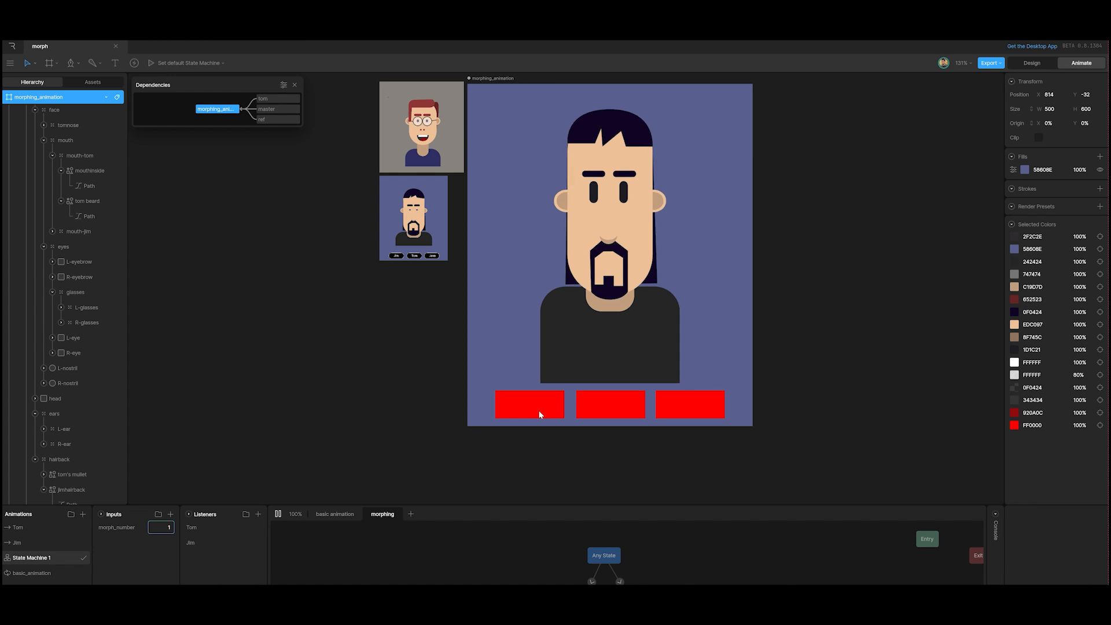
left_click(600, 412)
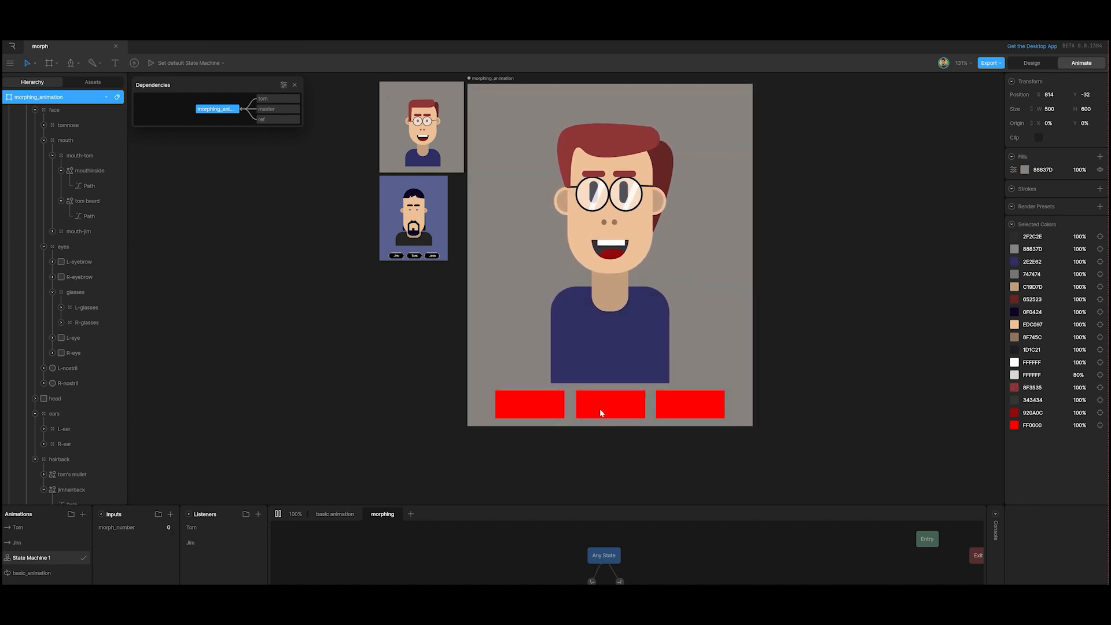